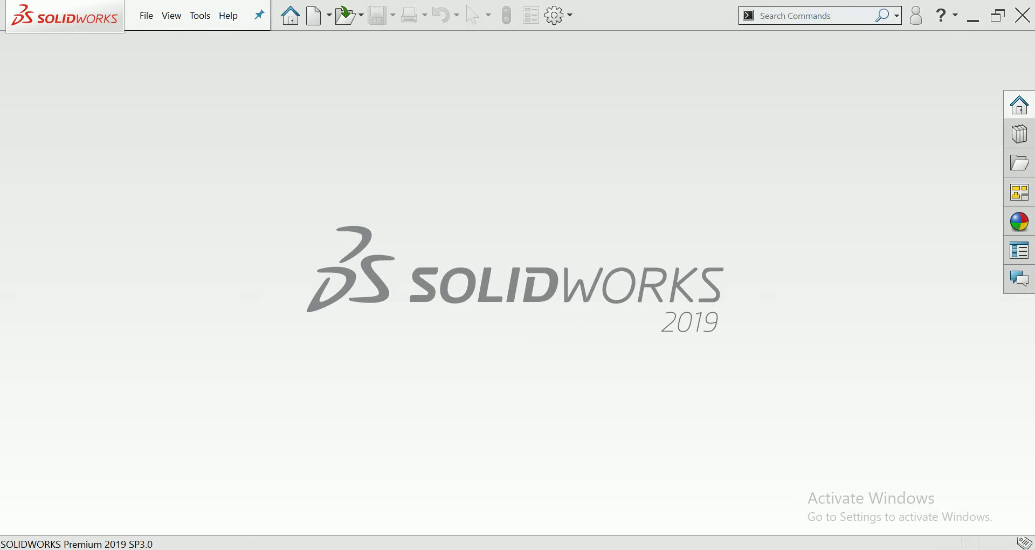
# - Create a new part and start a sketch on the Top Plane
pyautogui.hotkey('ctrl', 'n')
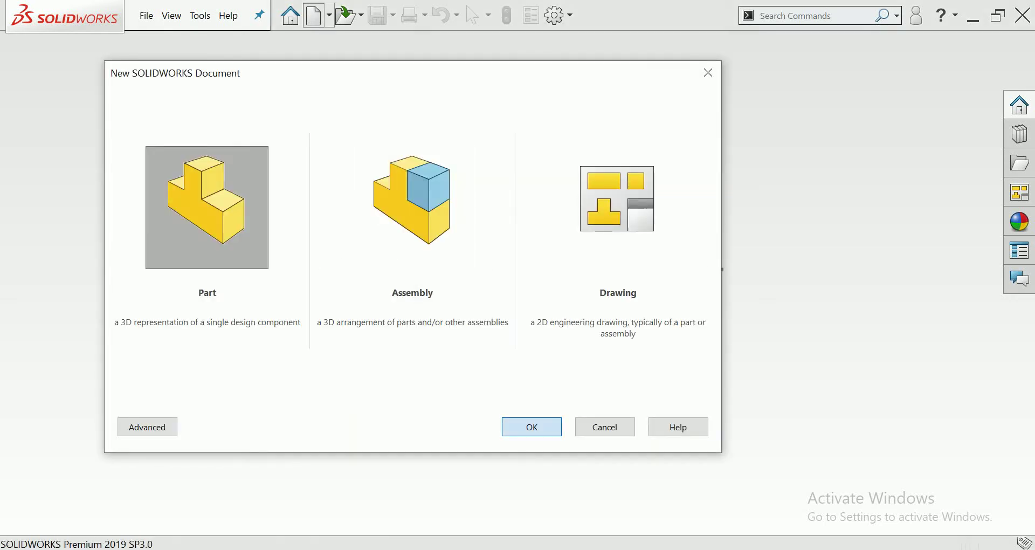
pyautogui.press('Return')
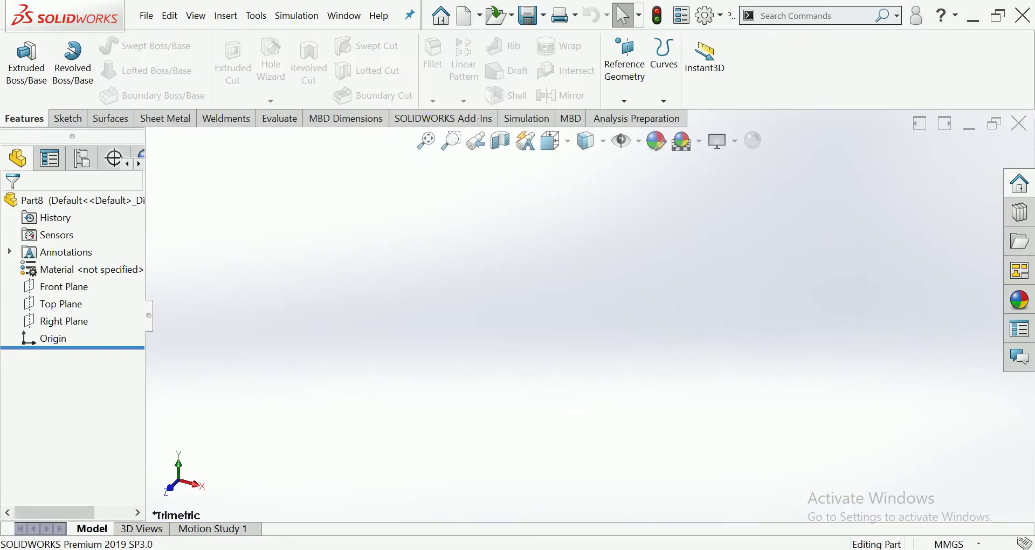
pyautogui.click(59, 304)
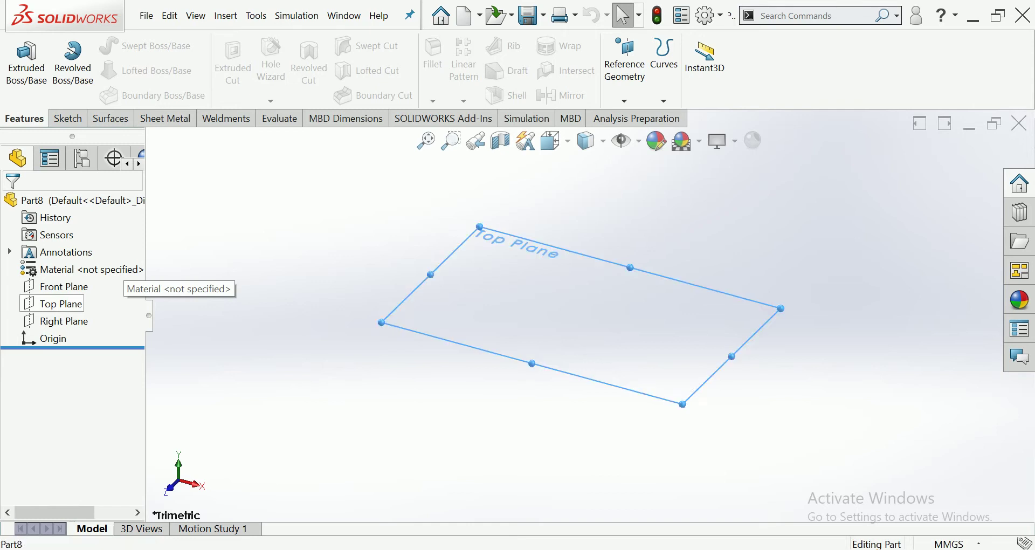
pyautogui.click(110, 282)
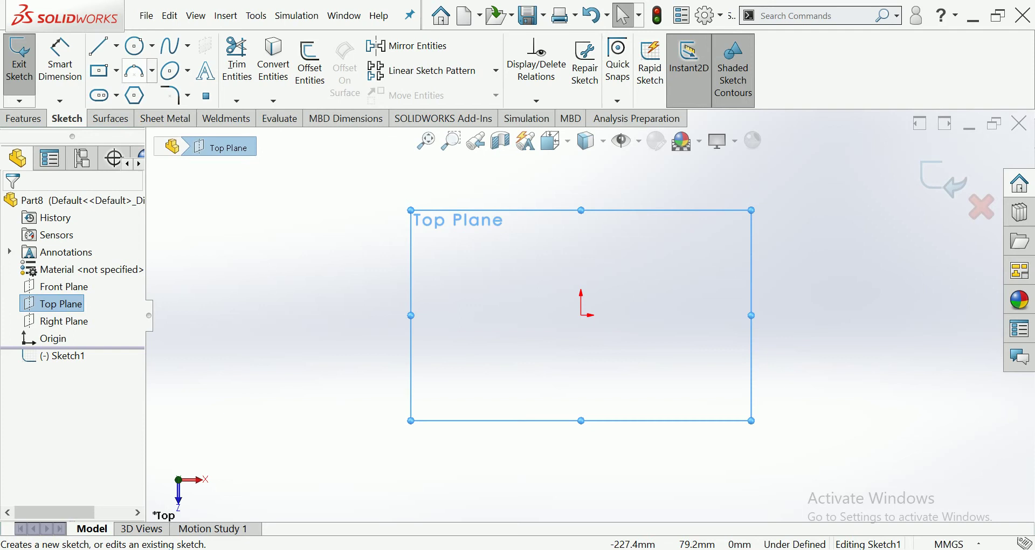
# - Draw a circle centred on the origin and dimension its diameter to 610
pyautogui.click(135, 45)
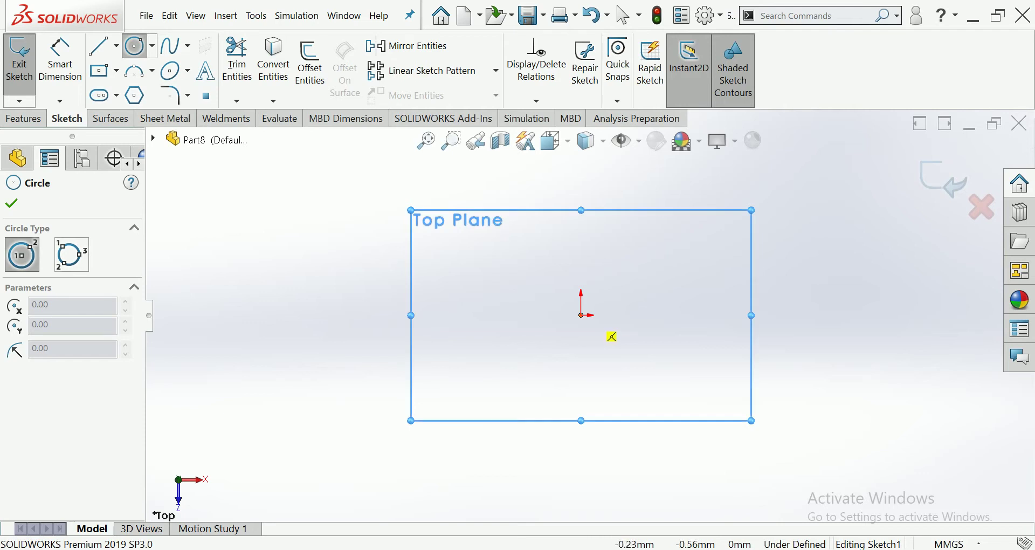
pyautogui.click(581, 315)
pyautogui.click(488, 252)
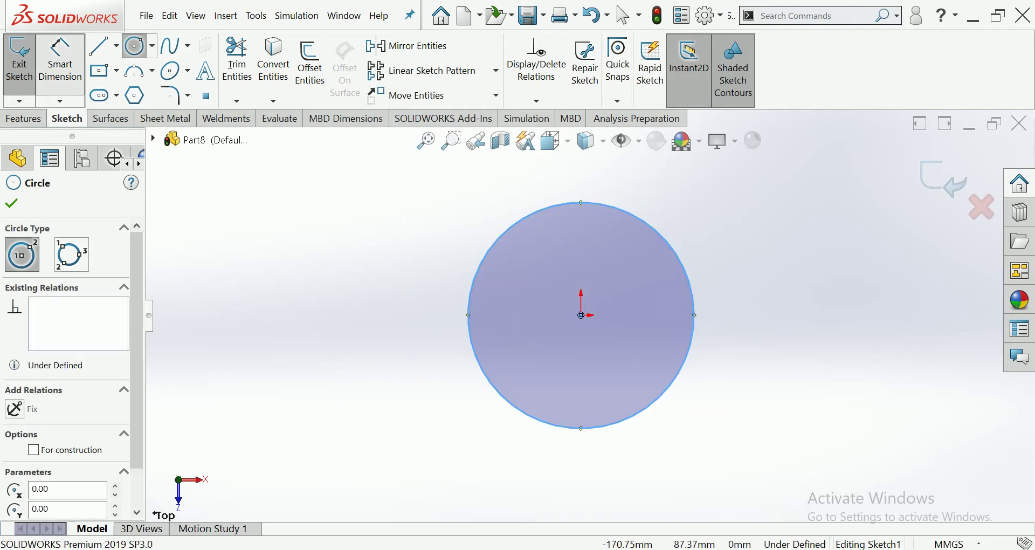
pyautogui.press('Escape')
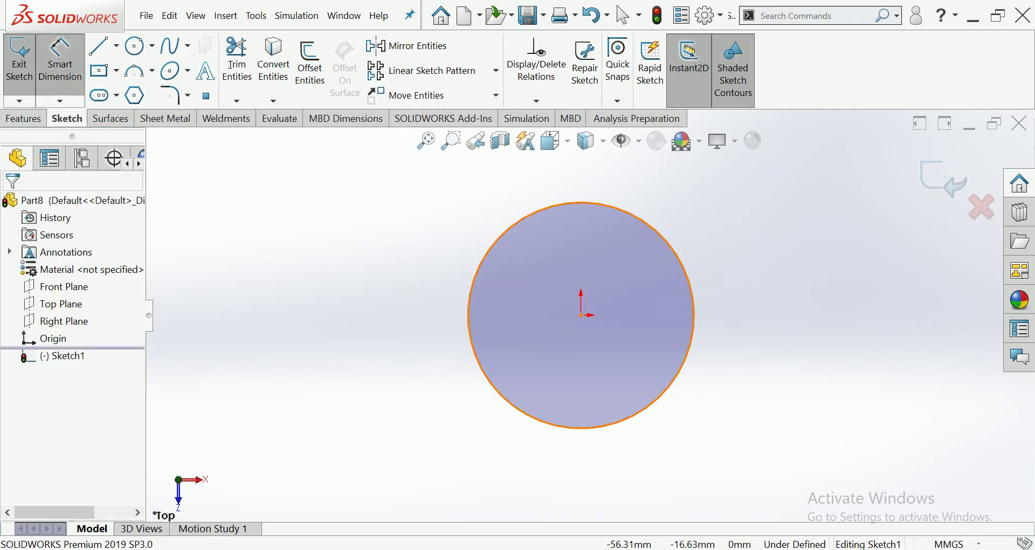
pyautogui.click(469, 302)
pyautogui.click(396, 302)
pyautogui.write('610')
pyautogui.press('Return')
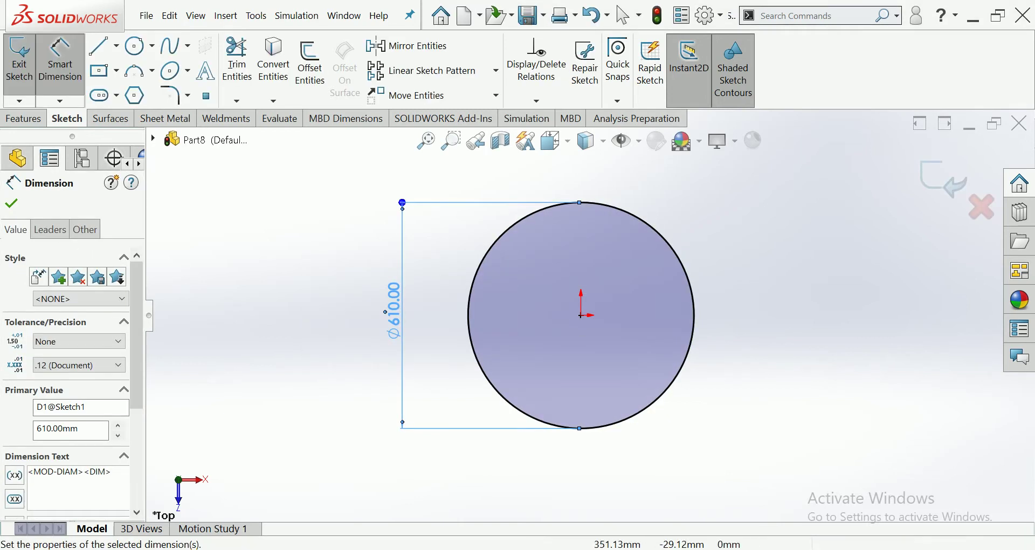
pyautogui.click(135, 95)
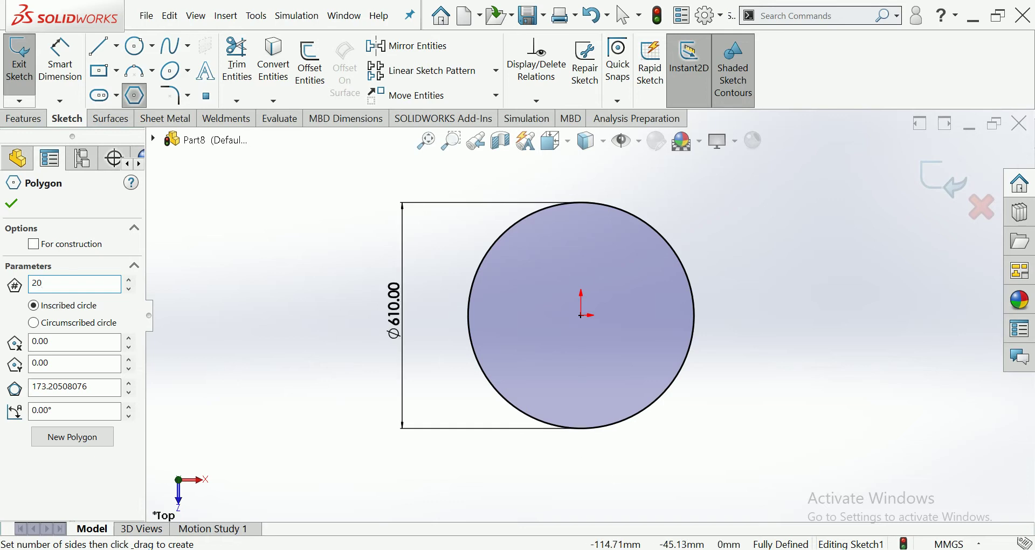
# - Draw a 20-sided polygon from the origin and dimension its construction circle to Ø410
pyautogui.moveTo(581, 315); pyautogui.dragTo(544, 372)
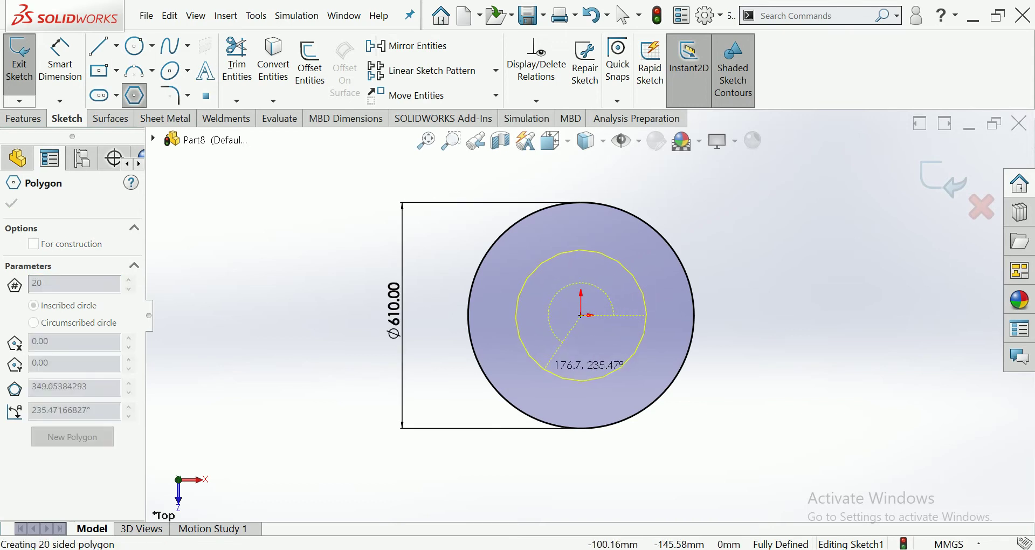
pyautogui.moveTo(317, 281); pyautogui.dragTo(317, 238, button='right')
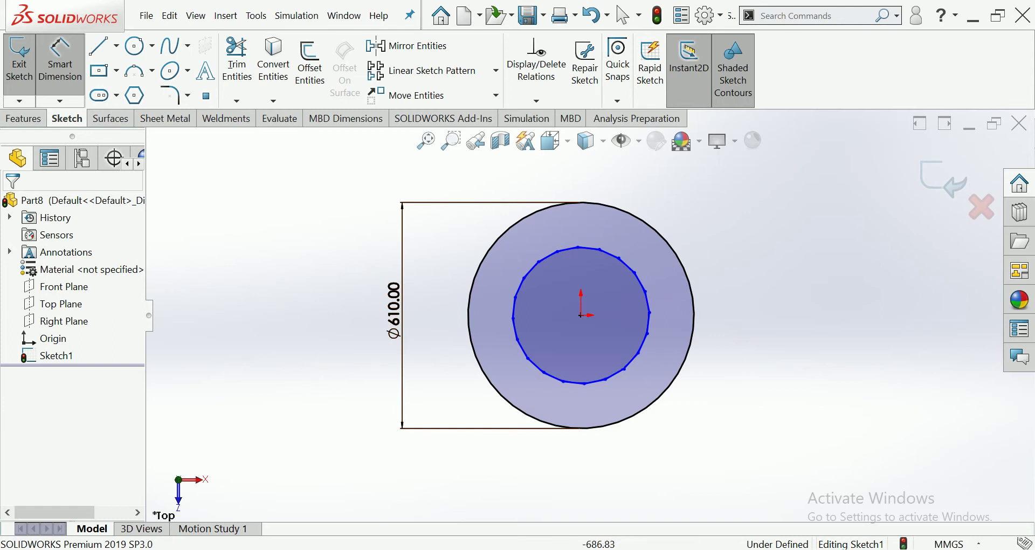
pyautogui.scroll(3, 553, 282)
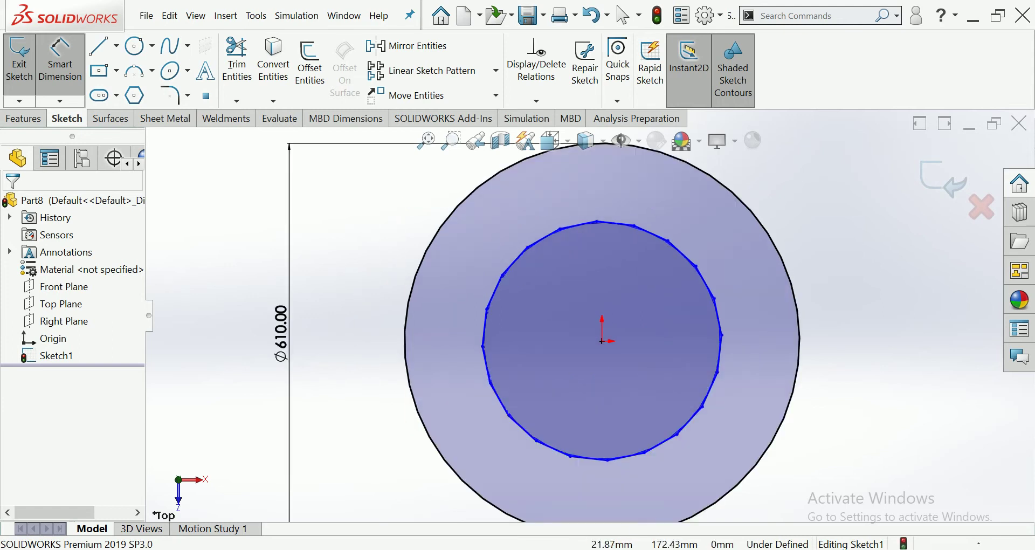
pyautogui.scroll(3, 601, 216)
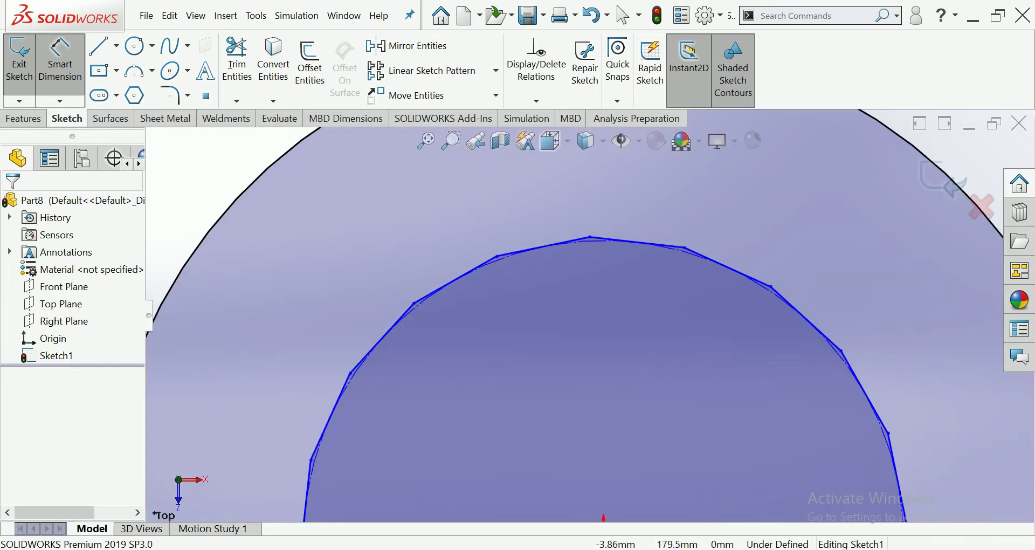
pyautogui.click(590, 241)
pyautogui.scroll(-3, 590, 315)
pyautogui.scroll(-3, 590, 316)
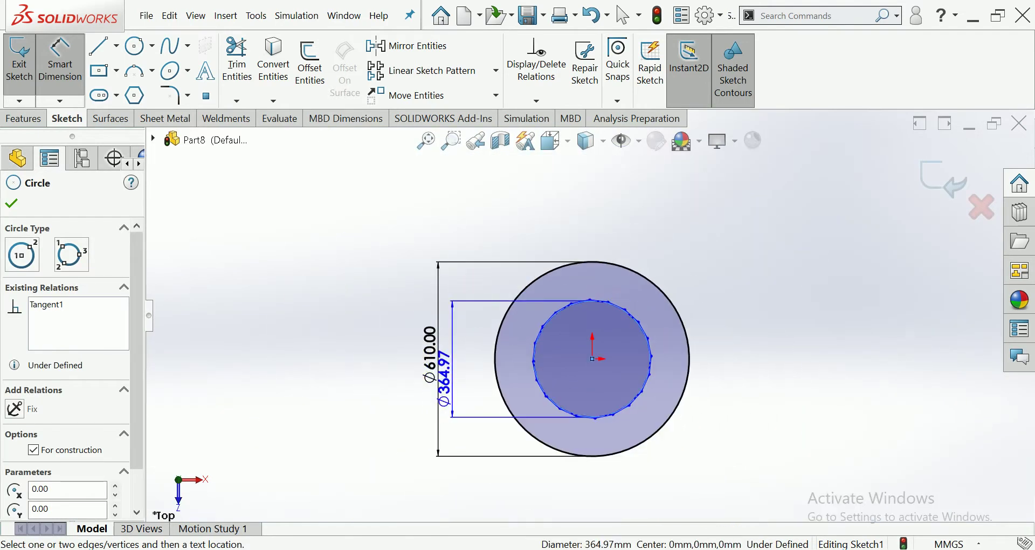
pyautogui.doubleClick(443, 377)
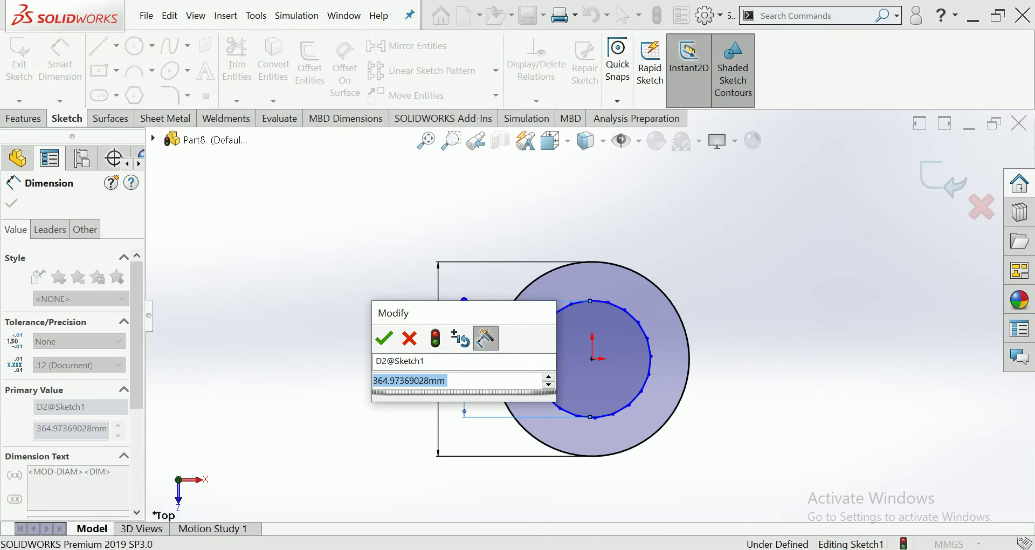
pyautogui.write('410')
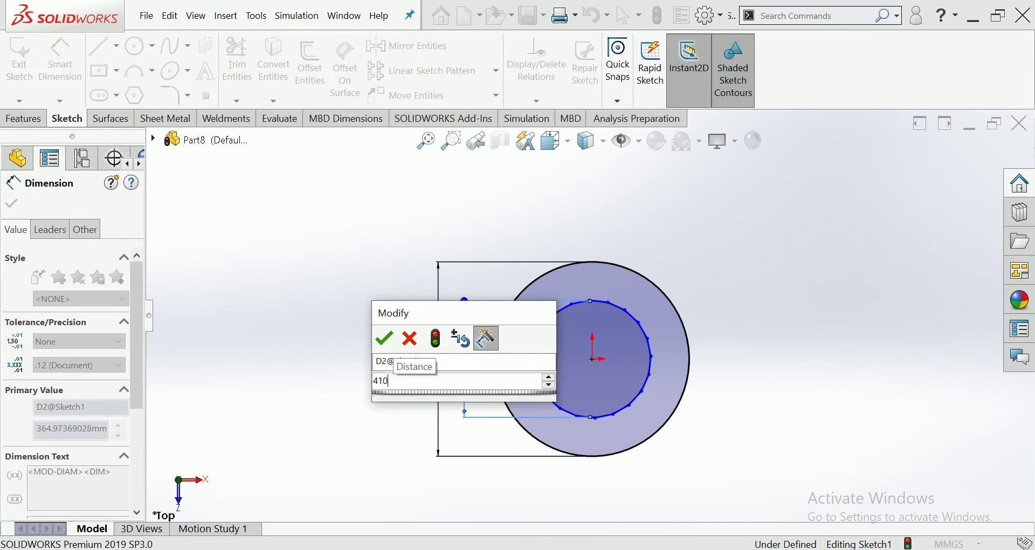
pyautogui.press('Return')
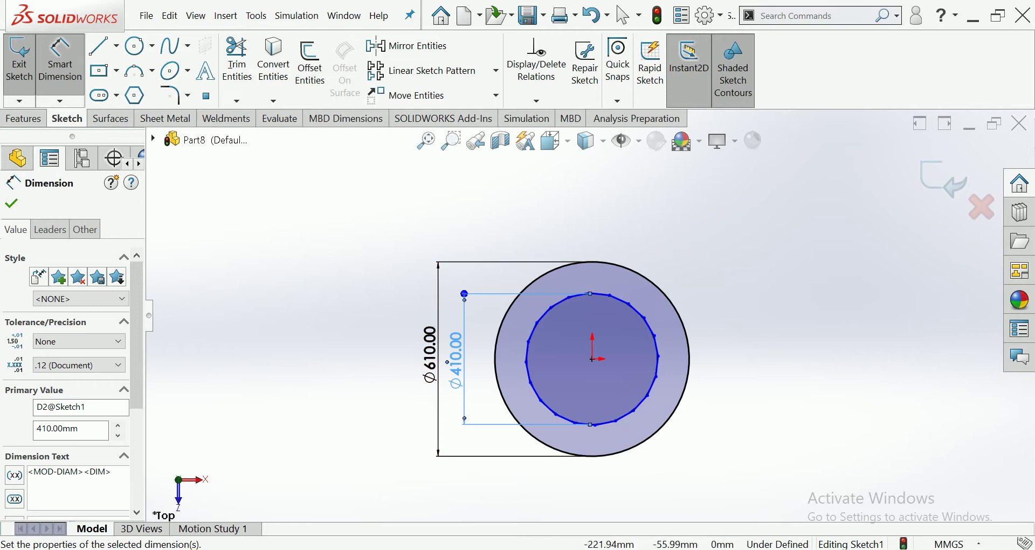
pyautogui.press('Escape')
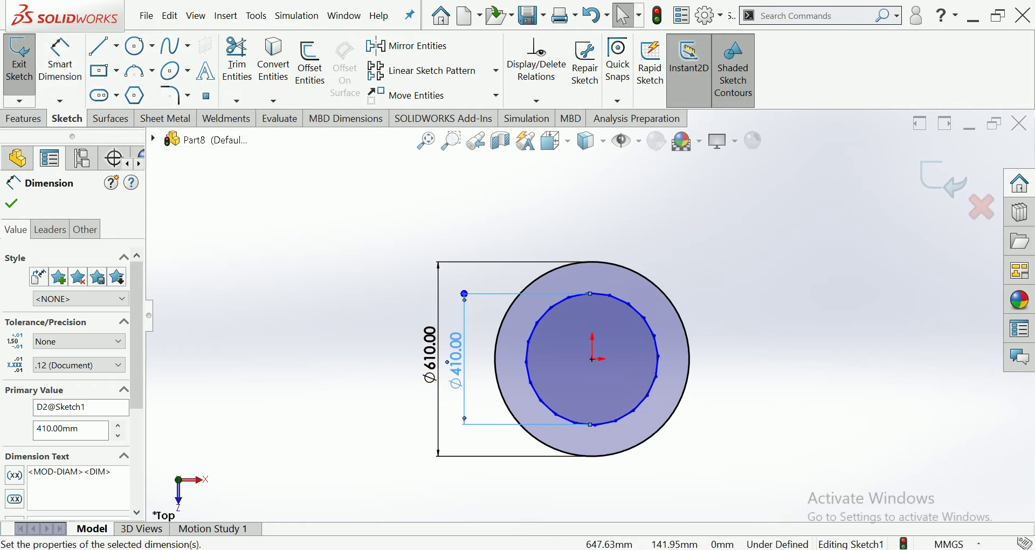
# - Make the polygon's bottom edge horizontal so the sketch is fully defined
pyautogui.scroll(-3, 592, 453)
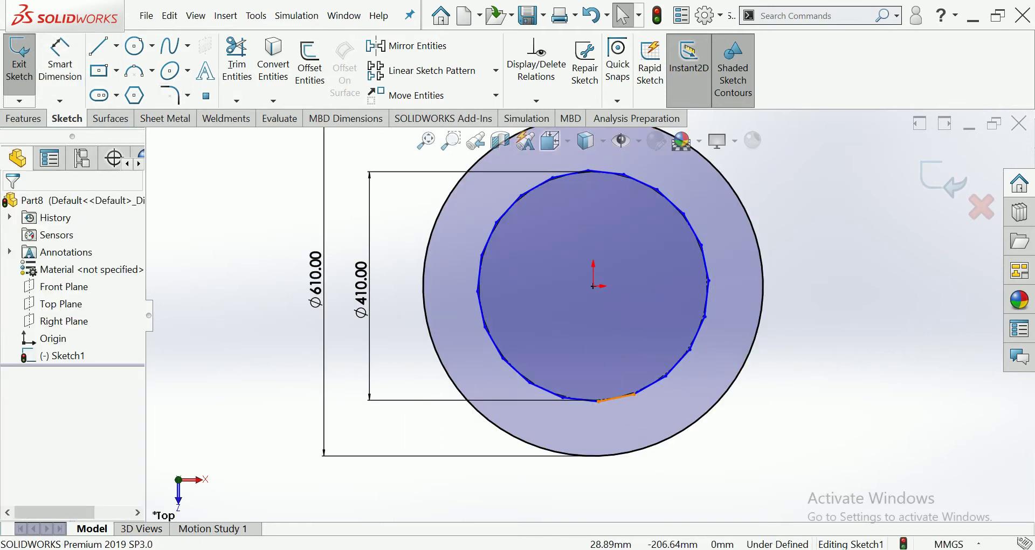
pyautogui.click(614, 397)
pyautogui.click(649, 353)
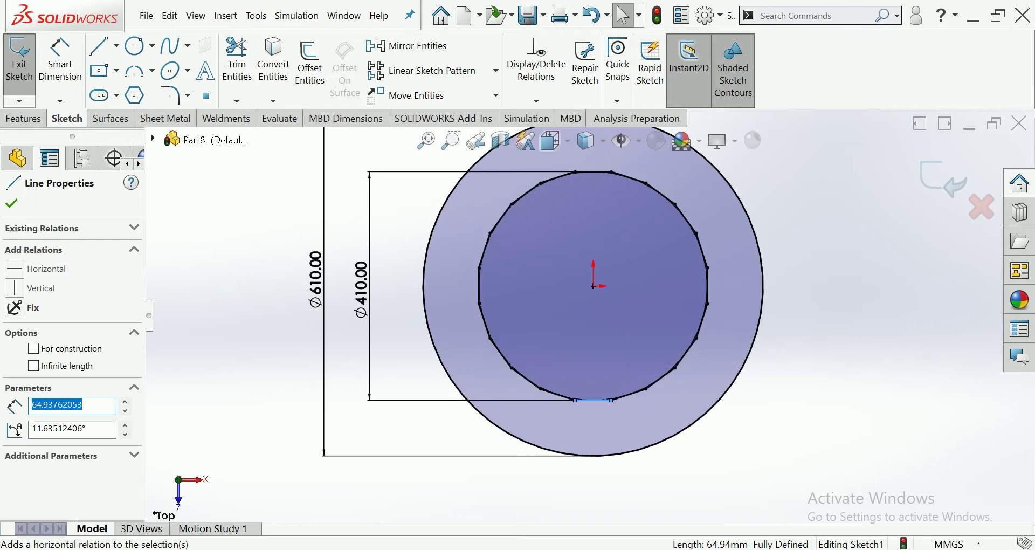
pyautogui.press('Escape')
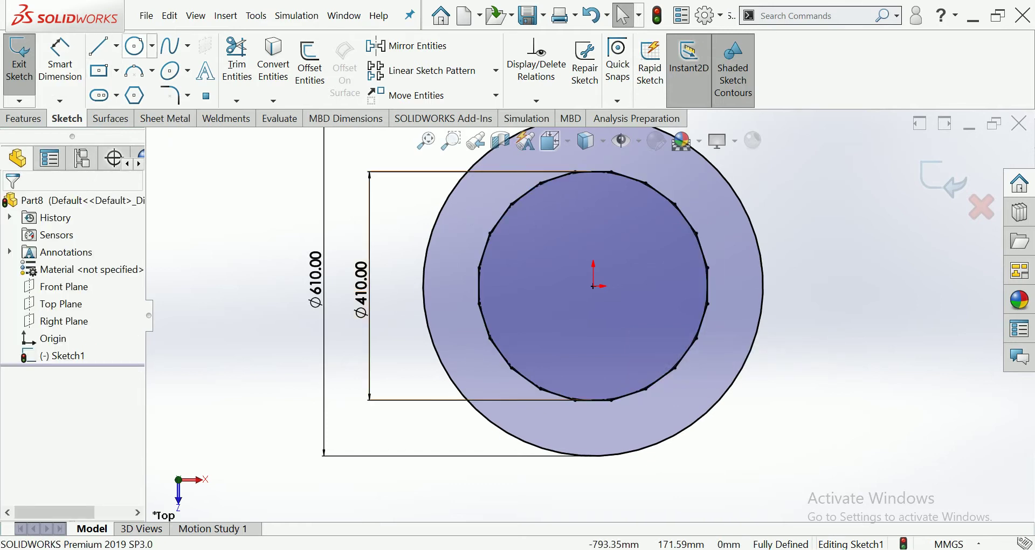
pyautogui.click(135, 45)
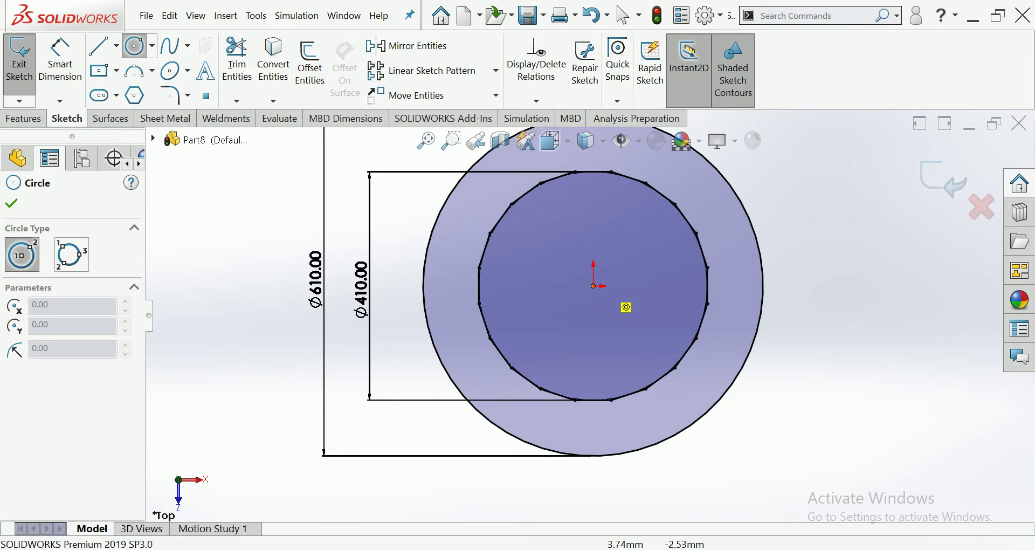
# - Draw a construction circle centred on the origin and dimension it to Ø520
pyautogui.click(593, 286)
pyautogui.scroll(2, 706, 248)
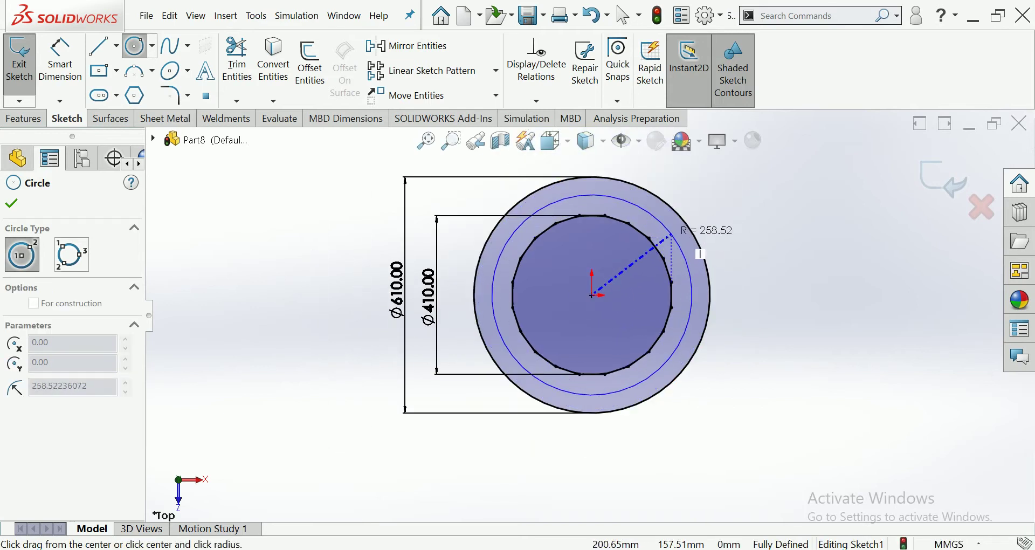
pyautogui.click(672, 236)
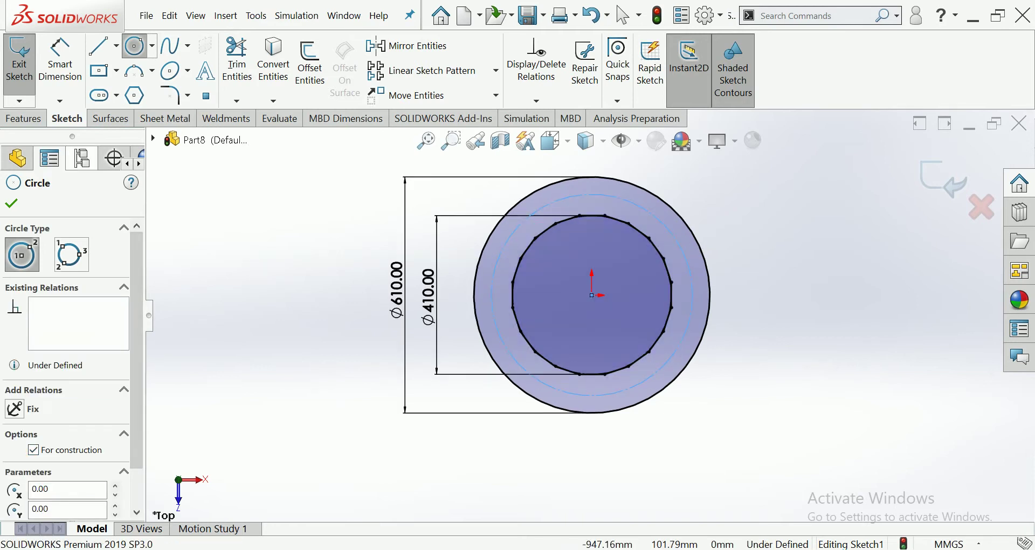
pyautogui.click(60, 60)
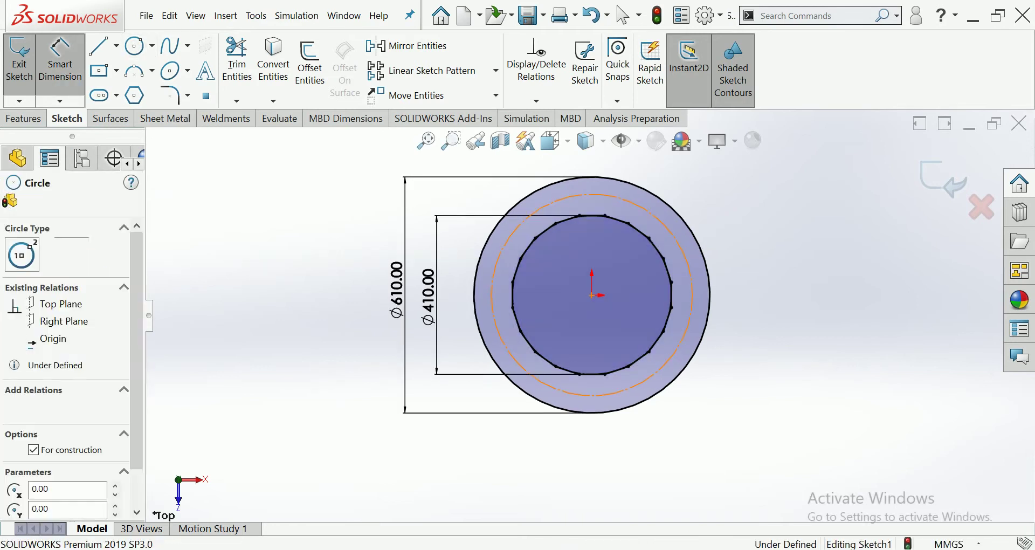
pyautogui.click(671, 235)
pyautogui.click(766, 294)
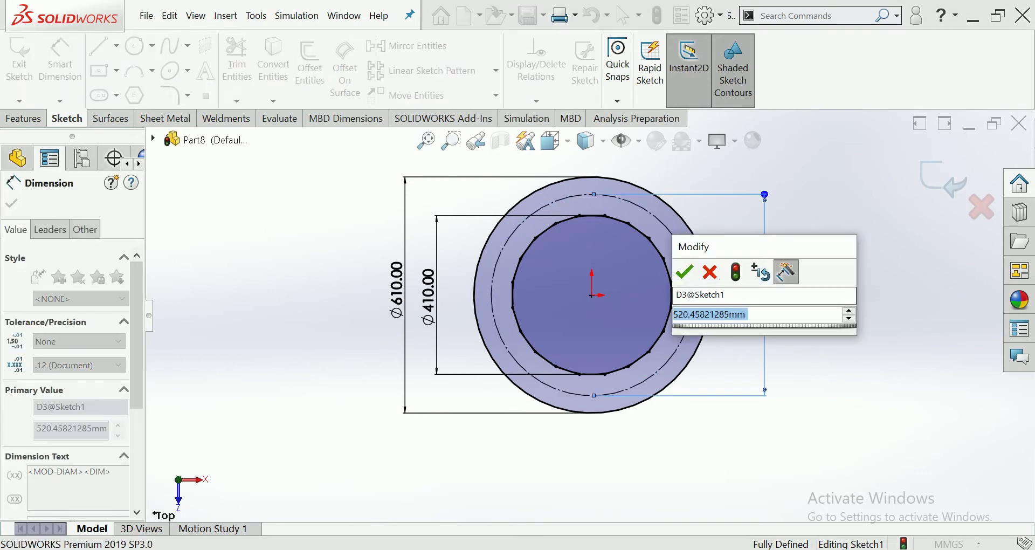
pyautogui.write('520')
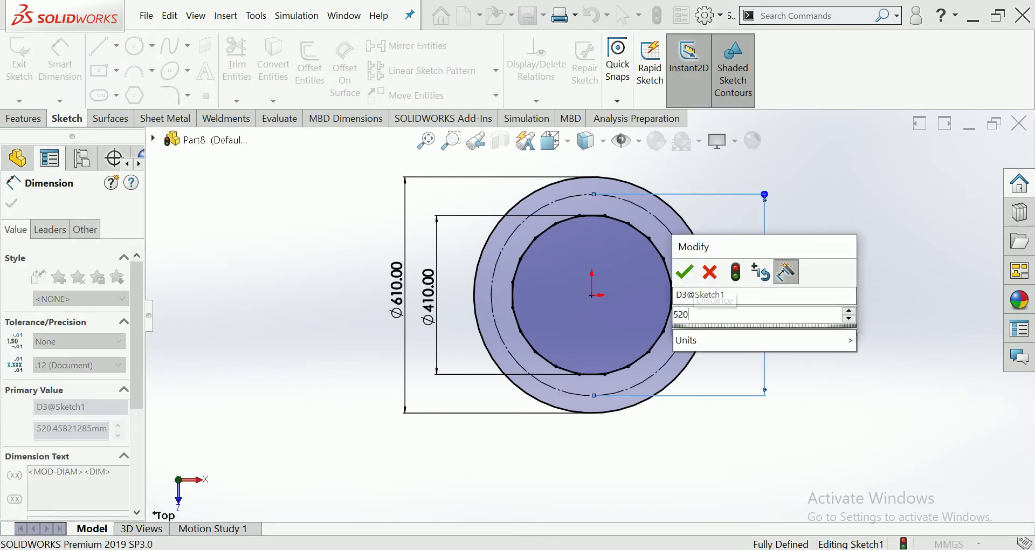
pyautogui.press('Return')
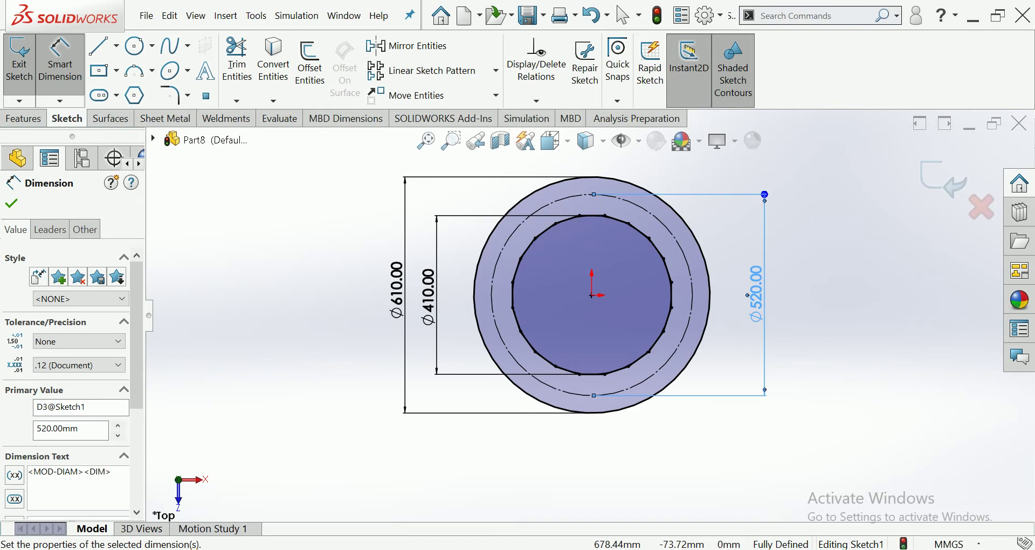
pyautogui.press('Escape')
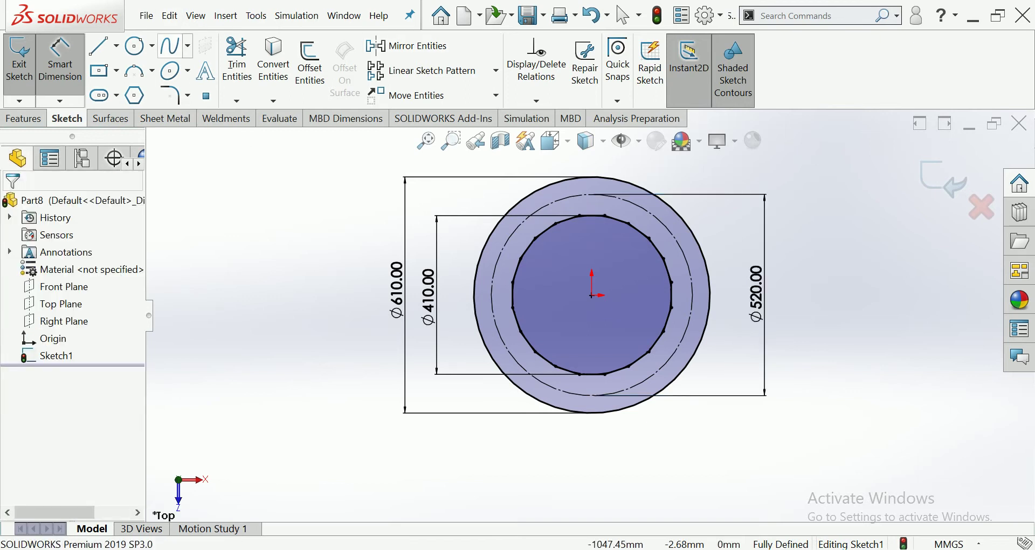
pyautogui.click(135, 46)
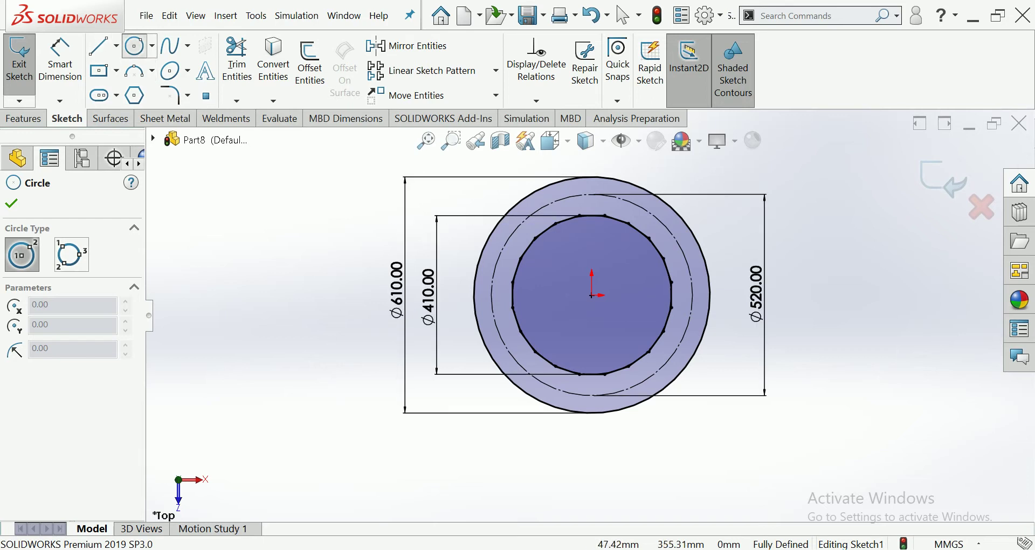
# - Draw a horizontal centreline from the origin to the Ø520 circle
pyautogui.click(116, 46)
pyautogui.click(134, 88)
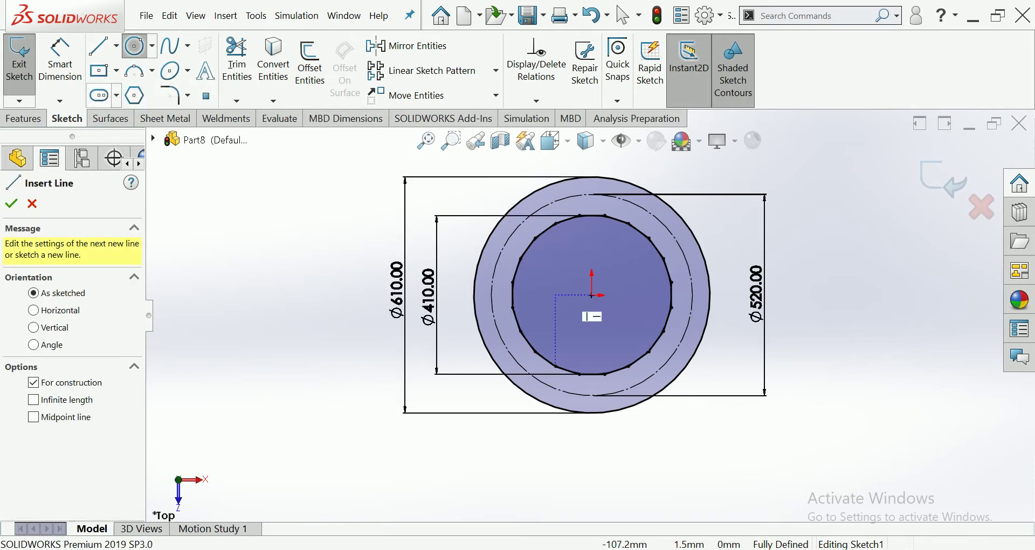
pyautogui.click(591, 295)
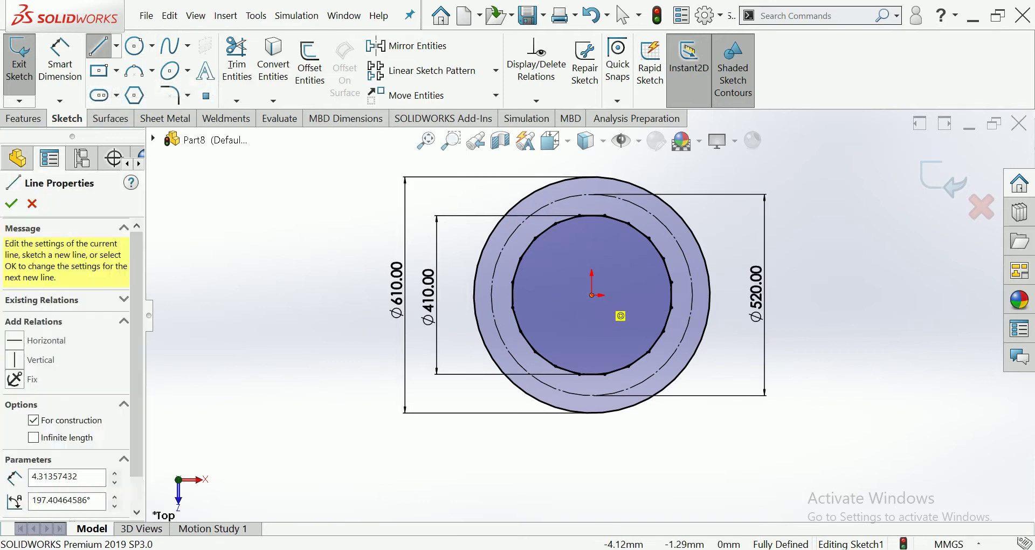
pyautogui.click(693, 295)
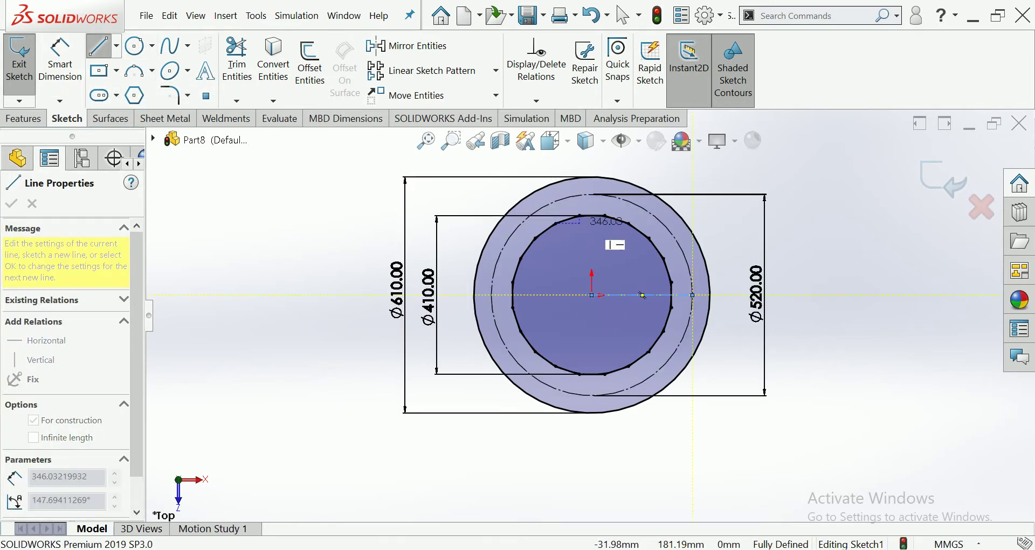
pyautogui.click(116, 46)
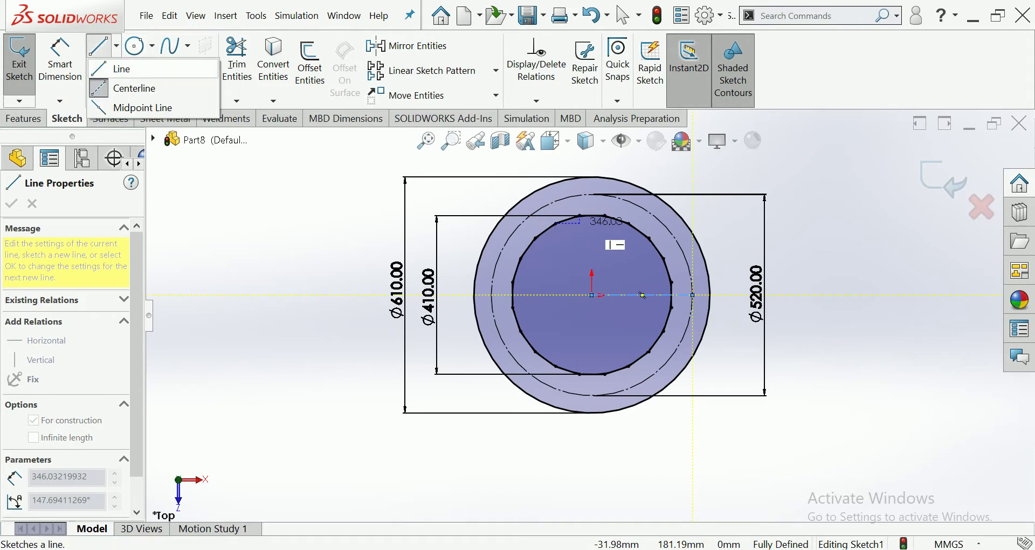
pyautogui.click(122, 68)
pyautogui.click(116, 46)
pyautogui.click(121, 68)
pyautogui.click(116, 46)
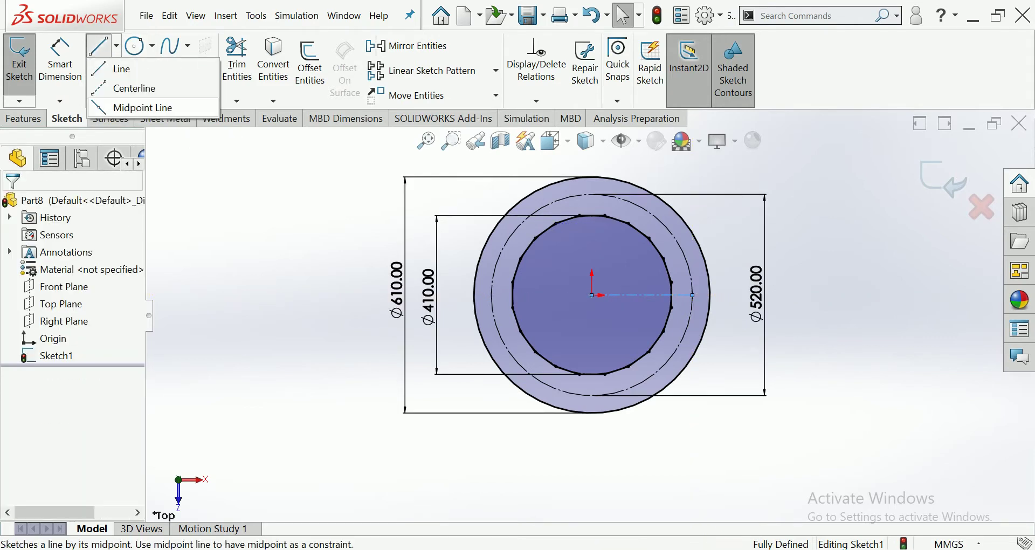
pyautogui.click(135, 88)
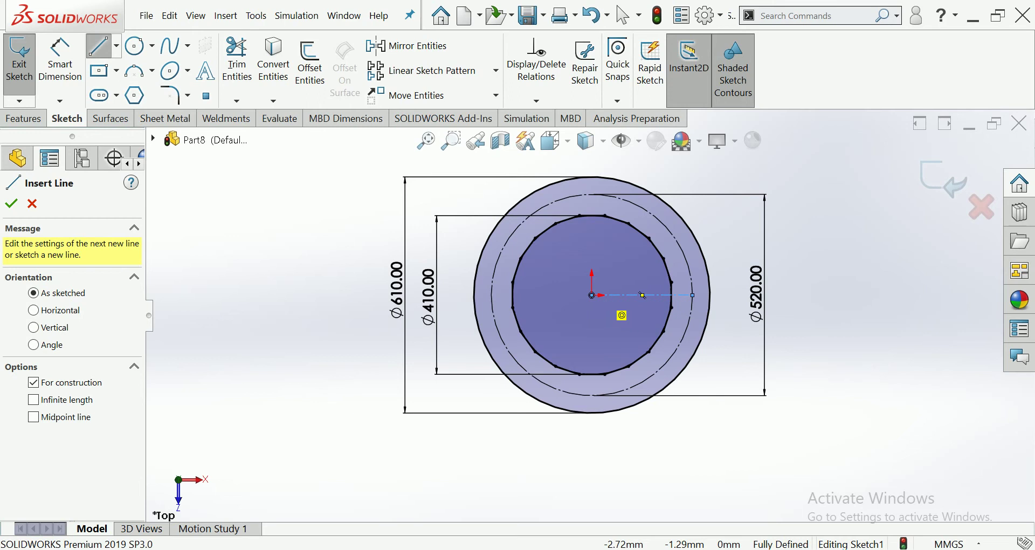
# - Add a centreline from the origin to the Ø520 circle at 15° above the horizontal one
pyautogui.click(592, 295)
pyautogui.click(688, 265)
pyautogui.click(60, 60)
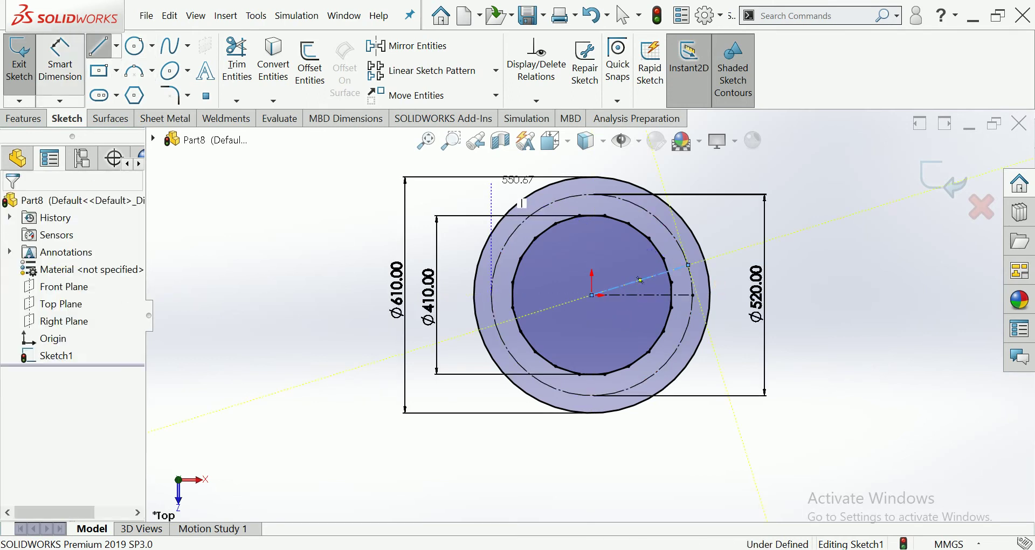
pyautogui.click(682, 265)
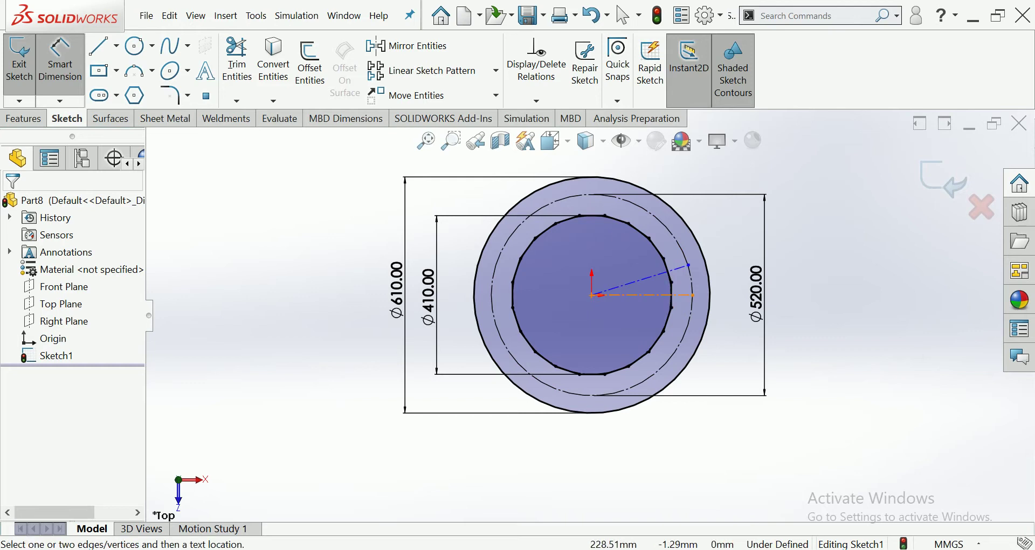
pyautogui.click(643, 296)
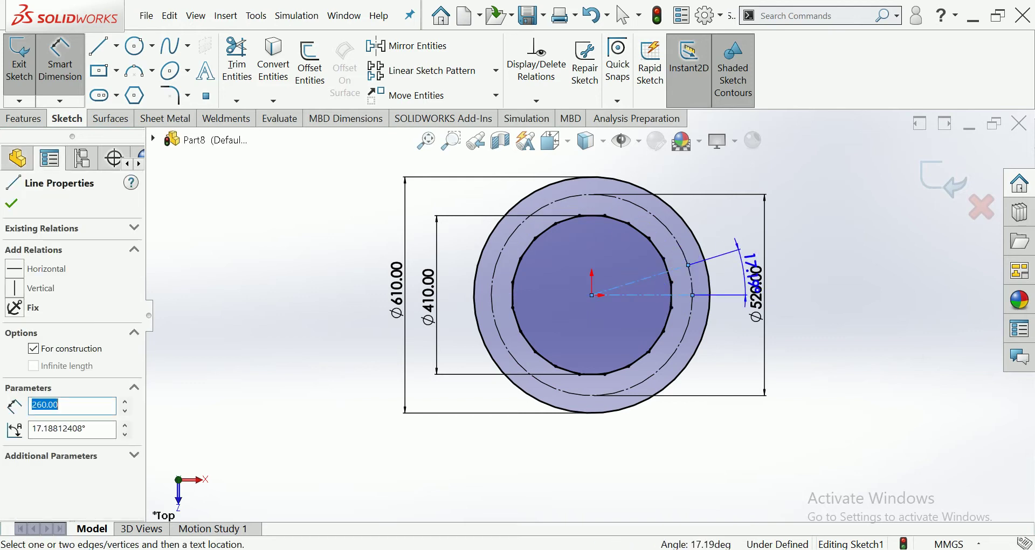
pyautogui.click(734, 278)
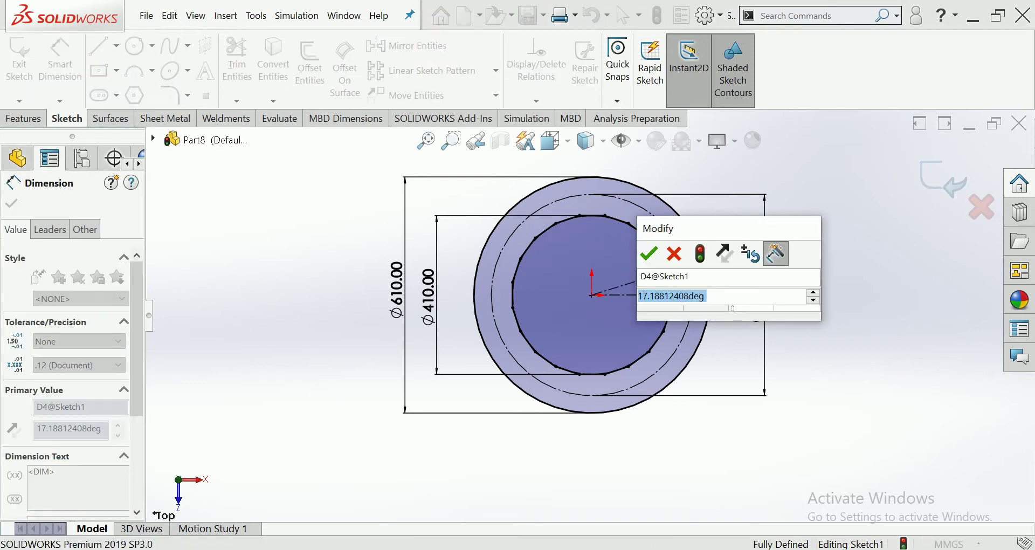
pyautogui.write('15')
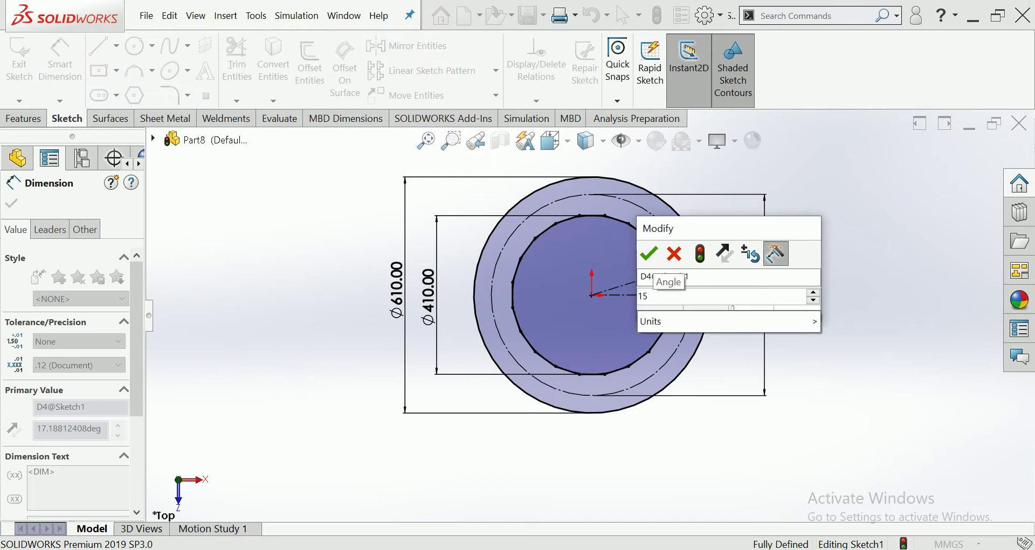
pyautogui.press('Return')
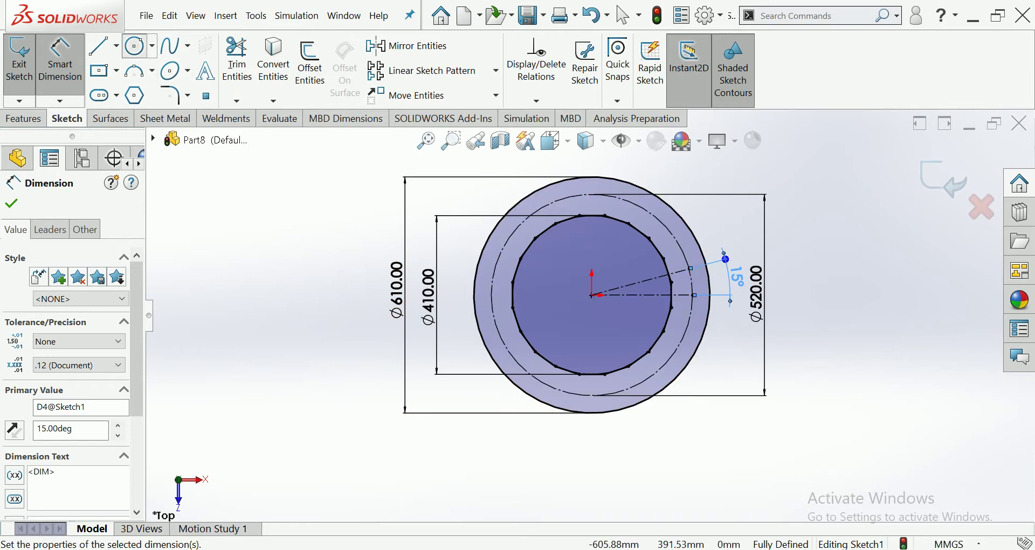
# - Start a circle centred at the end of the 15° centreline
pyautogui.click(134, 46)
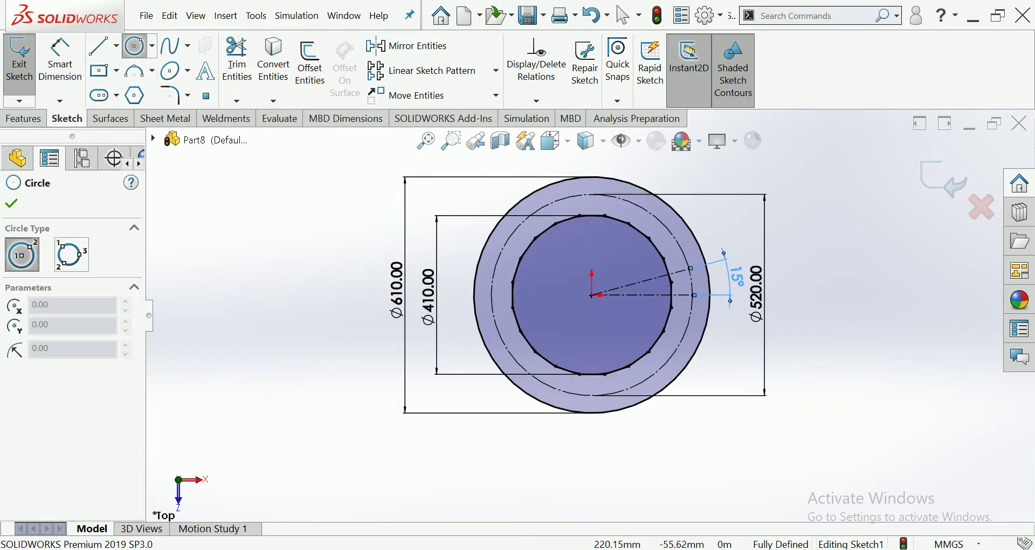
pyautogui.scroll(-3, 707, 301)
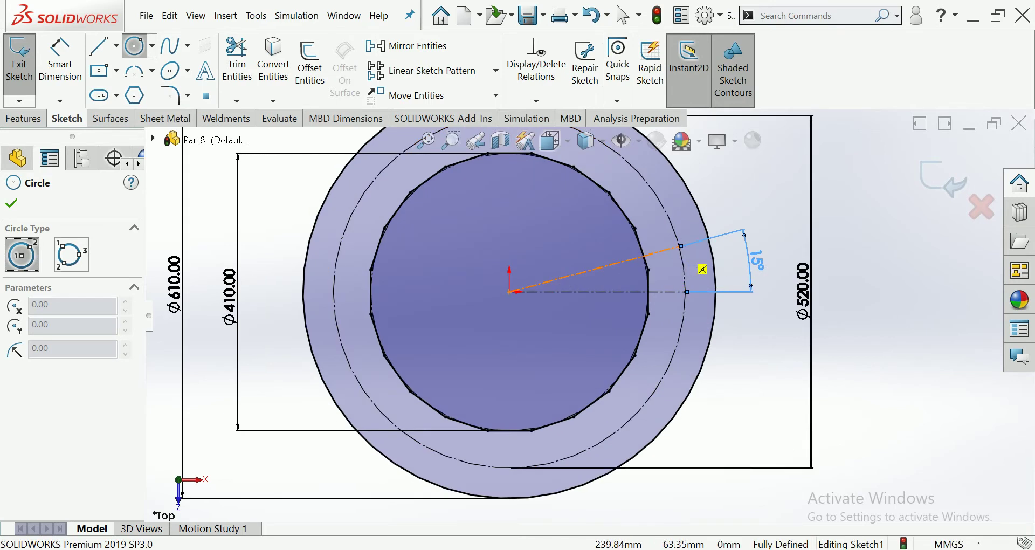
pyautogui.click(680, 247)
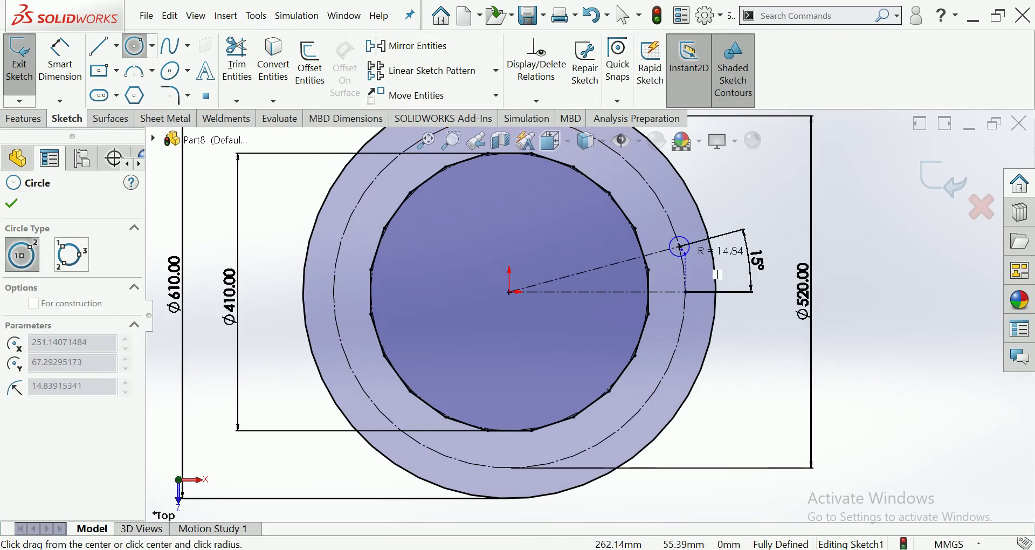
# - Finish the hole circle, dimension it to Ø26, and fit the sketch in view
pyautogui.click(688, 251)
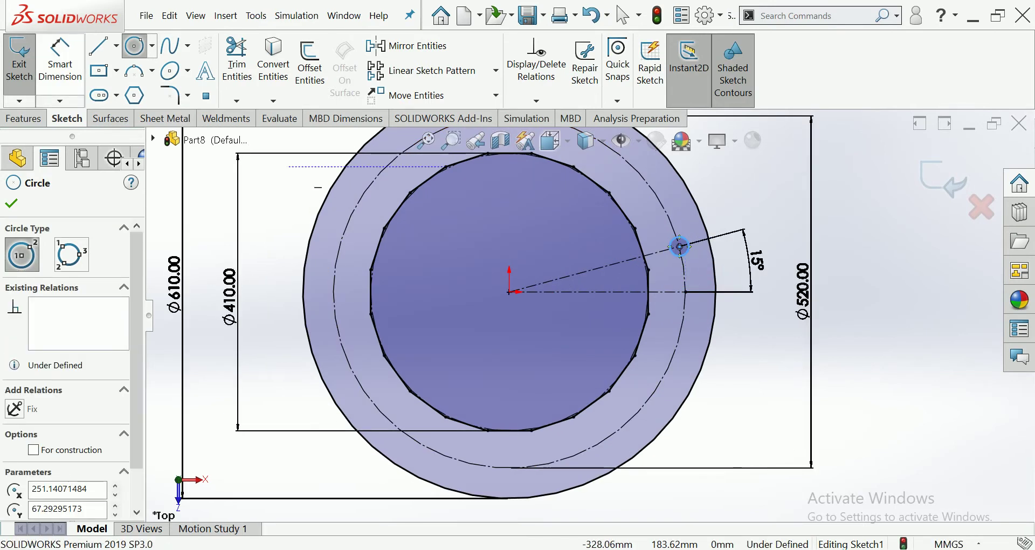
pyautogui.press('d')
pyautogui.click(680, 247)
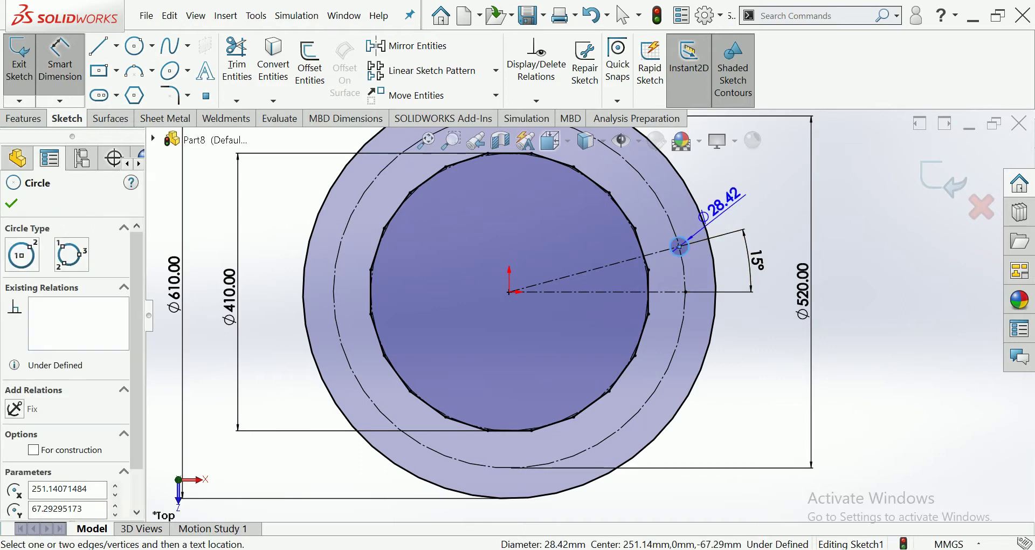
pyautogui.click(717, 211)
pyautogui.write('26')
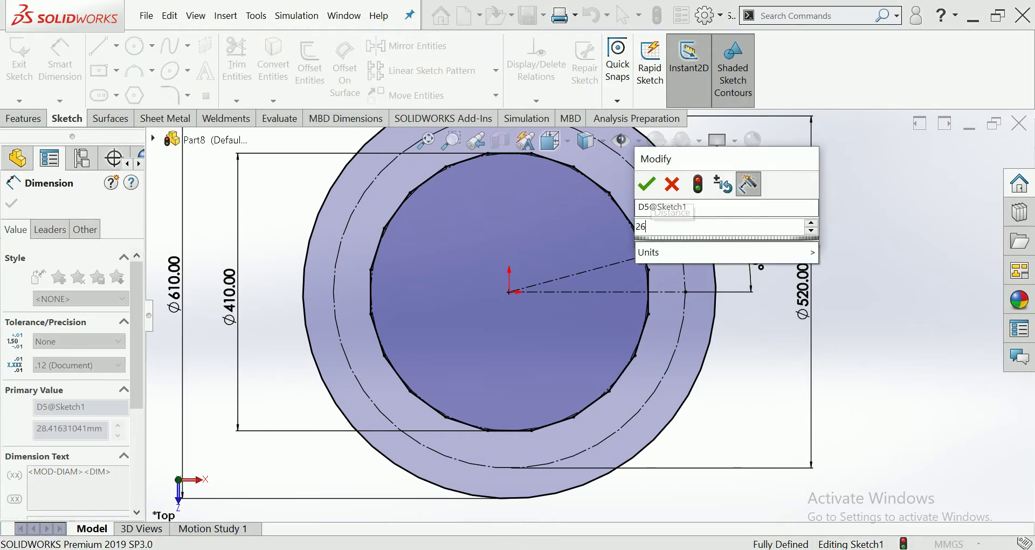
pyautogui.press('Return')
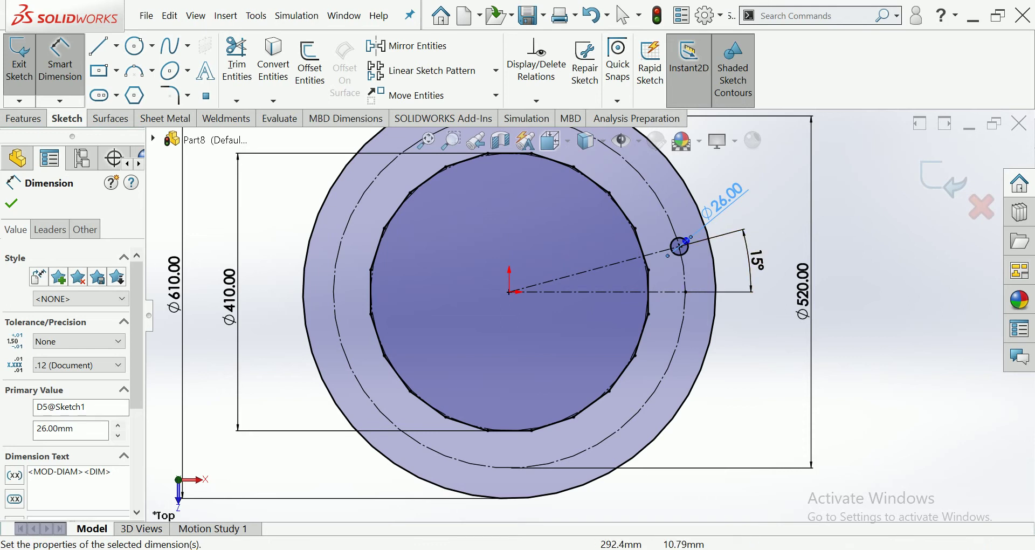
pyautogui.press('Escape')
pyautogui.press('f')
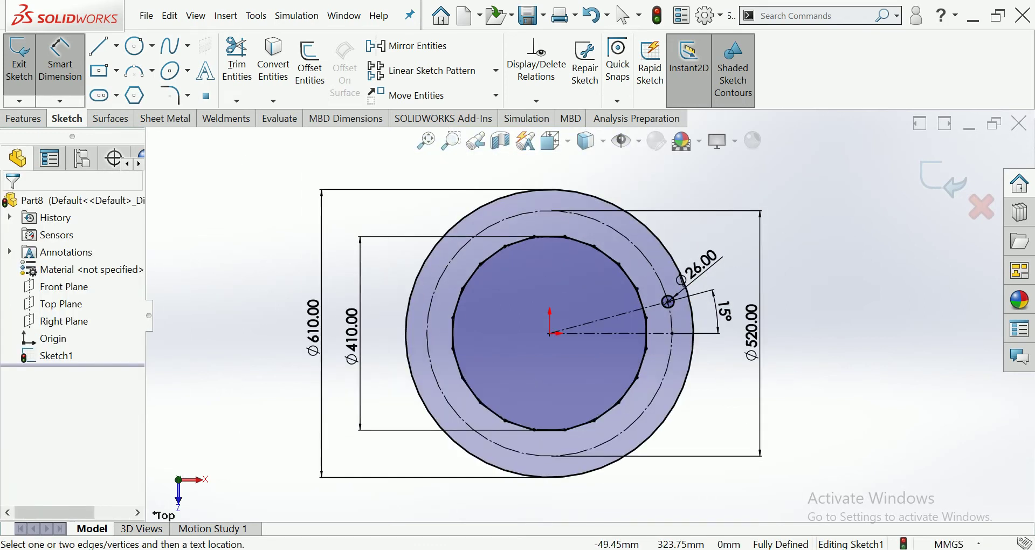
pyautogui.scroll(-1, 512, 156)
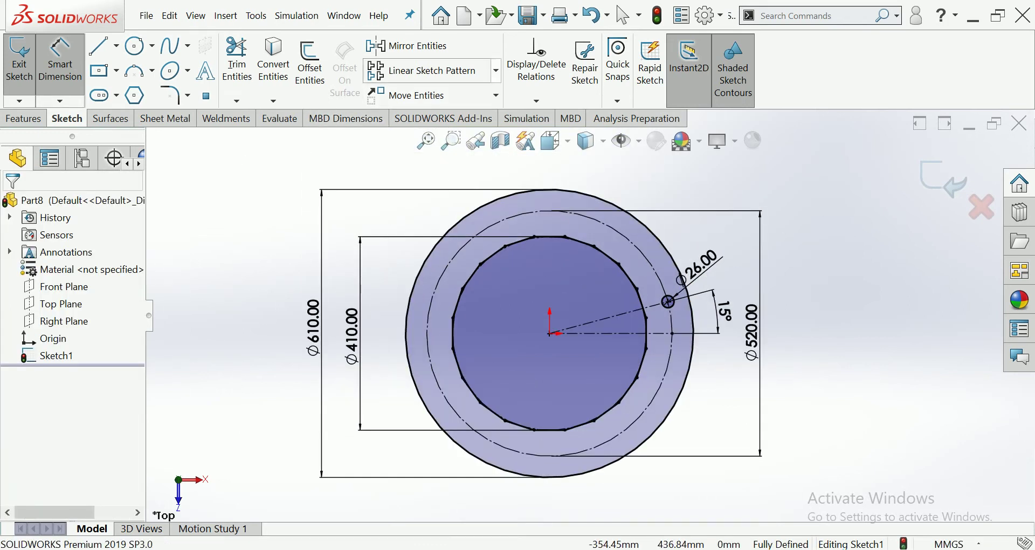
# - Choose Circular Sketch Pattern and begin raising its instance count
pyautogui.click(496, 70)
pyautogui.click(437, 113)
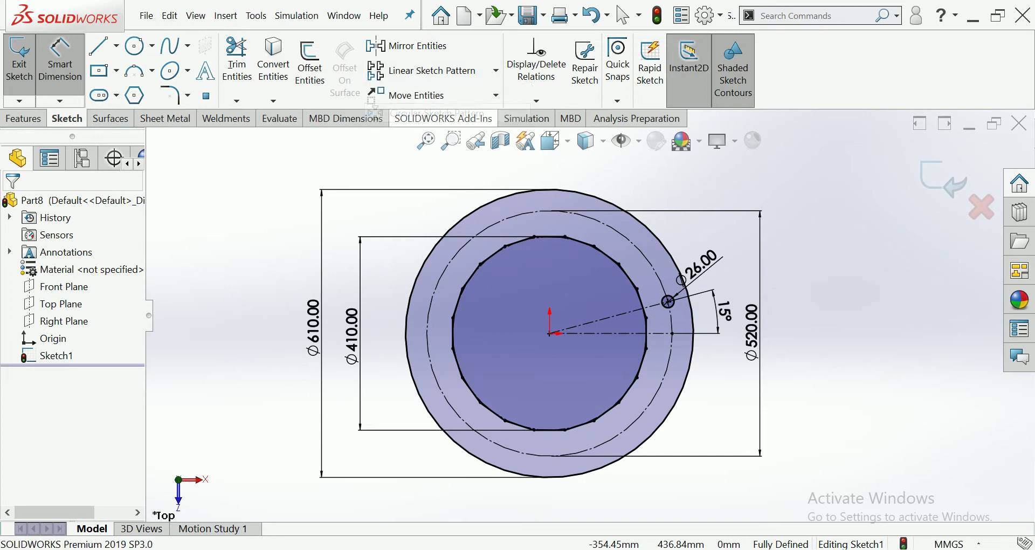
pyautogui.click(114, 405)
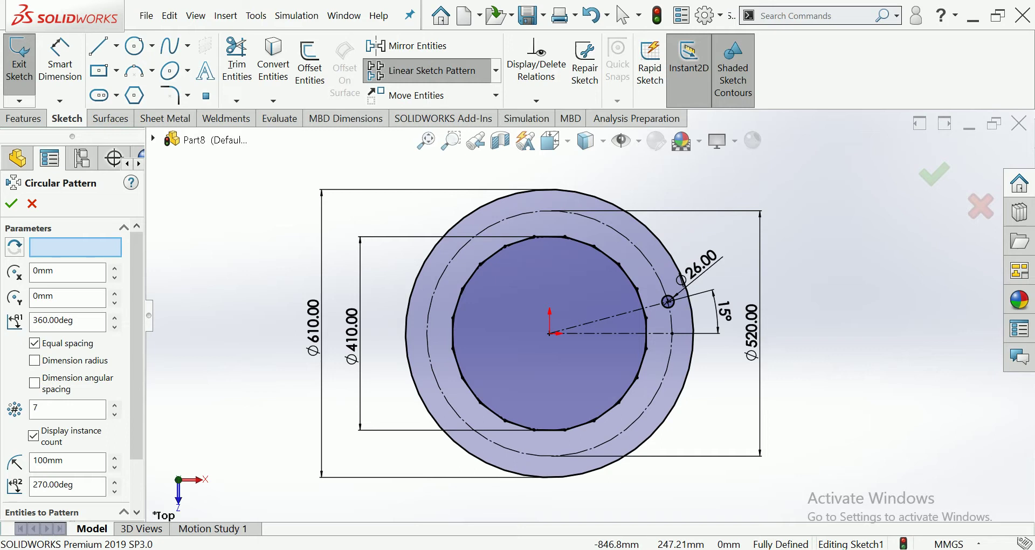
# - Set the circular pattern to 12 instances of the Ø26 circle and confirm it
pyautogui.click(114, 405)
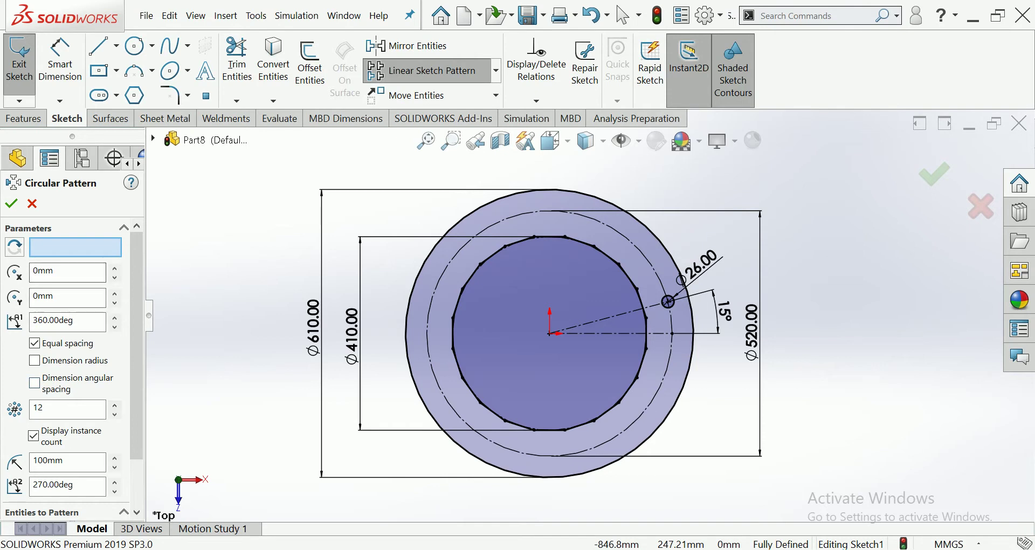
pyautogui.scroll(-2, 136, 345)
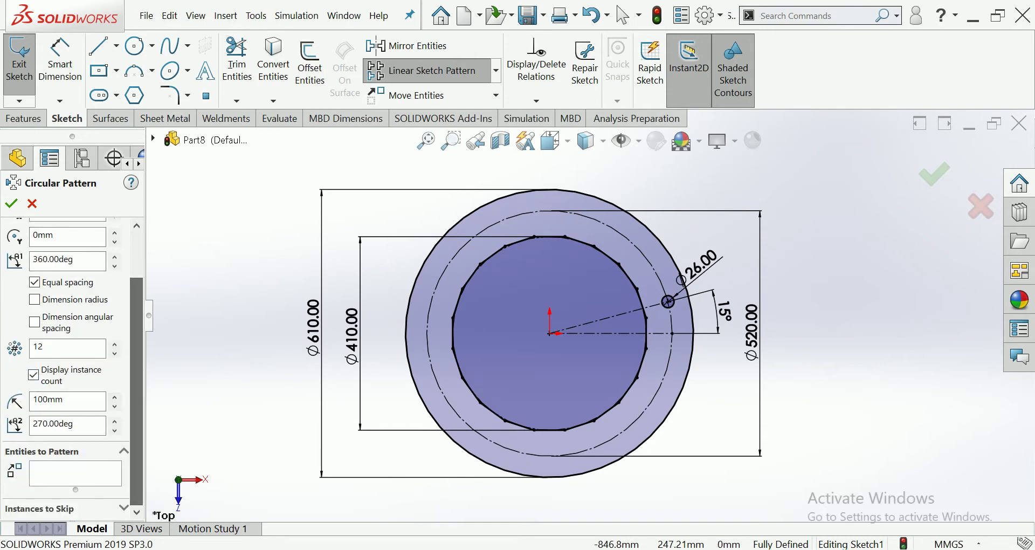
pyautogui.click(76, 473)
pyautogui.scroll(-3, 700, 309)
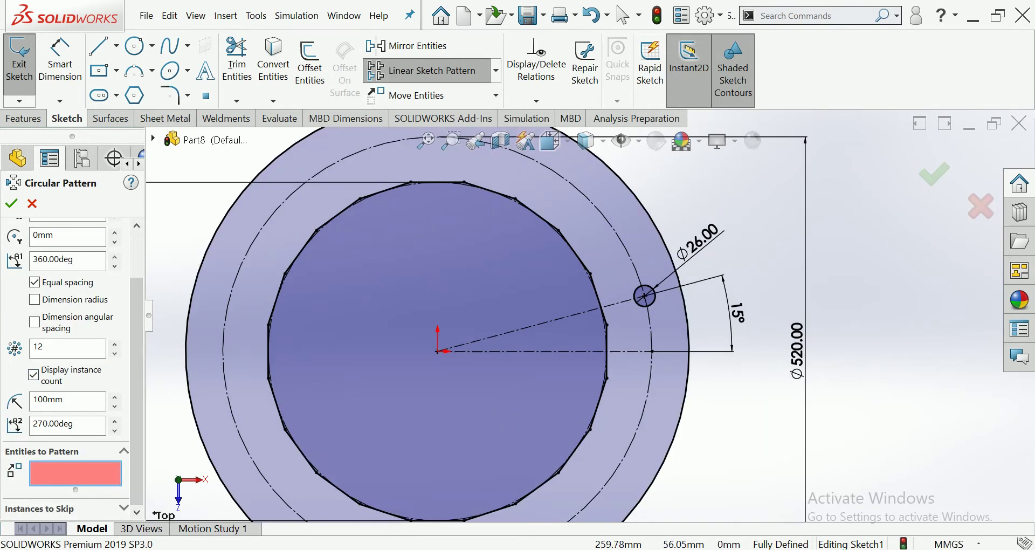
pyautogui.click(645, 296)
pyautogui.scroll(3, 593, 316)
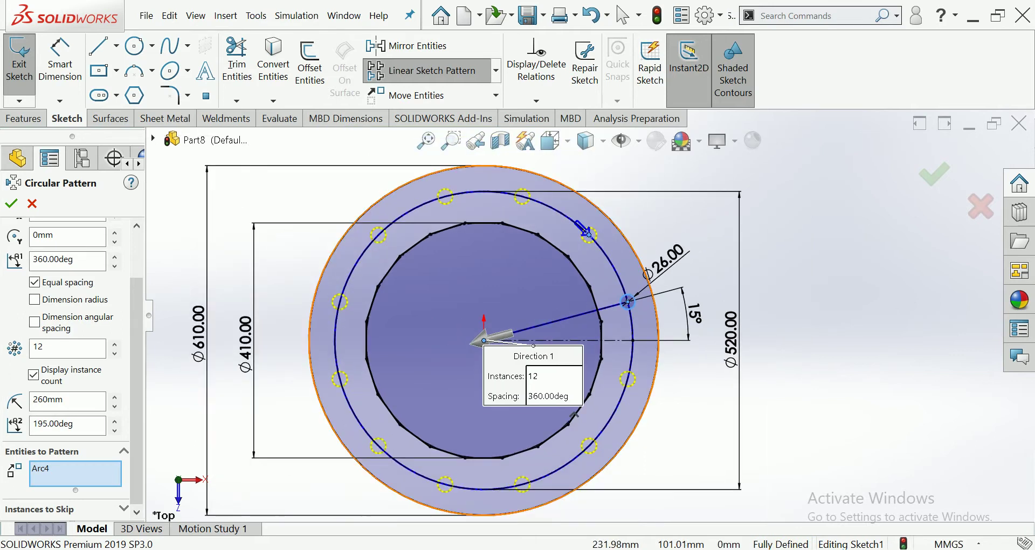
pyautogui.click(11, 203)
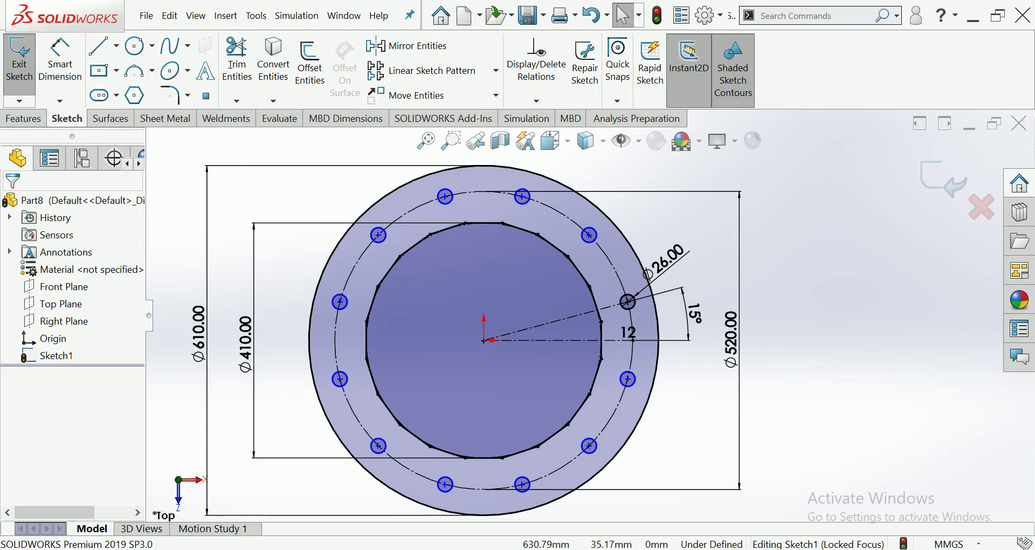
pyautogui.click(23, 118)
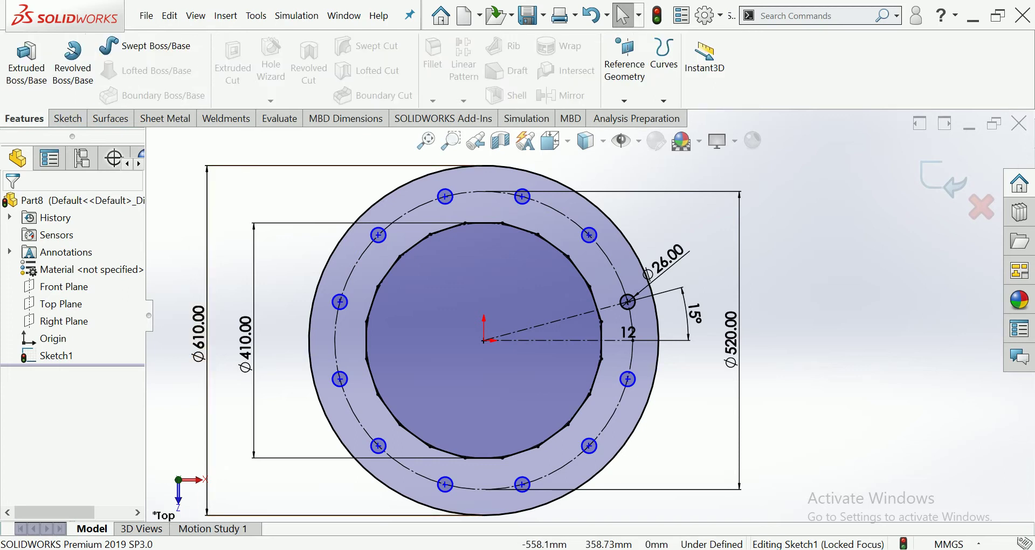
# - Boss-extrude the sketch to a 20 mm depth, forming the holed ring plate
pyautogui.click(26, 60)
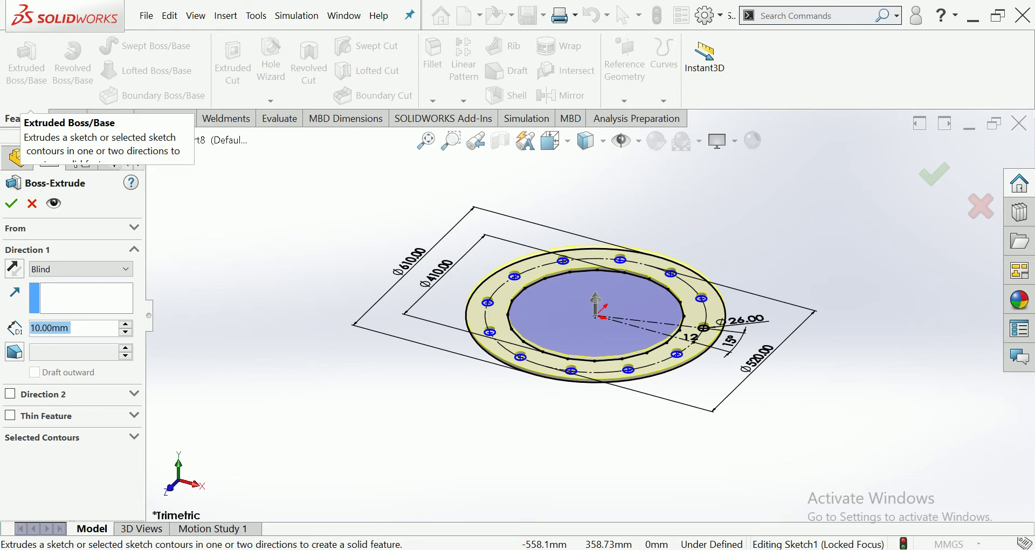
pyautogui.write('20')
pyautogui.press('Return')
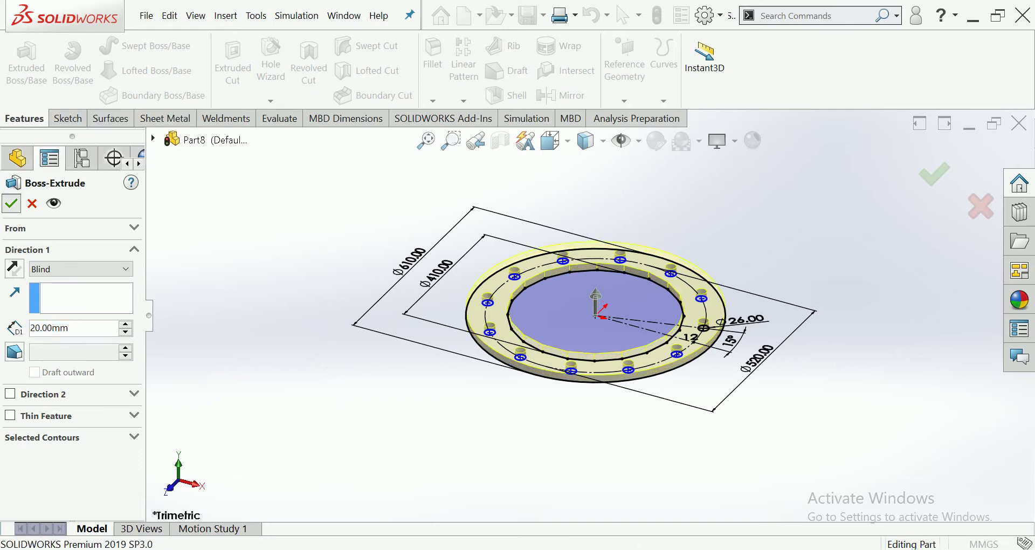
pyautogui.click(12, 204)
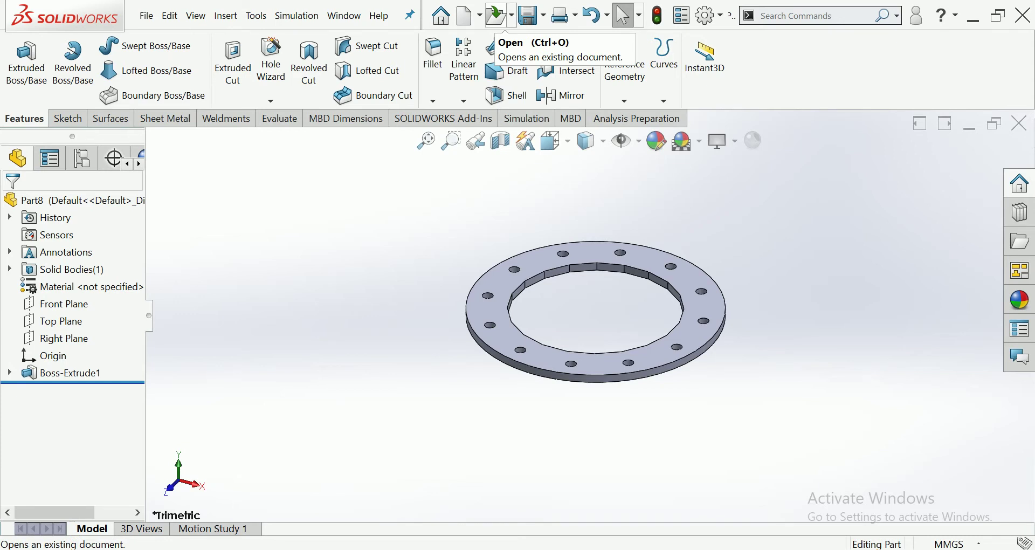
# - In Save As, create a new folder named 'shaft' inside 11M_STADIUM and open it
pyautogui.click(528, 15)
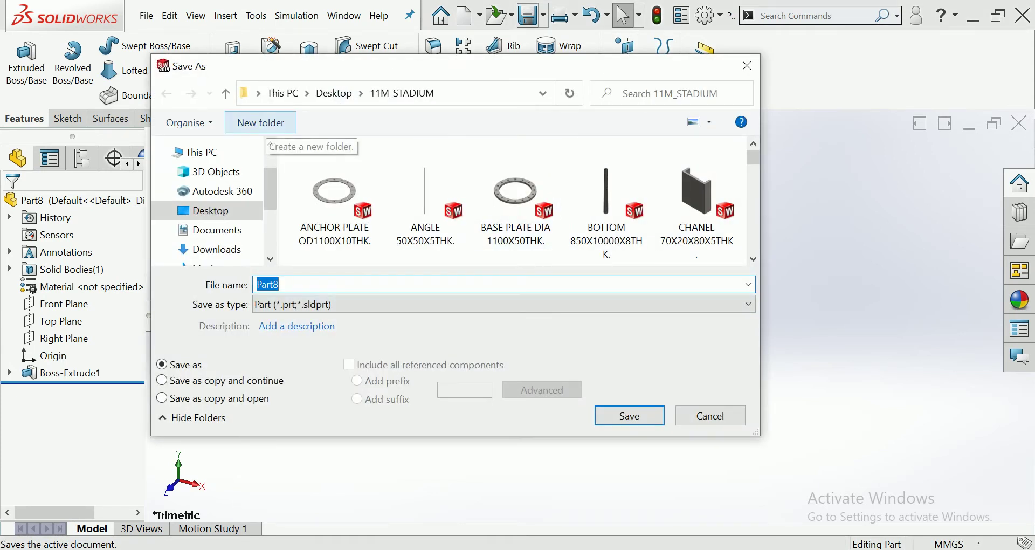
pyautogui.click(270, 128)
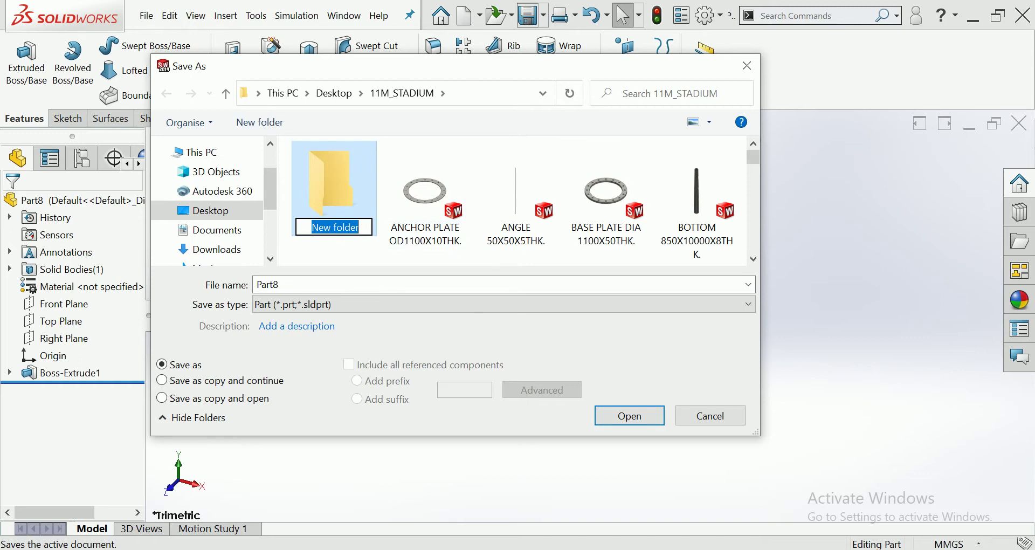
pyautogui.write('shaft')
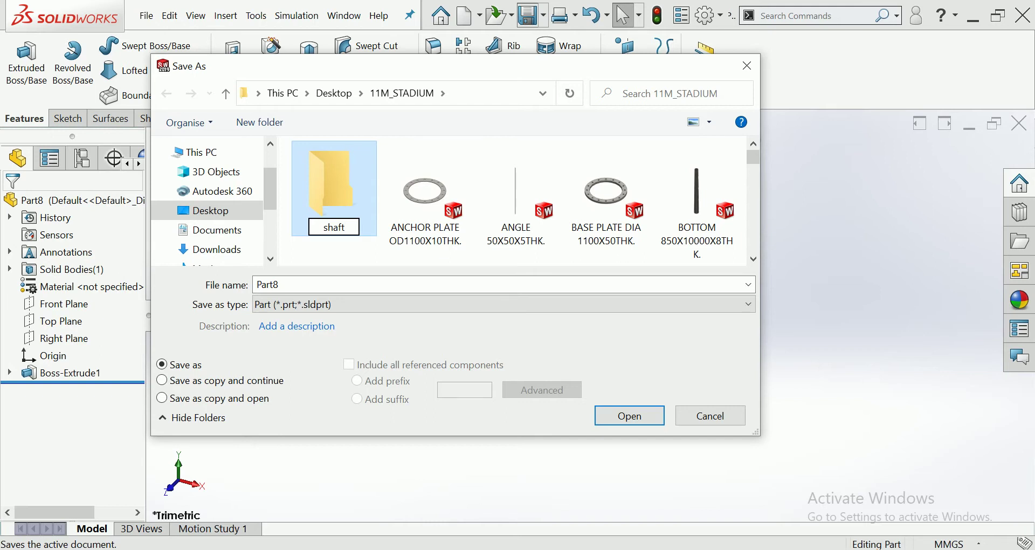
pyautogui.press('Return')
pyautogui.press('Return')
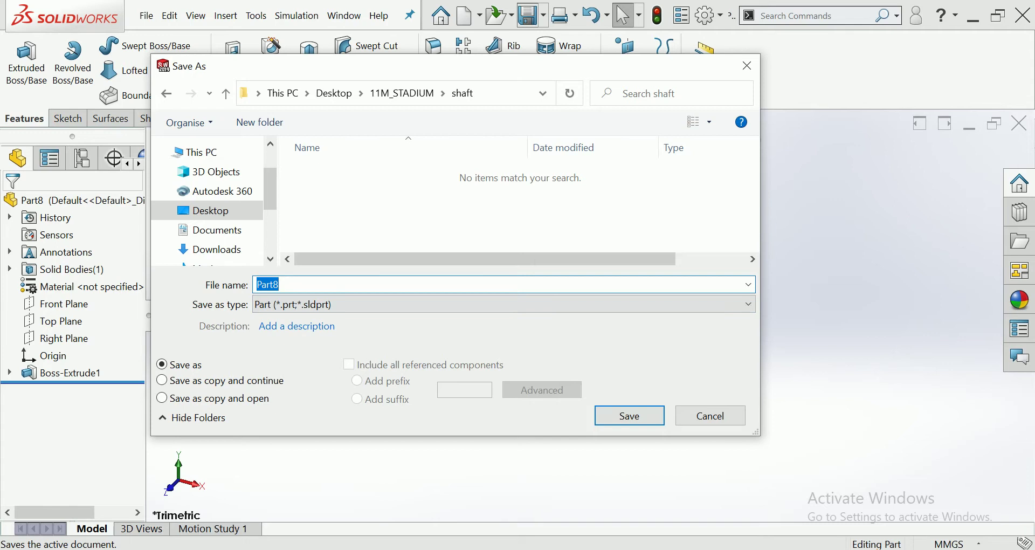
# - Save the part as 'bp' in the shaft folder
pyautogui.write('bo')
pyautogui.press('BackSpace')
pyautogui.write('p')
pyautogui.press('Return')
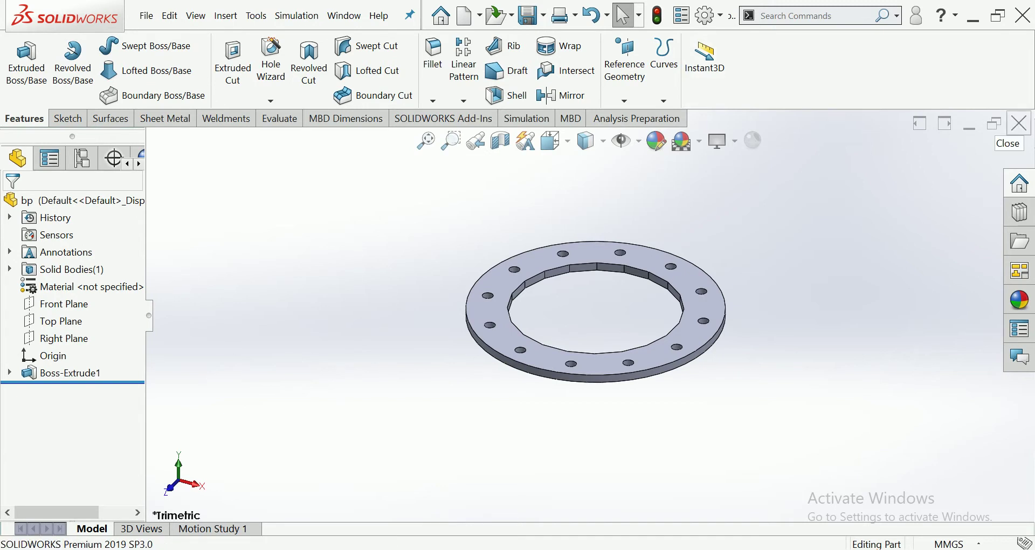
# - Close the bp part and create a new part document
pyautogui.click(1019, 124)
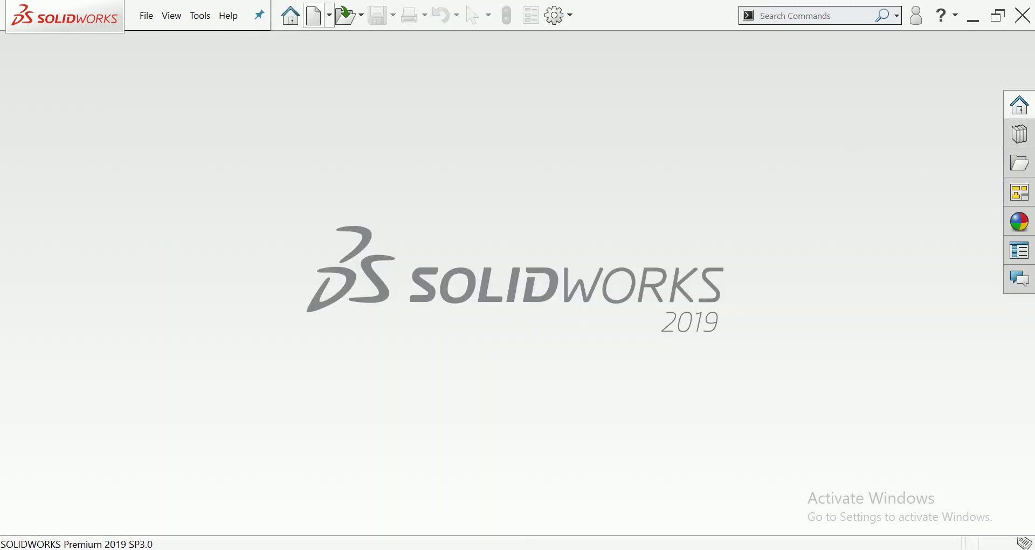
pyautogui.click(313, 15)
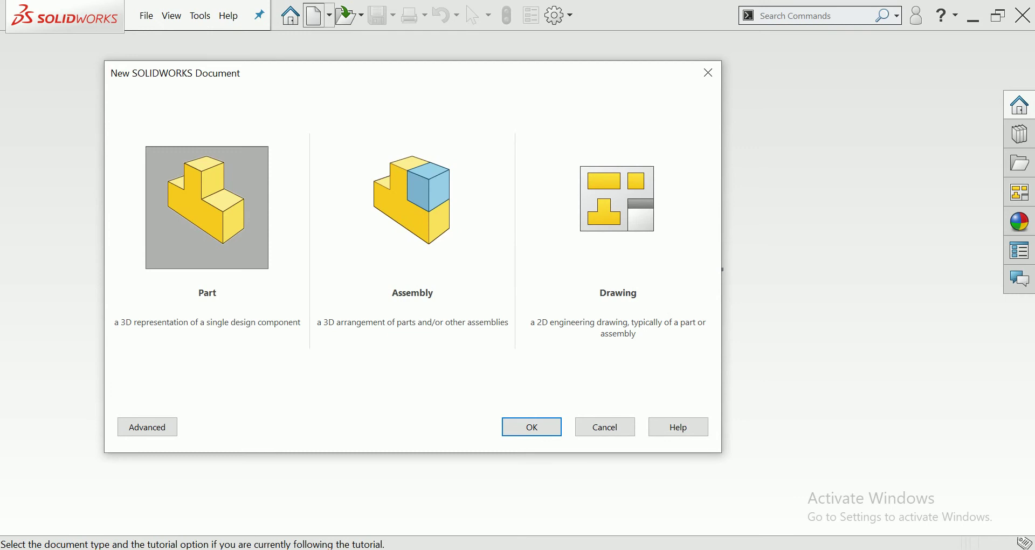
pyautogui.click(531, 427)
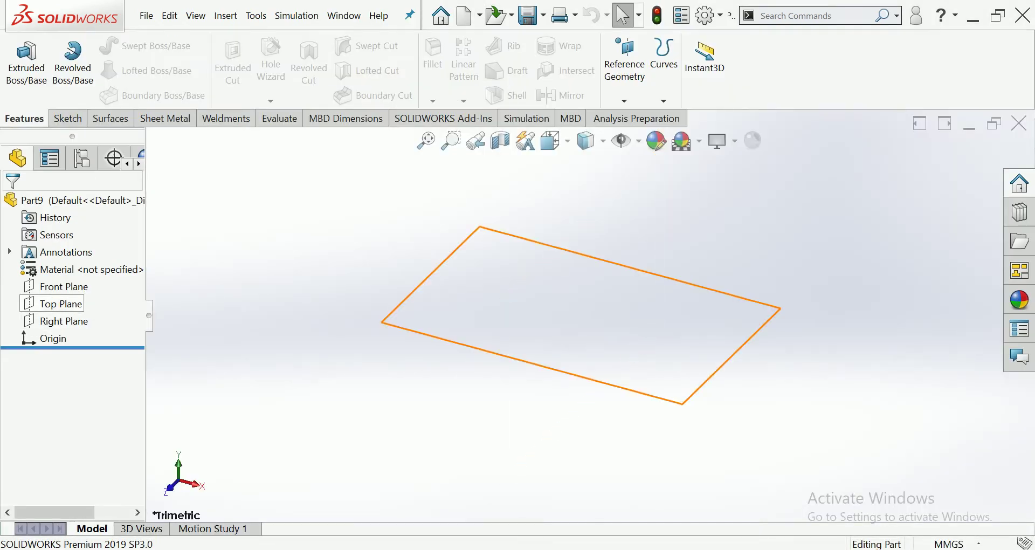
# - Start and abandon a Top Plane sketch, then close the new part without saving
pyautogui.click(54, 303)
pyautogui.click(49, 284)
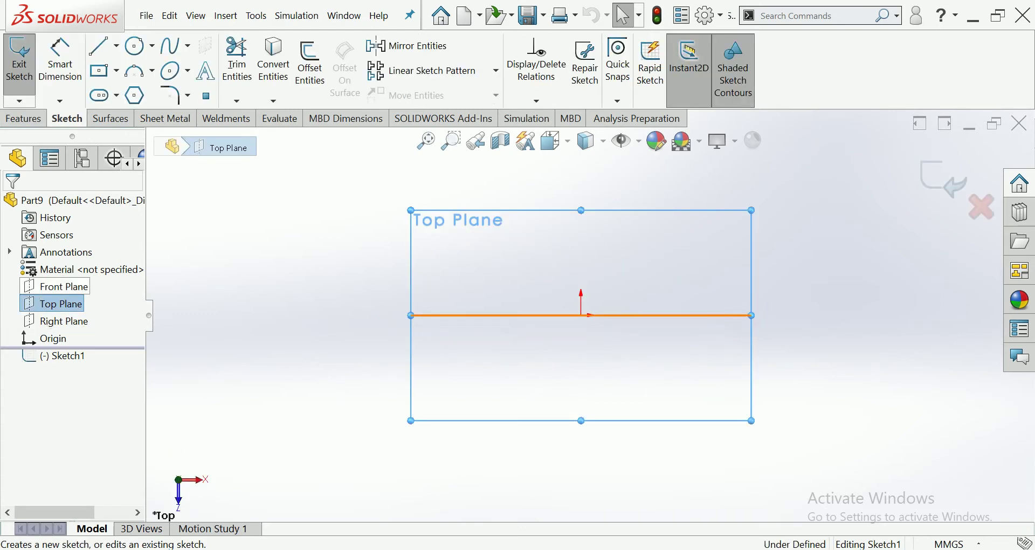
pyautogui.press('Escape')
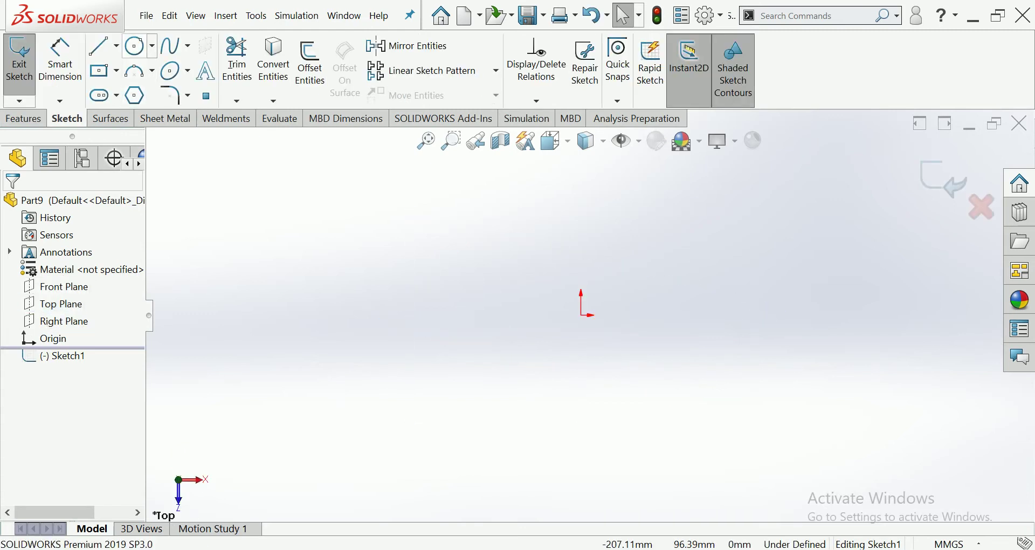
pyautogui.click(944, 176)
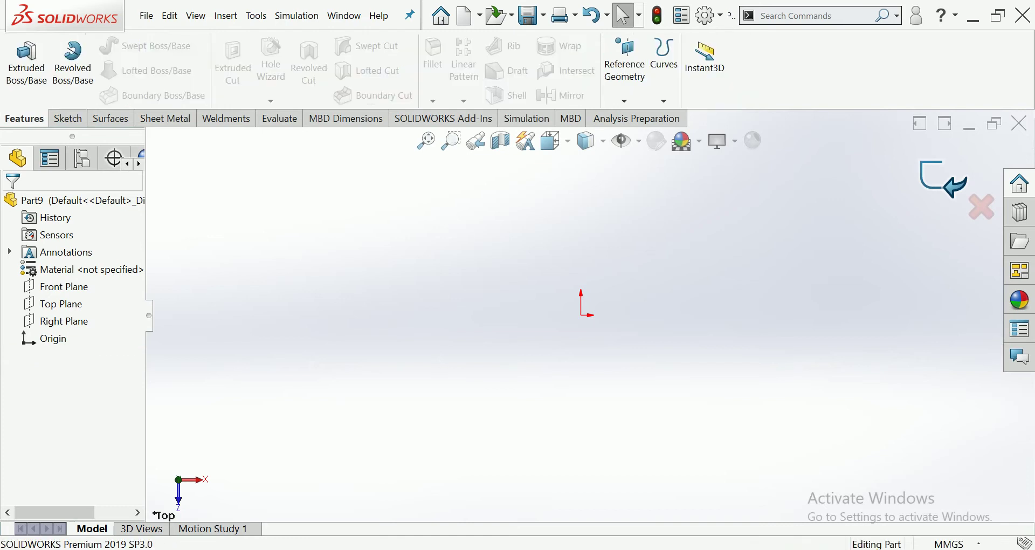
pyautogui.click(1019, 124)
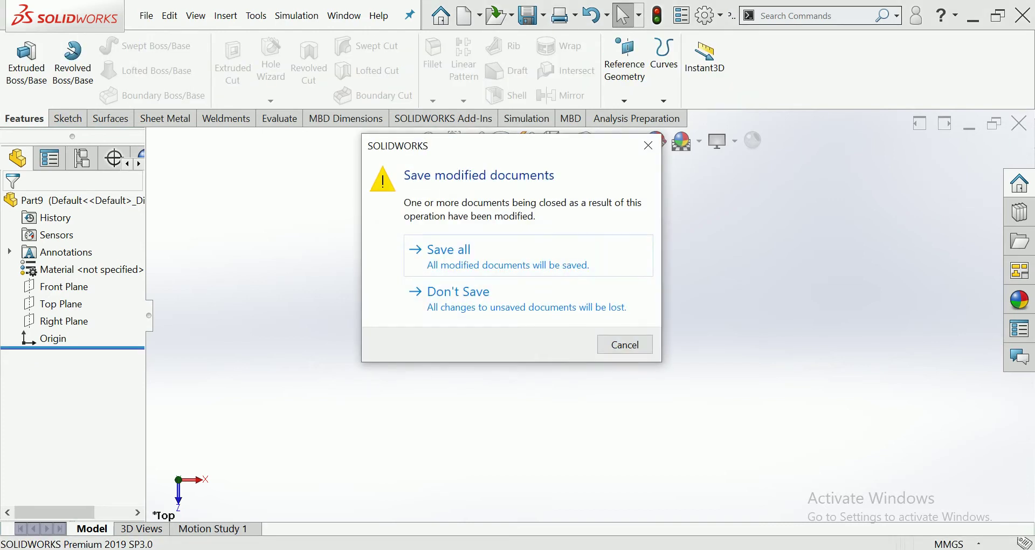
pyautogui.click(458, 294)
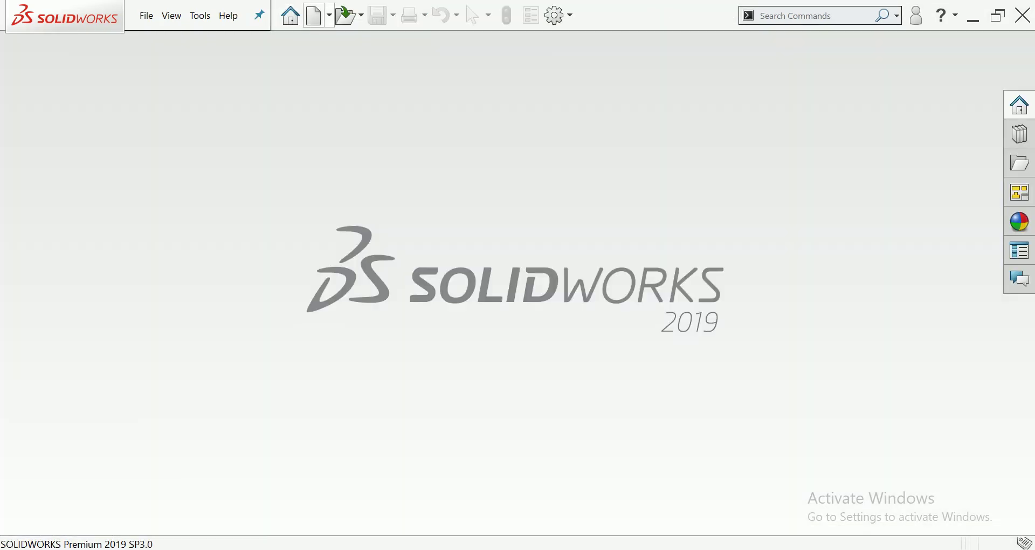
# - From the Open dialog, duplicate the BOTTOM 850X10000X8THK. part file in 11M_STADIUM
pyautogui.click(351, 16)
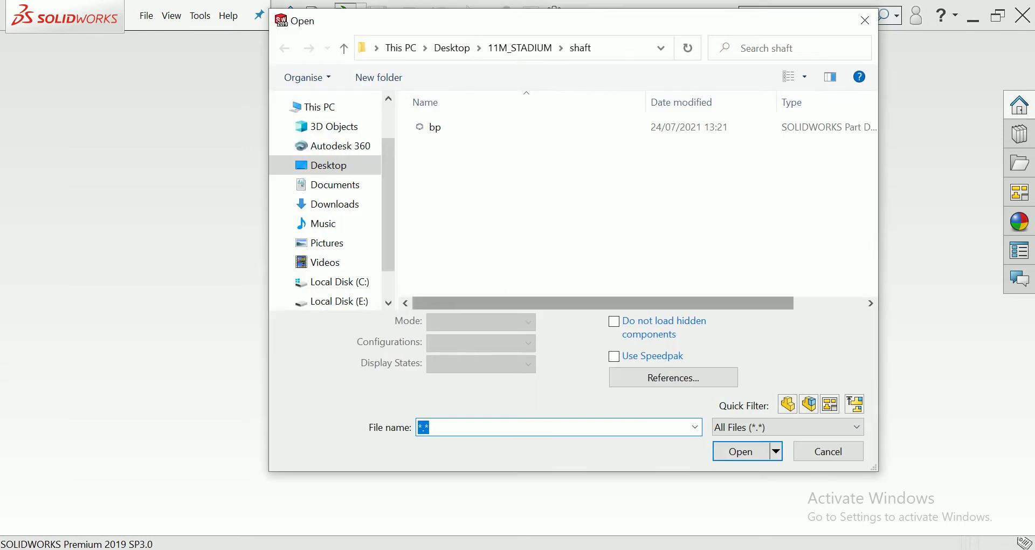
pyautogui.click(344, 48)
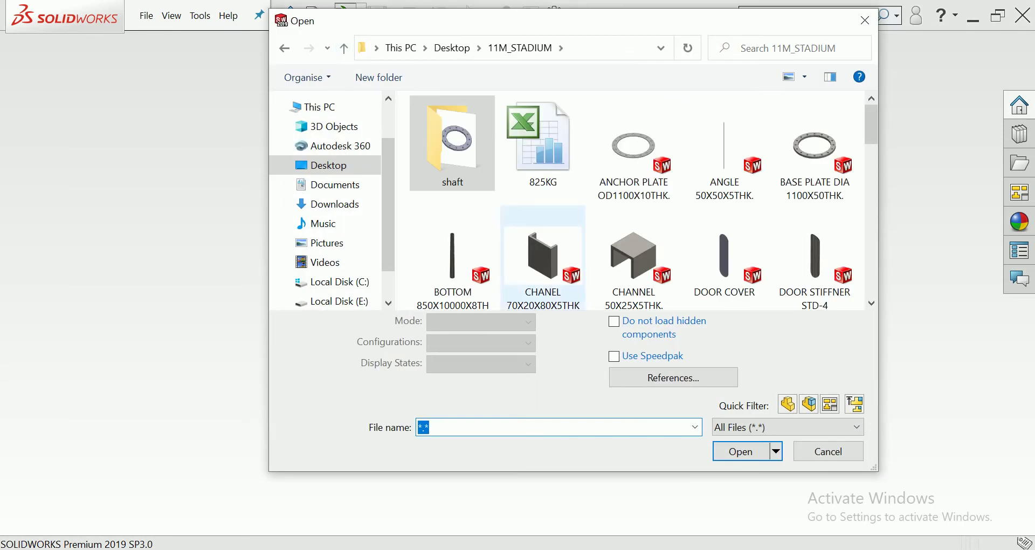
pyautogui.click(453, 259)
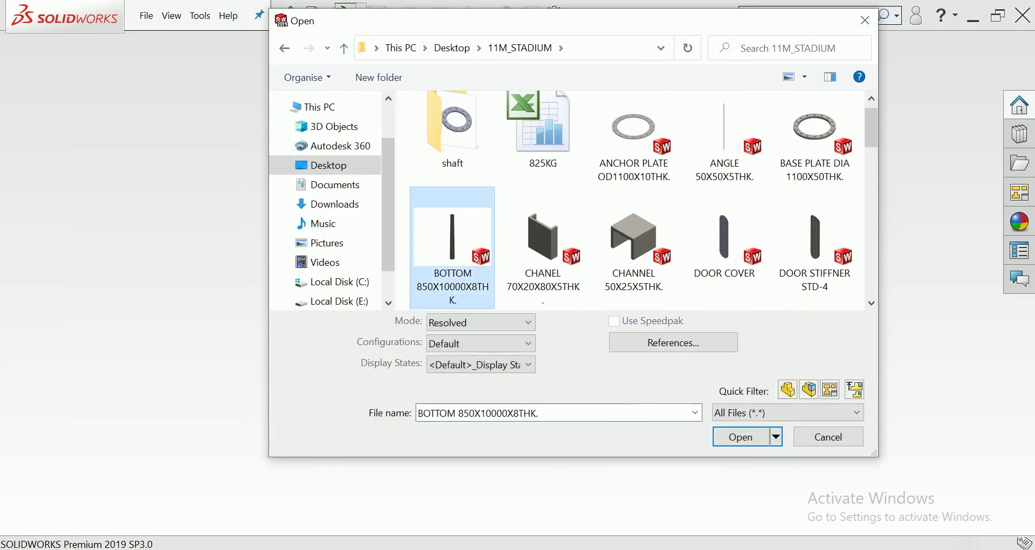
pyautogui.rightClick(462, 253)
pyautogui.click(501, 456)
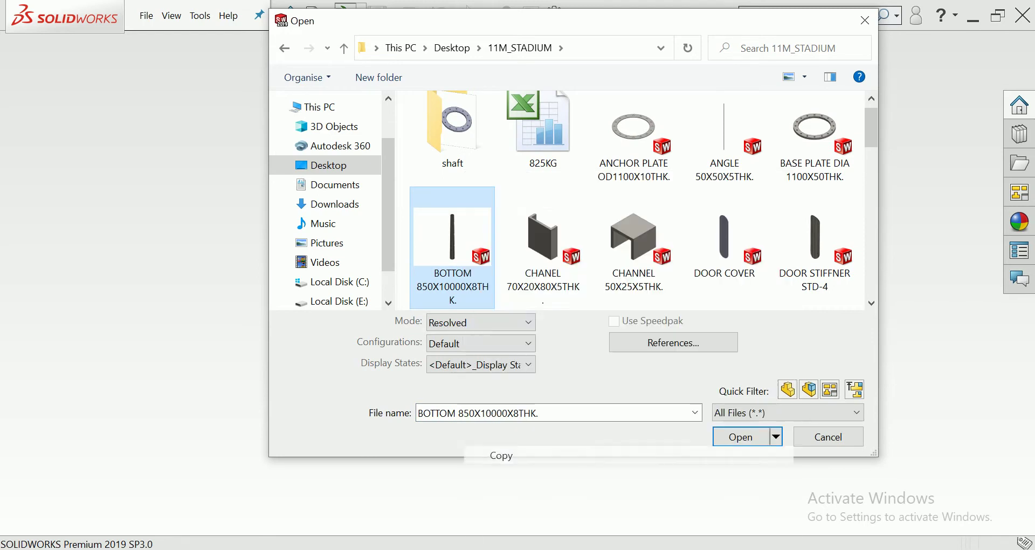
pyautogui.rightClick(500, 175)
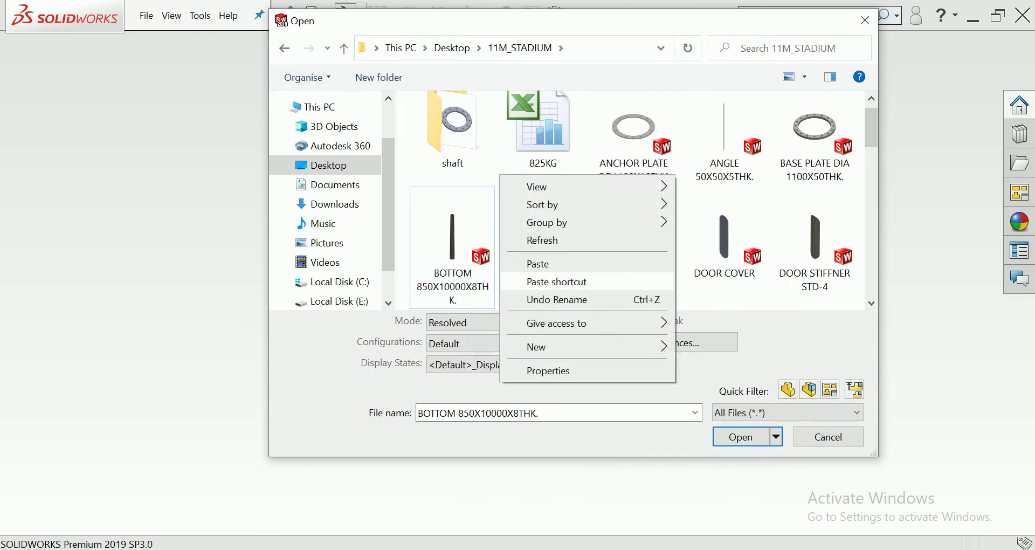
pyautogui.click(537, 263)
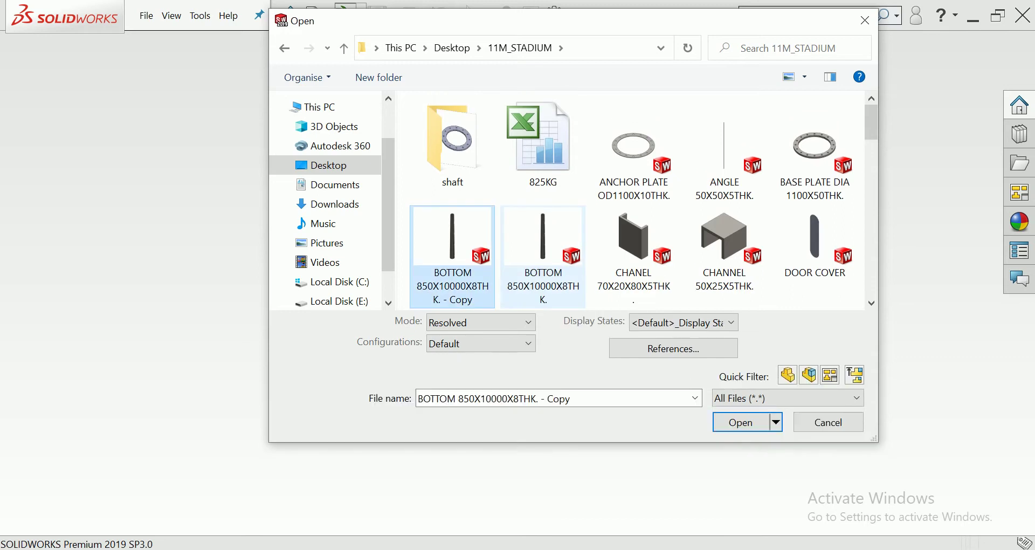
# - Move the duplicate BOTTOM part file into the shaft folder
pyautogui.rightClick(483, 259)
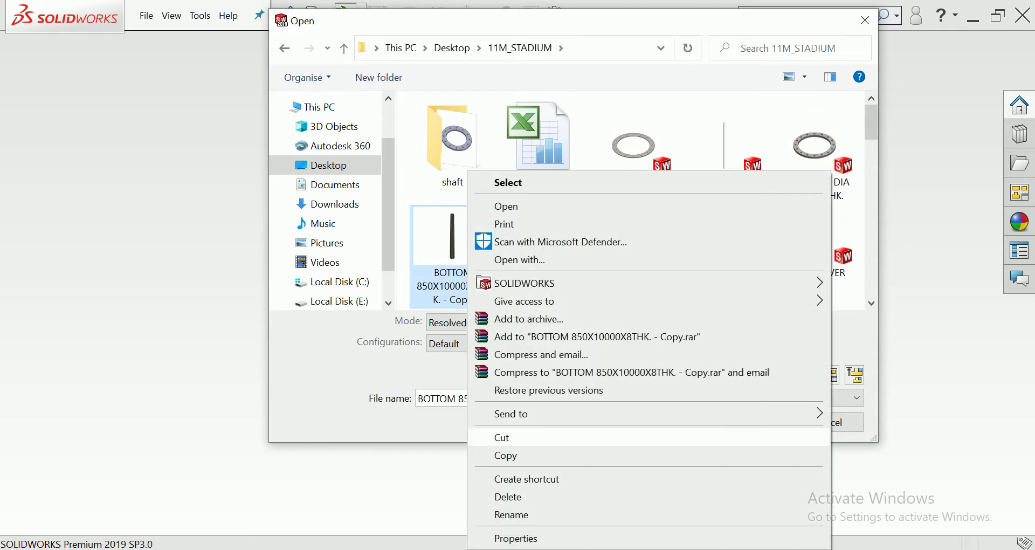
pyautogui.click(512, 435)
pyautogui.doubleClick(452, 143)
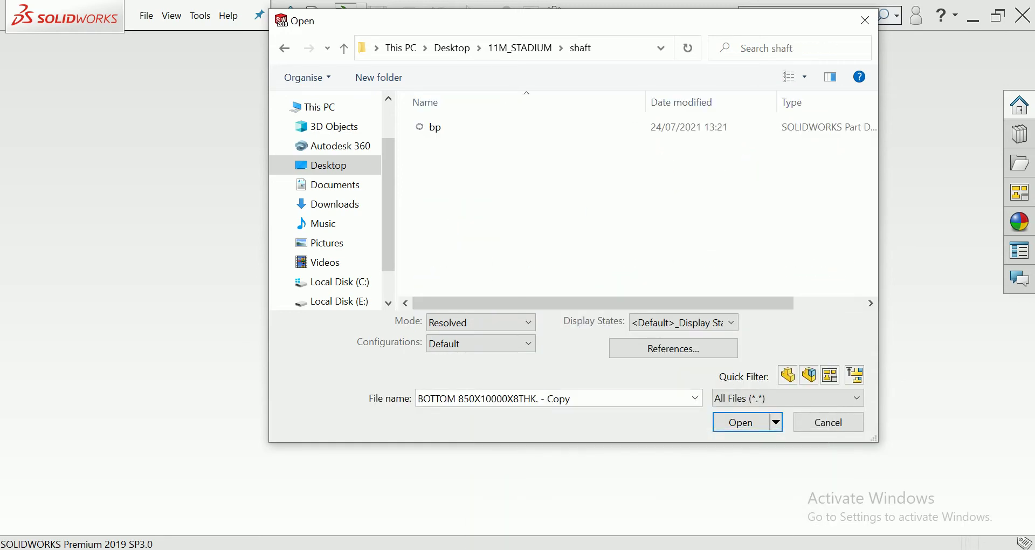
pyautogui.rightClick(497, 232)
pyautogui.click(512, 321)
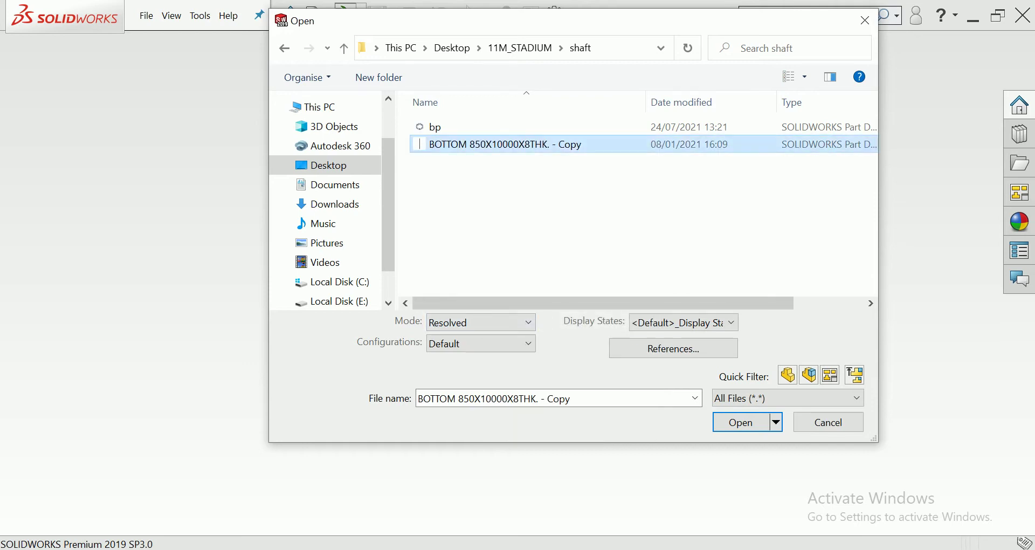
pyautogui.rightClick(501, 144)
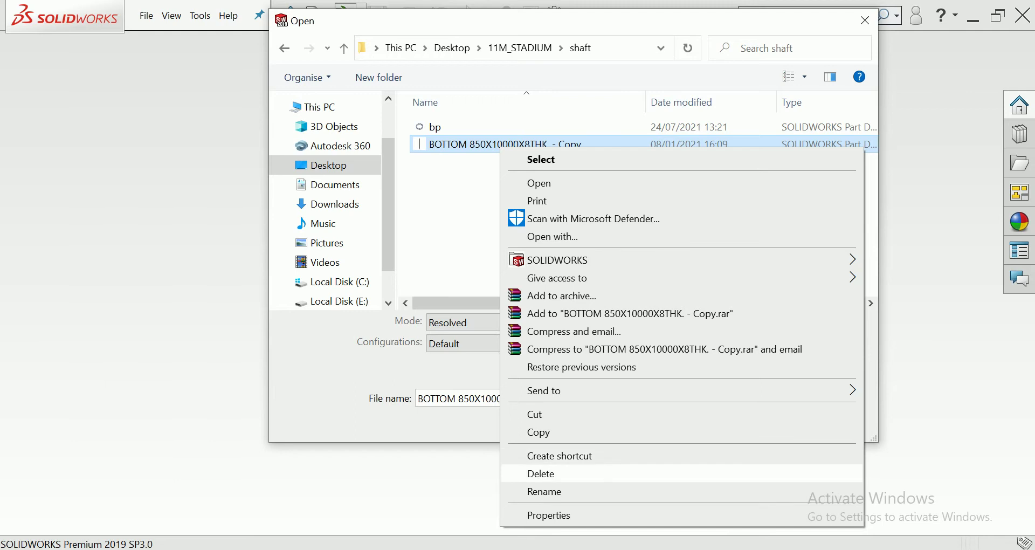
# - Rename the duplicated part file to 'BOTTOM pole'
pyautogui.click(545, 491)
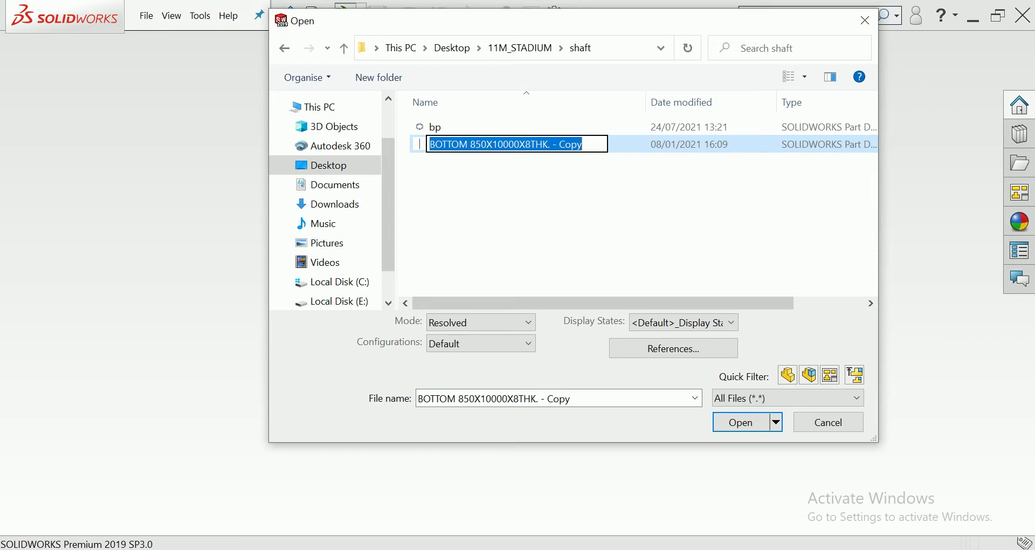
pyautogui.moveTo(470, 144); pyautogui.dragTo(582, 144)
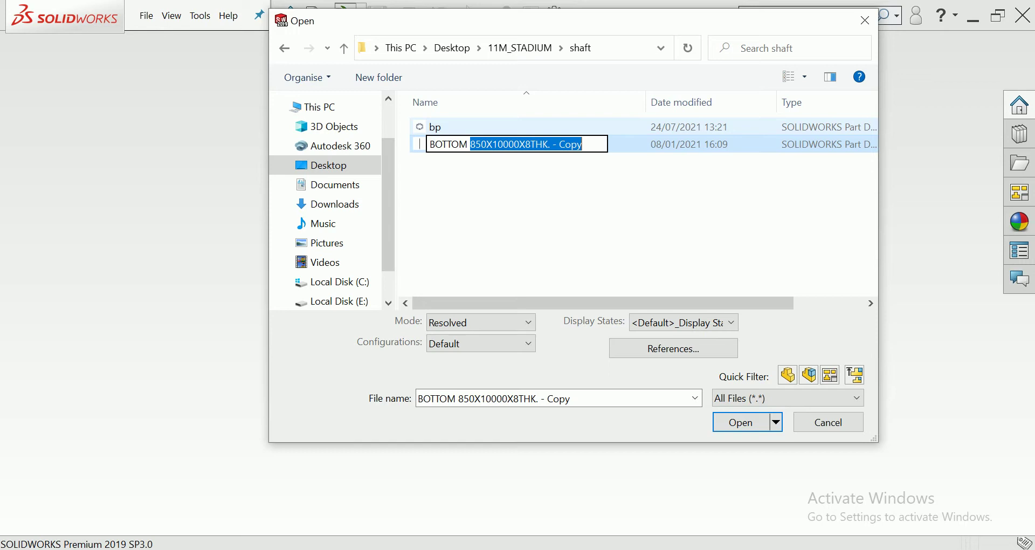
pyautogui.write('pole')
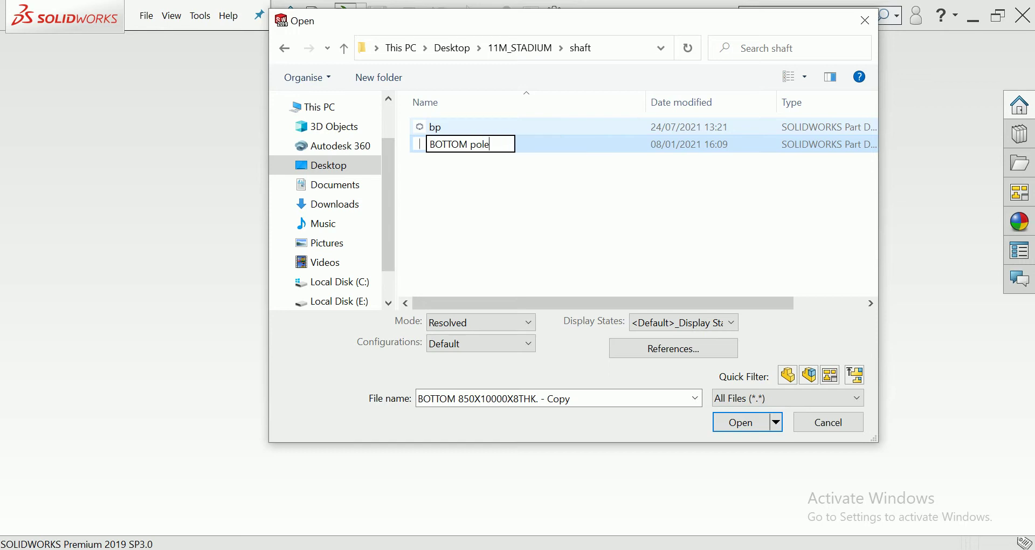
pyautogui.press('Return')
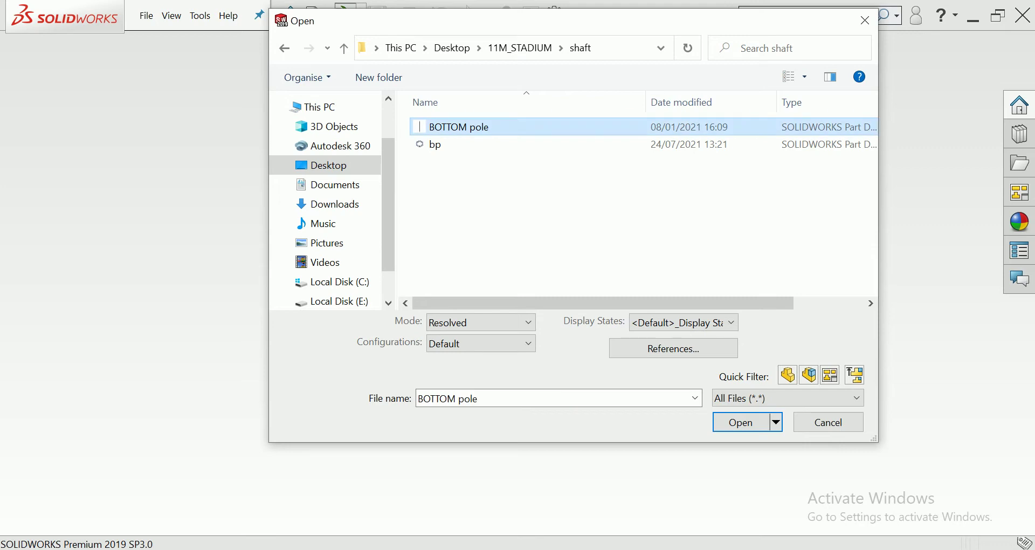
# - Correct the file name's capitalisation to 'BOTTOM POLE'
pyautogui.rightClick(492, 128)
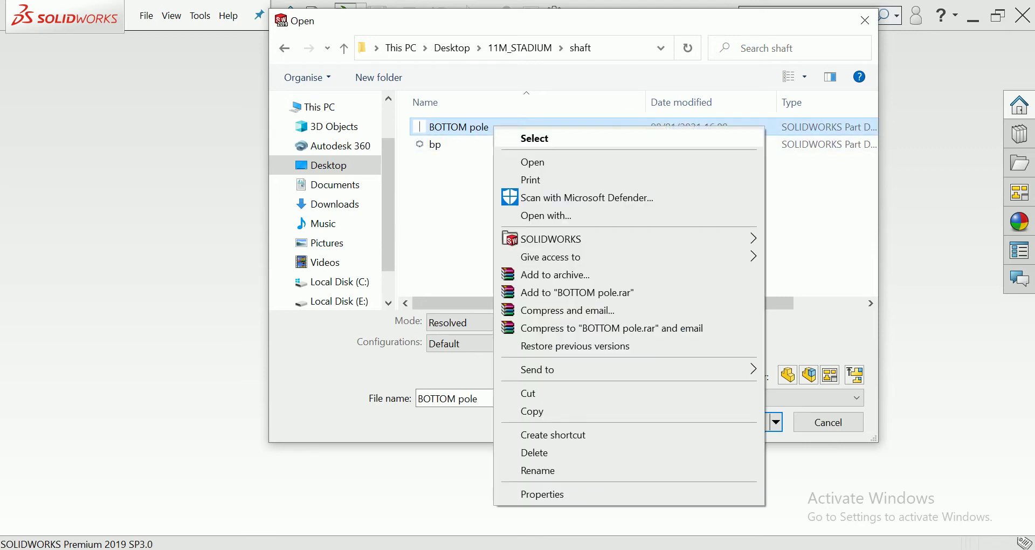
pyautogui.click(517, 471)
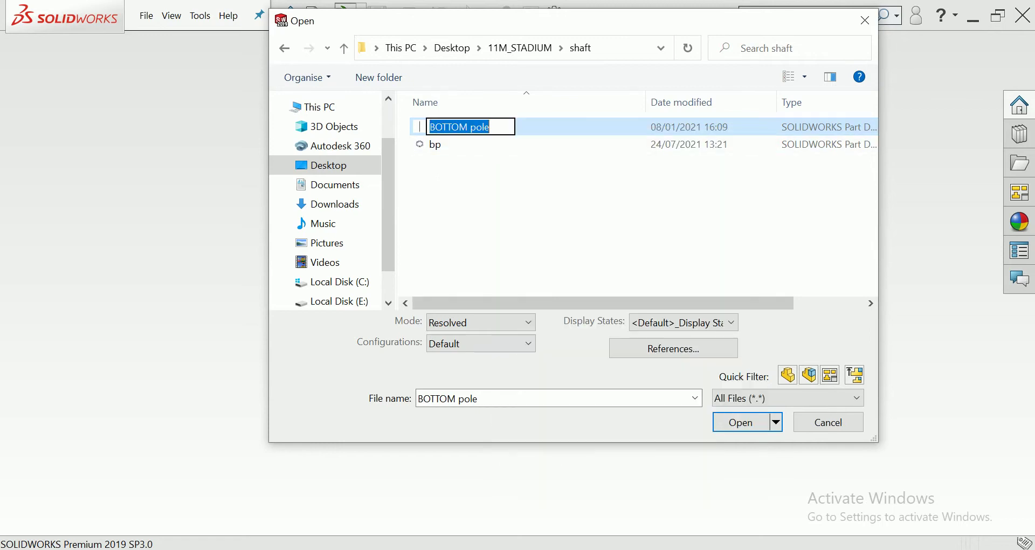
pyautogui.press('End')
pyautogui.hotkey('ctrl', 'shift', 'Left')
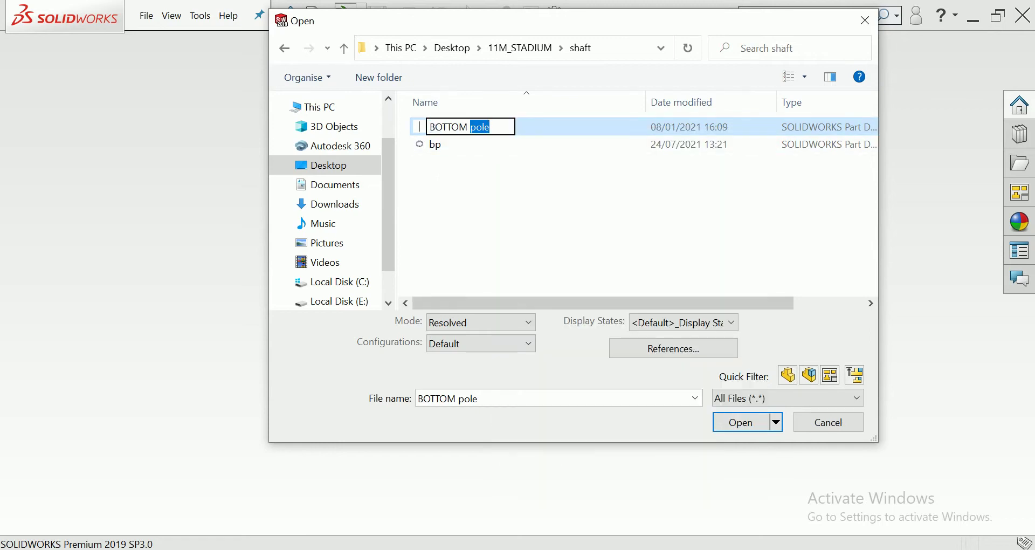
pyautogui.write('POLE')
pyautogui.press('Return')
pyautogui.press('Return')
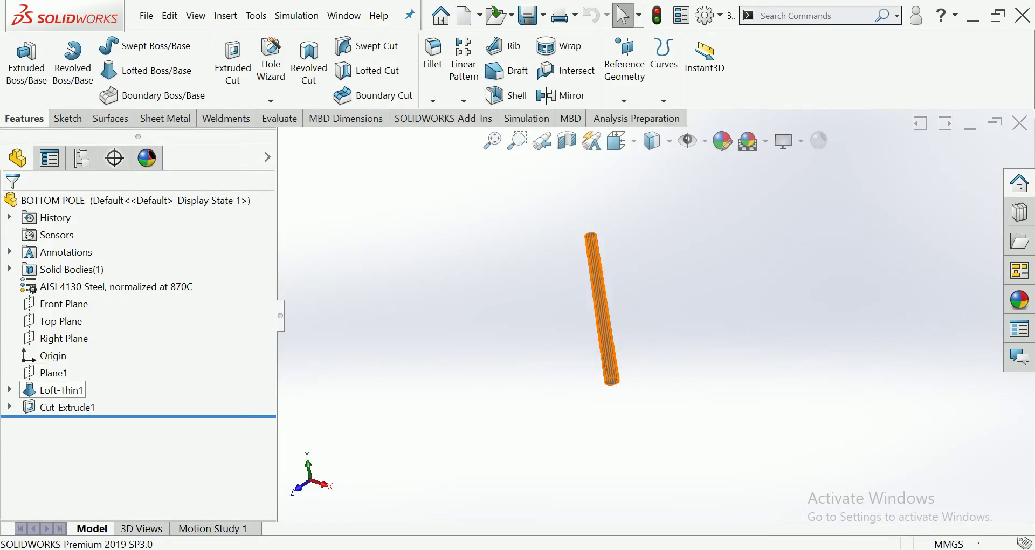
# - Open Sketch1 of Loft-Thin1 for editing
pyautogui.click(9, 390)
pyautogui.click(70, 407)
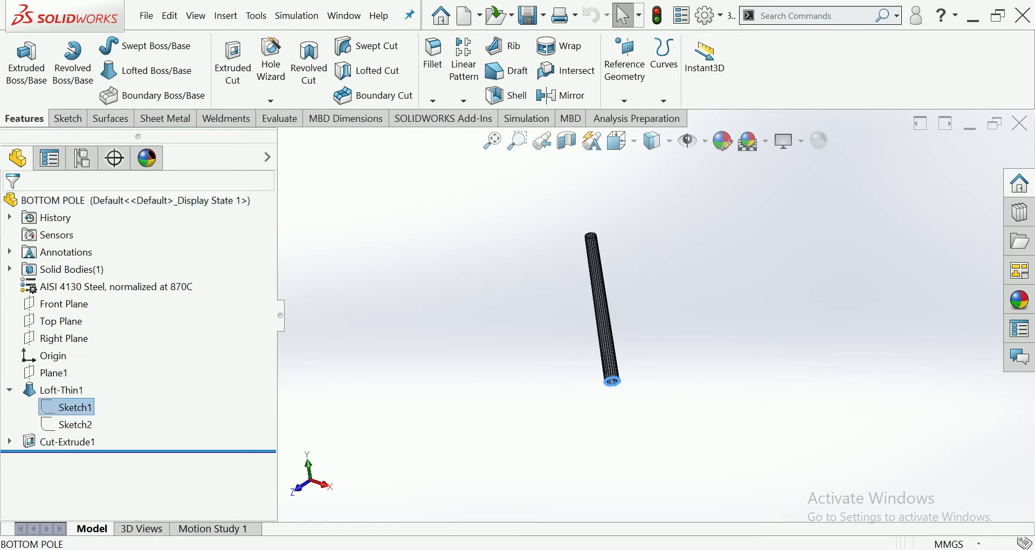
pyautogui.rightClick(70, 407)
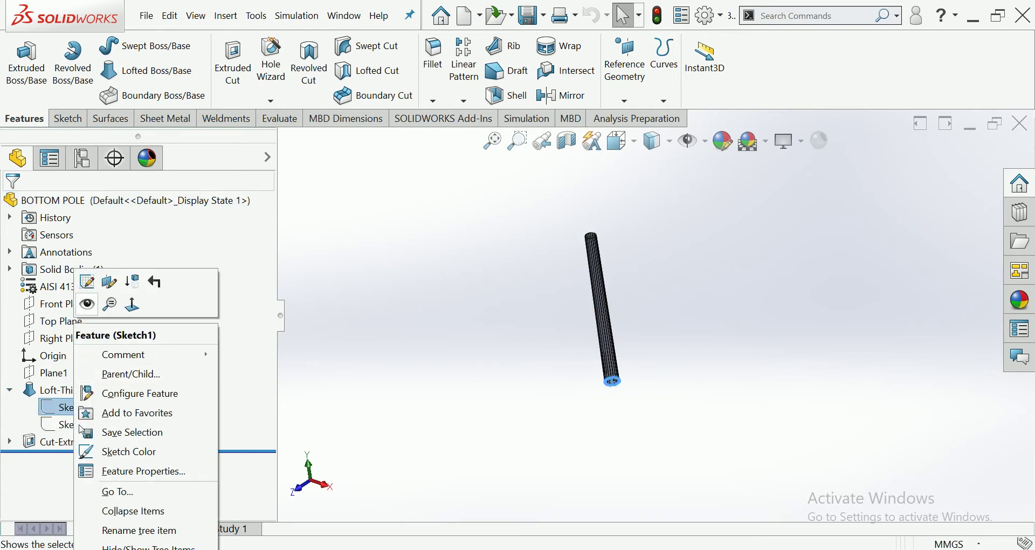
pyautogui.click(104, 298)
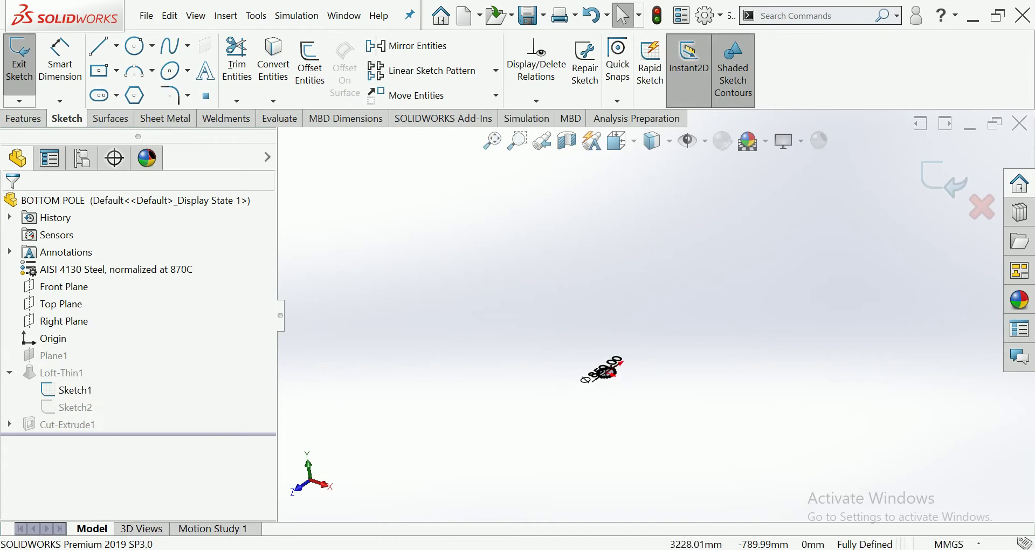
# - Change the profile circle's diameter from 850 mm to 410 mm and rebuild the pole
pyautogui.scroll(3, 564, 369)
pyautogui.click(534, 272)
pyautogui.click(496, 261)
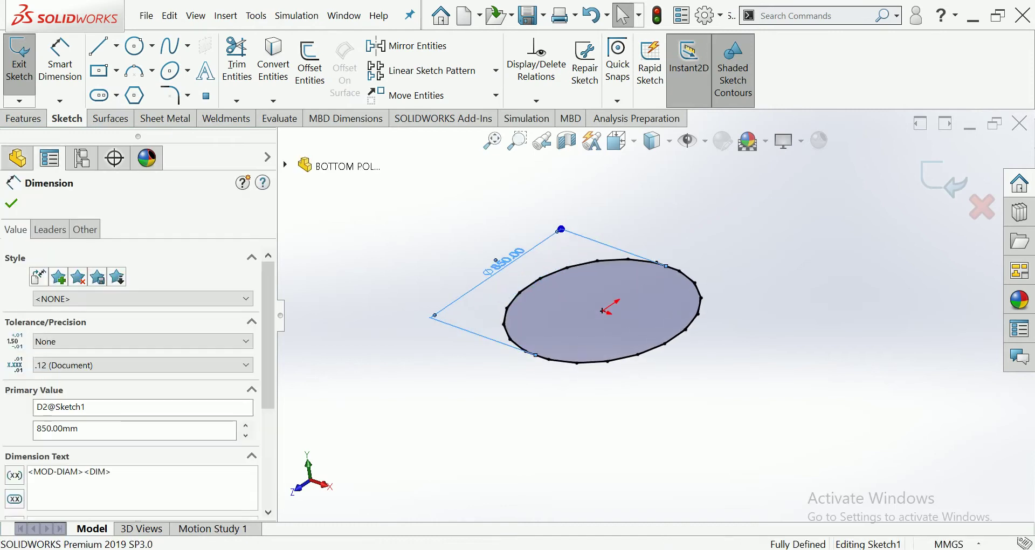
pyautogui.doubleClick(504, 261)
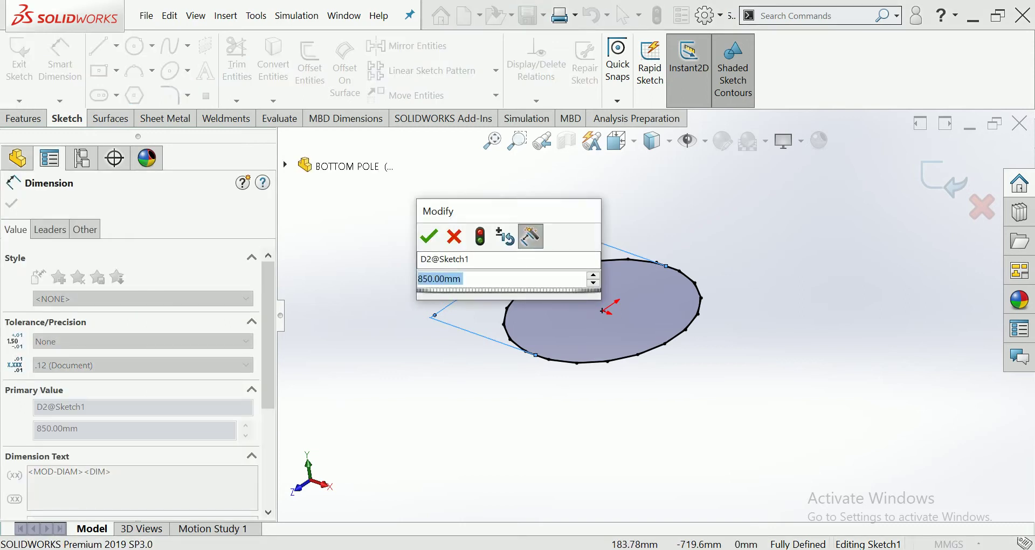
pyautogui.write('410')
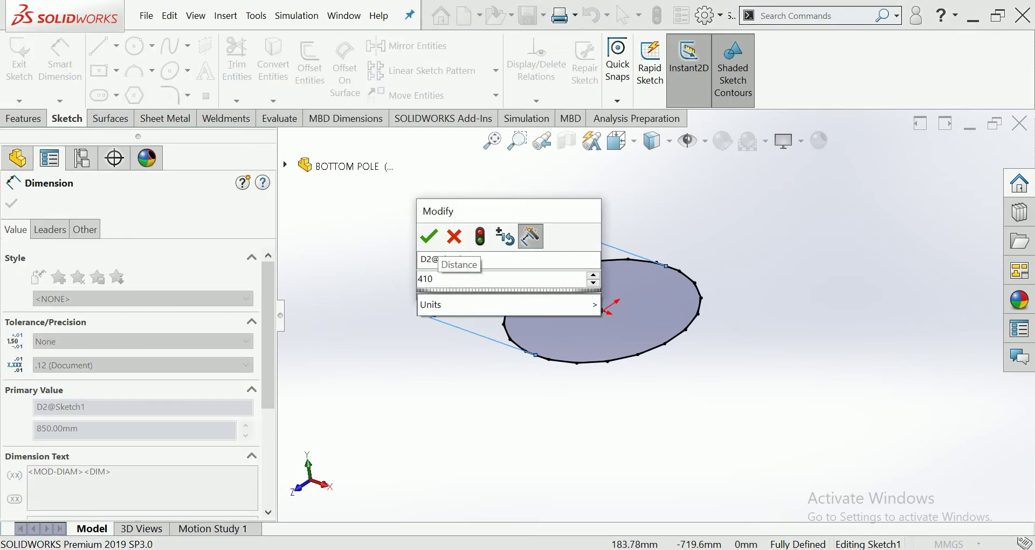
pyautogui.press('Return')
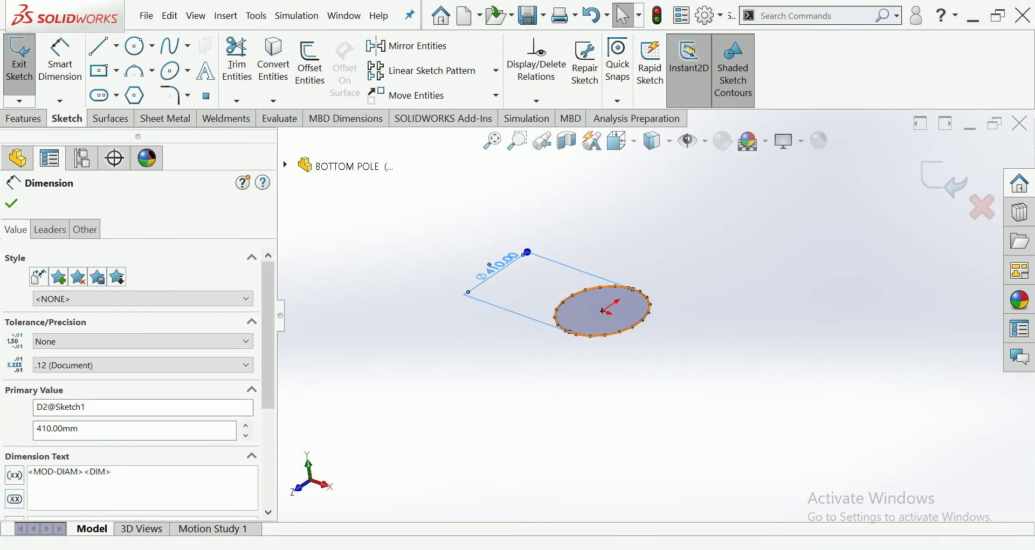
pyautogui.press('Escape')
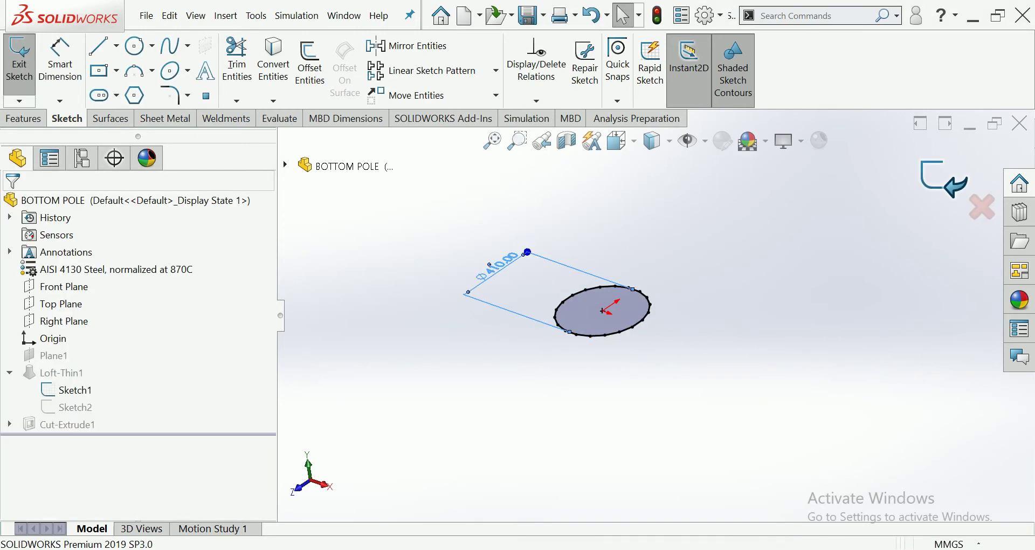
pyautogui.hotkey('ctrl', 'b')
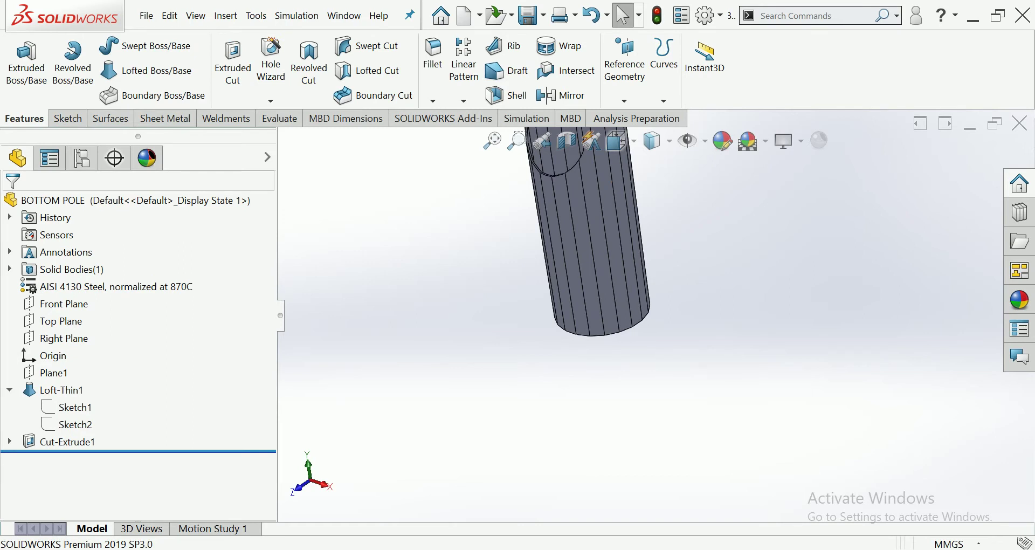
# - Edit Sketch2, resize its loft circle from Ø666 to Ø300 mm, and exit the sketch
pyautogui.click(75, 425)
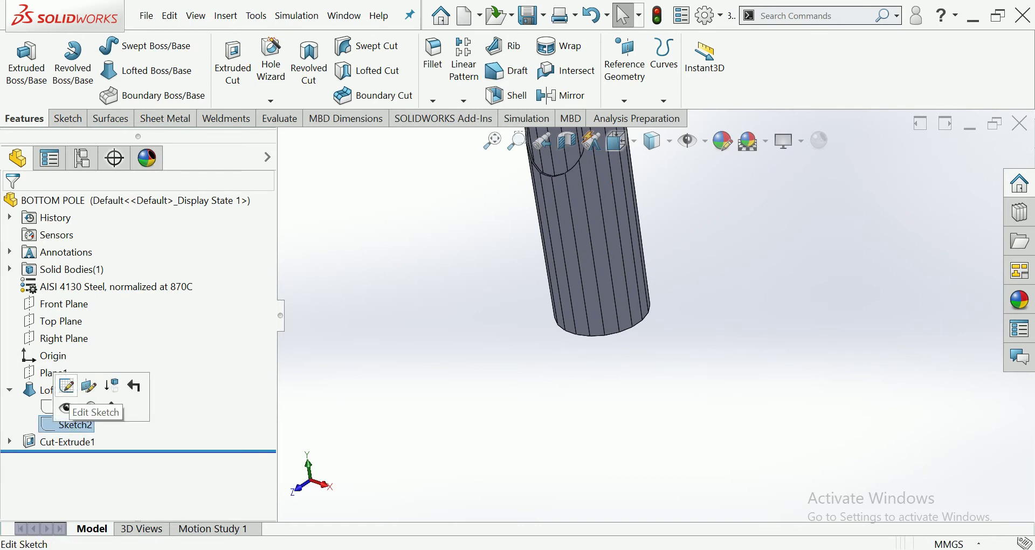
pyautogui.click(65, 386)
pyautogui.scroll(5, 630, 323)
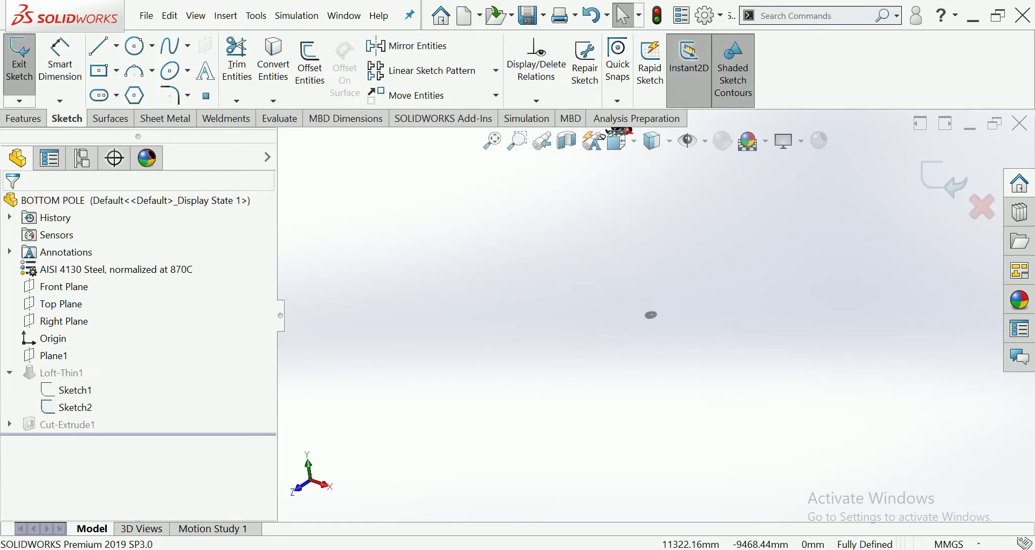
pyautogui.scroll(-2, 603, 215)
pyautogui.scroll(-3, 593, 222)
pyautogui.scroll(-4, 582, 233)
pyautogui.doubleClick(534, 204)
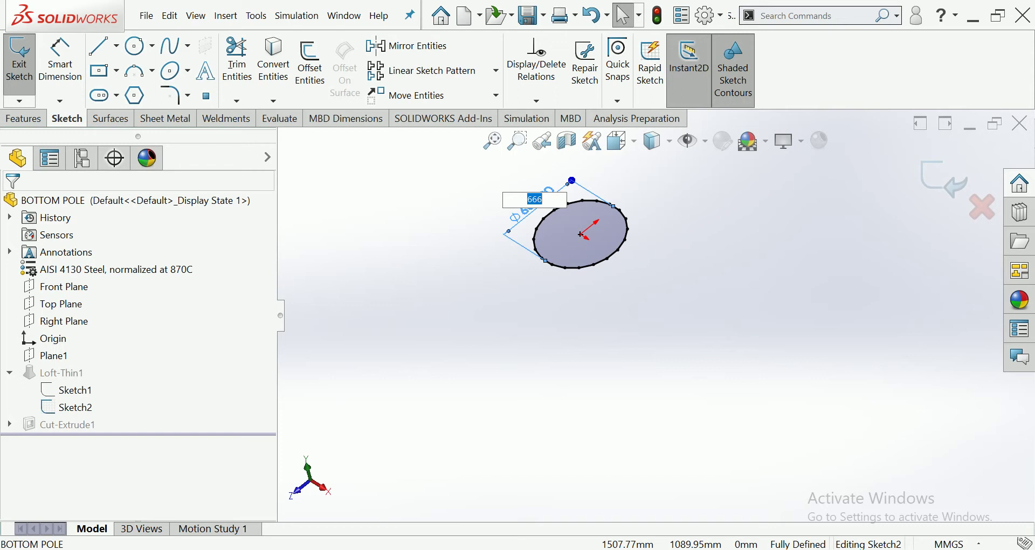
pyautogui.write('300')
pyautogui.press('Return')
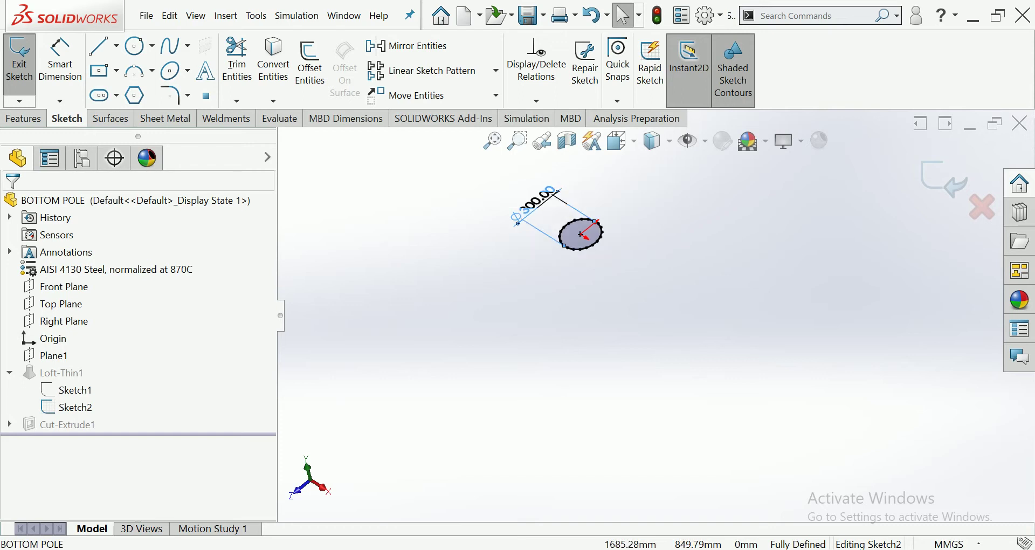
pyautogui.press('Escape')
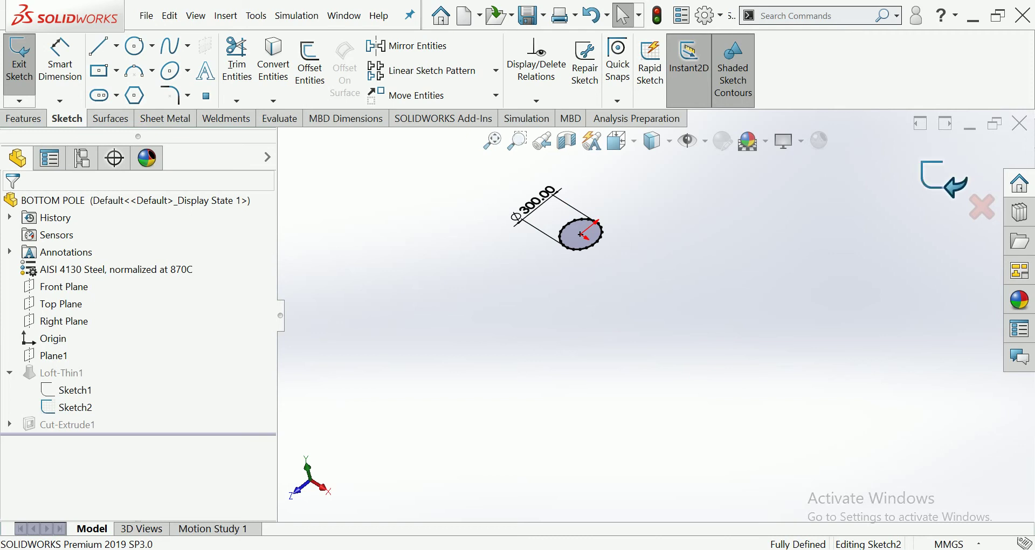
pyautogui.click(944, 178)
# - Zoom around the rebuilt pole and inspect its Loft-Thin1 body
pyautogui.scroll(3, 666, 323)
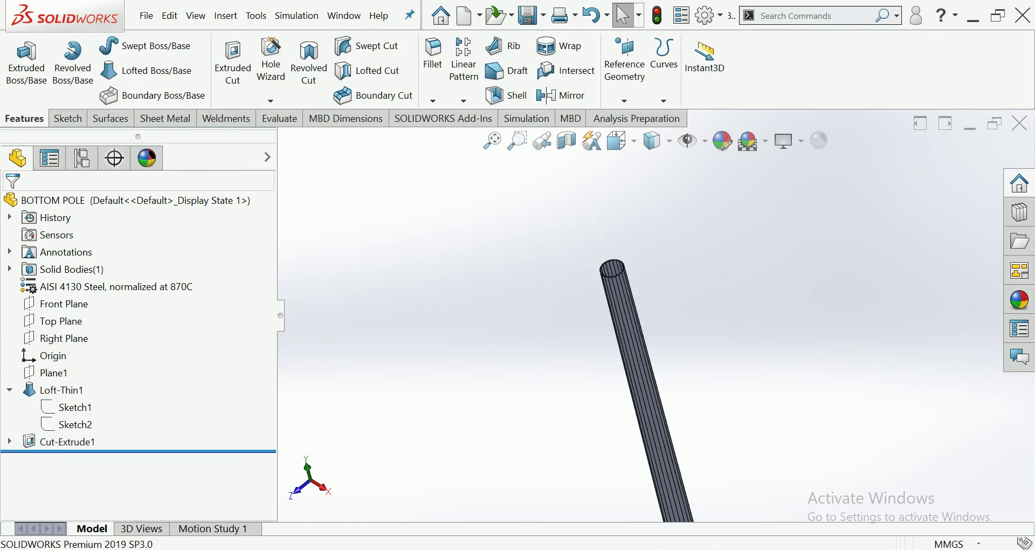
pyautogui.scroll(2, 666, 324)
pyautogui.scroll(-1, 636, 378)
pyautogui.scroll(2, 637, 378)
pyautogui.scroll(-3, 636, 377)
pyautogui.scroll(-2, 620, 324)
pyautogui.scroll(-2, 620, 323)
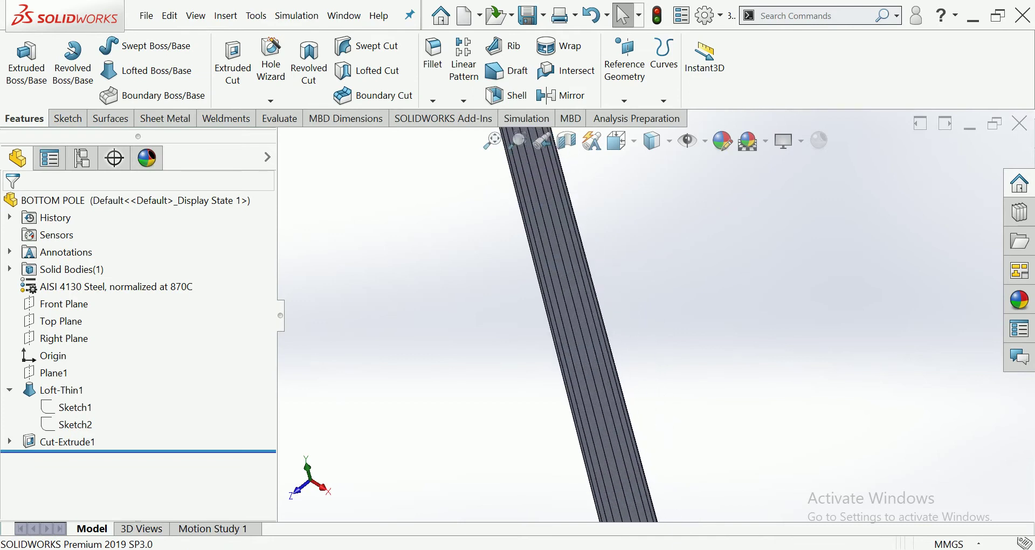
pyautogui.scroll(-2, 620, 323)
pyautogui.click(560, 352)
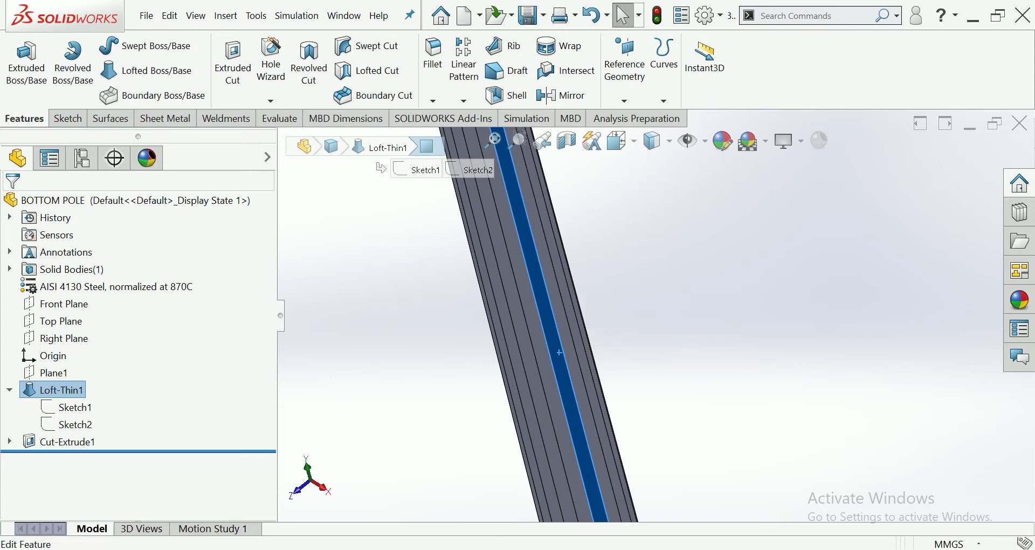
pyautogui.press('Escape')
# - Change Plane1's offset from the Top Plane to 11000 mm
pyautogui.click(53, 373)
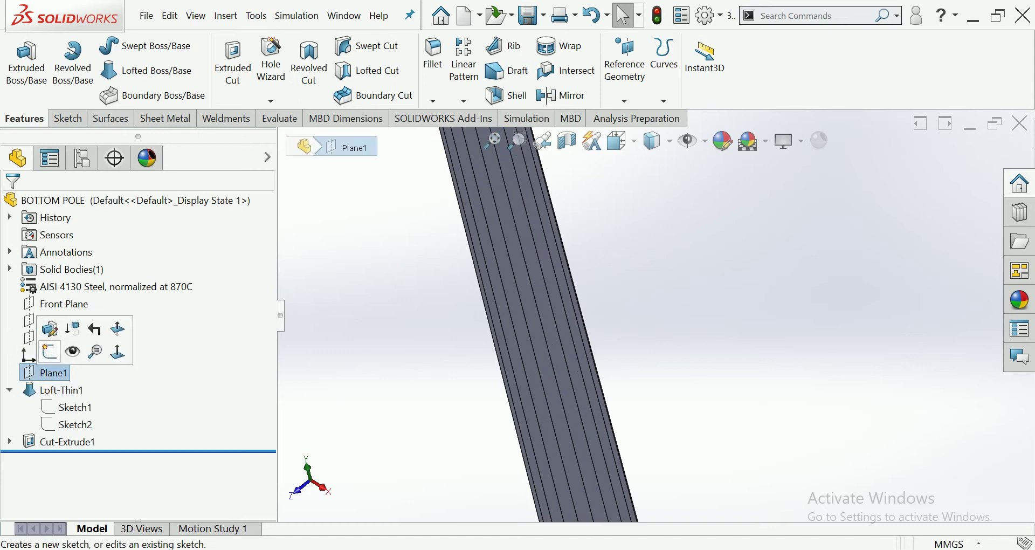
pyautogui.click(47, 337)
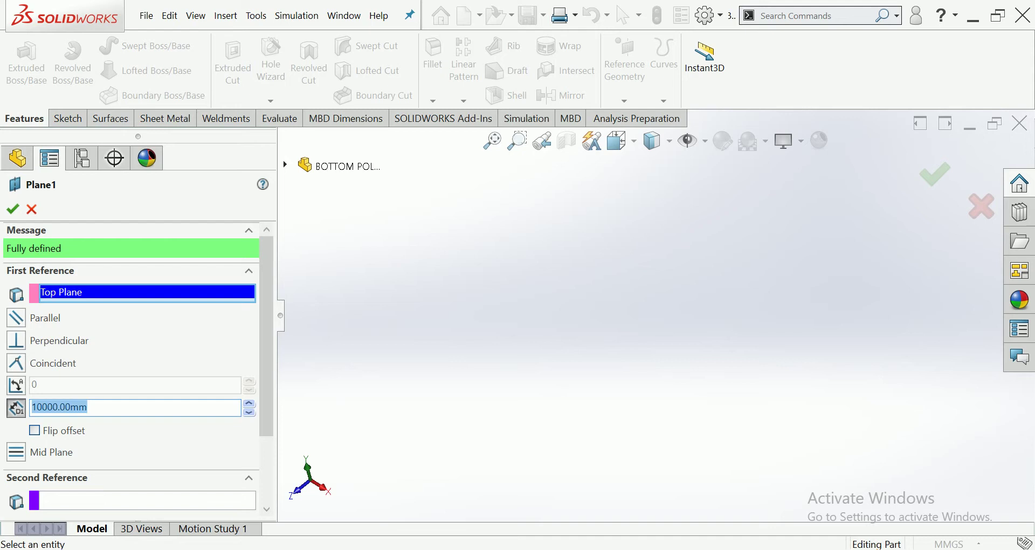
pyautogui.write('11000')
pyautogui.press('Return')
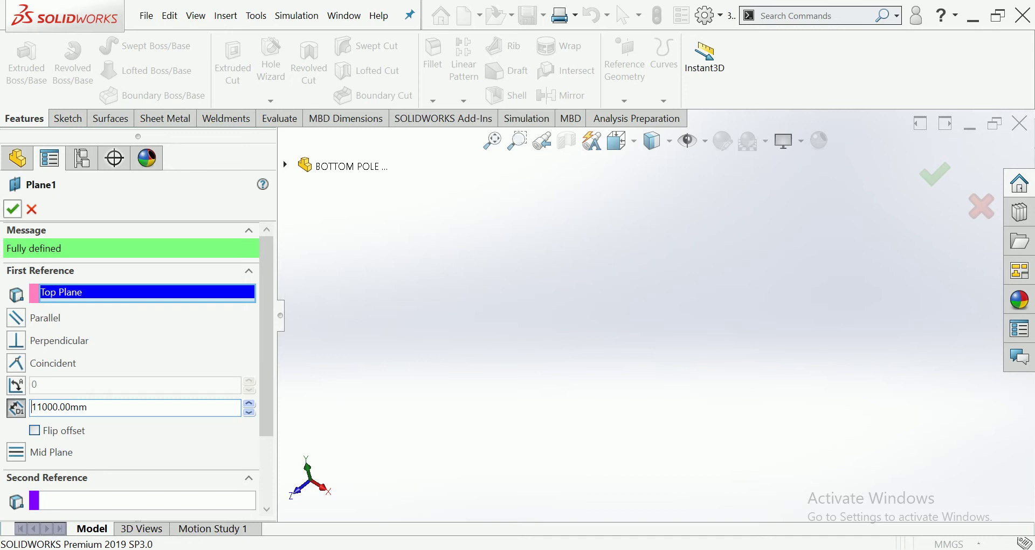
pyautogui.click(12, 208)
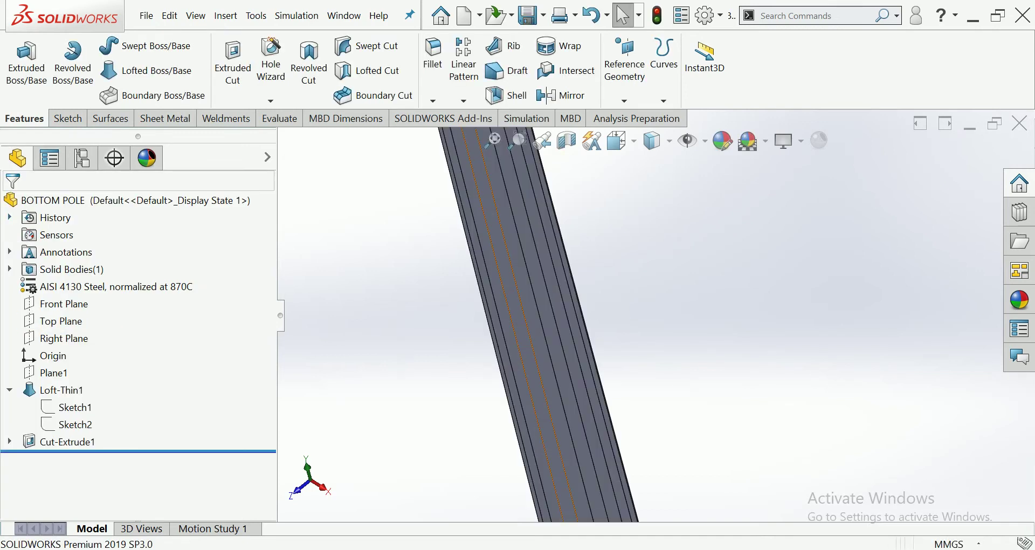
pyautogui.click(517, 273)
pyautogui.click(552, 214)
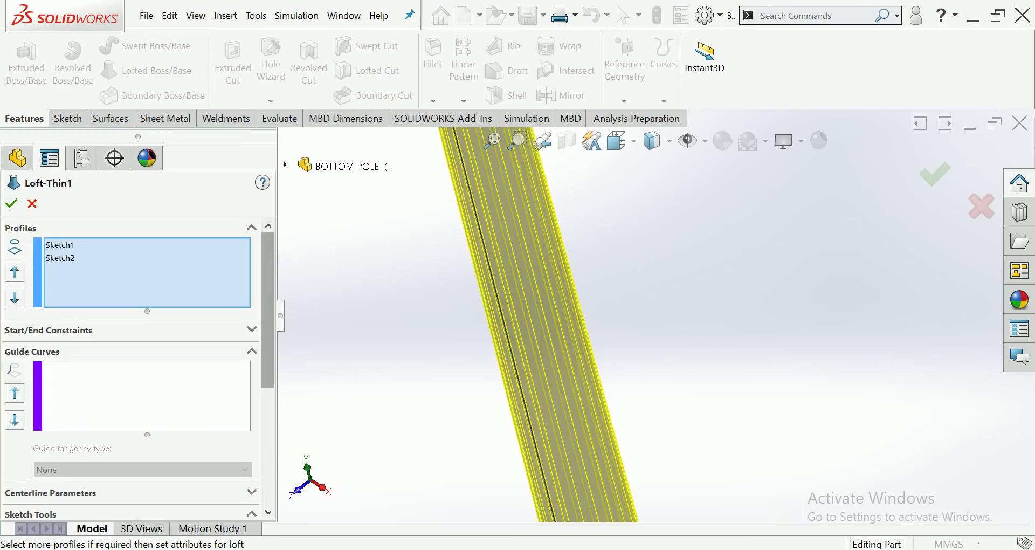
pyautogui.scroll(3, 132, 366)
pyautogui.scroll(-3, 132, 367)
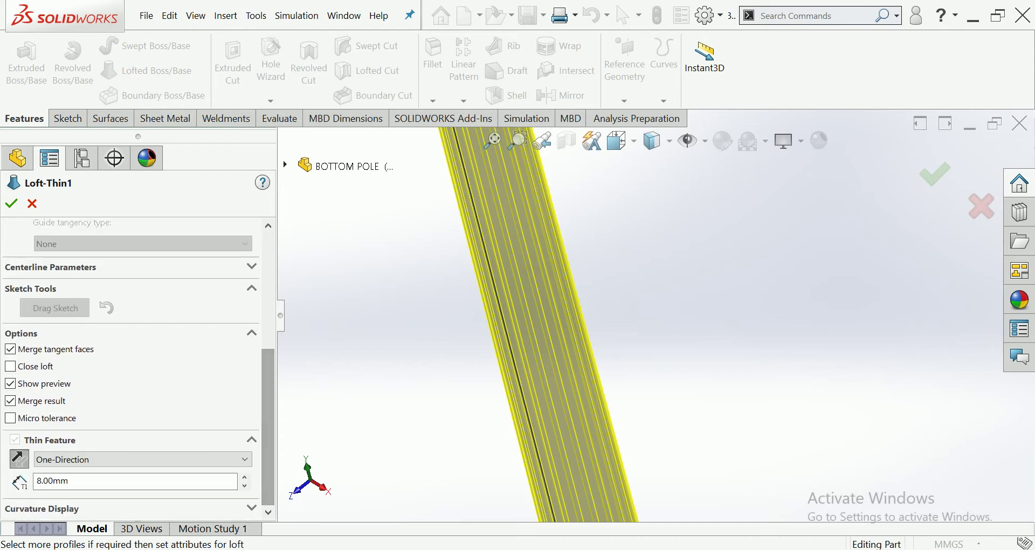
pyautogui.click(69, 480)
pyautogui.click(69, 480)
pyautogui.hotkey('ctrl', 'a')
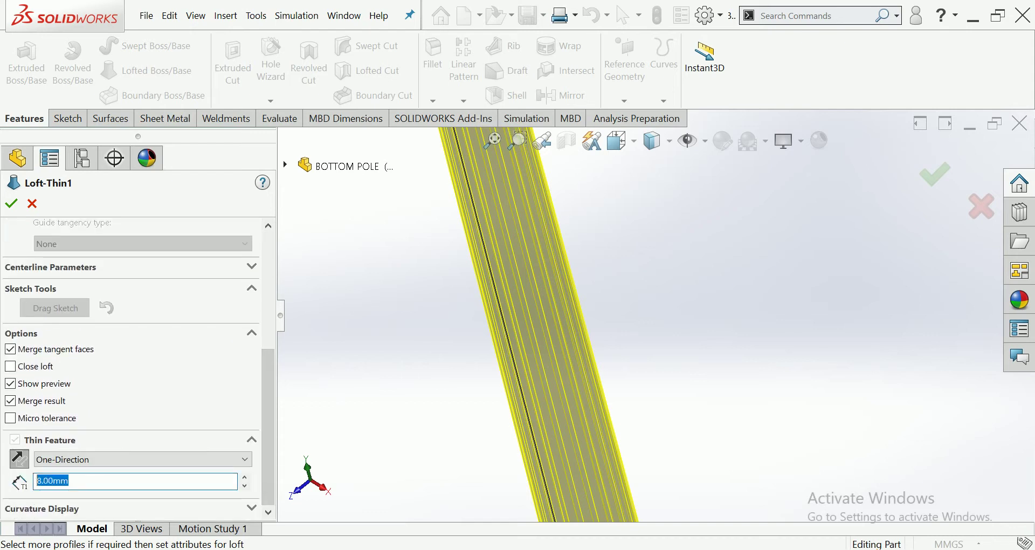
pyautogui.press('Return')
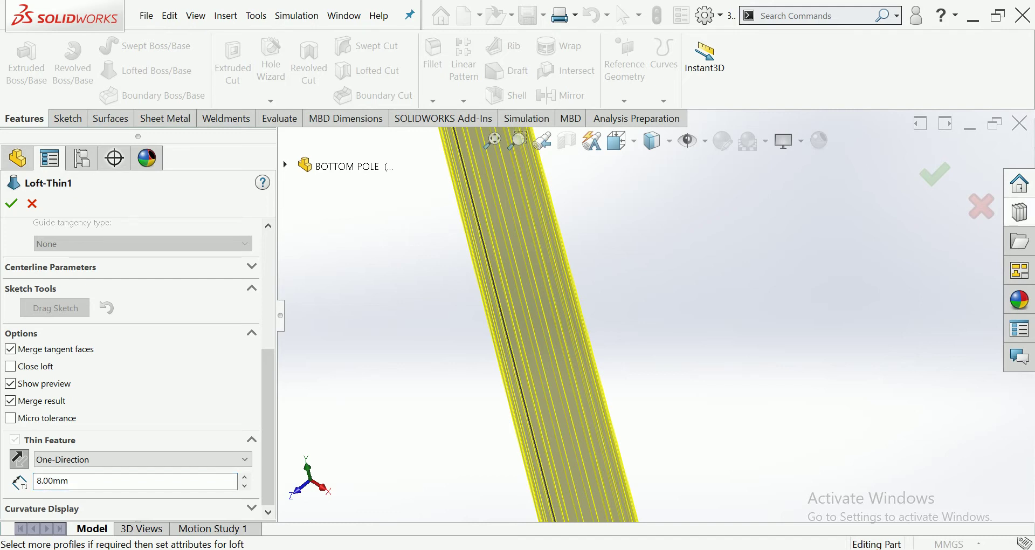
pyautogui.click(12, 204)
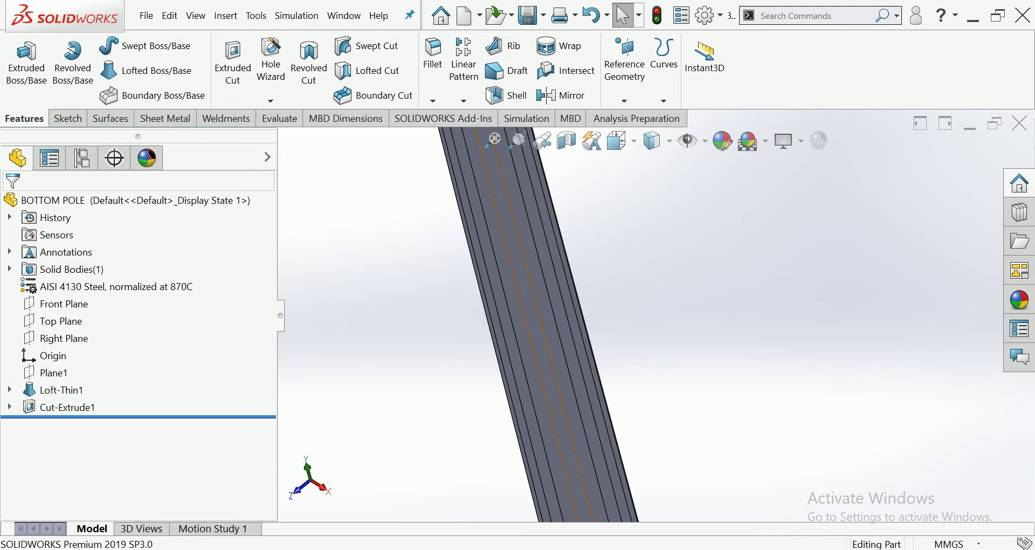
# - Turn the pole upright and open the Cut-Extrude1 slot sketch for editing
pyautogui.scroll(5, 916, 339)
pyautogui.moveTo(917, 345); pyautogui.dragTo(862, 345, button='middle')
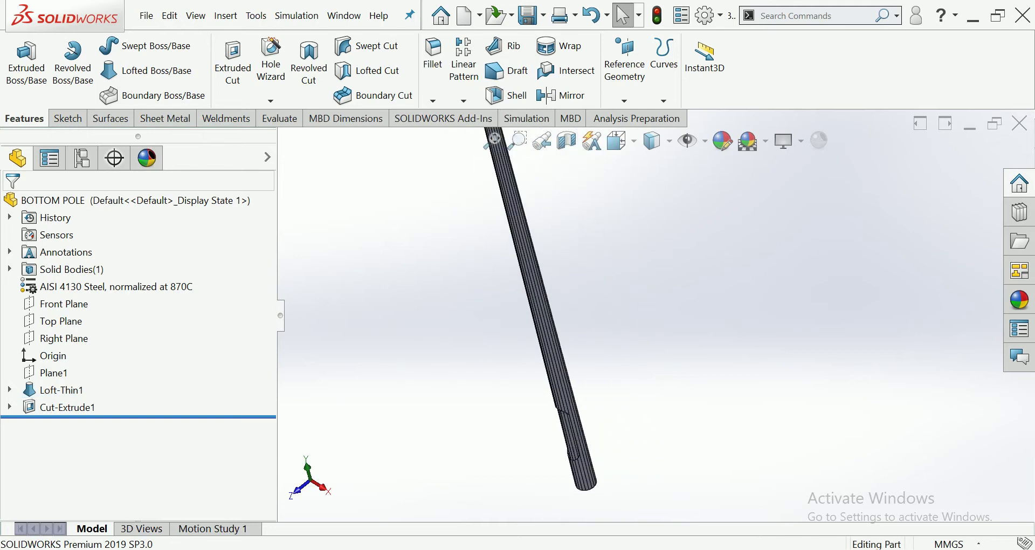
pyautogui.scroll(-2, 615, 301)
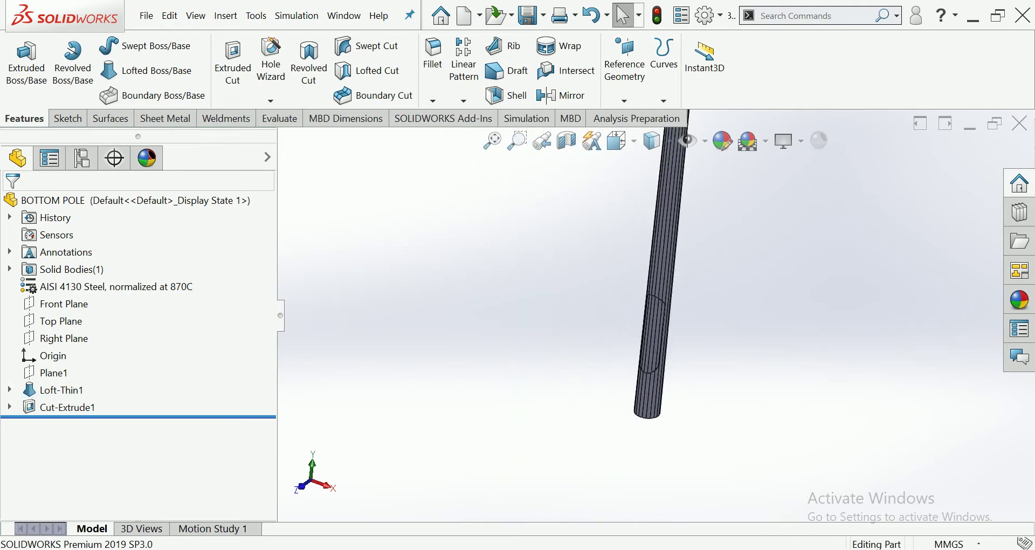
pyautogui.scroll(-3, 615, 302)
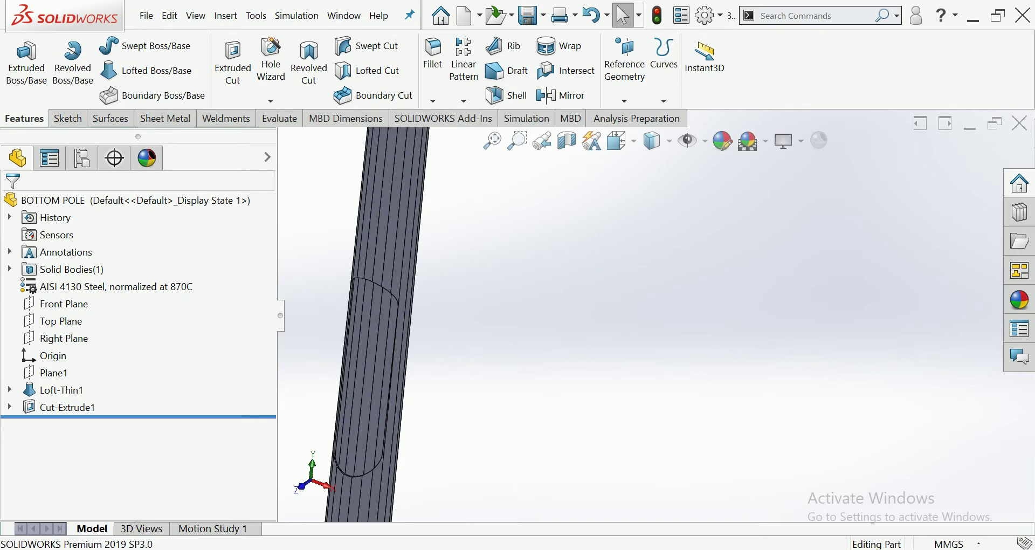
pyautogui.scroll(3, 459, 297)
pyautogui.scroll(-3, 458, 296)
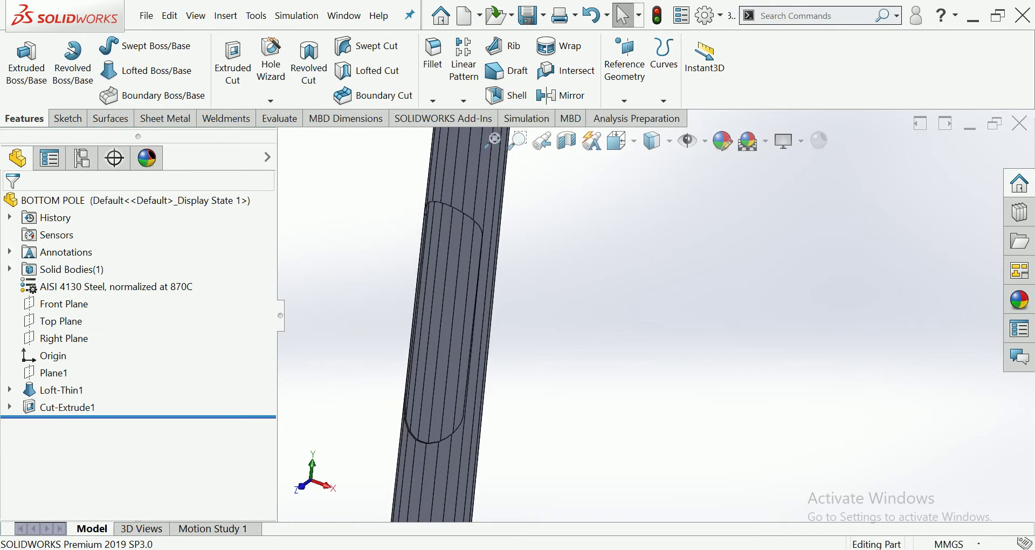
pyautogui.click(65, 407)
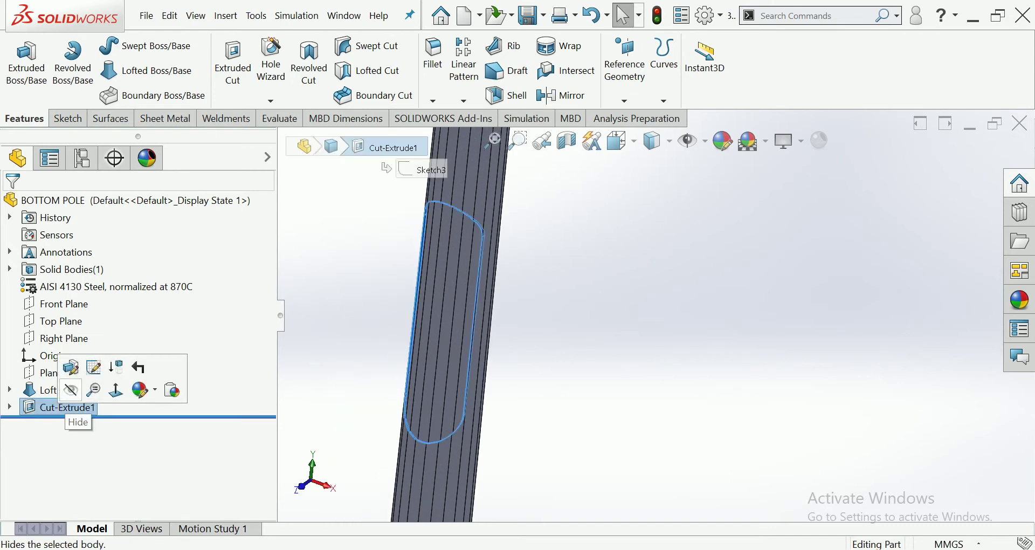
pyautogui.click(93, 367)
pyautogui.scroll(2, 539, 324)
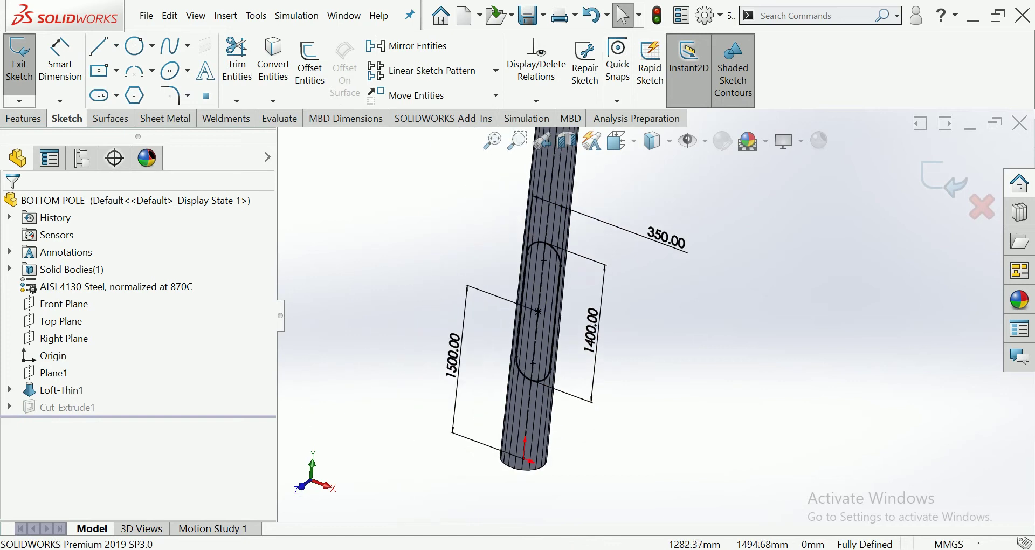
# - Set the slot to 300 mm and 1000 mm long, and delete the 1500 position dimension
pyautogui.doubleClick(667, 237)
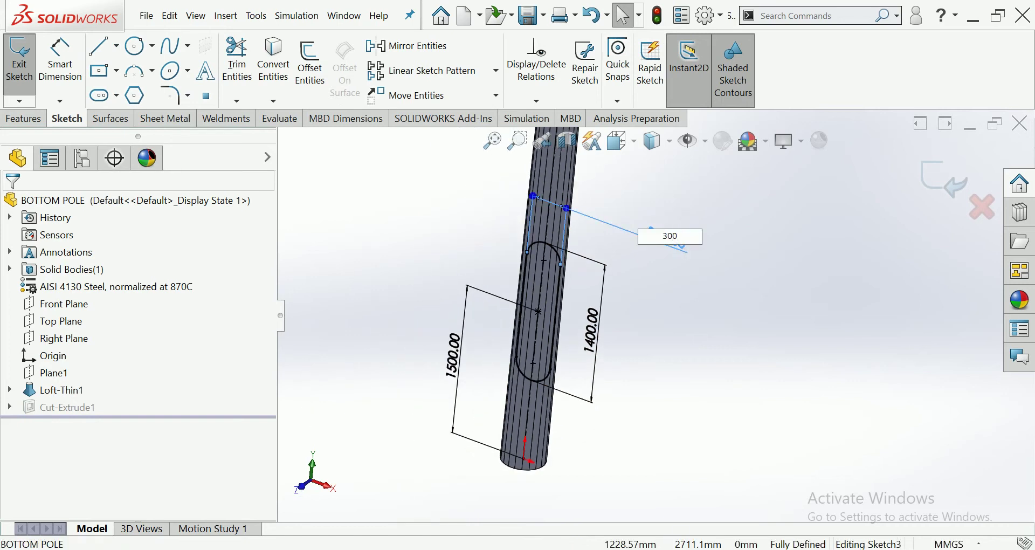
pyautogui.press('Return')
pyautogui.doubleClick(592, 330)
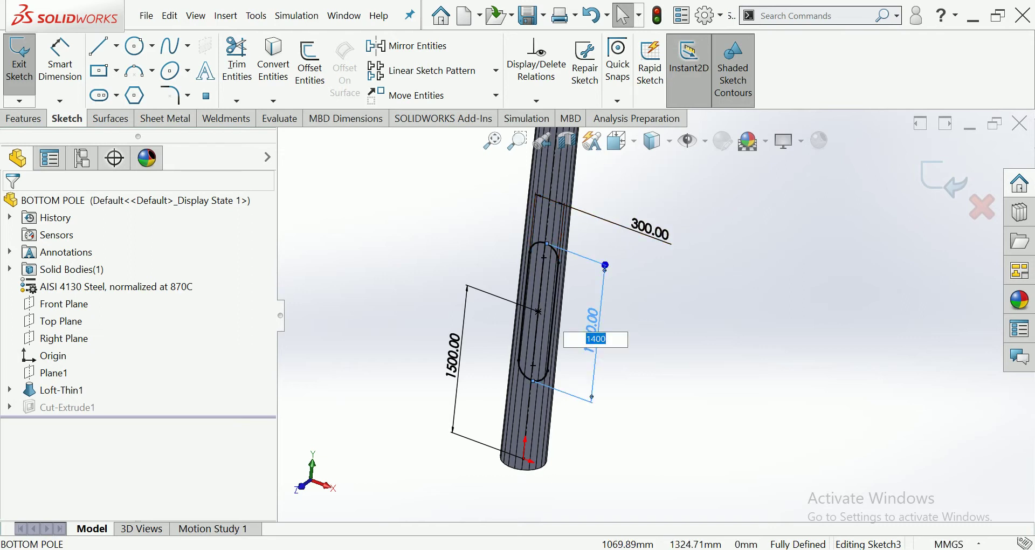
pyautogui.write('10')
pyautogui.press('Return')
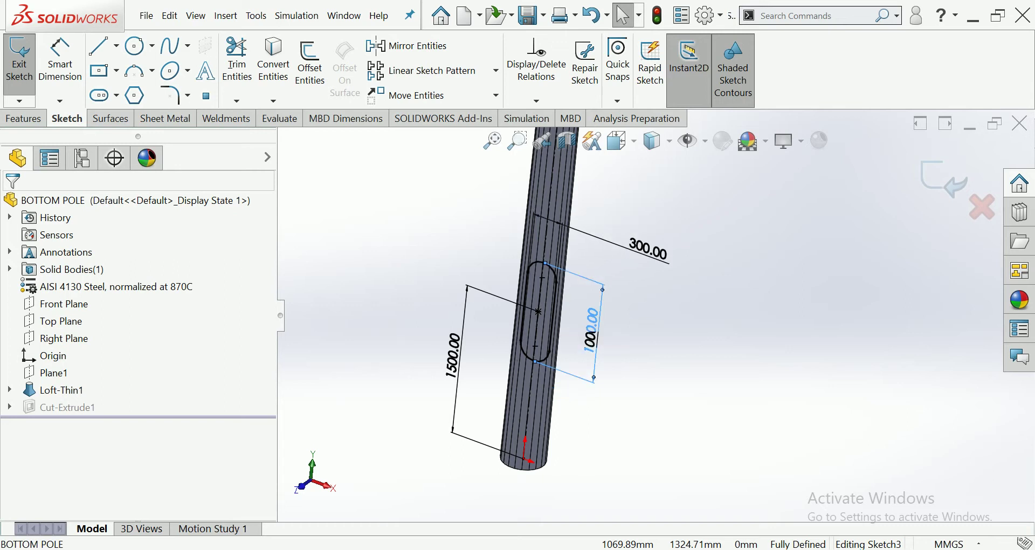
pyautogui.scroll(-3, 510, 383)
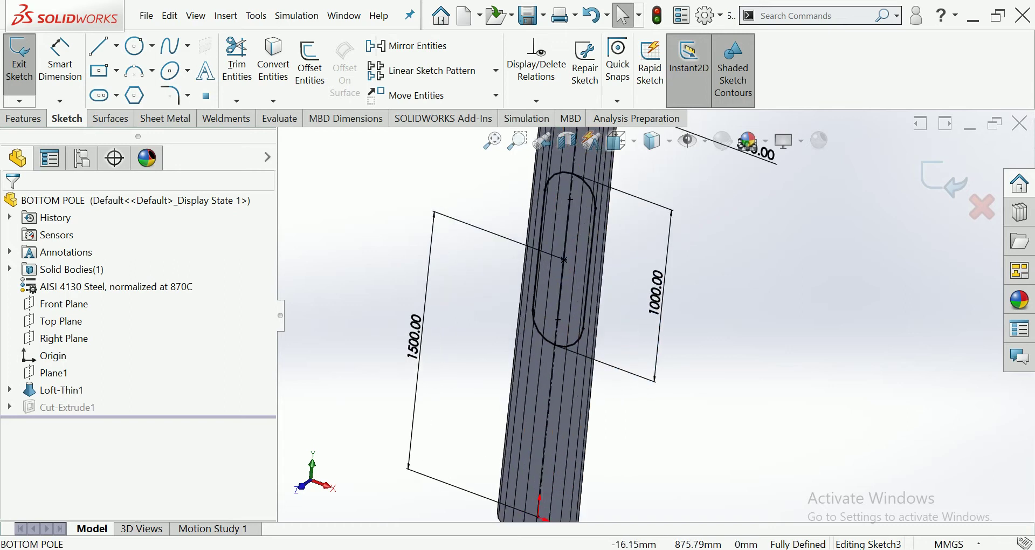
pyautogui.click(415, 337)
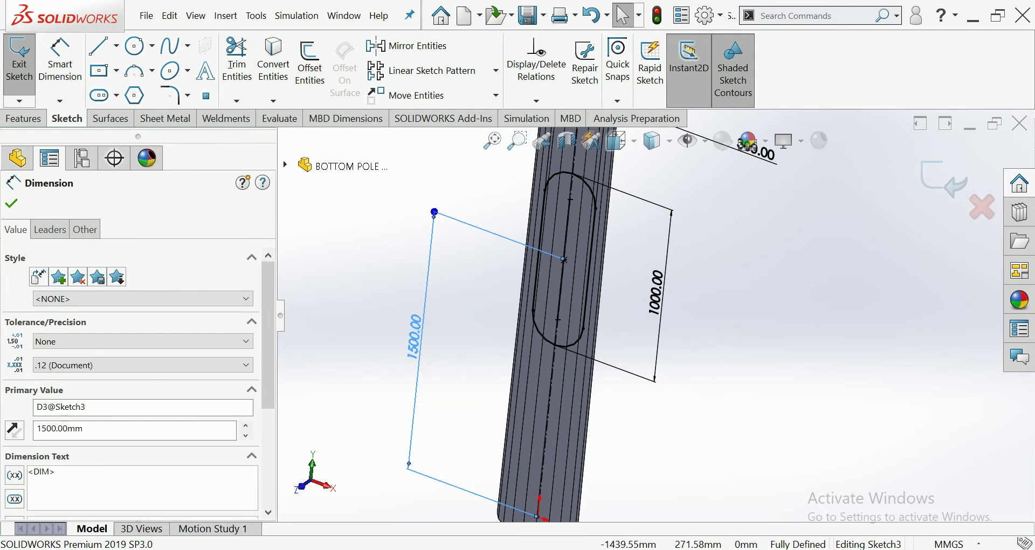
pyautogui.press('Delete')
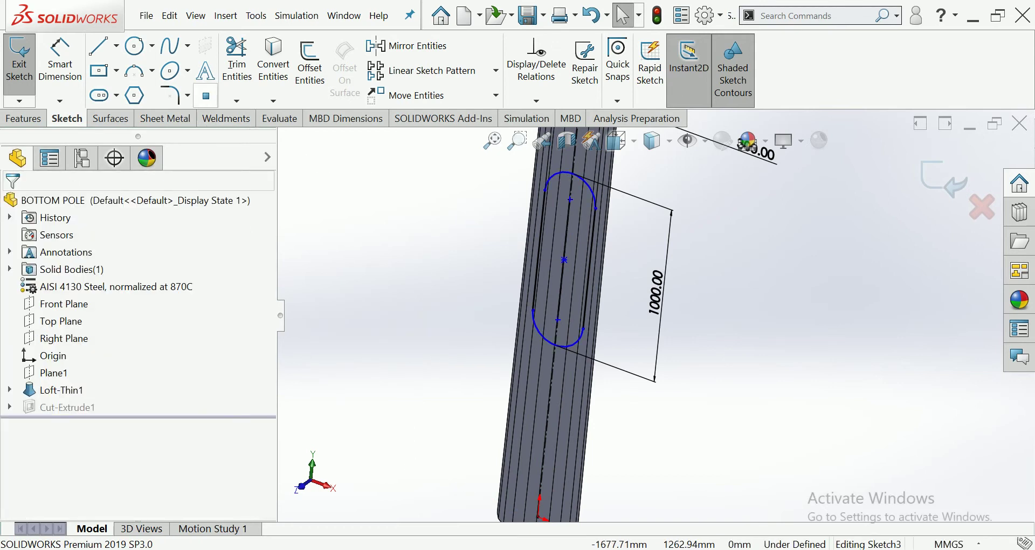
# - Add a point at the slot's lower arc centre, dimension it 600 mm from the pole bottom, and exit
pyautogui.click(205, 96)
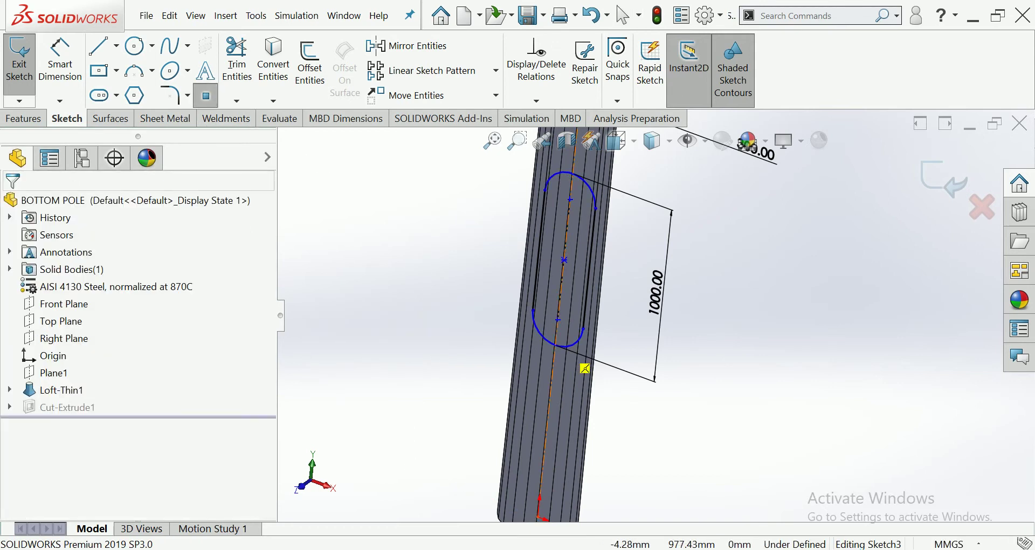
pyautogui.click(558, 320)
pyautogui.press('d')
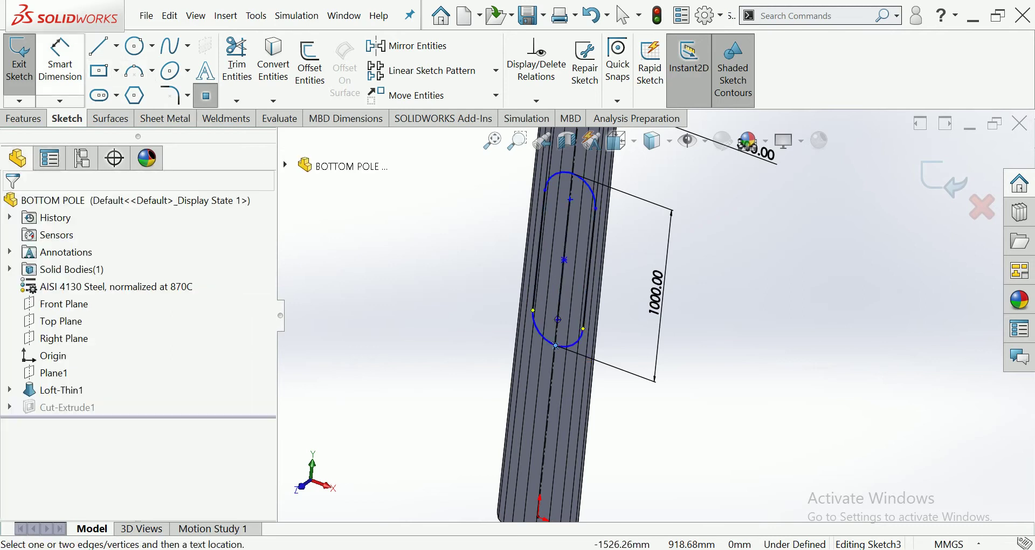
pyautogui.click(555, 345)
pyautogui.scroll(3, 656, 315)
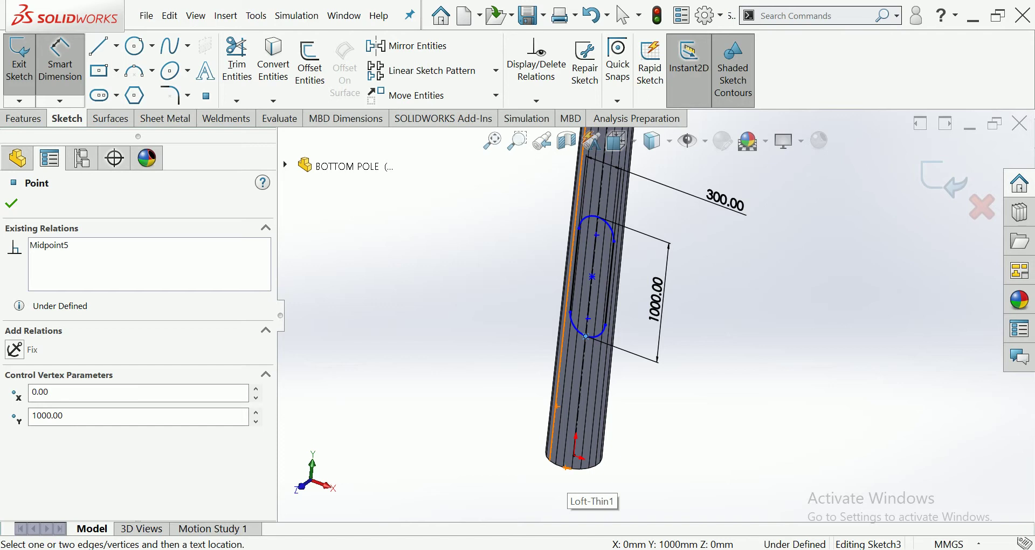
pyautogui.click(563, 467)
pyautogui.click(476, 351)
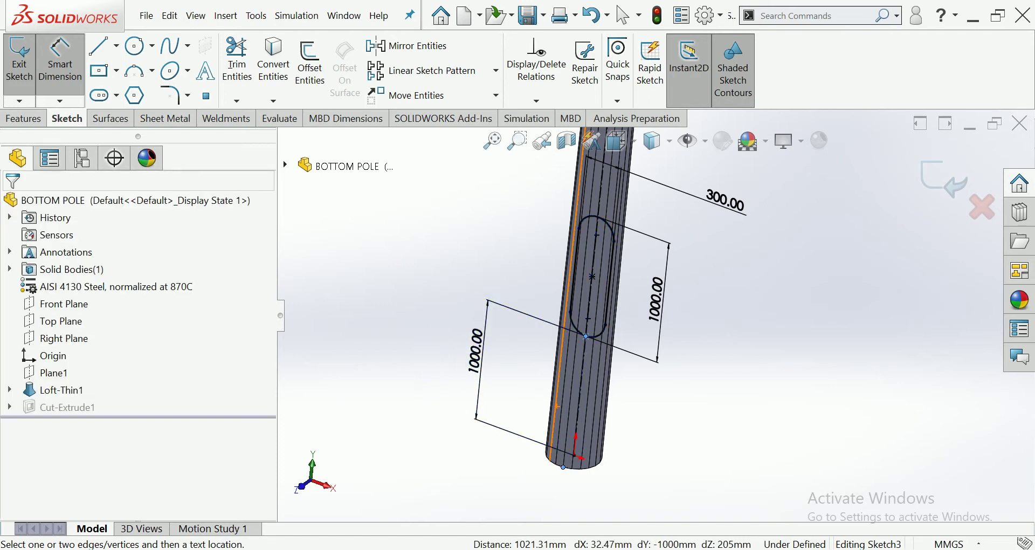
pyautogui.write('60')
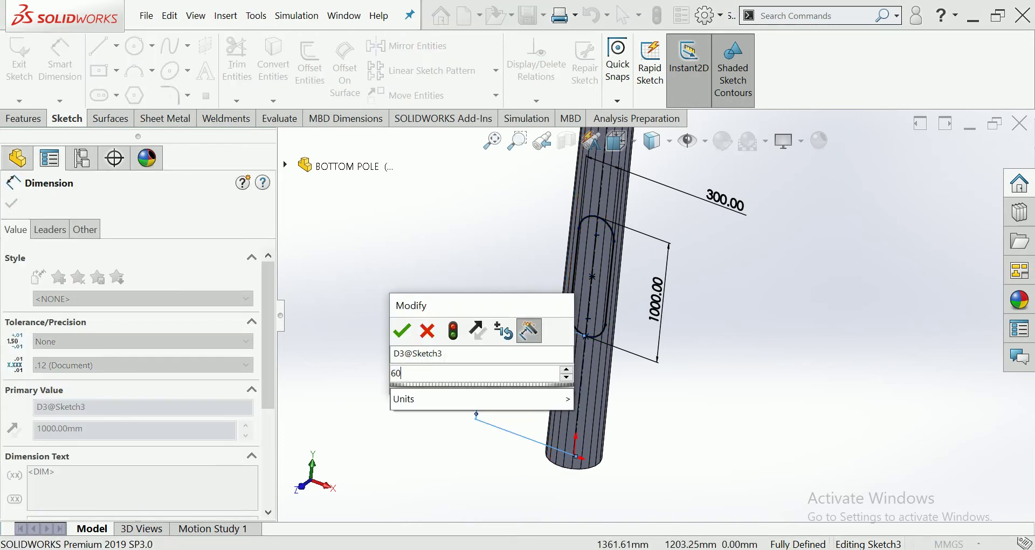
pyautogui.write('0')
pyautogui.press('Return')
pyautogui.press('Escape')
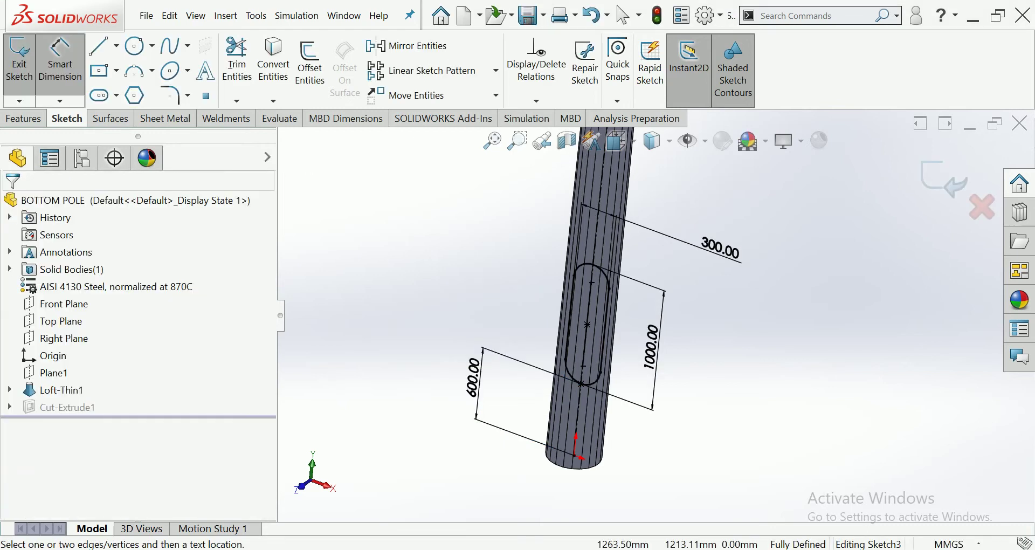
pyautogui.click(943, 178)
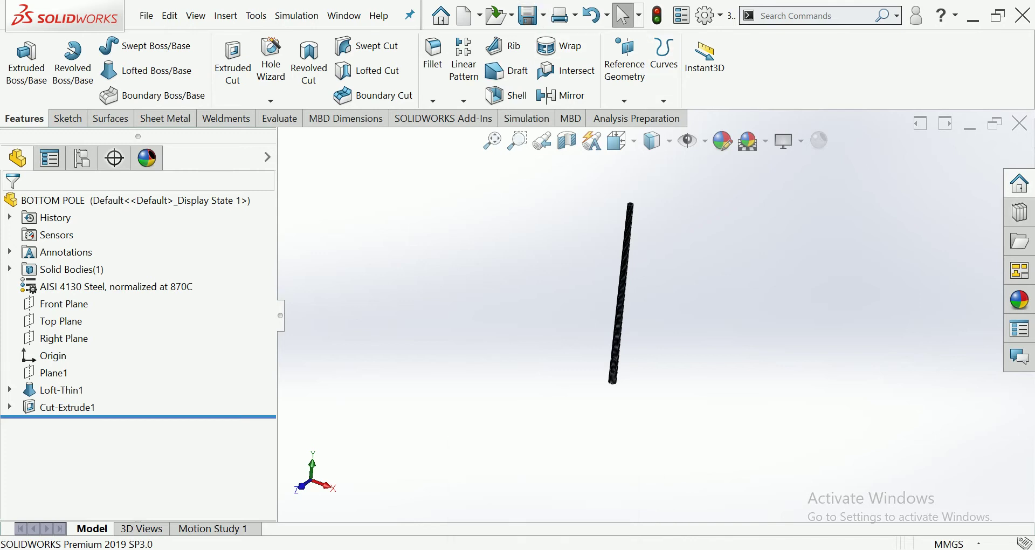
# - Close BOTTOM POLE and start a new part with a sketch on the Front Plane
pyautogui.click(1019, 124)
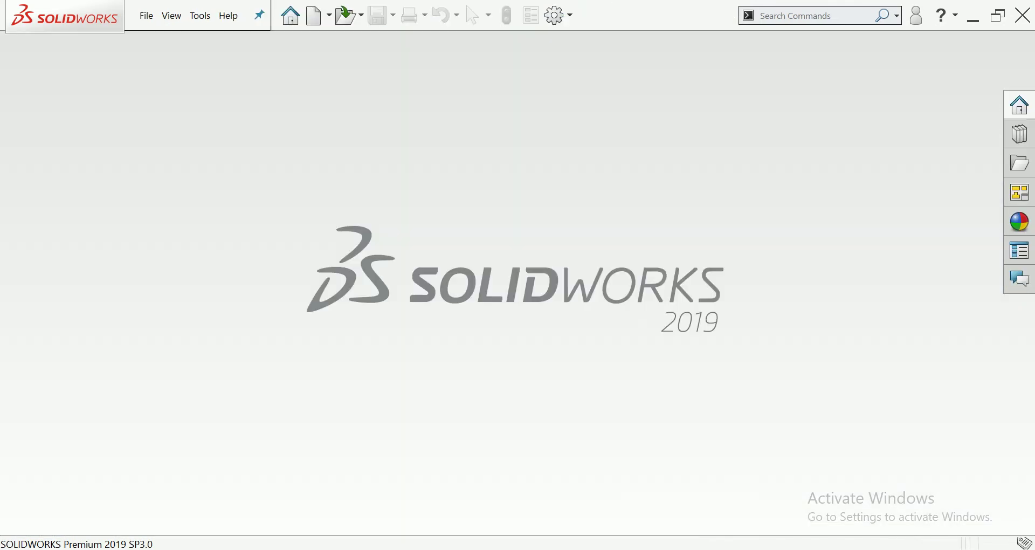
pyautogui.click(314, 16)
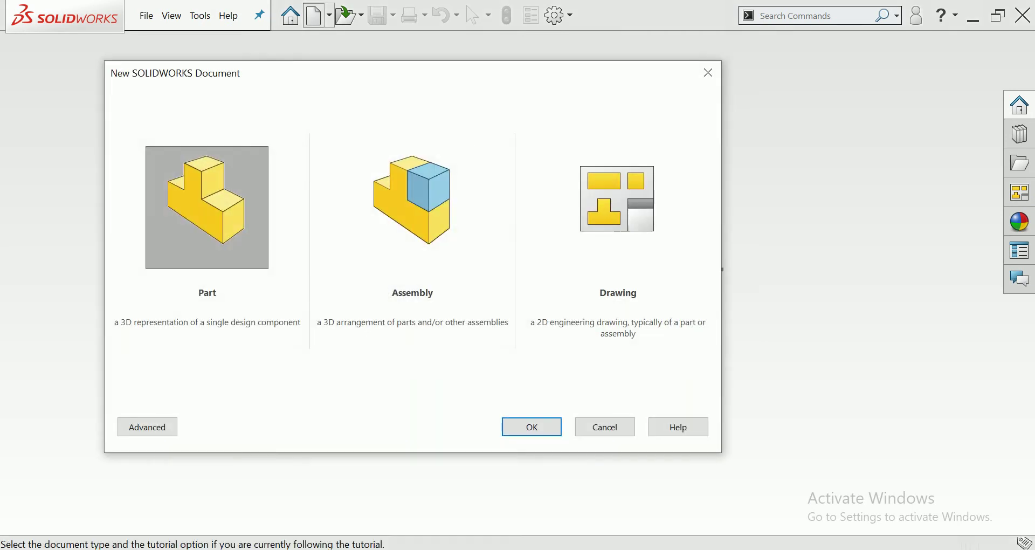
pyautogui.press('Return')
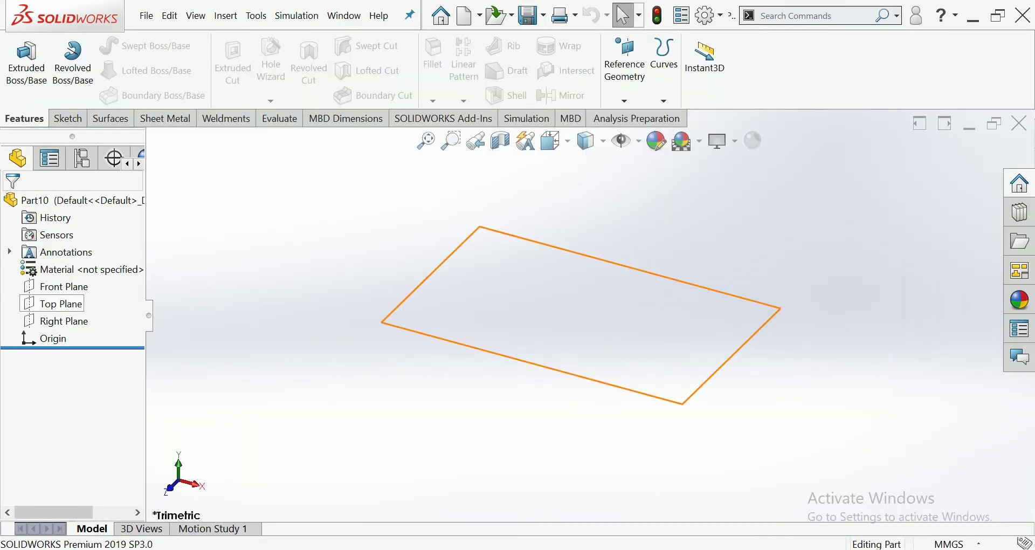
pyautogui.click(54, 303)
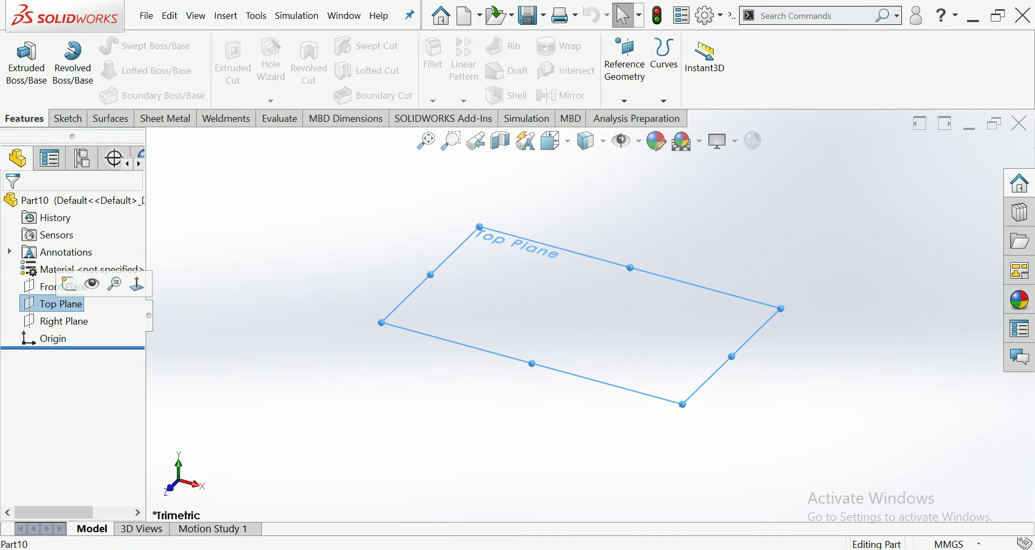
pyautogui.click(54, 287)
pyautogui.click(69, 268)
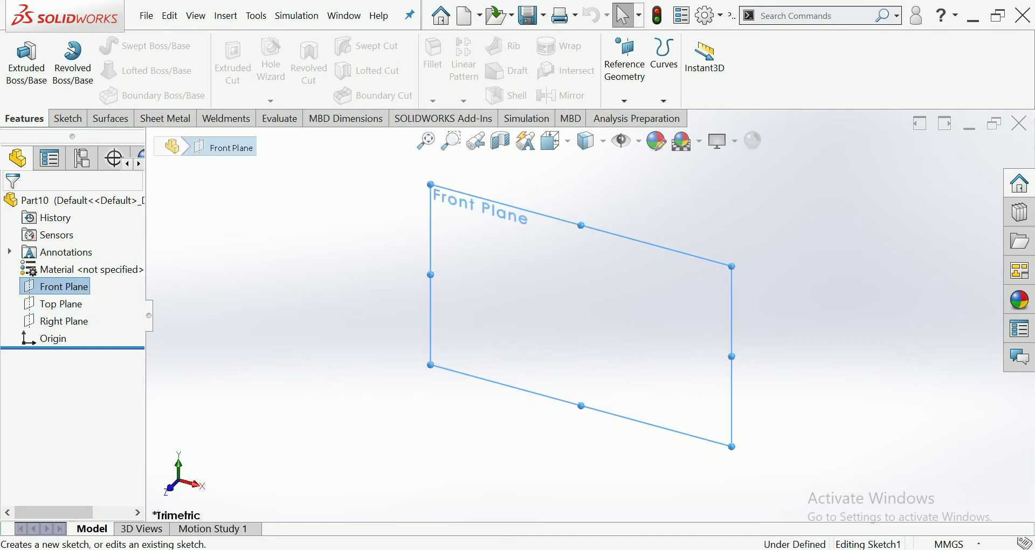
# - Draw a closed right triangle of three lines starting at the origin
pyautogui.click(100, 45)
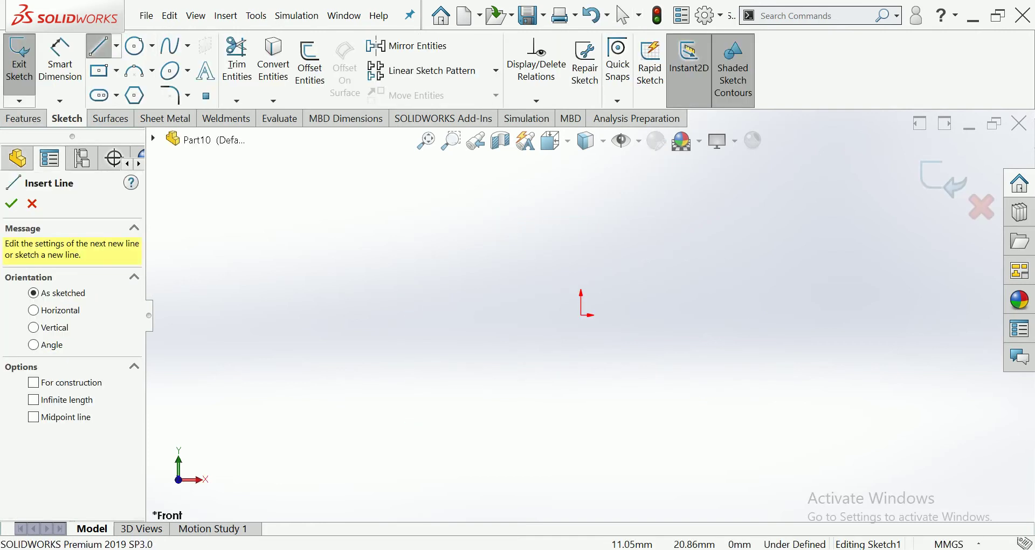
pyautogui.moveTo(557, 357); pyautogui.dragTo(554, 247)
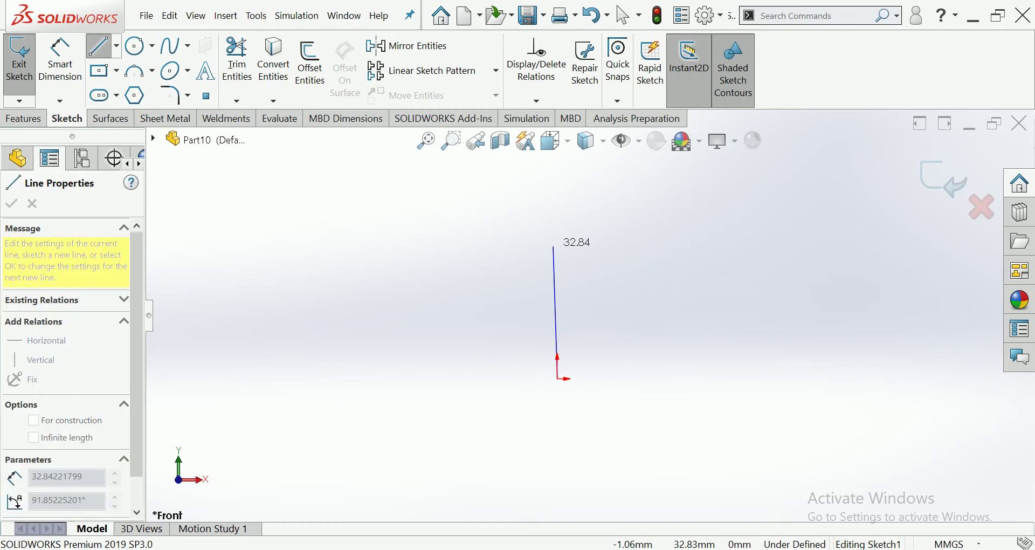
pyautogui.click(553, 246)
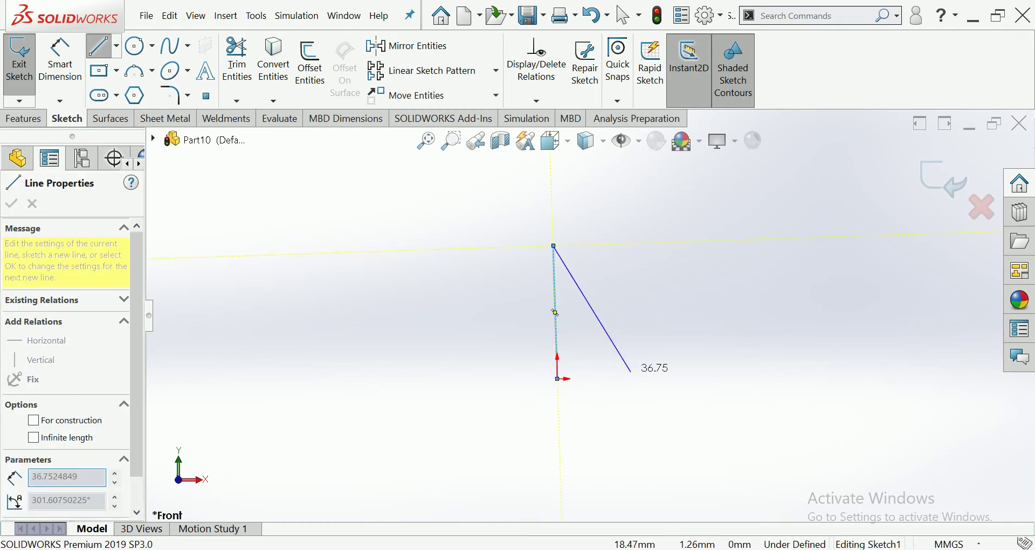
pyautogui.click(642, 378)
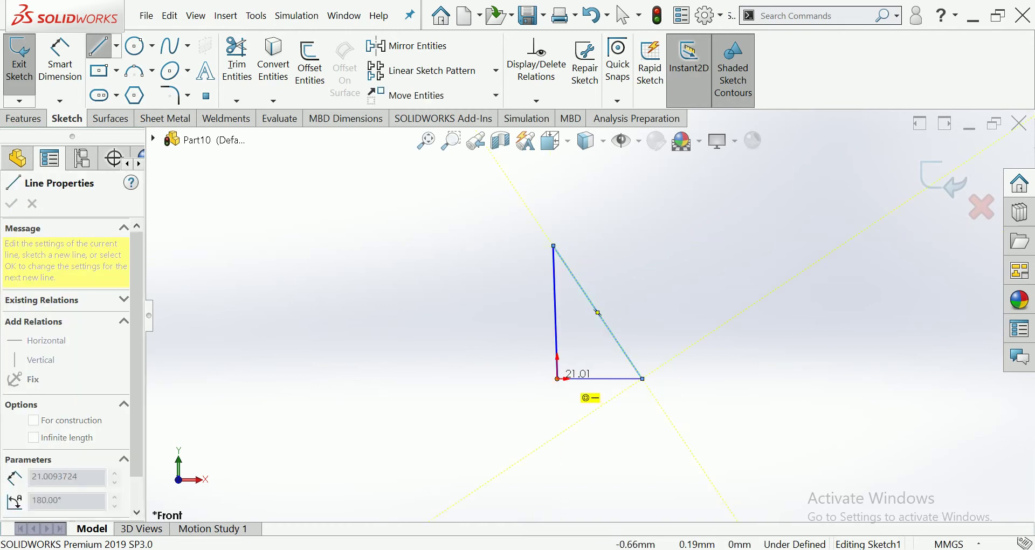
pyautogui.click(557, 378)
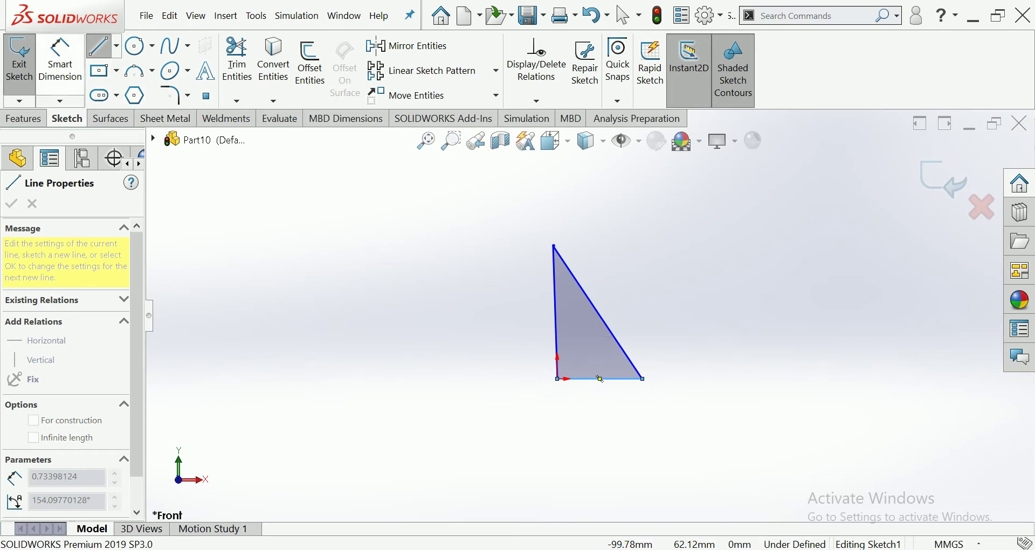
pyautogui.press('Escape')
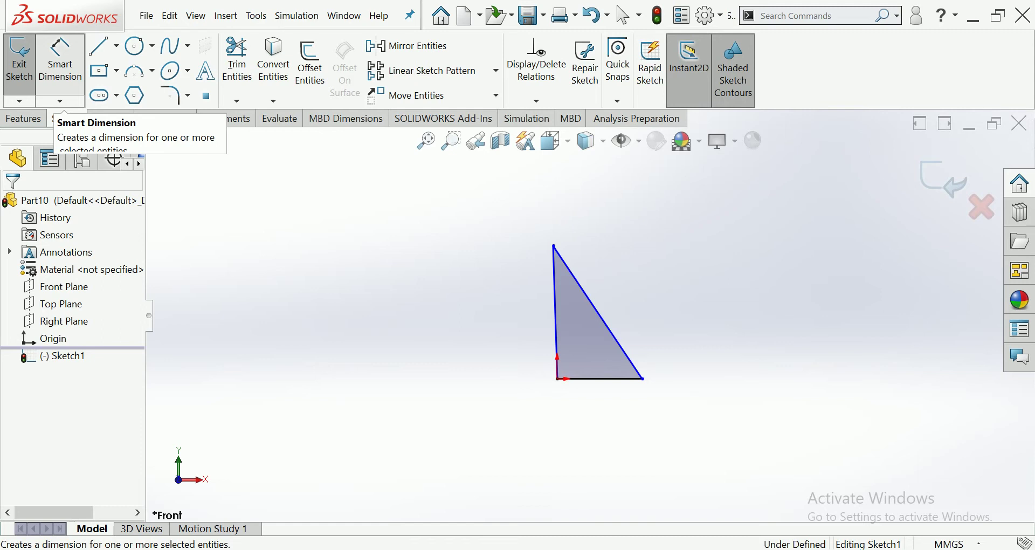
# - Dimension the triangle's vertical edge to 120 mm and its base to 100 mm
pyautogui.click(60, 59)
pyautogui.click(556, 313)
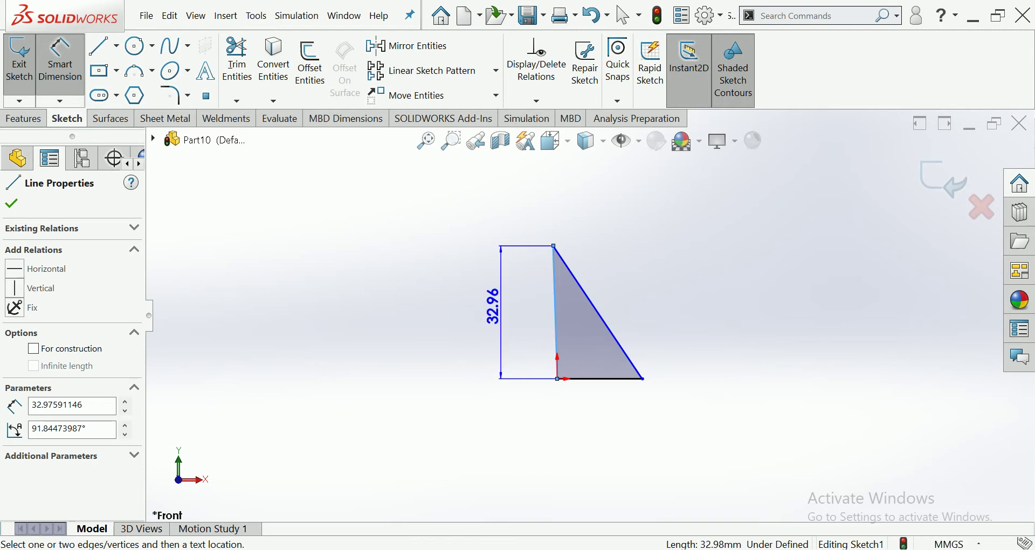
pyautogui.click(493, 305)
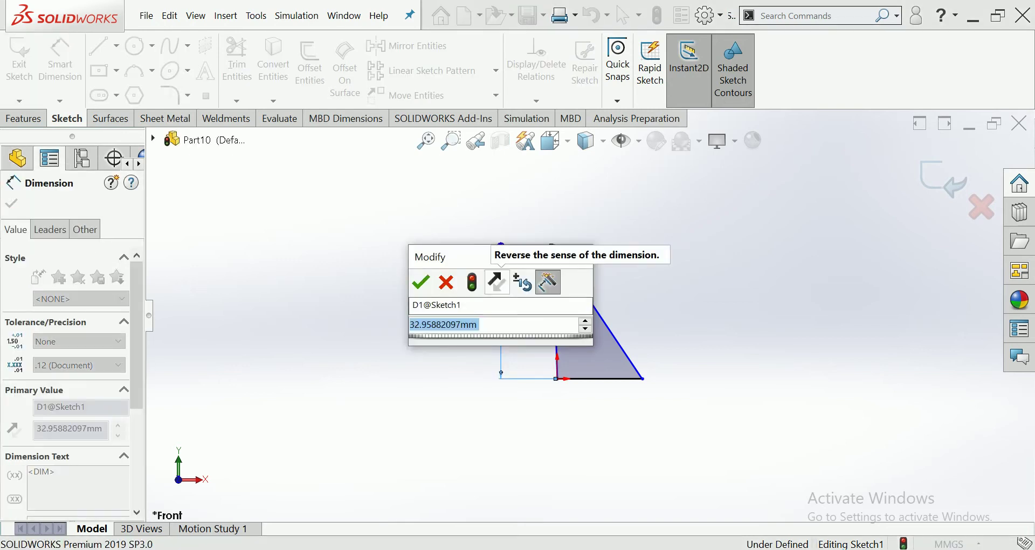
pyautogui.write('120')
pyautogui.press('Return')
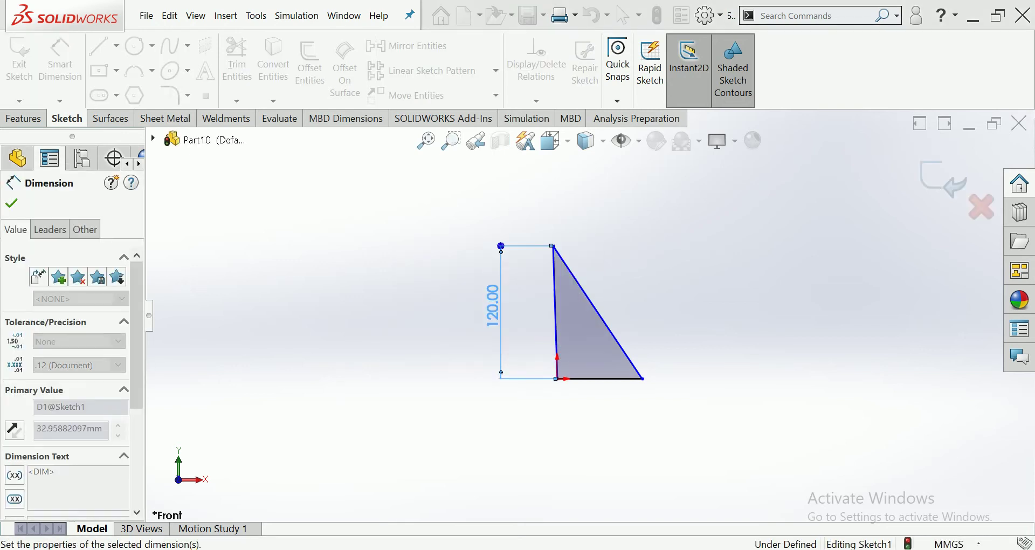
pyautogui.press('Escape')
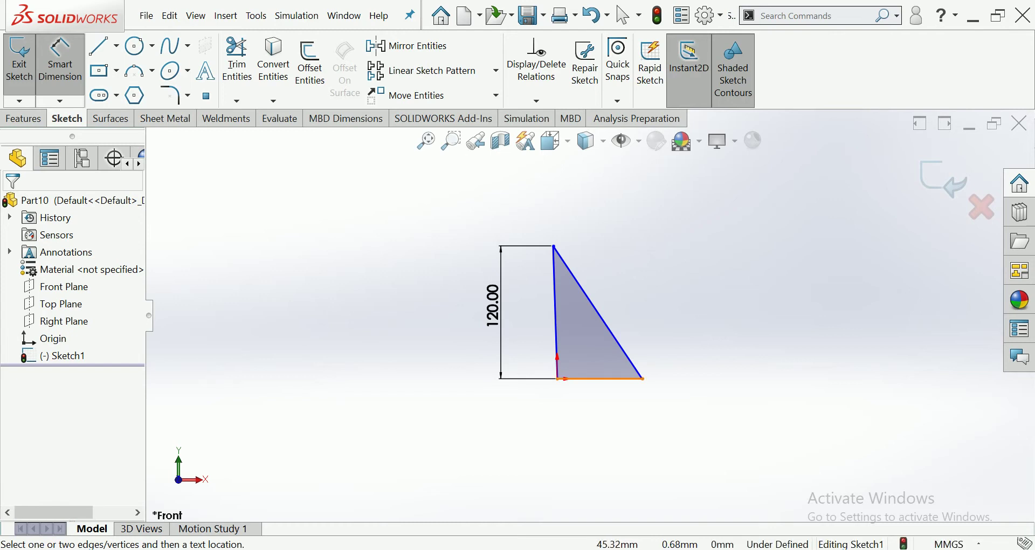
pyautogui.click(604, 378)
pyautogui.click(600, 430)
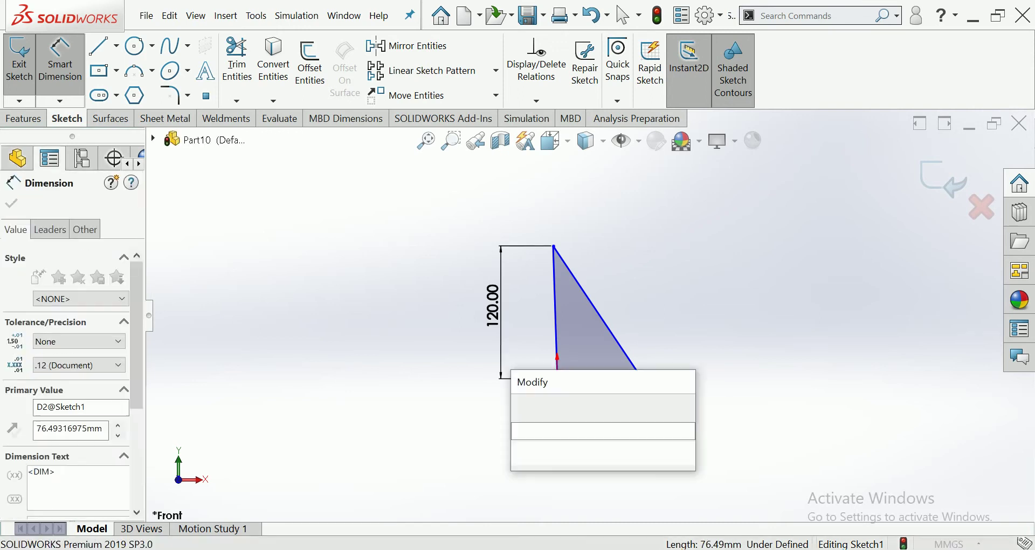
pyautogui.write('100')
pyautogui.press('Return')
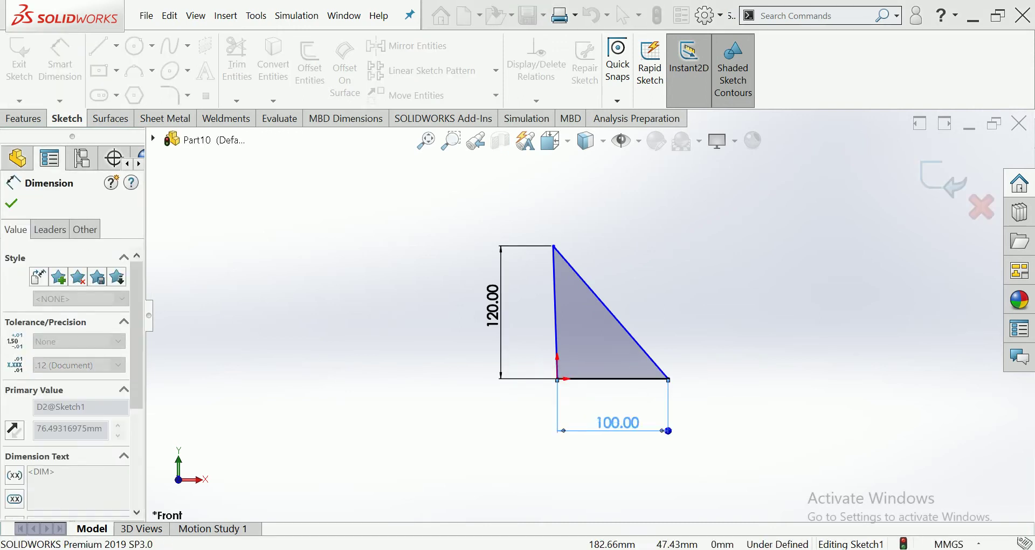
# - Change the triangle's height dimension from 120 to 150 mm
pyautogui.doubleClick(492, 306)
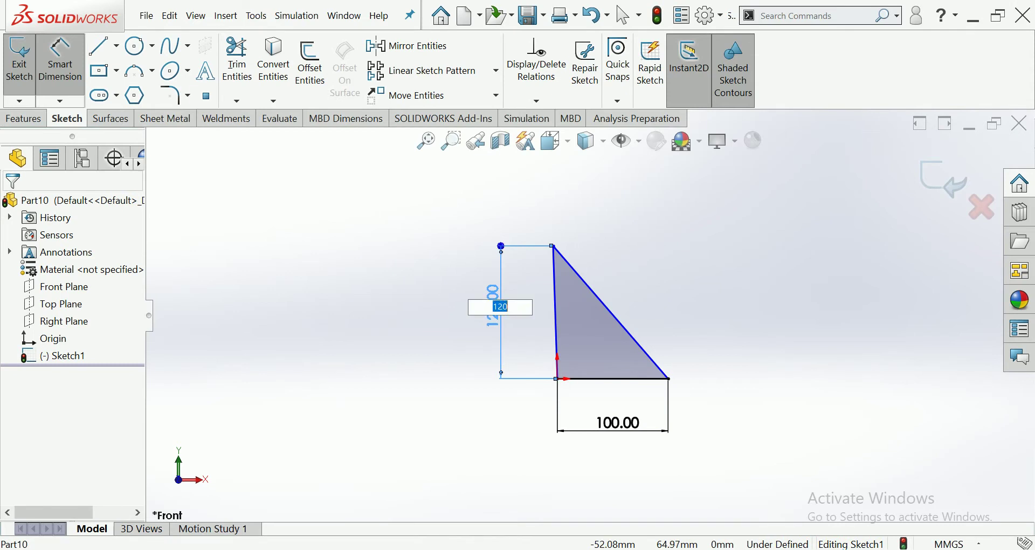
pyautogui.write('15')
pyautogui.press('Return')
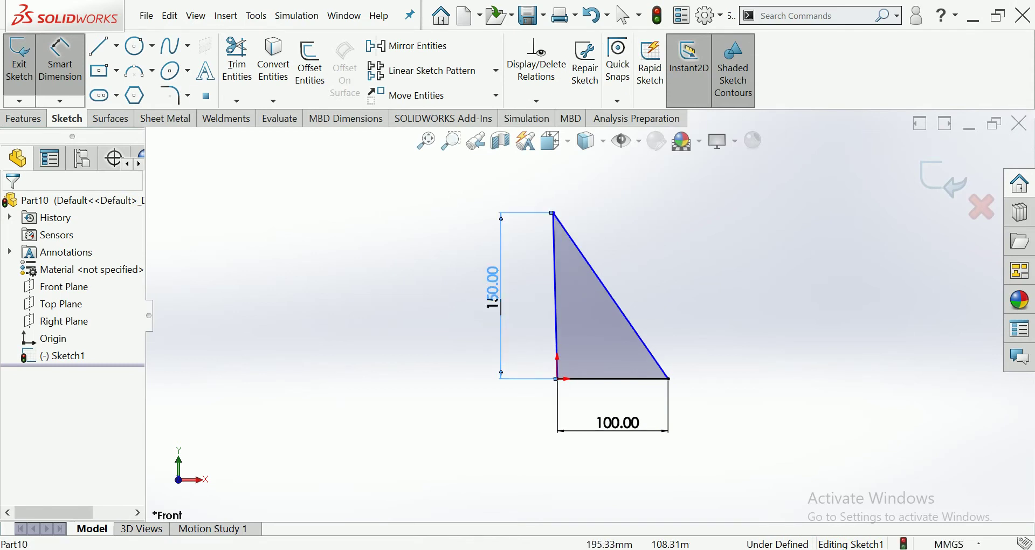
pyautogui.click(24, 119)
# - Extrude the triangle 6 mm with Mid Plane into a plate
pyautogui.click(26, 60)
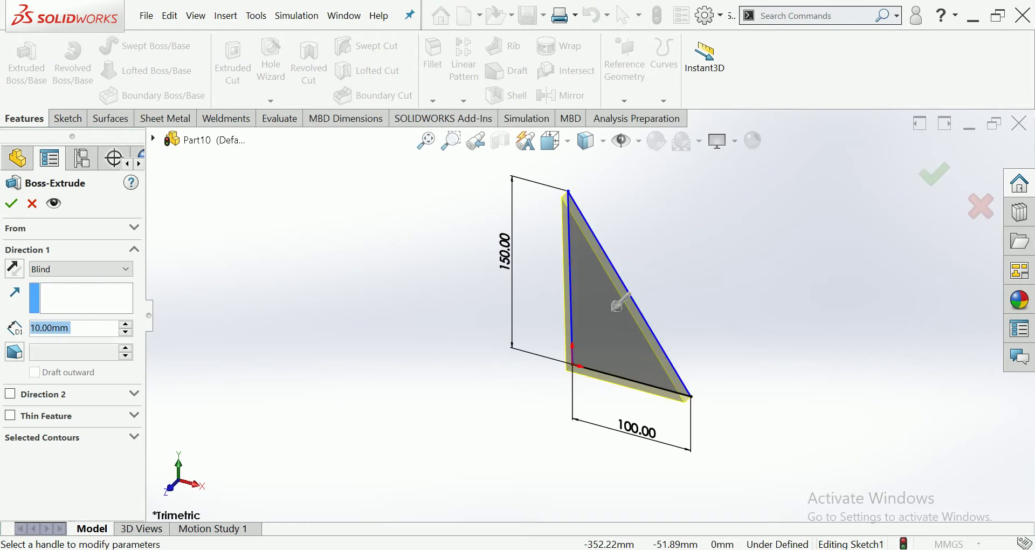
pyautogui.write('6')
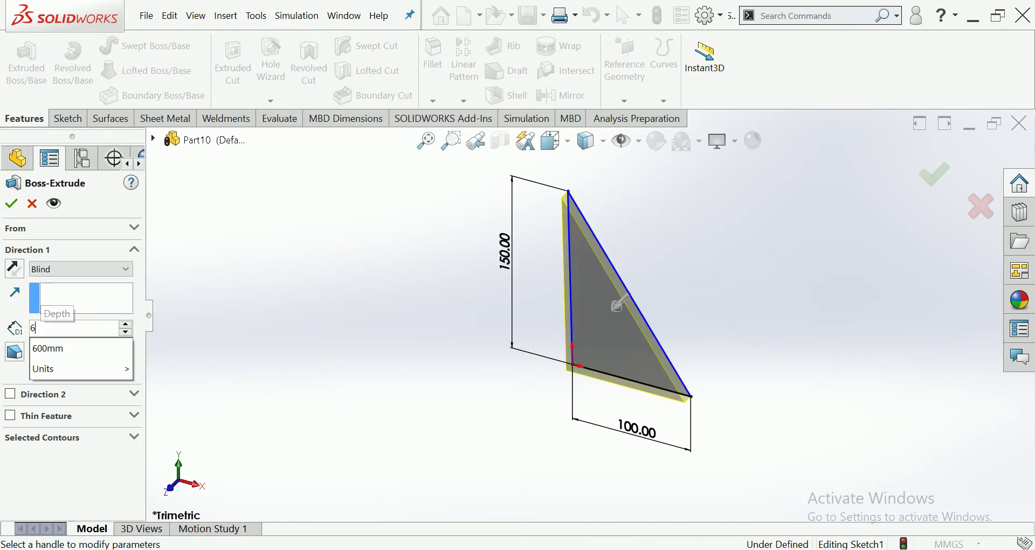
pyautogui.click(81, 268)
pyautogui.click(45, 339)
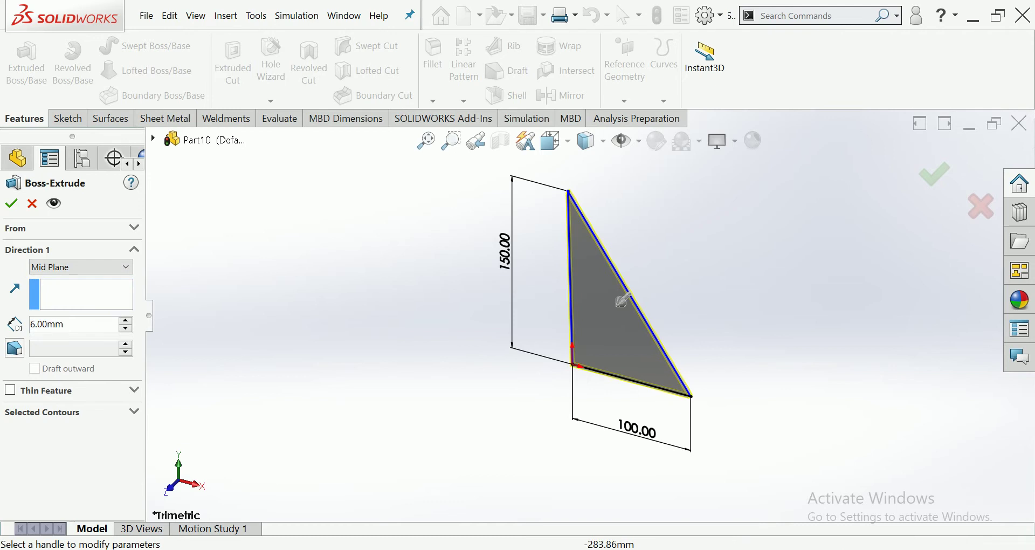
pyautogui.click(11, 203)
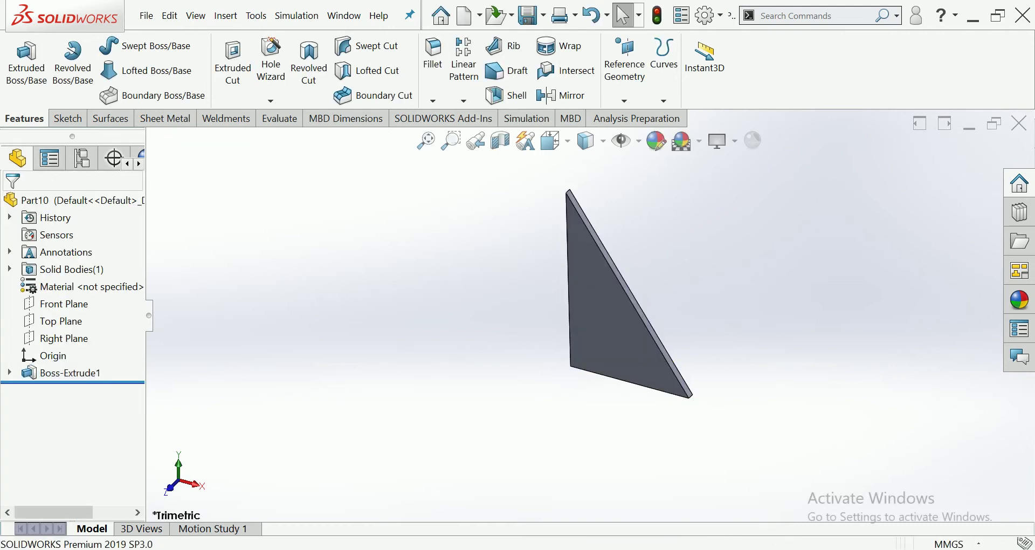
# - Save the part as STIFFNER and close it
pyautogui.click(527, 15)
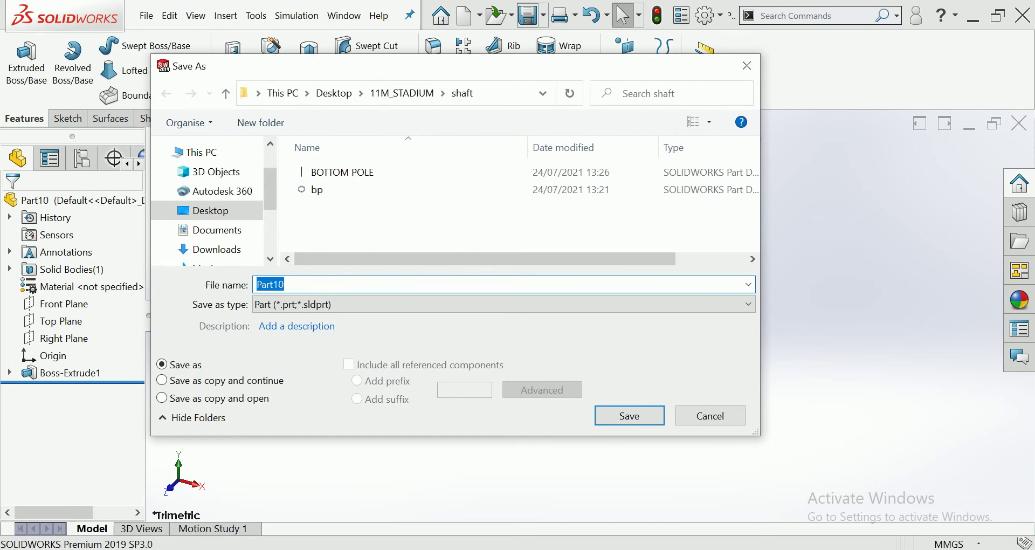
pyautogui.write('STIFFNER')
pyautogui.click(630, 416)
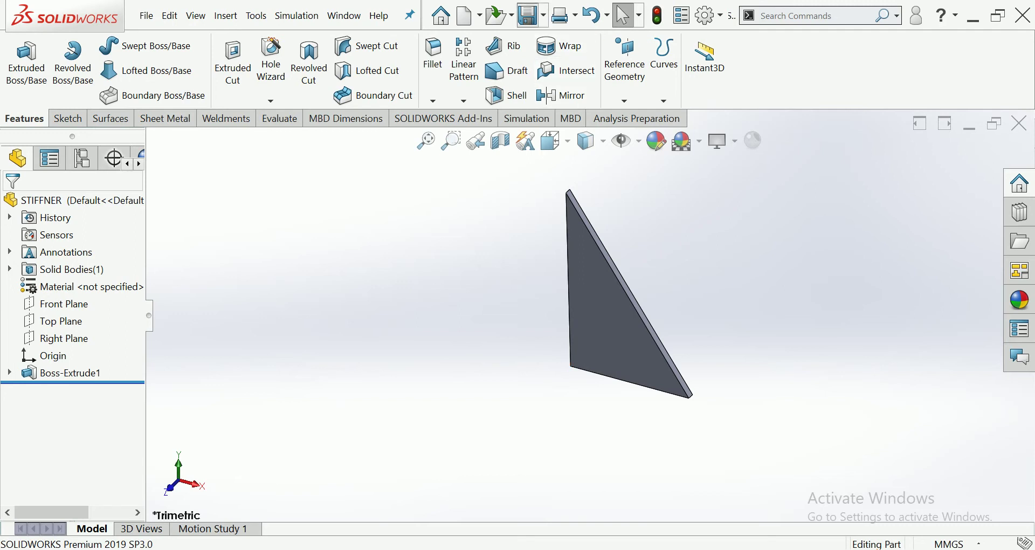
pyautogui.click(1019, 123)
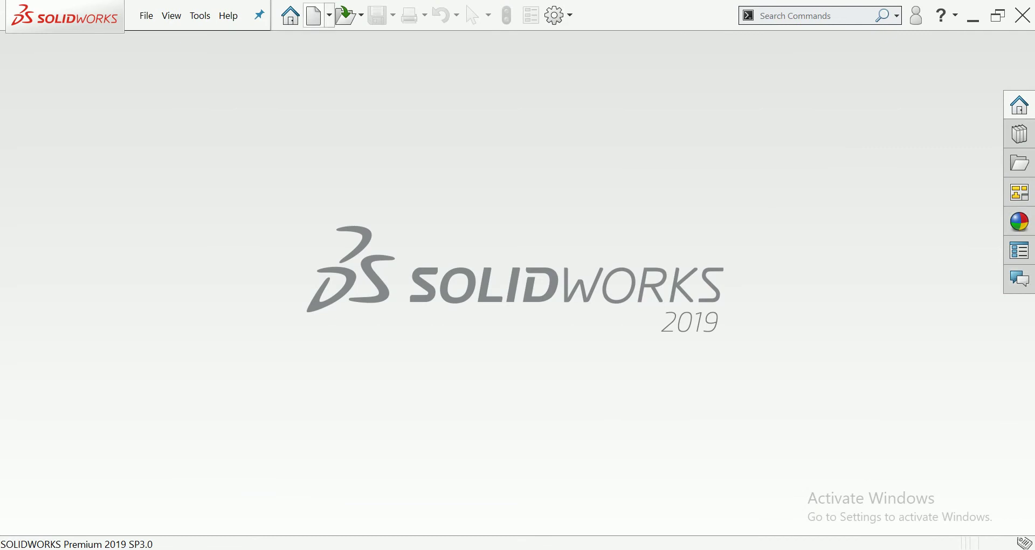
# - Create a new part and start a sketch on its Top Plane
pyautogui.click(318, 17)
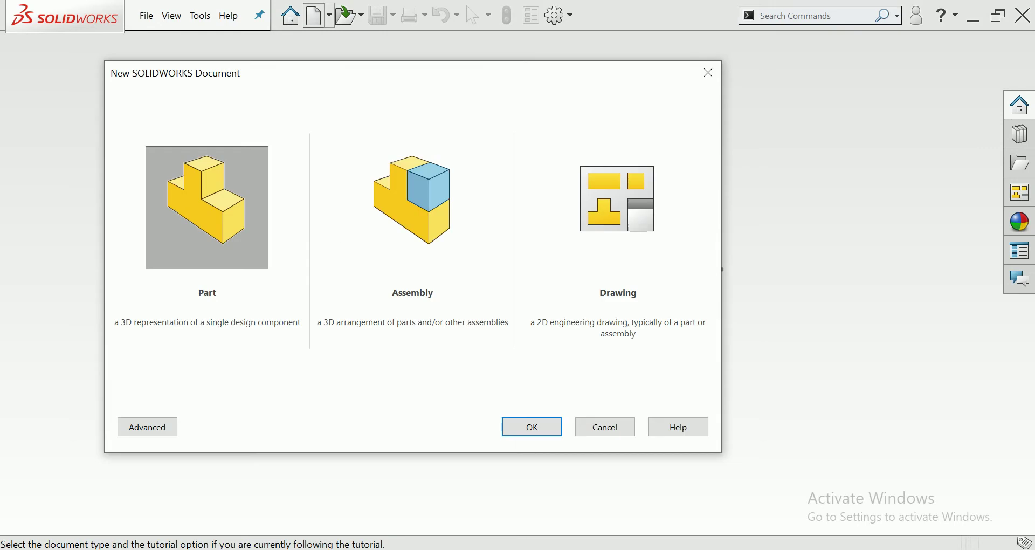
pyautogui.press('Return')
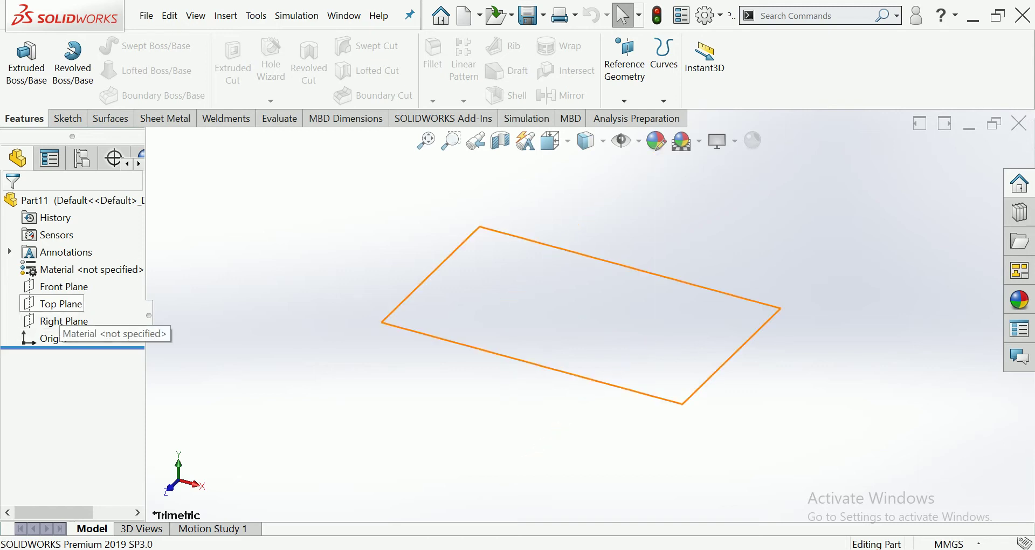
pyautogui.click(54, 304)
pyautogui.click(73, 288)
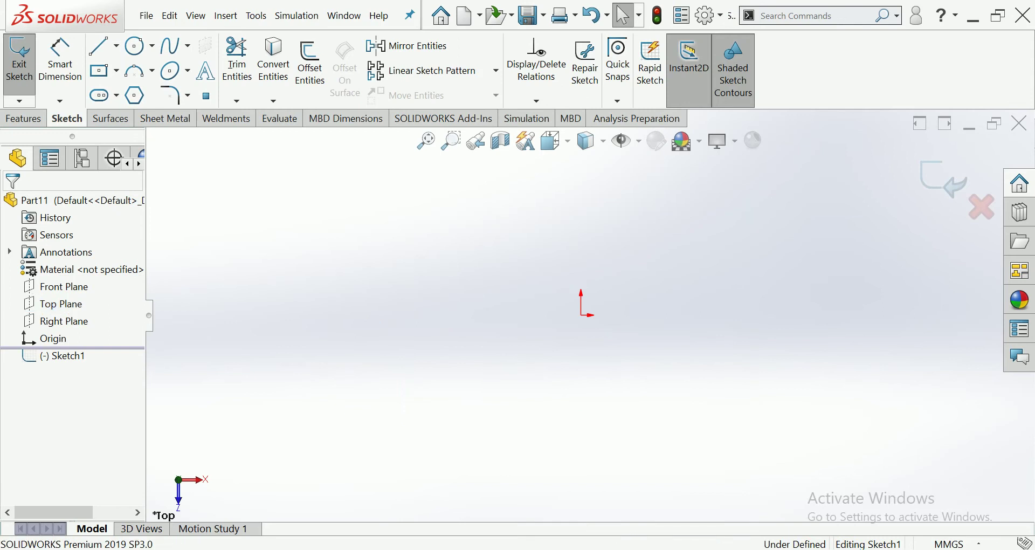
# - Draw a center rectangle anchored on the origin
pyautogui.click(99, 70)
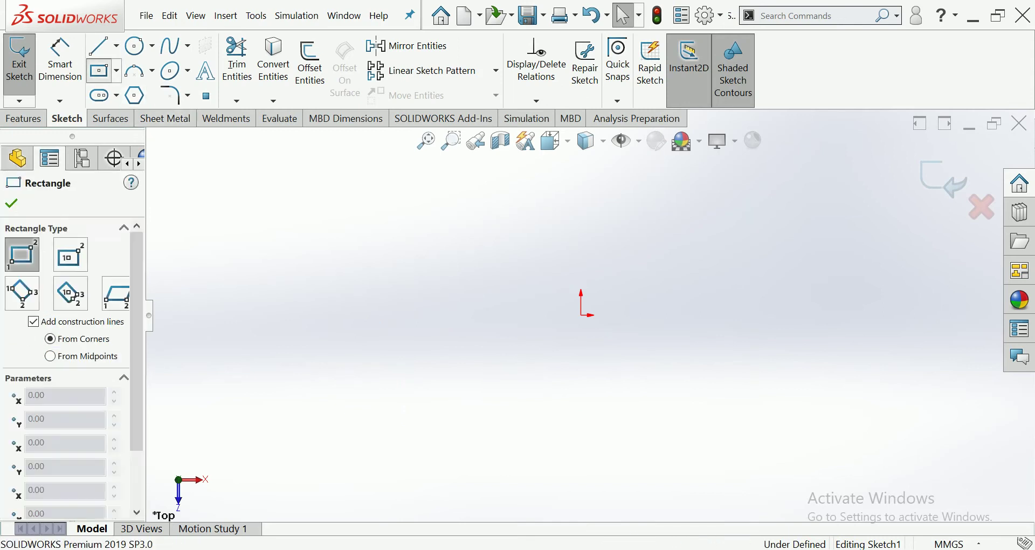
pyautogui.click(580, 315)
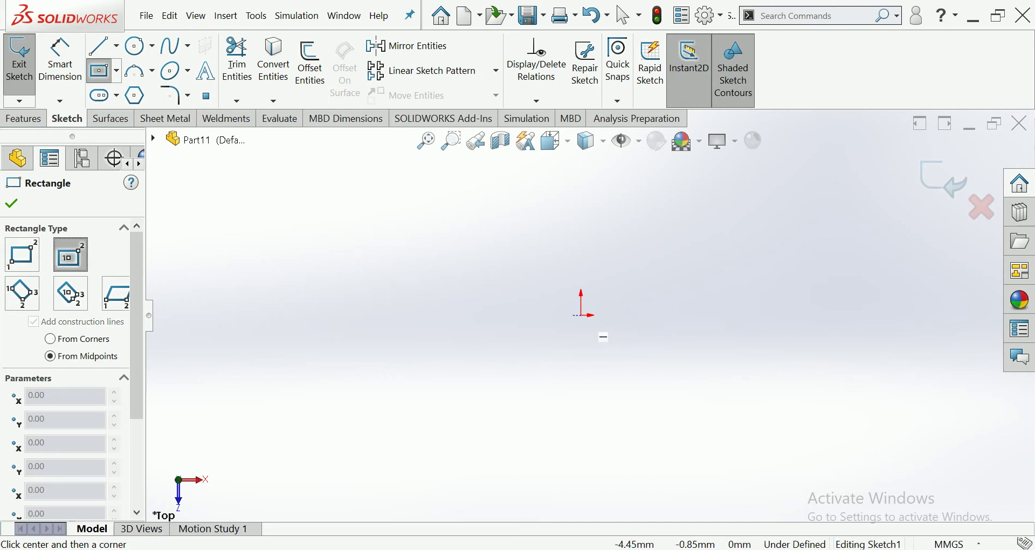
pyautogui.click(581, 315)
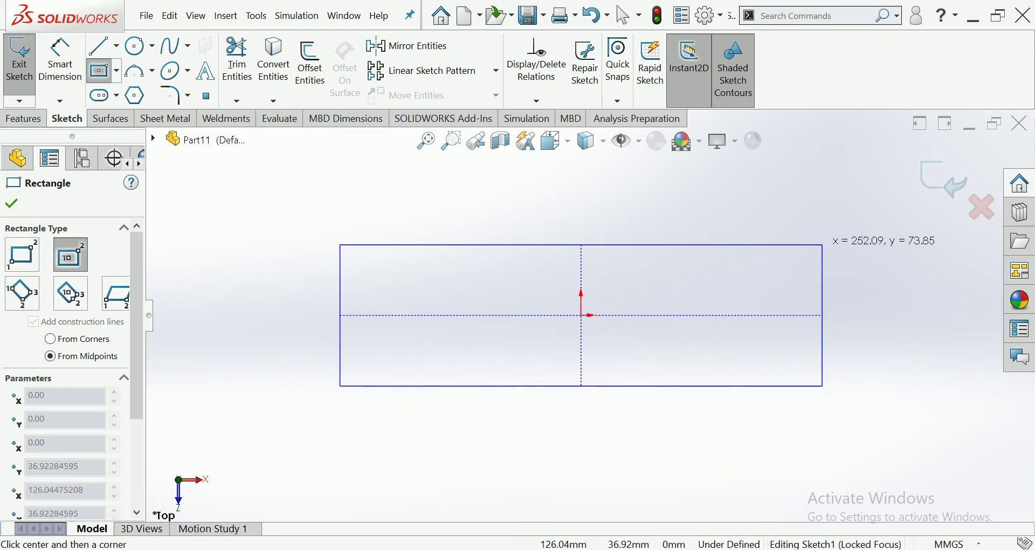
pyautogui.click(815, 240)
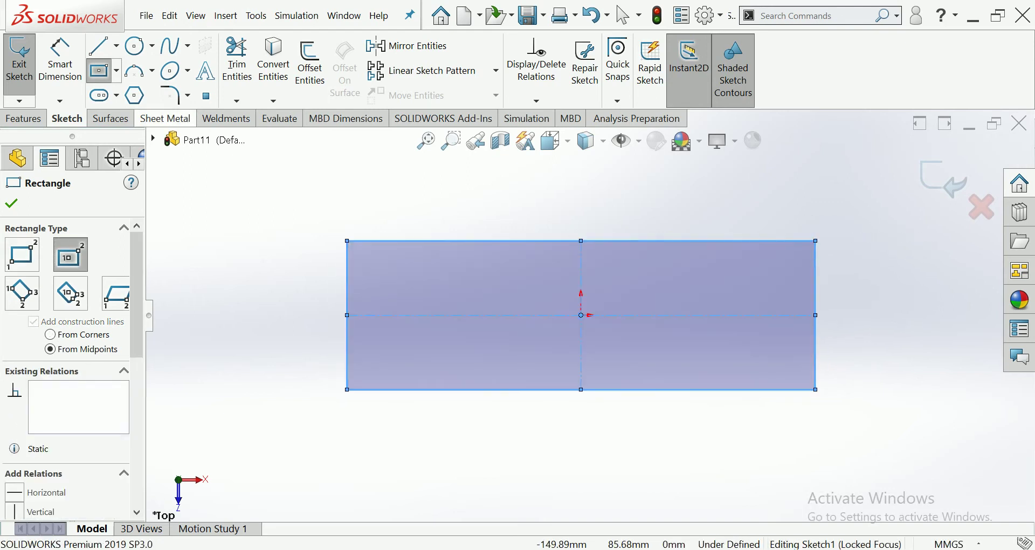
pyautogui.click(60, 59)
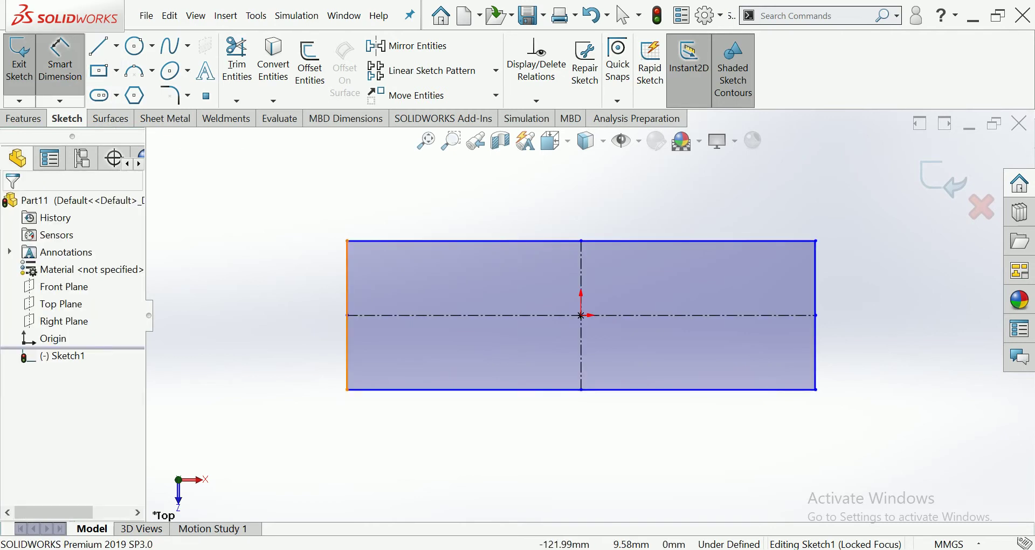
# - Dimension the rectangle's left edge to 1000 mm and top edge to 4000 mm
pyautogui.click(347, 323)
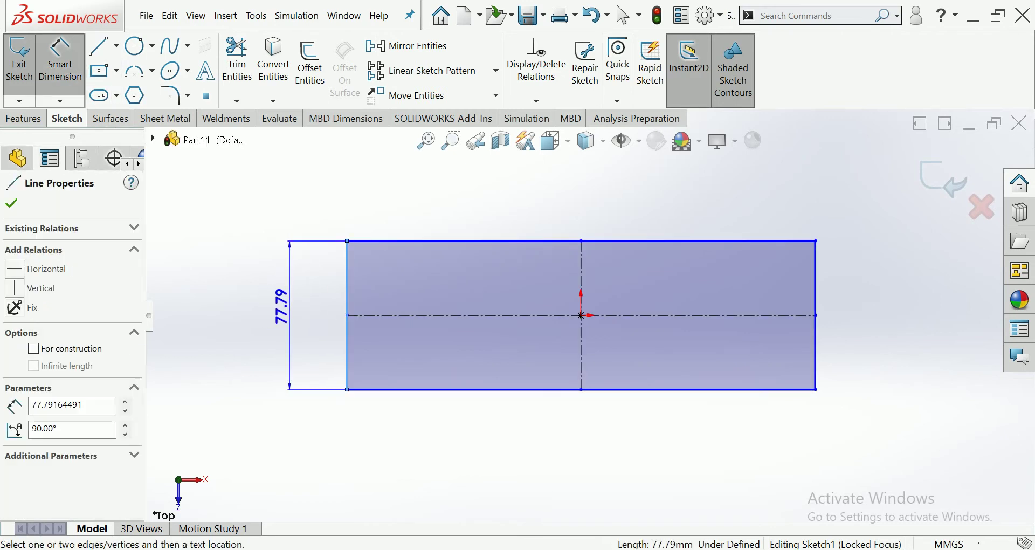
pyautogui.click(282, 313)
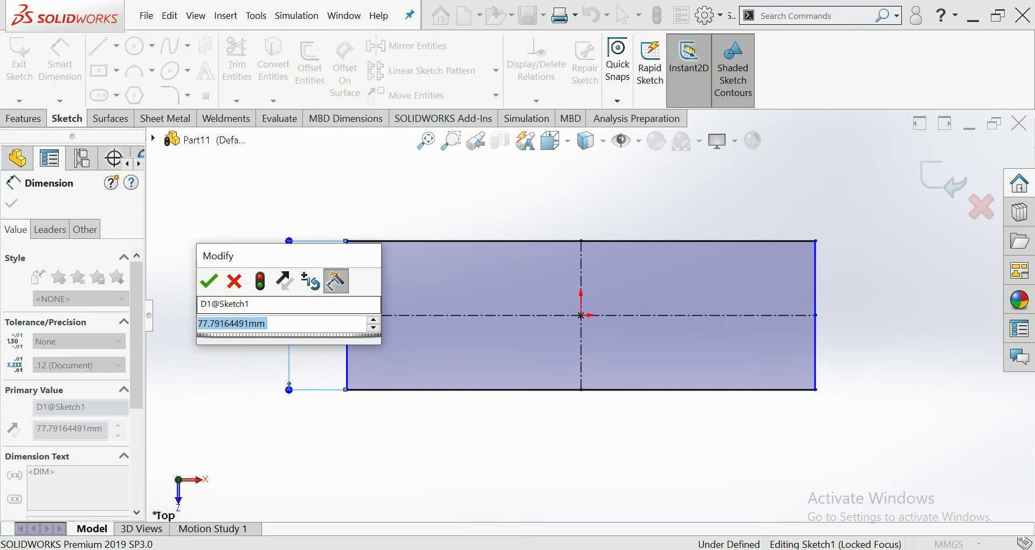
pyautogui.write('1000')
pyautogui.press('Return')
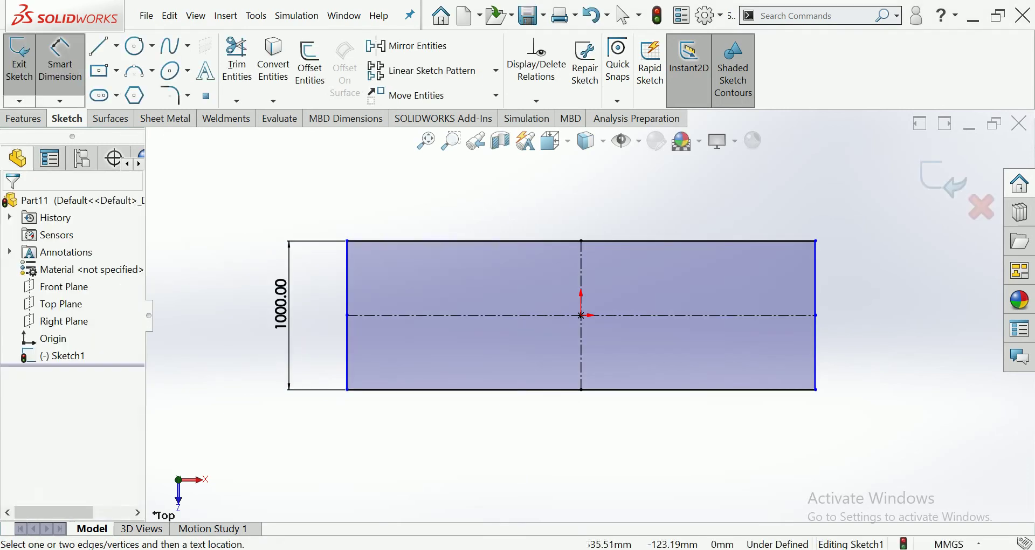
pyautogui.click(701, 241)
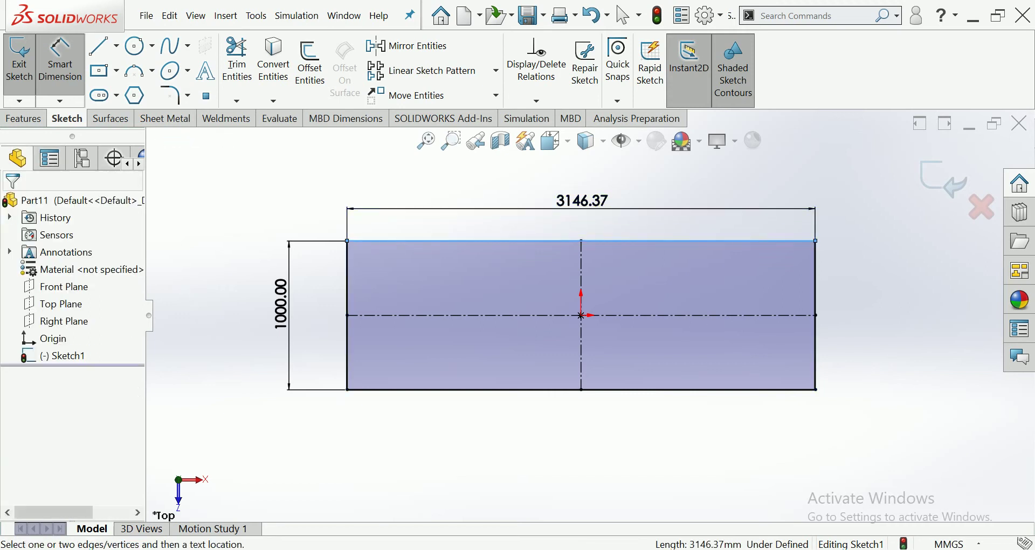
pyautogui.click(701, 208)
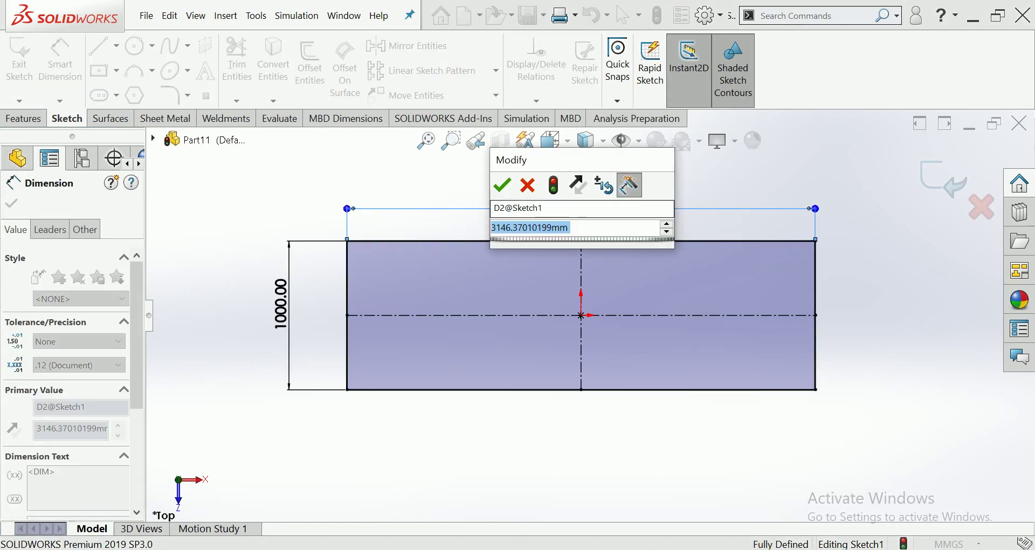
pyautogui.write('4000')
pyautogui.press('Return')
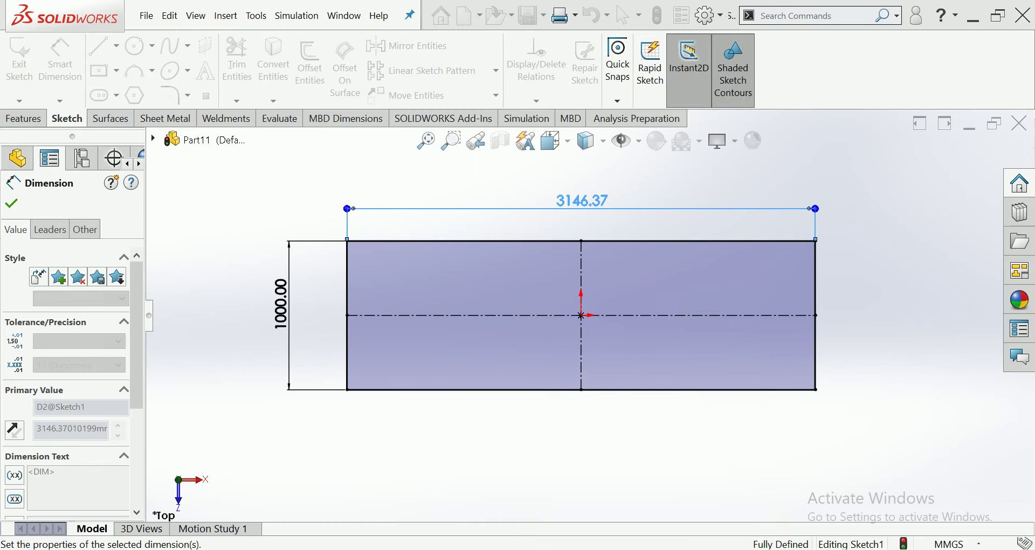
pyautogui.press('Escape')
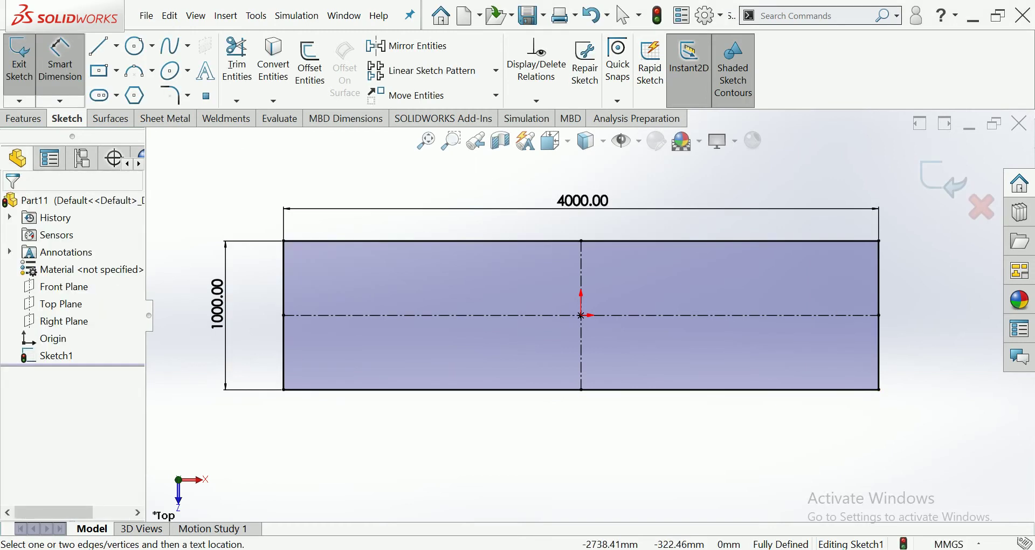
# - Start changing the 4000 mm width dimension to 3150
pyautogui.click(583, 200)
pyautogui.doubleClick(583, 201)
pyautogui.write('3150')
# - Re-enter the plate width as 4000 mm and fit the sketch in view
pyautogui.press('BackSpace')
pyautogui.press('BackSpace')
pyautogui.press('BackSpace')
pyautogui.press('BackSpace')
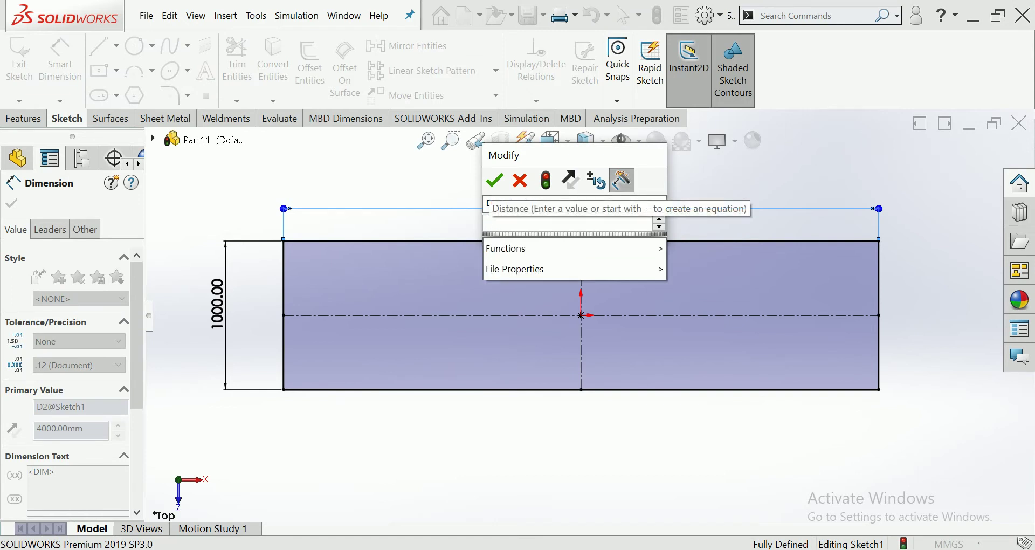
pyautogui.write('4000')
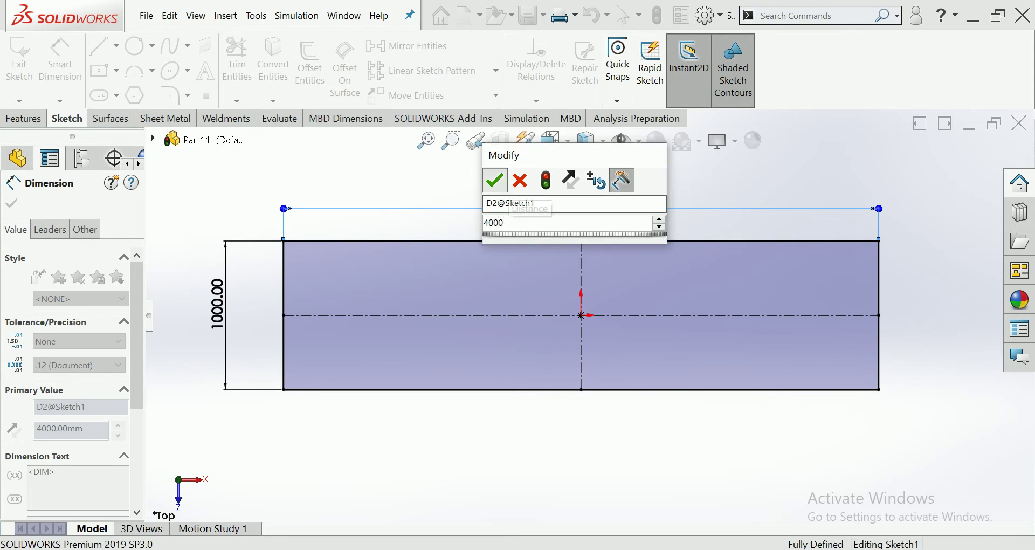
pyautogui.press('Return')
pyautogui.press('f')
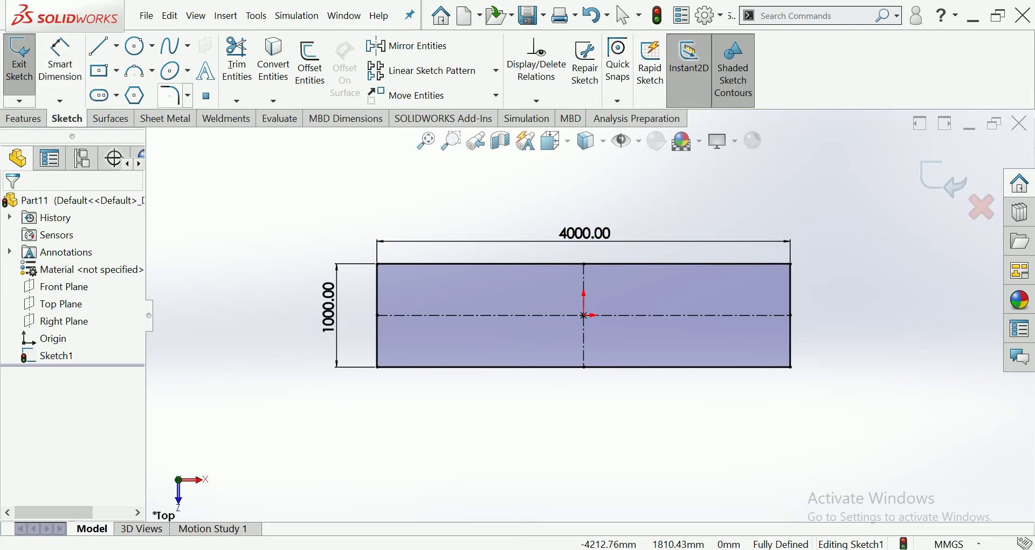
pyautogui.press('Escape')
# - Select the horizontal centreline, then return to the Line tool
pyautogui.click(604, 315)
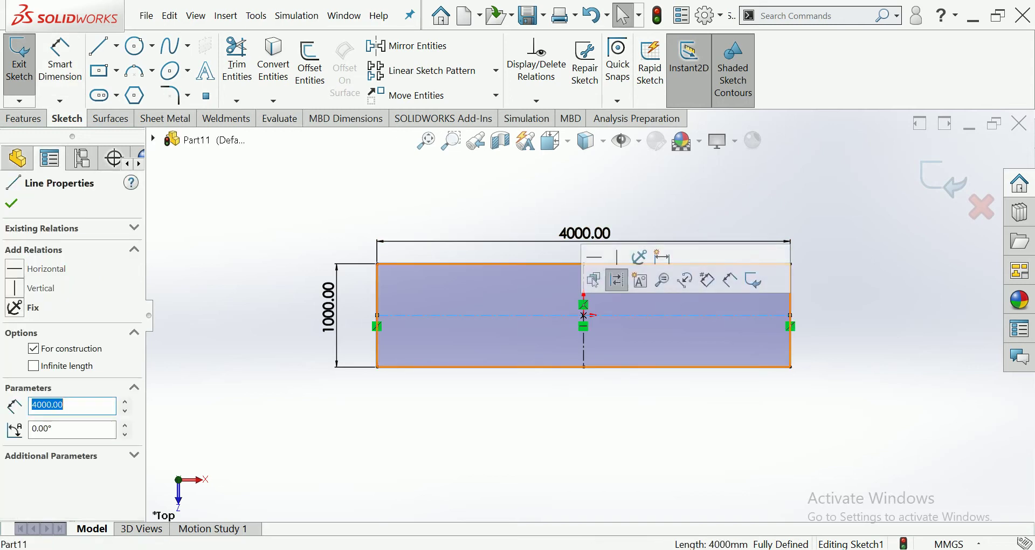
pyautogui.press('Escape')
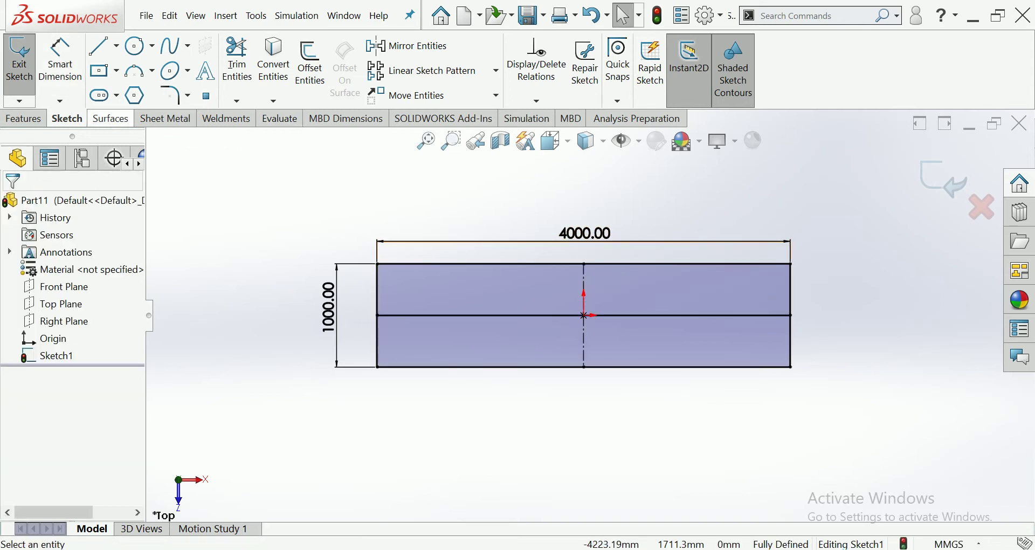
pyautogui.click(99, 46)
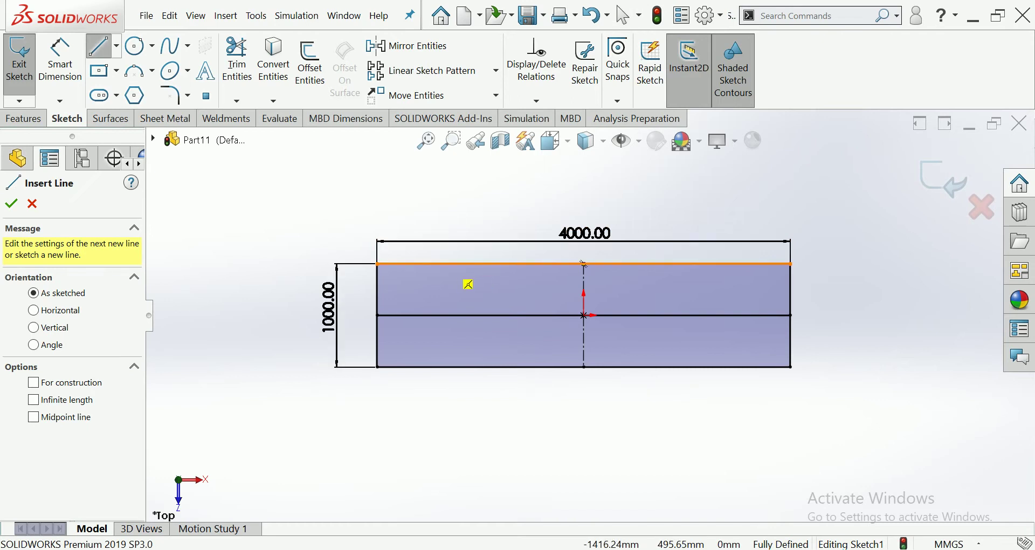
# - Draw three full-height vertical lines from top edge to bottom edge left of the centreline
pyautogui.click(437, 264)
pyautogui.click(437, 367)
pyautogui.press('Escape')
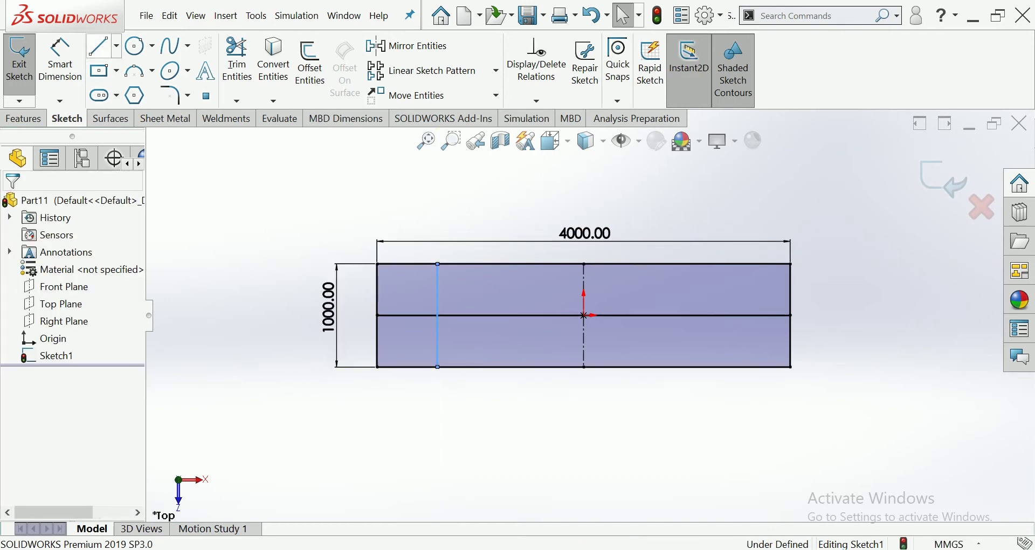
pyautogui.press('l')
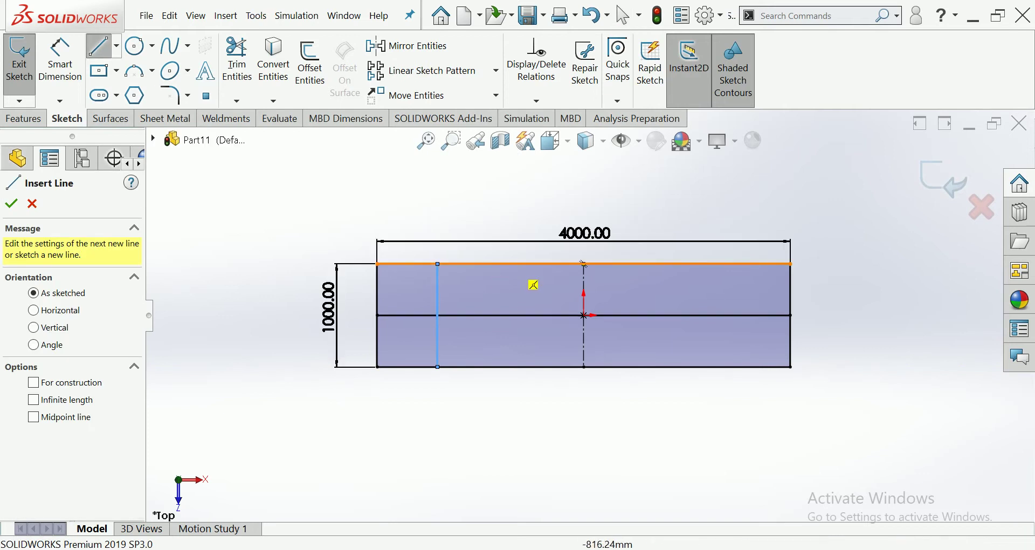
pyautogui.click(494, 264)
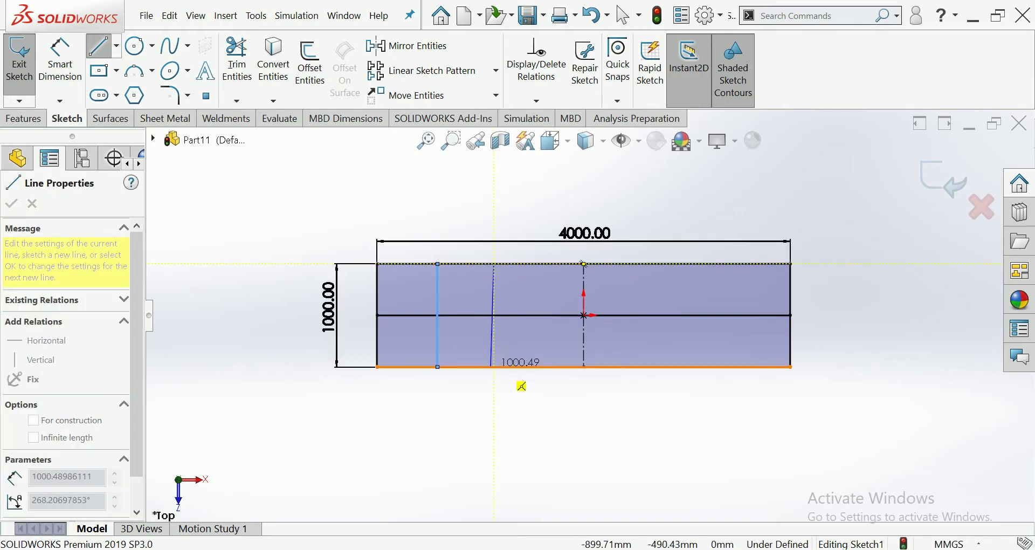
pyautogui.click(494, 367)
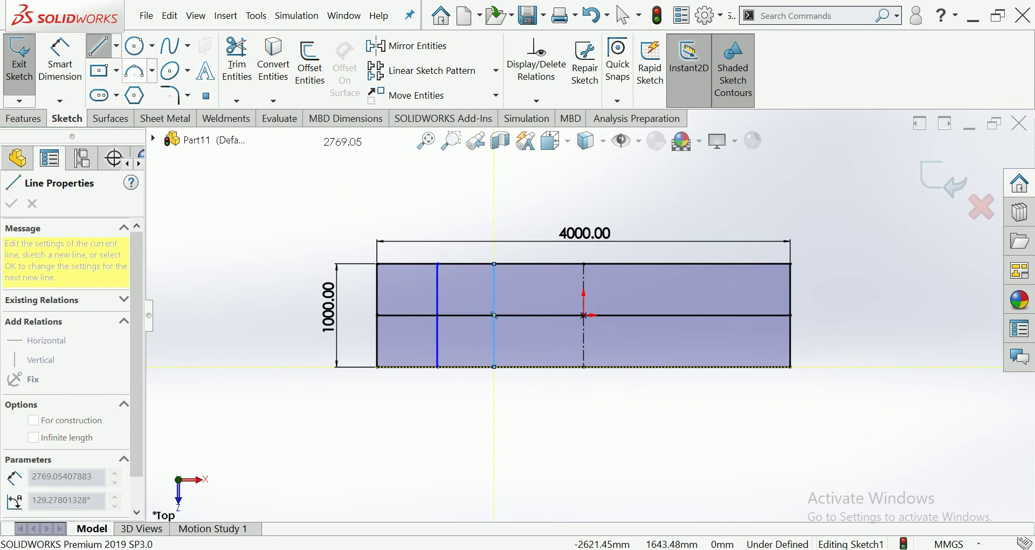
pyautogui.press('Escape')
pyautogui.click(100, 45)
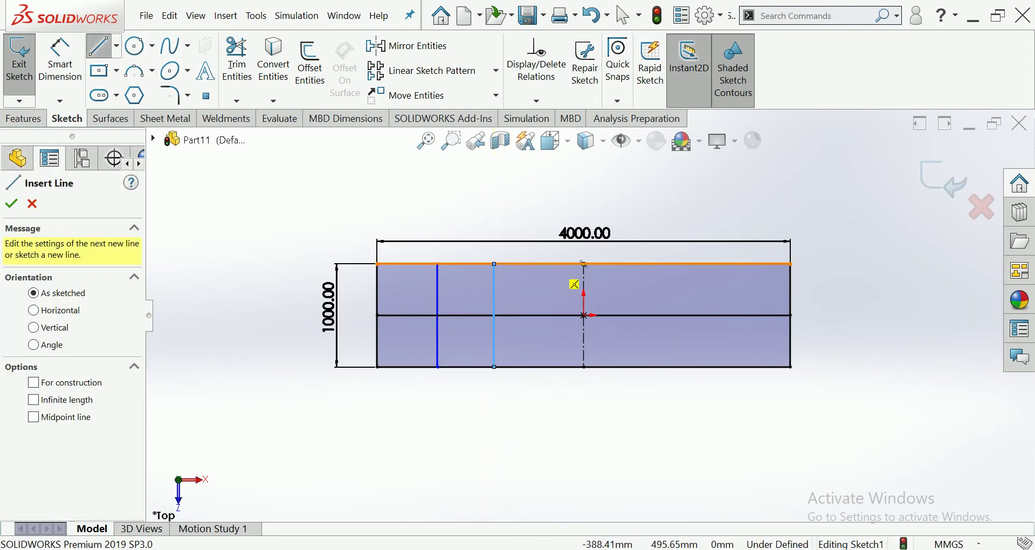
pyautogui.click(584, 264)
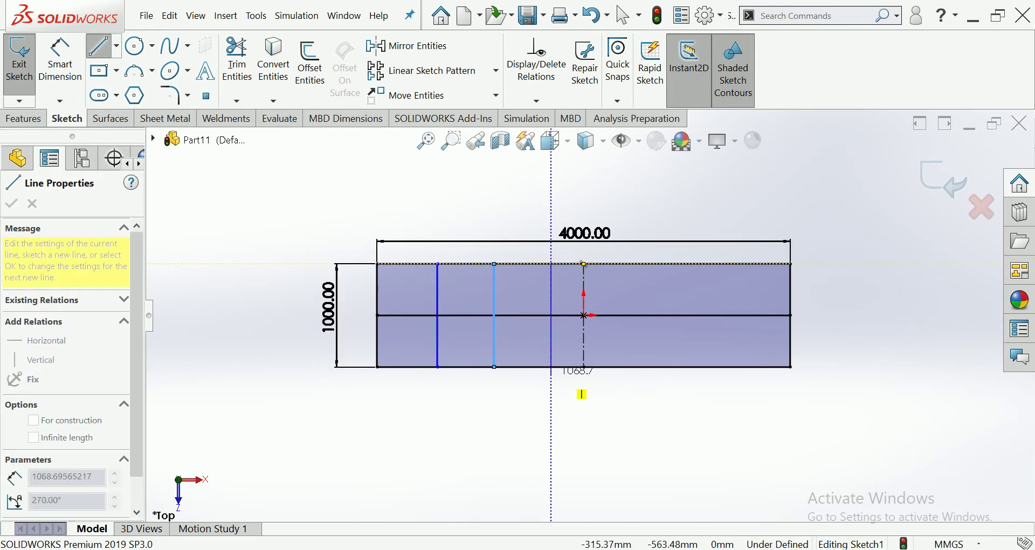
pyautogui.click(584, 367)
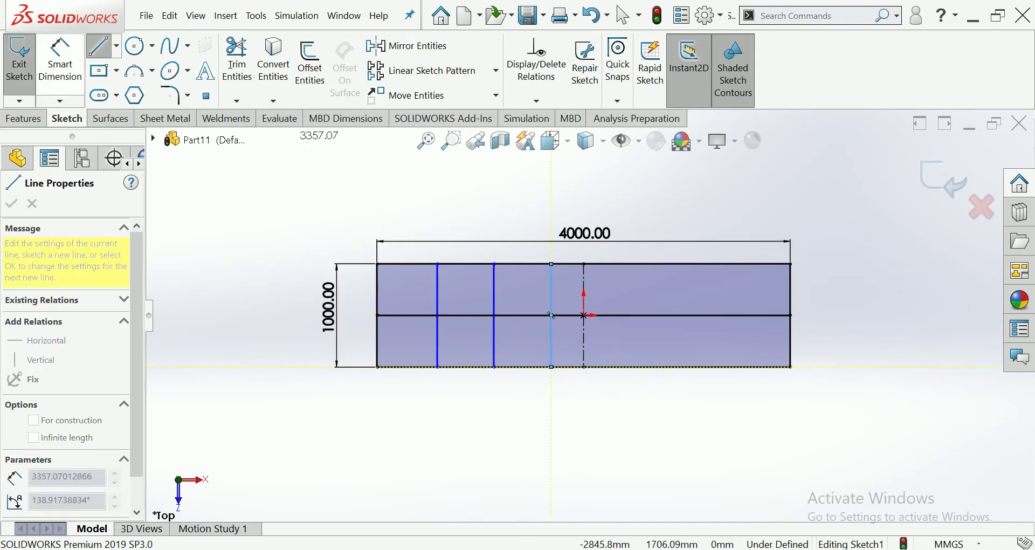
pyautogui.press('Escape')
pyautogui.press('Escape')
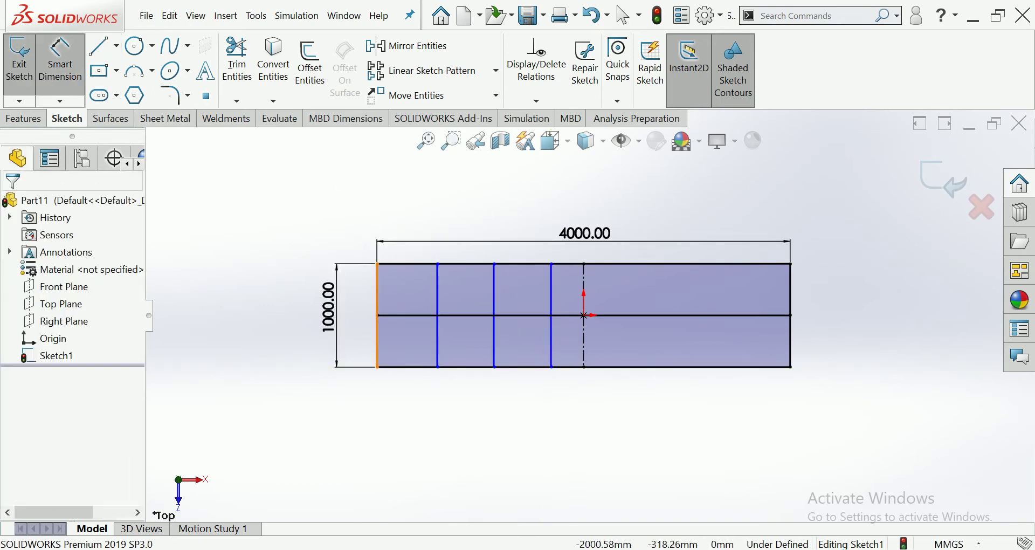
# - Dimension the first vertical line's distance from the plate's left edge below the plate
pyautogui.click(378, 291)
pyautogui.click(437, 323)
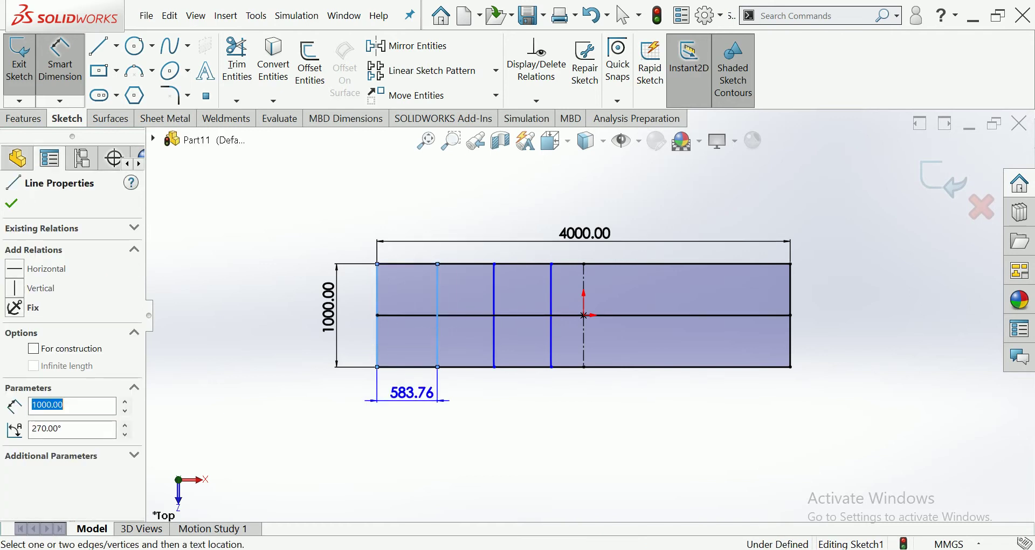
pyautogui.click(412, 405)
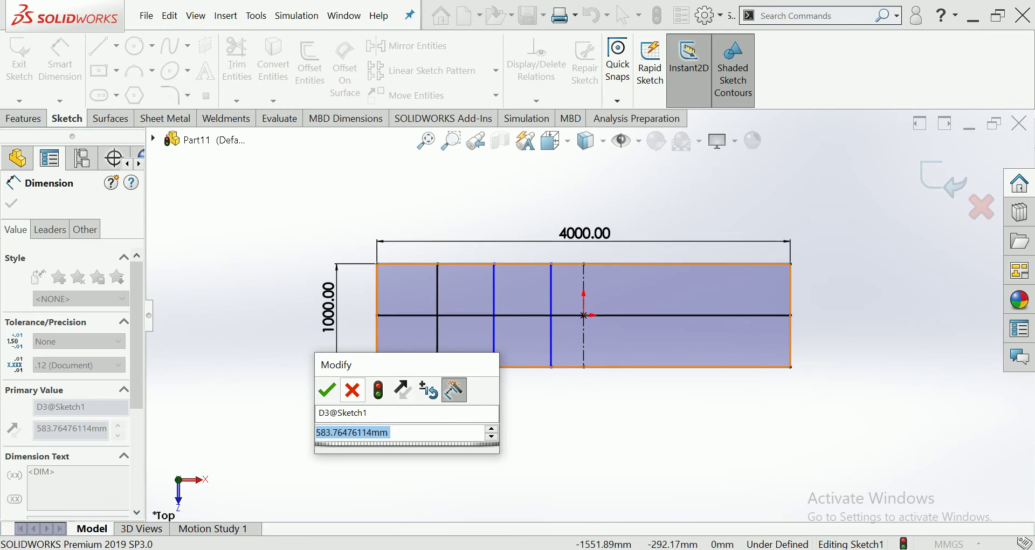
# - Change the first line's 583.76 distance from the left edge to 500 mm
pyautogui.press('Return')
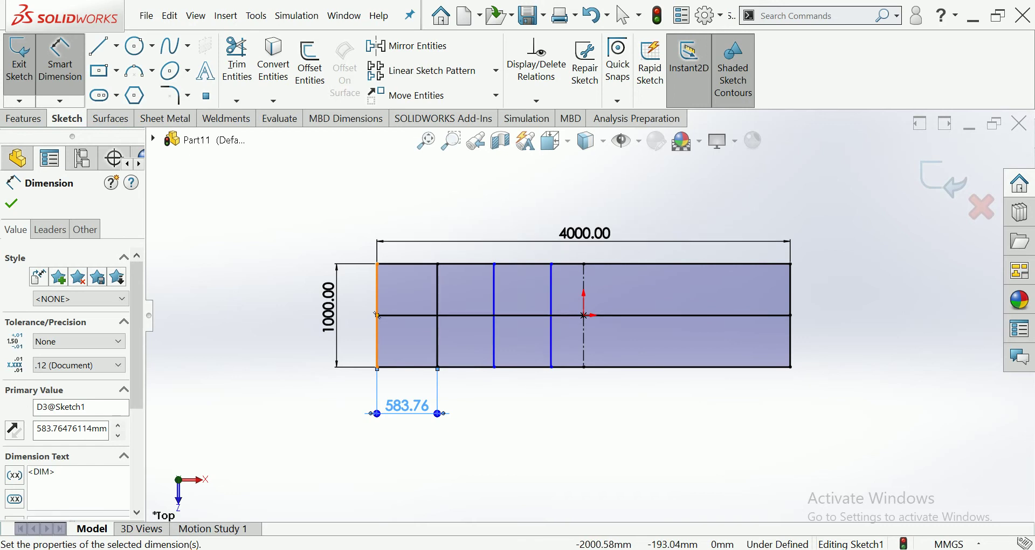
pyautogui.click(438, 316)
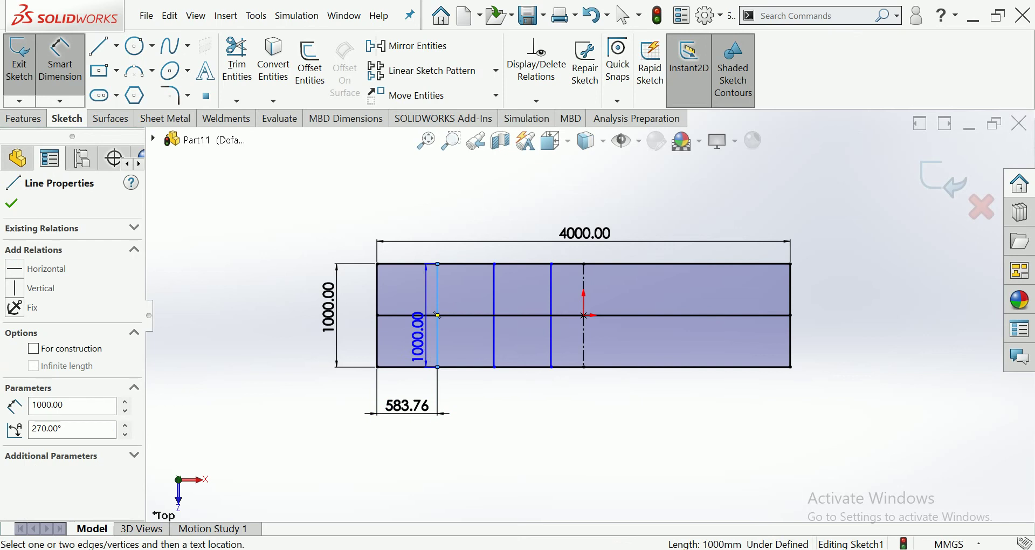
pyautogui.press('Escape')
pyautogui.moveTo(584, 441); pyautogui.dragTo(544, 451)
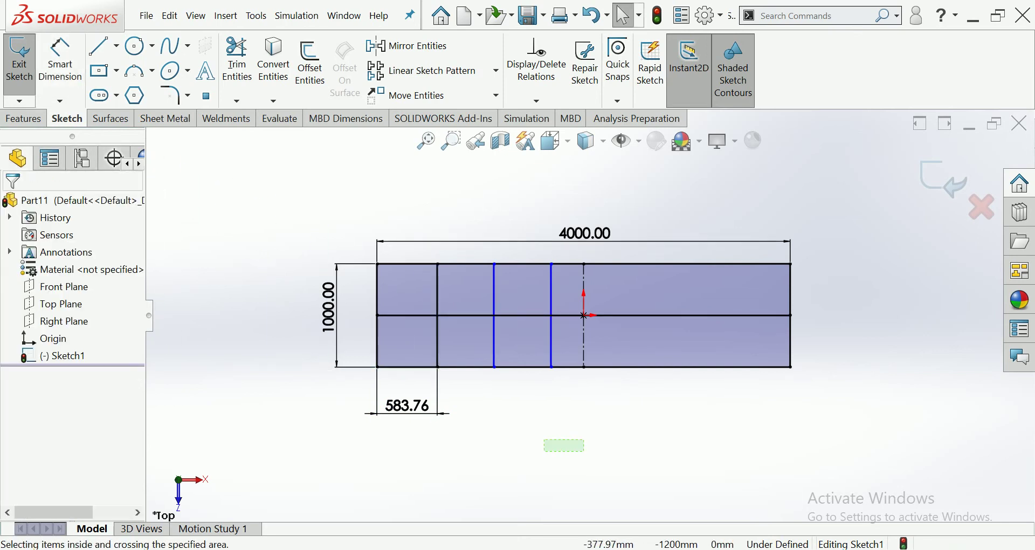
pyautogui.click(408, 405)
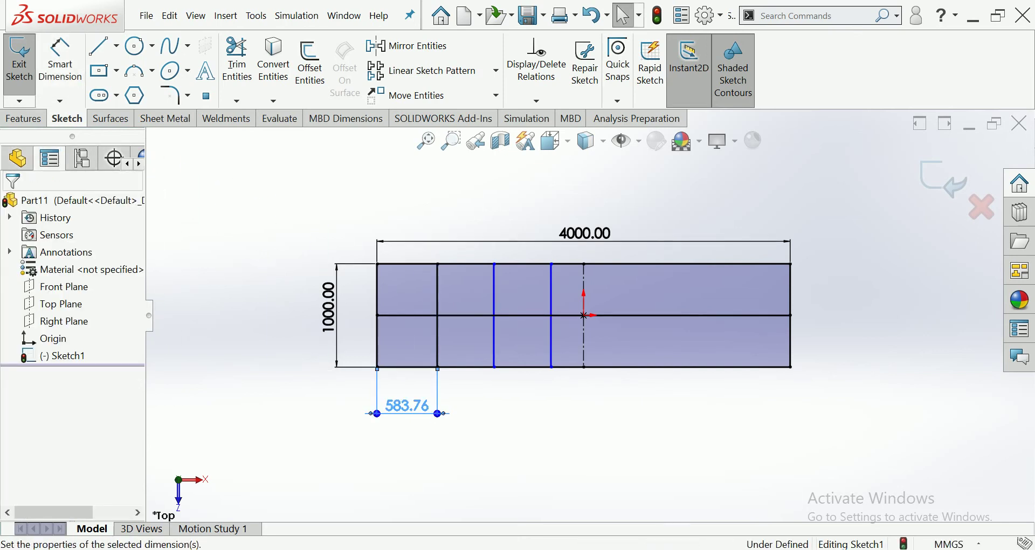
pyautogui.doubleClick(408, 406)
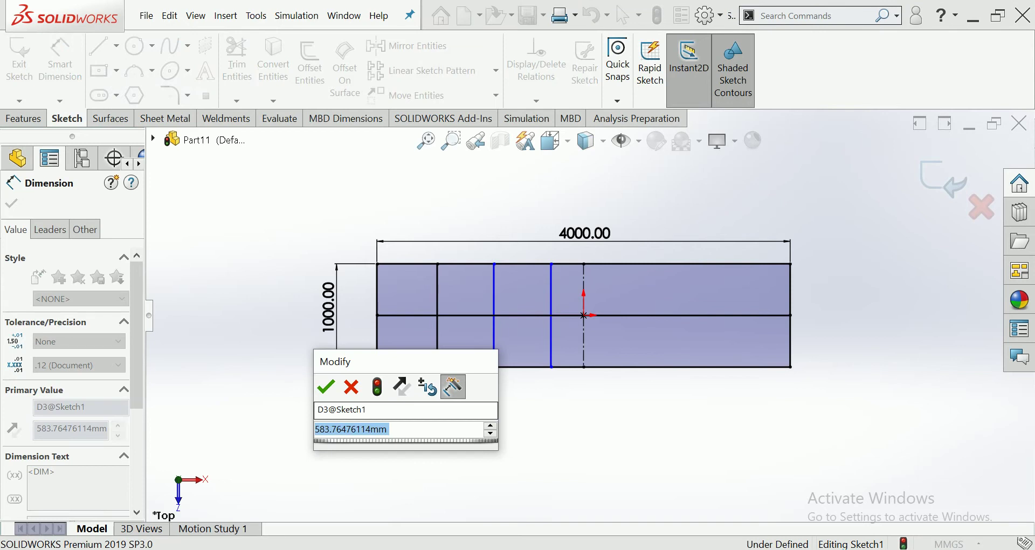
pyautogui.write('500')
pyautogui.press('Return')
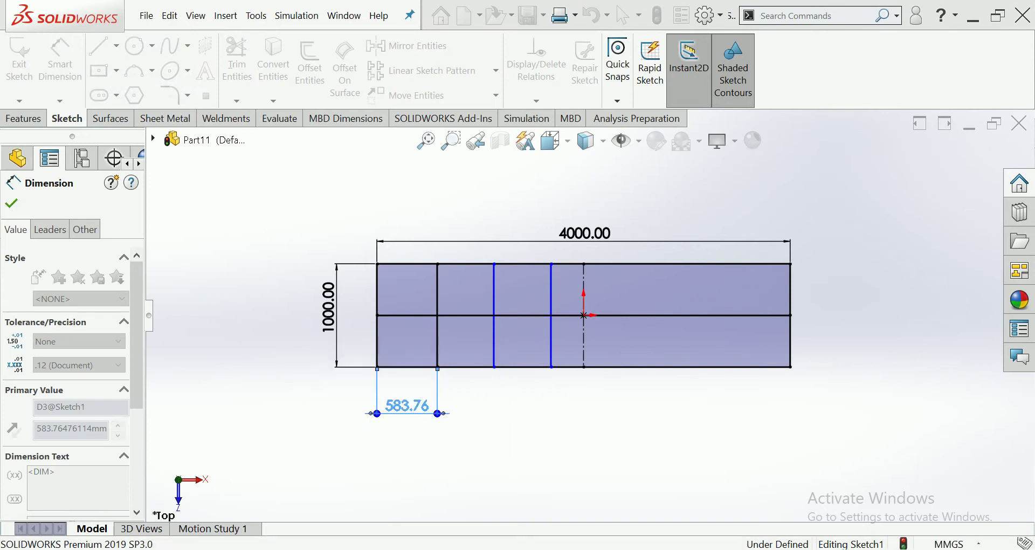
pyautogui.press('Escape')
# - Dimension both gaps between the three vertical lines at 500 mm each
pyautogui.click(59, 65)
pyautogui.click(429, 334)
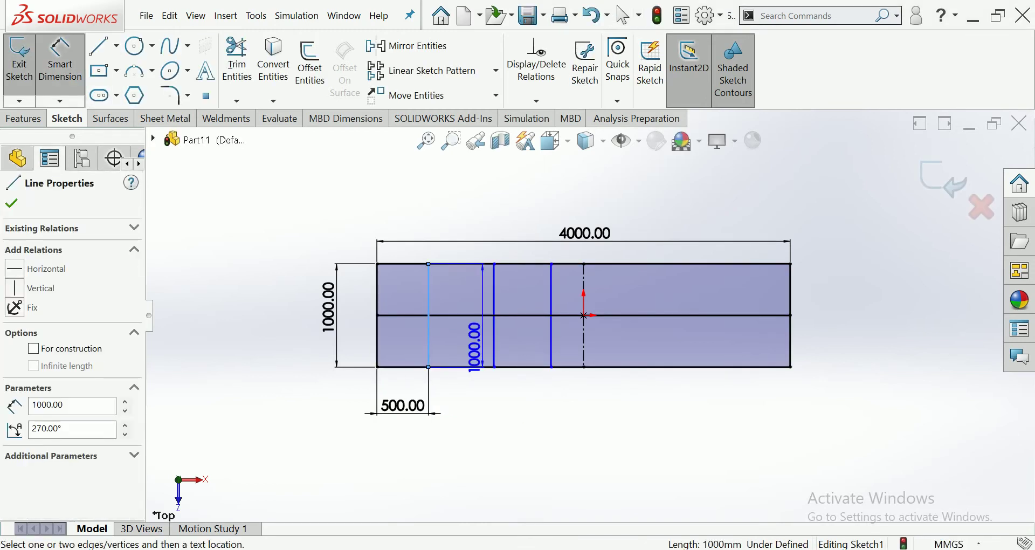
pyautogui.click(494, 345)
pyautogui.click(461, 410)
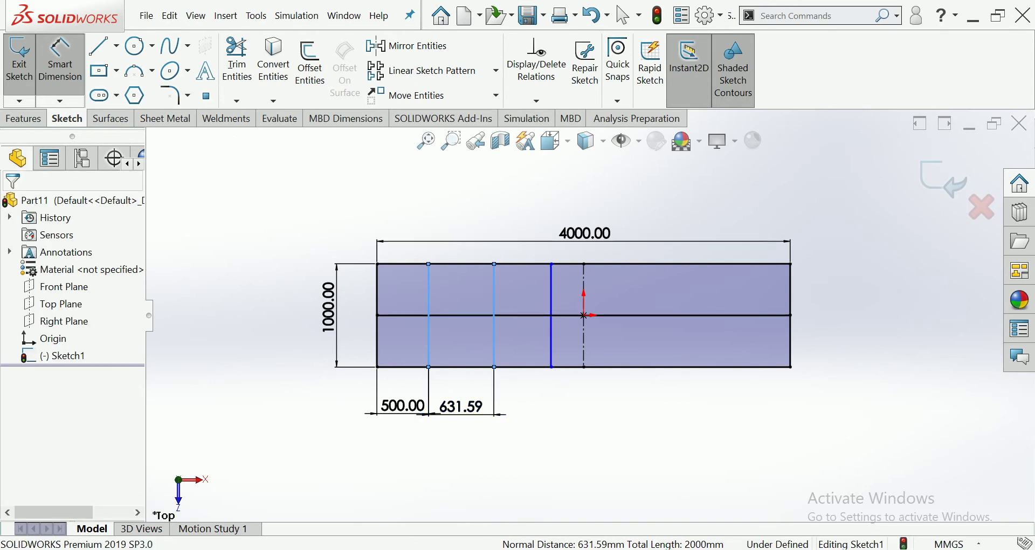
pyautogui.write('500')
pyautogui.press('Return')
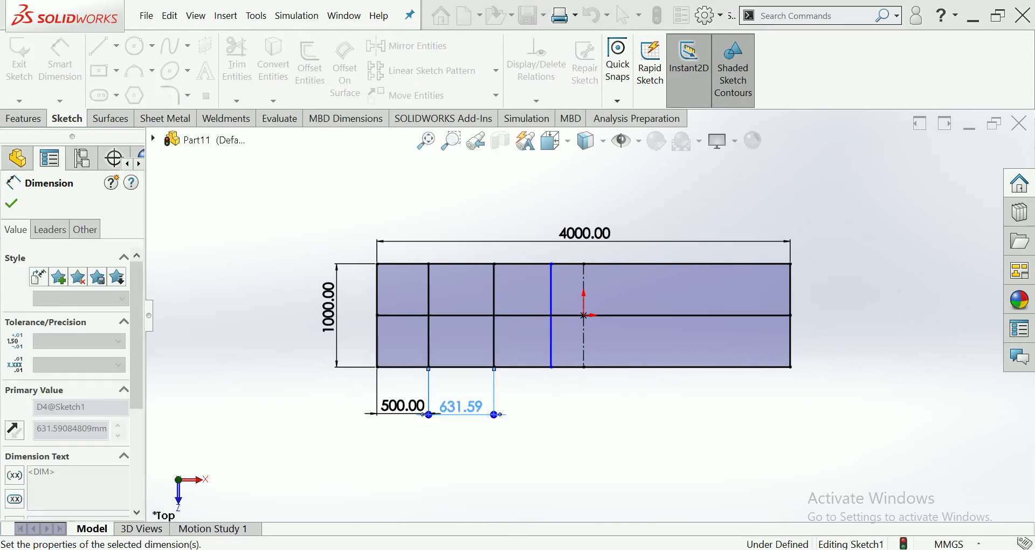
pyautogui.click(551, 334)
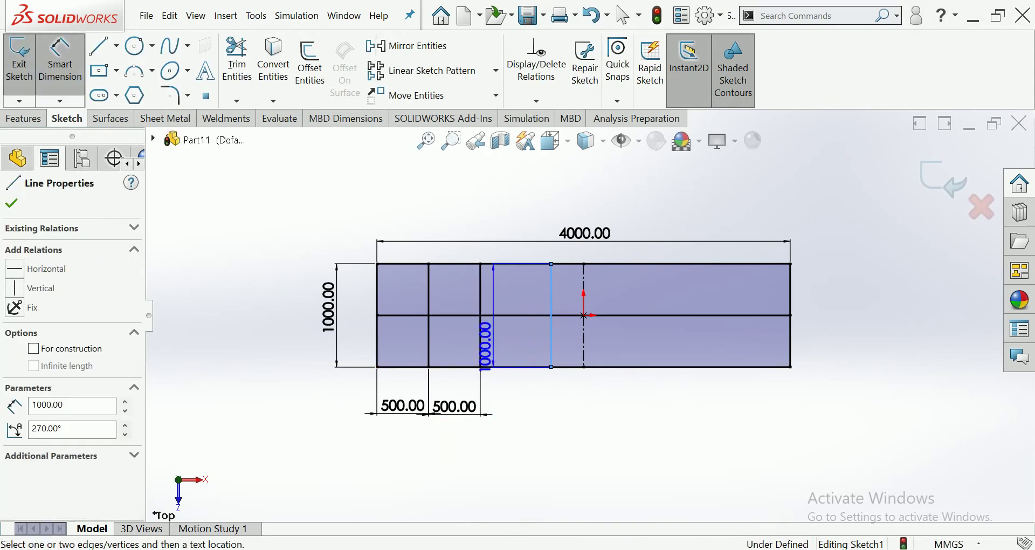
pyautogui.click(481, 345)
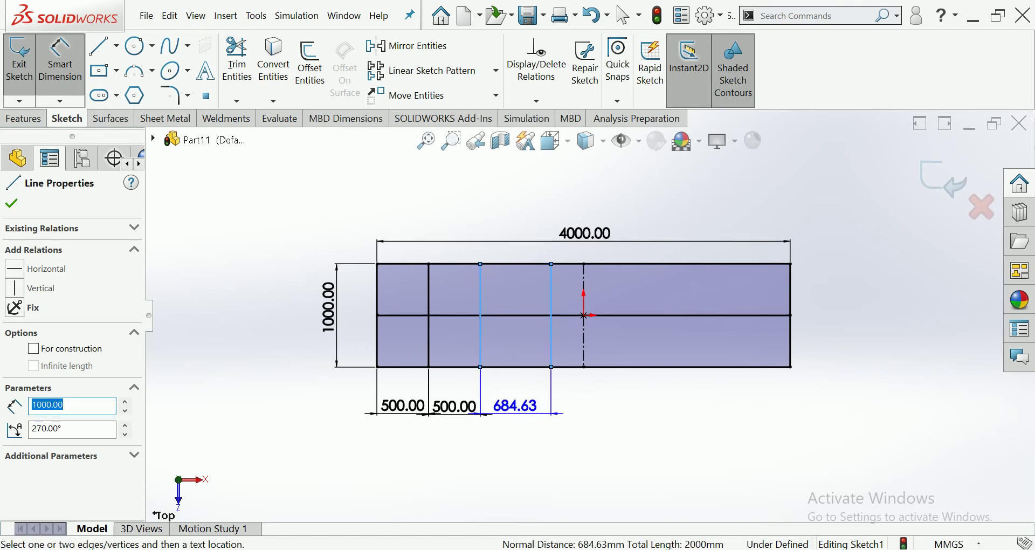
pyautogui.click(523, 418)
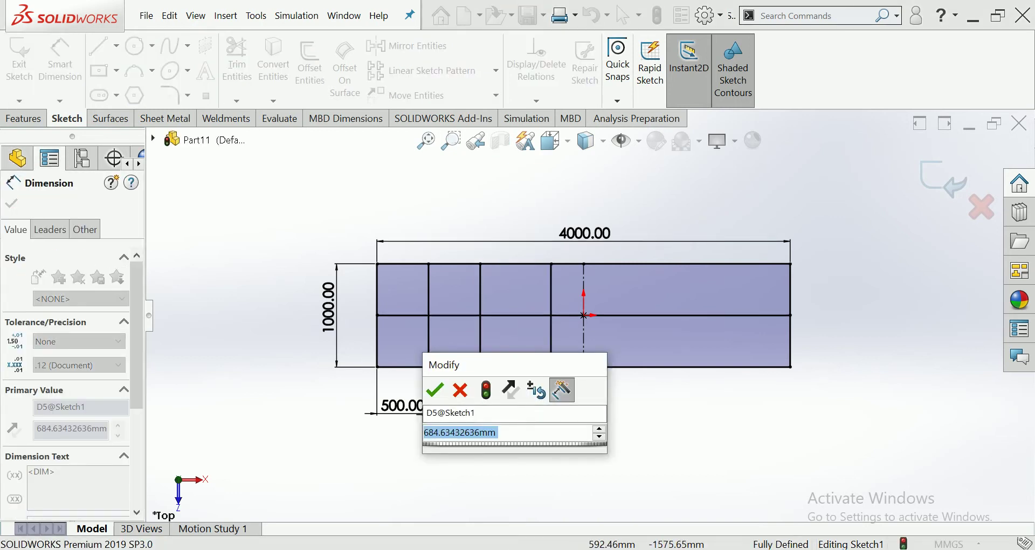
pyautogui.write('500')
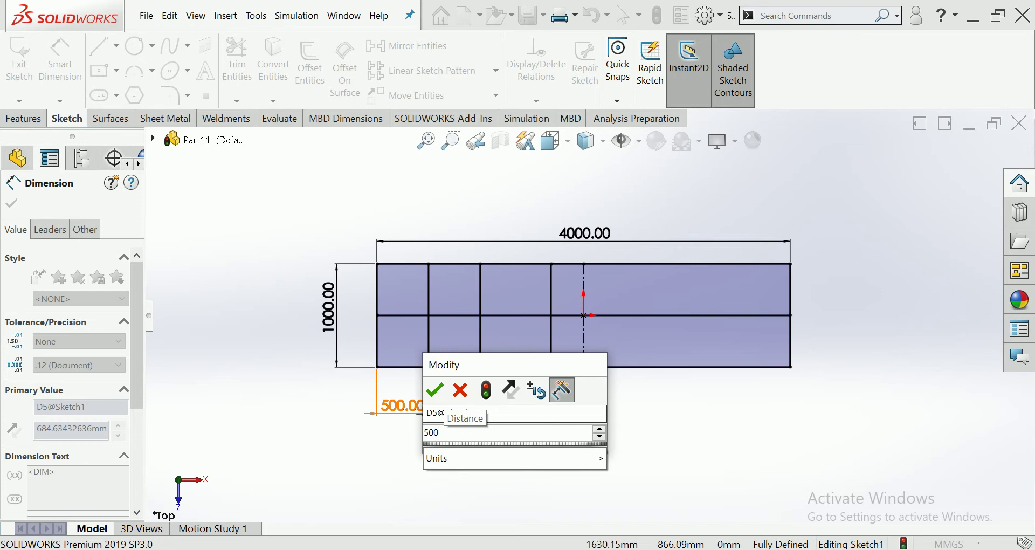
pyautogui.press('Return')
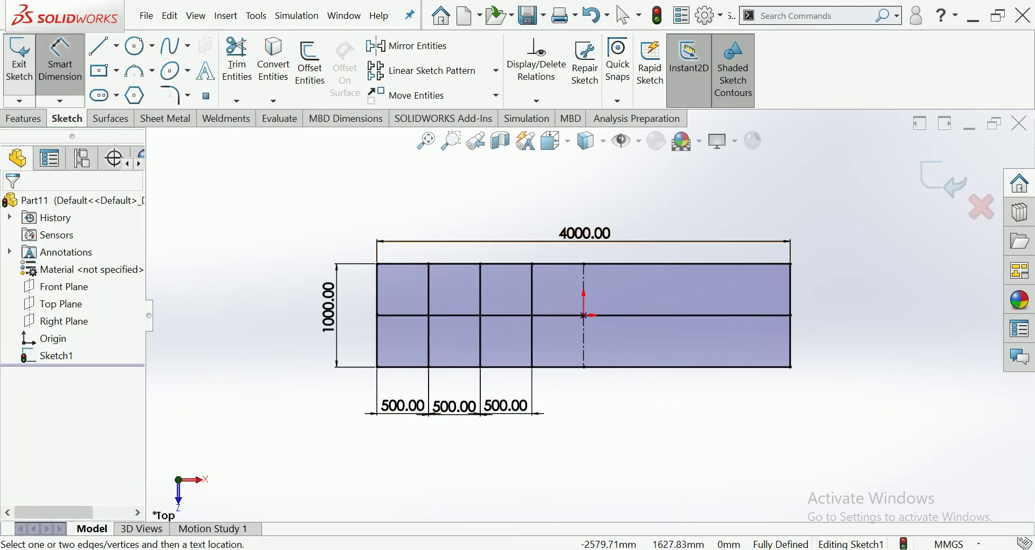
pyautogui.press('Escape')
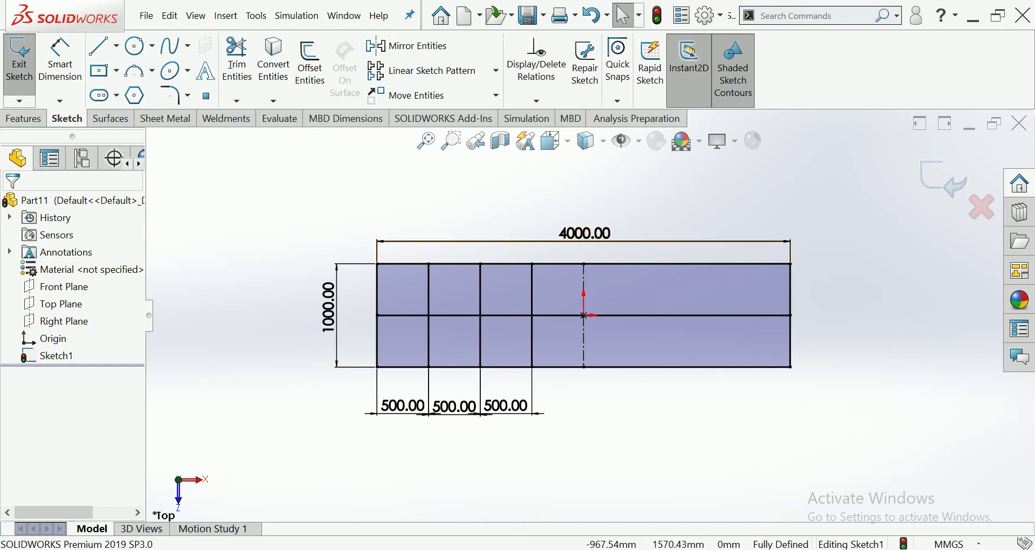
pyautogui.click(418, 46)
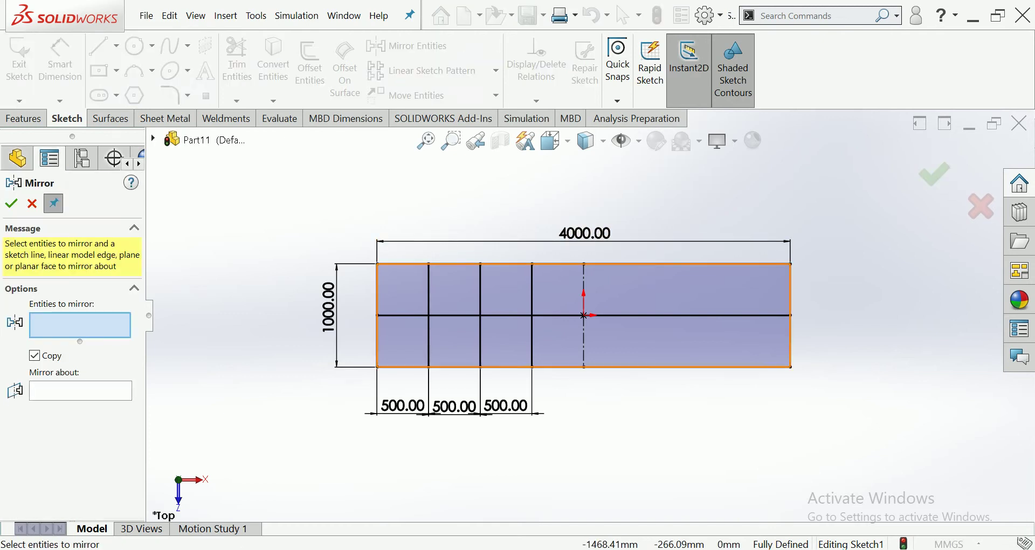
# - Mirror the three vertical lines and outline edges about the vertical centreline
pyautogui.click(428, 291)
pyautogui.click(480, 291)
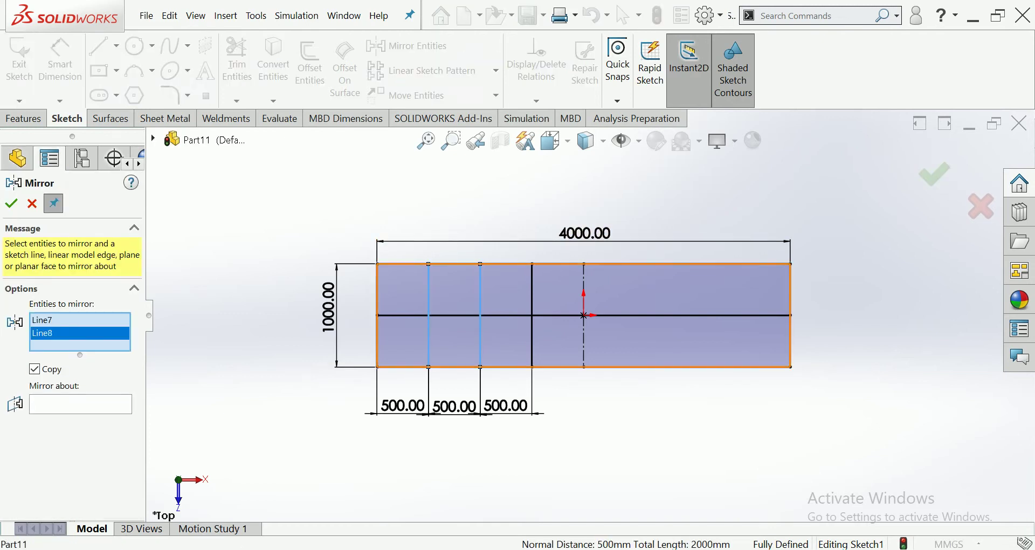
pyautogui.click(532, 263)
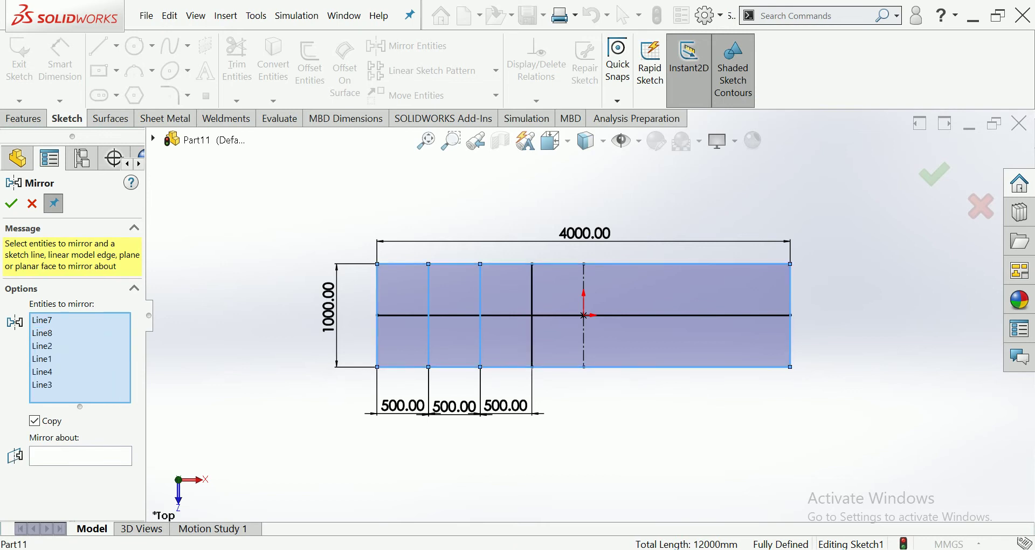
pyautogui.click(80, 455)
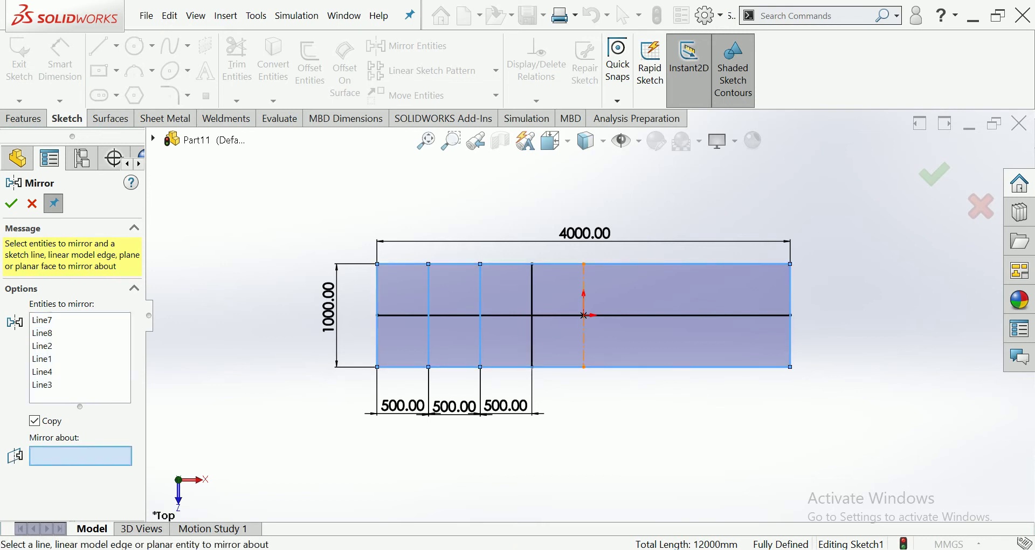
pyautogui.click(42, 346)
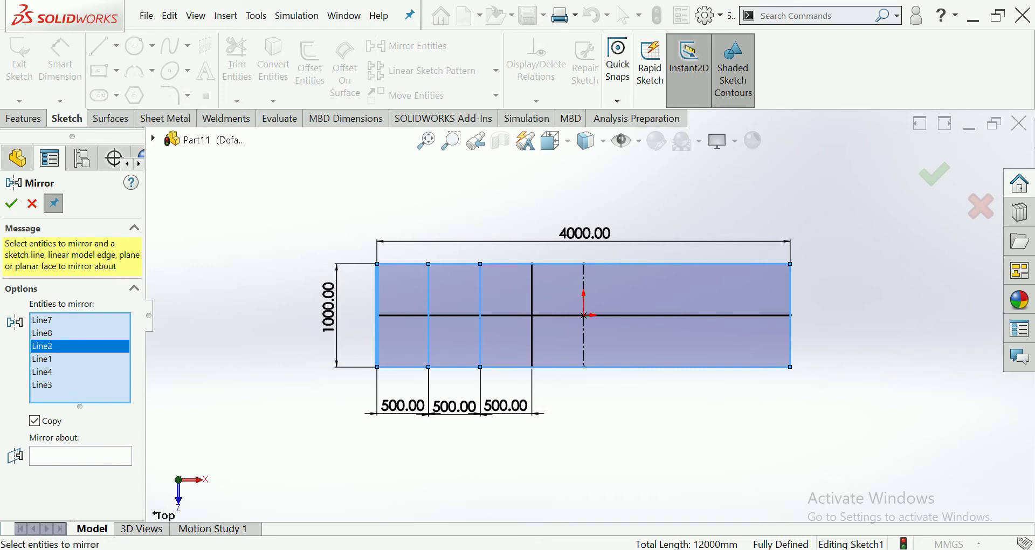
pyautogui.click(532, 334)
pyautogui.click(80, 468)
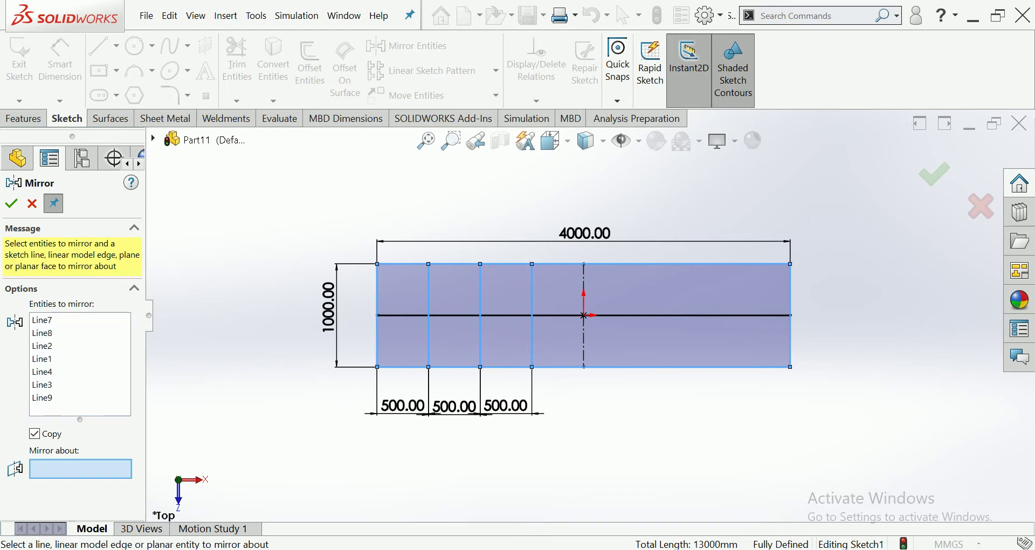
pyautogui.click(584, 335)
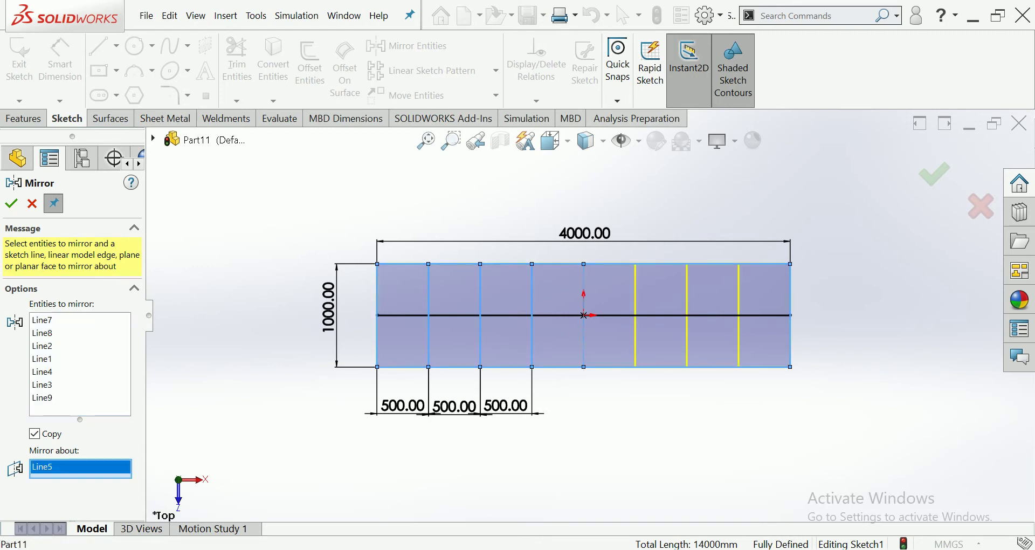
pyautogui.click(11, 204)
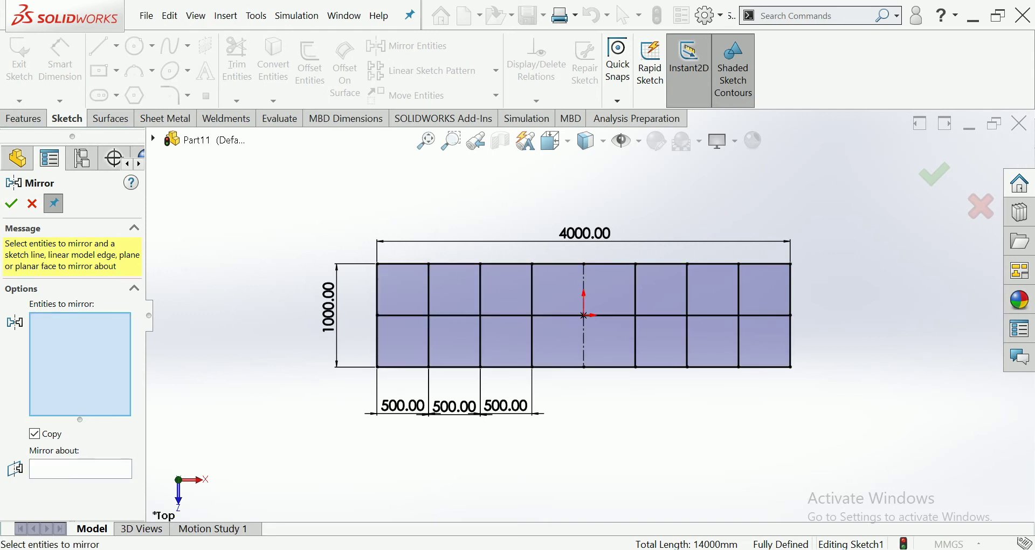
pyautogui.press('Escape')
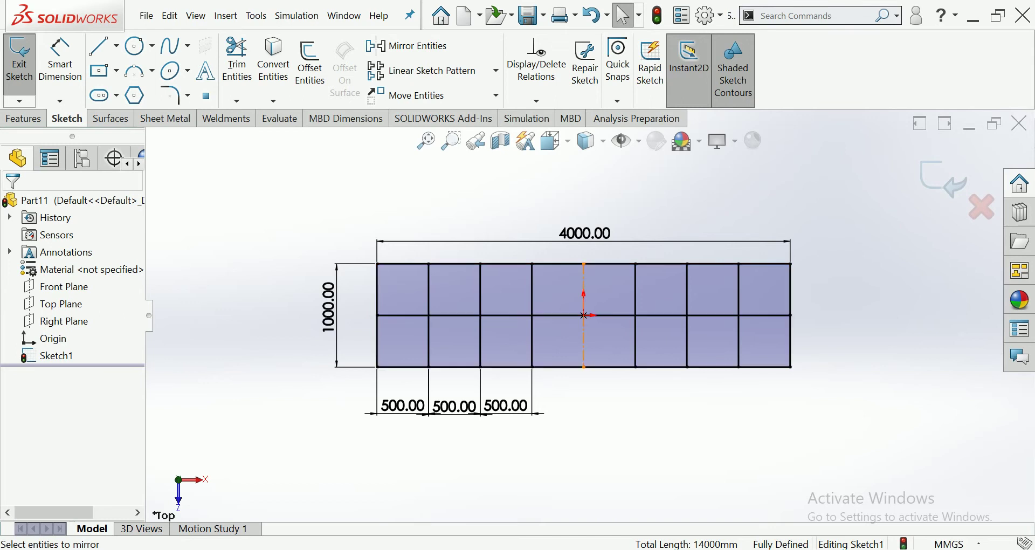
# - Turn the vertical centreline into a solid sketch line and exit Sketch1
pyautogui.click(585, 318)
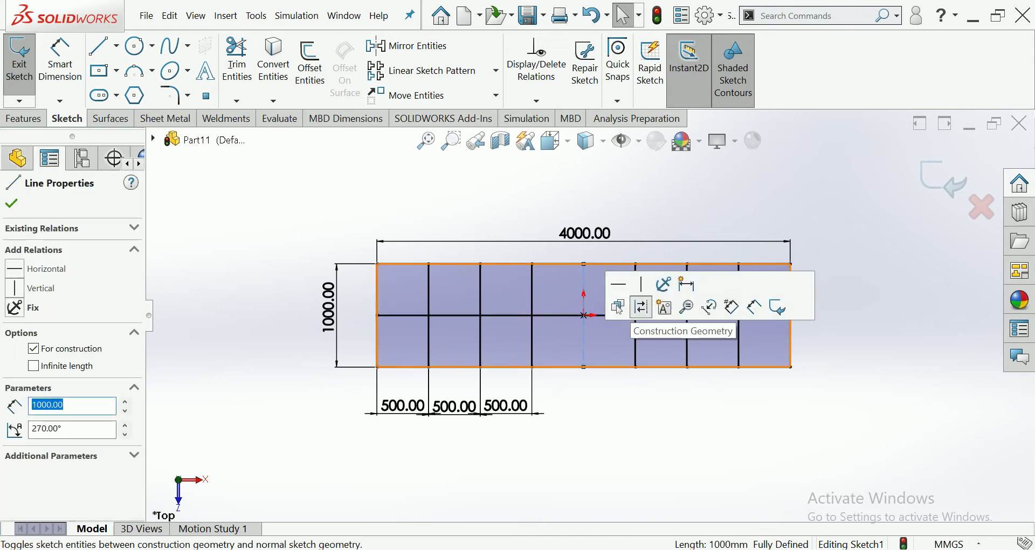
pyautogui.click(641, 307)
pyautogui.scroll(3, 586, 315)
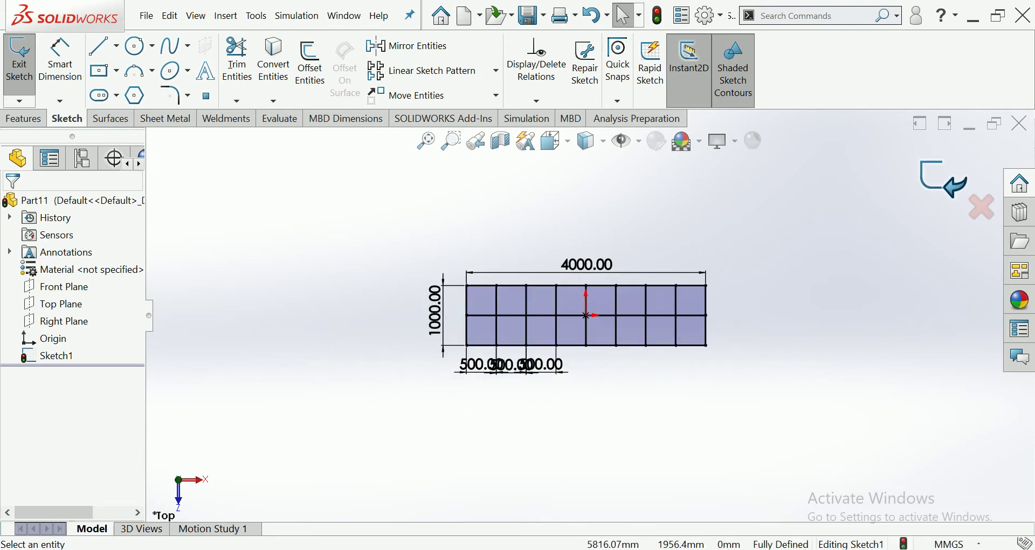
pyautogui.click(944, 178)
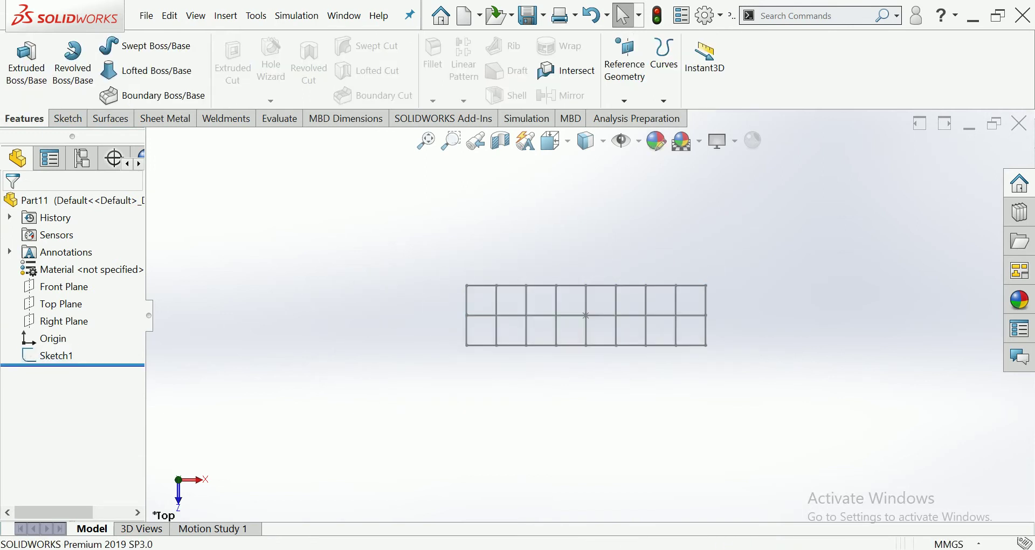
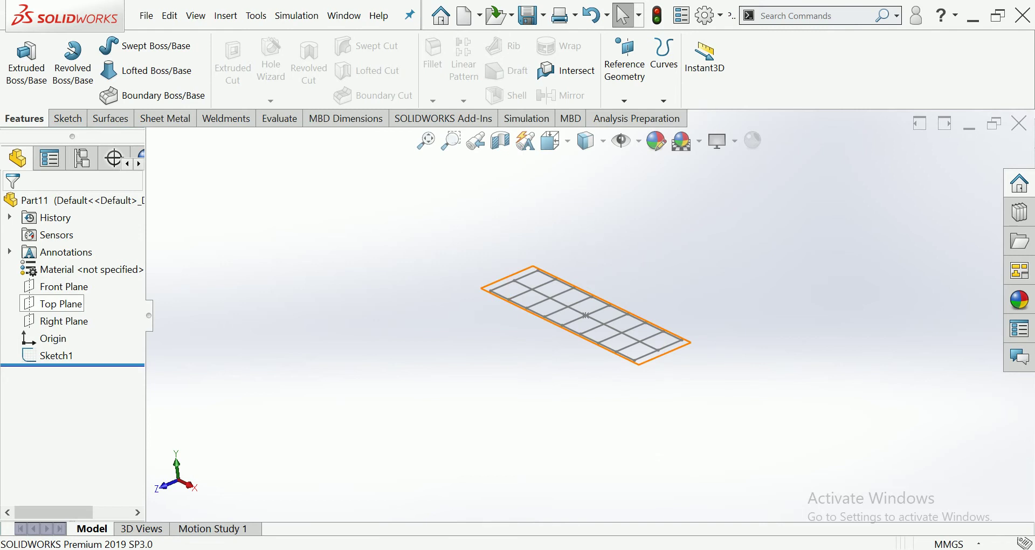
# - Create Plane1 as a reference plane offset 1000 mm from the Top Plane, then select it
pyautogui.click(59, 303)
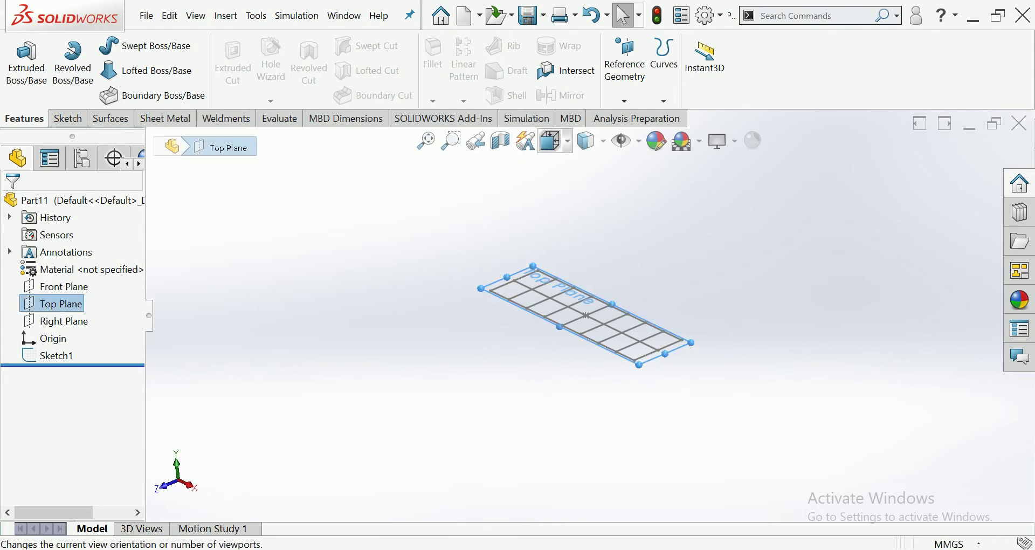
pyautogui.click(625, 65)
pyautogui.click(636, 118)
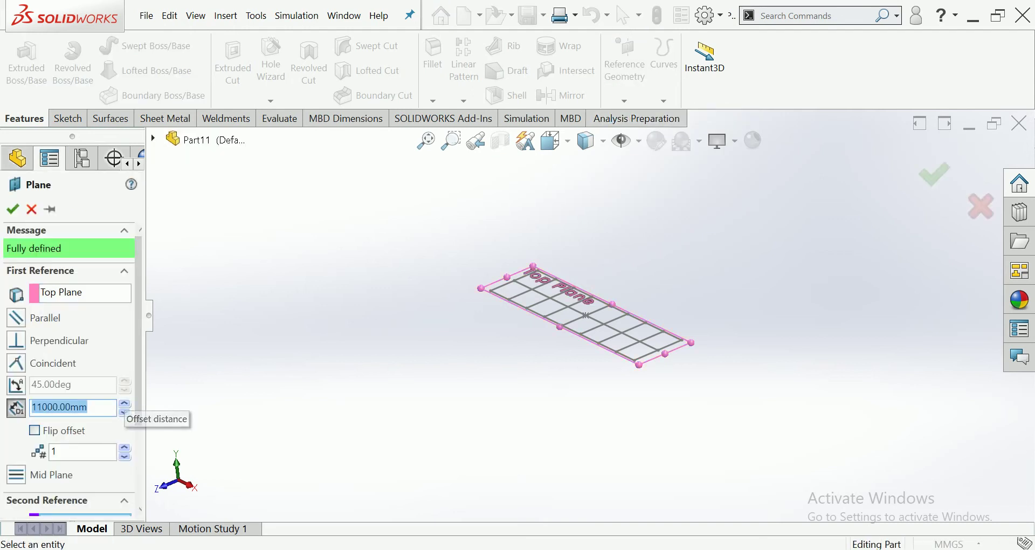
pyautogui.press('Return')
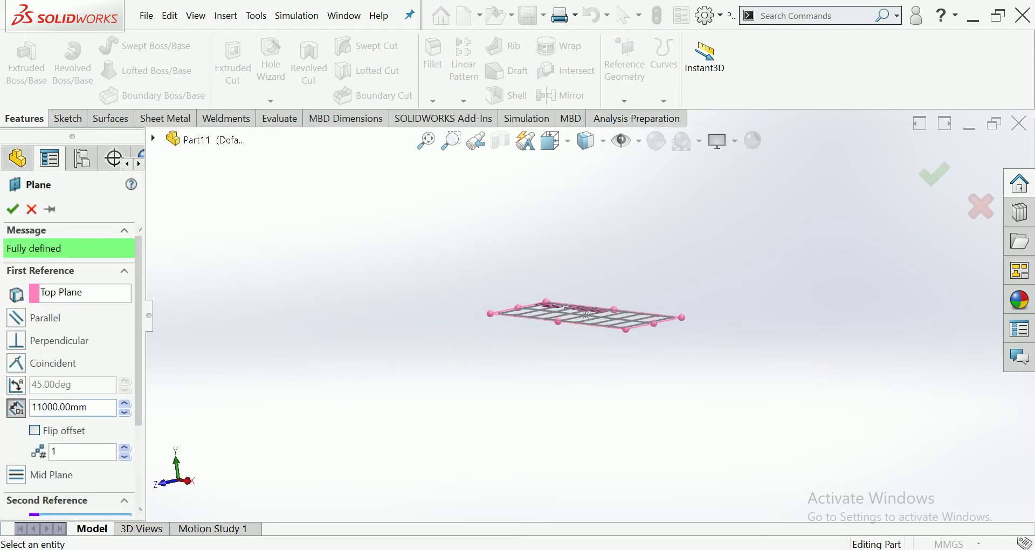
pyautogui.click(125, 412)
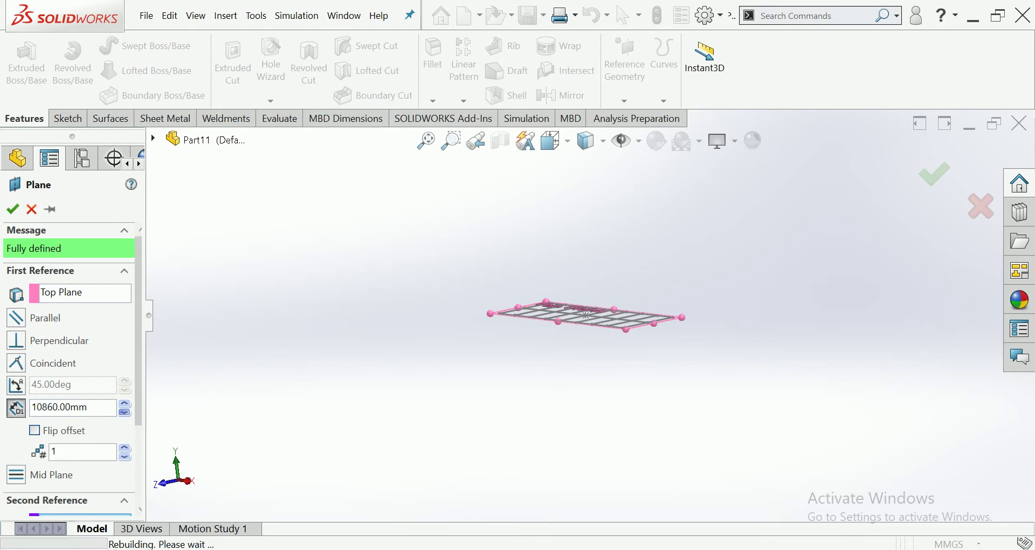
pyautogui.doubleClick(81, 407)
pyautogui.write('10')
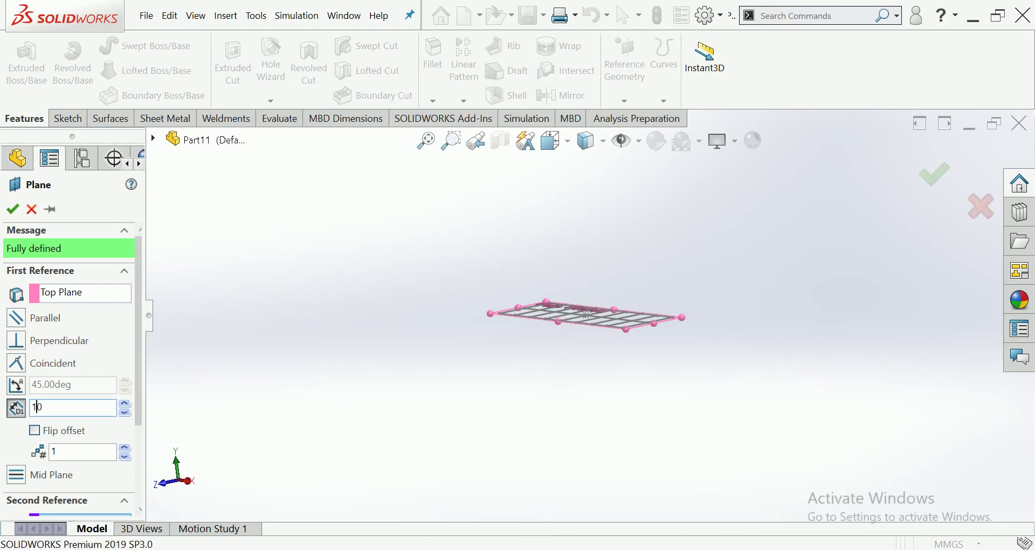
pyautogui.press('Return')
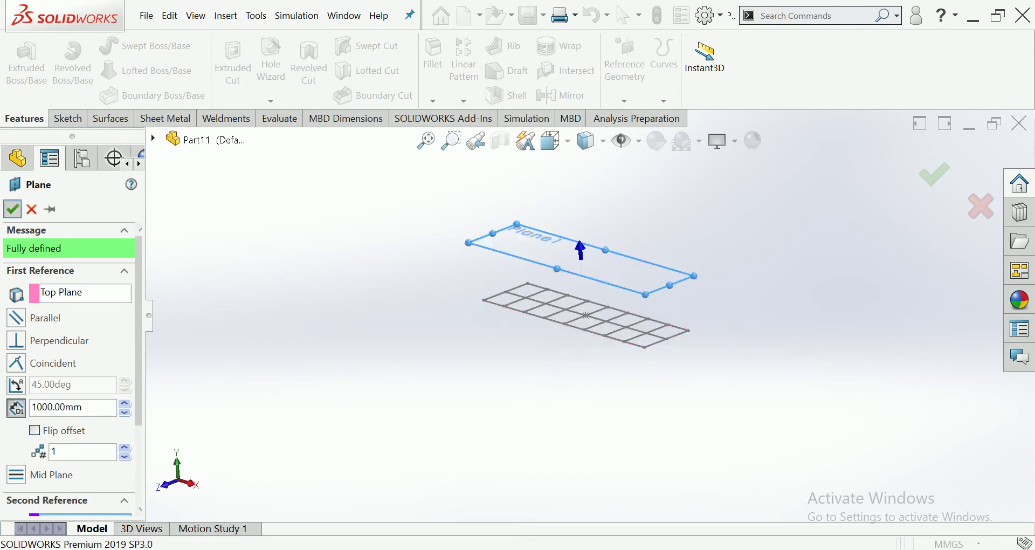
pyautogui.press('Return')
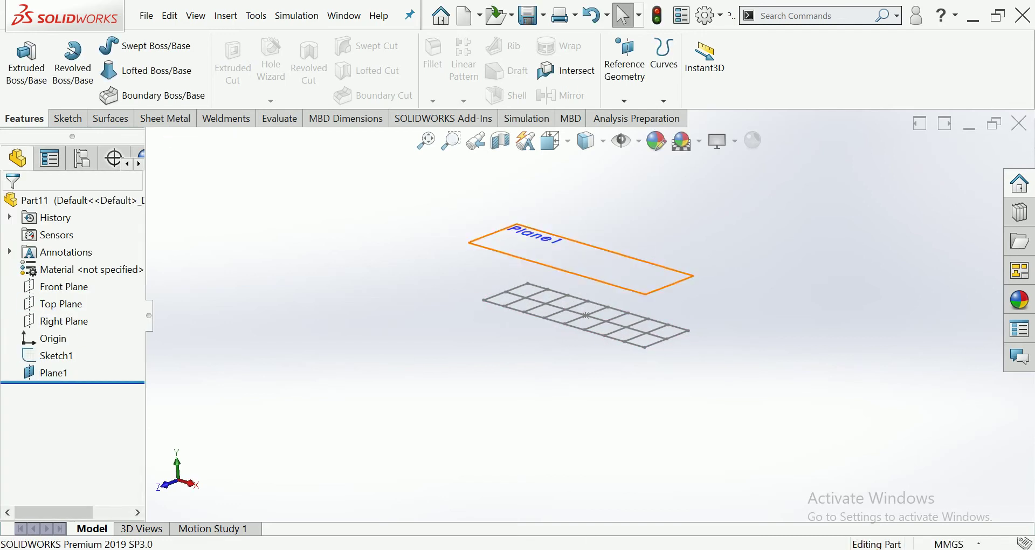
pyautogui.click(558, 236)
# - Open a new sketch on Plane1 and view it straight down (Normal To)
pyautogui.click(608, 212)
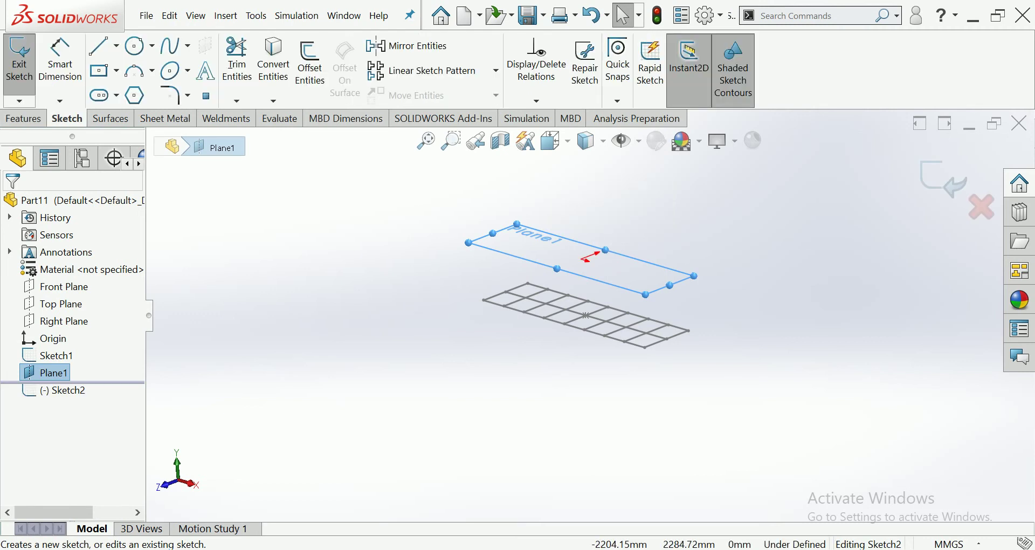
pyautogui.click(555, 141)
pyautogui.click(656, 244)
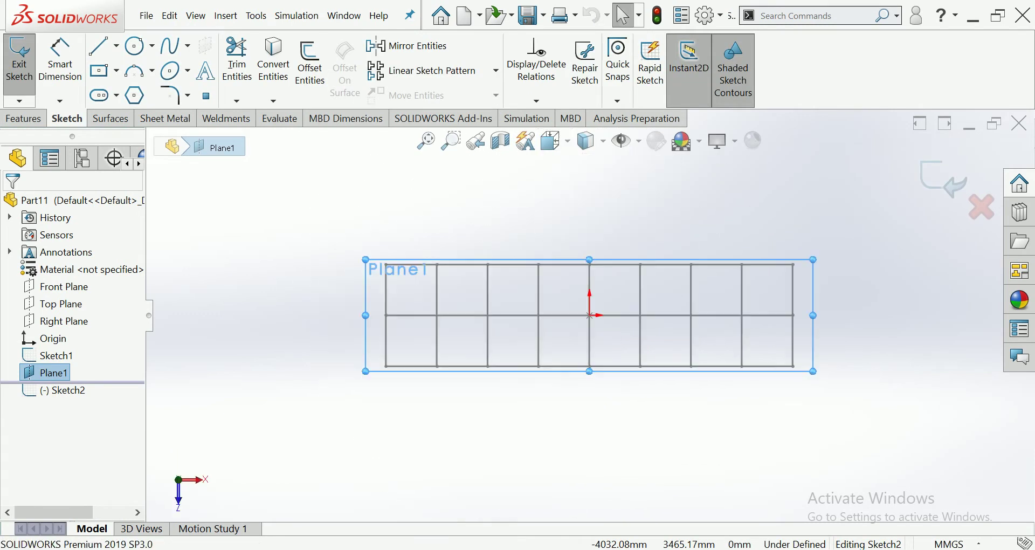
pyautogui.press('Escape')
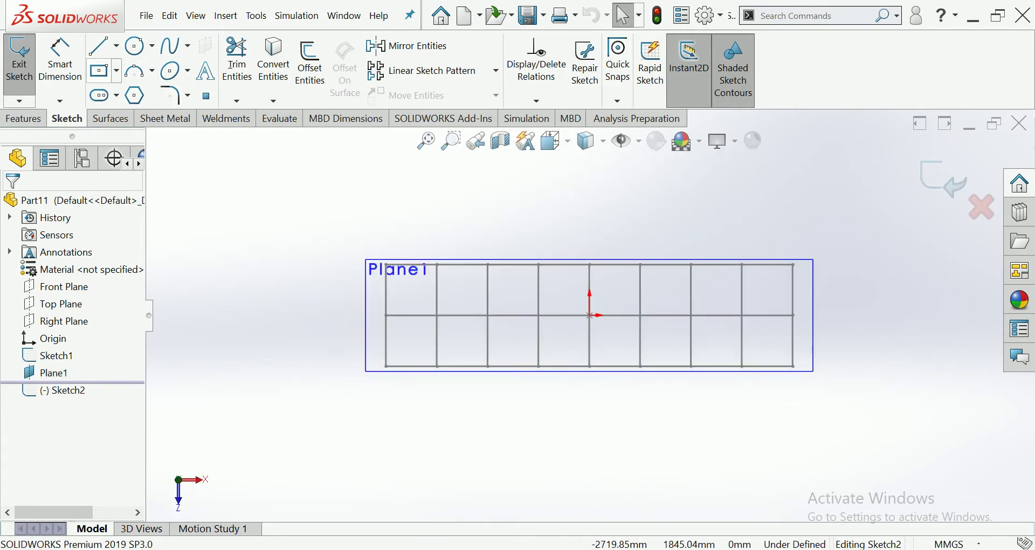
# - Draw a corner rectangle from the grid's lower-left to upper-right corner, checking it in 3-D
pyautogui.click(99, 70)
pyautogui.scroll(-3, 409, 288)
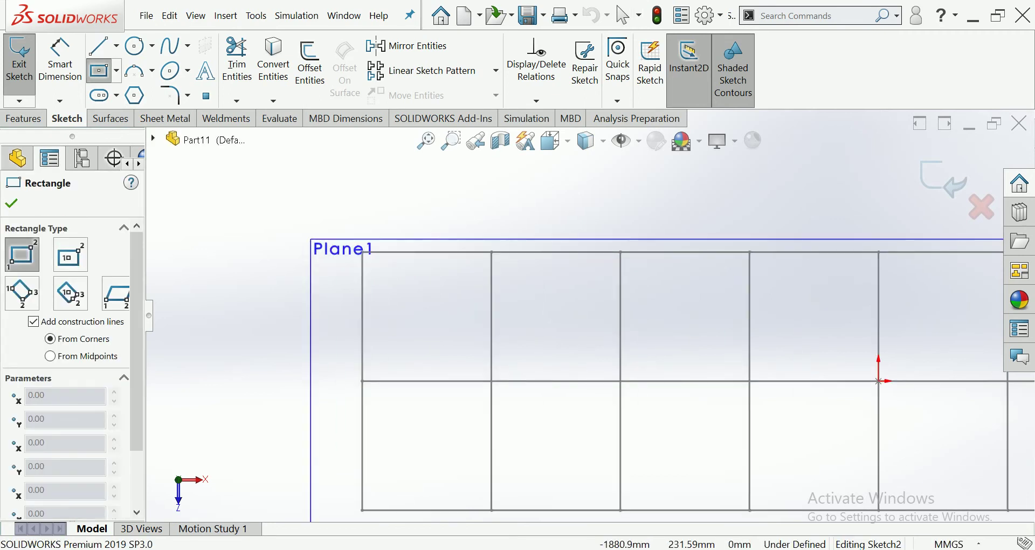
pyautogui.scroll(2, 458, 428)
pyautogui.click(458, 428)
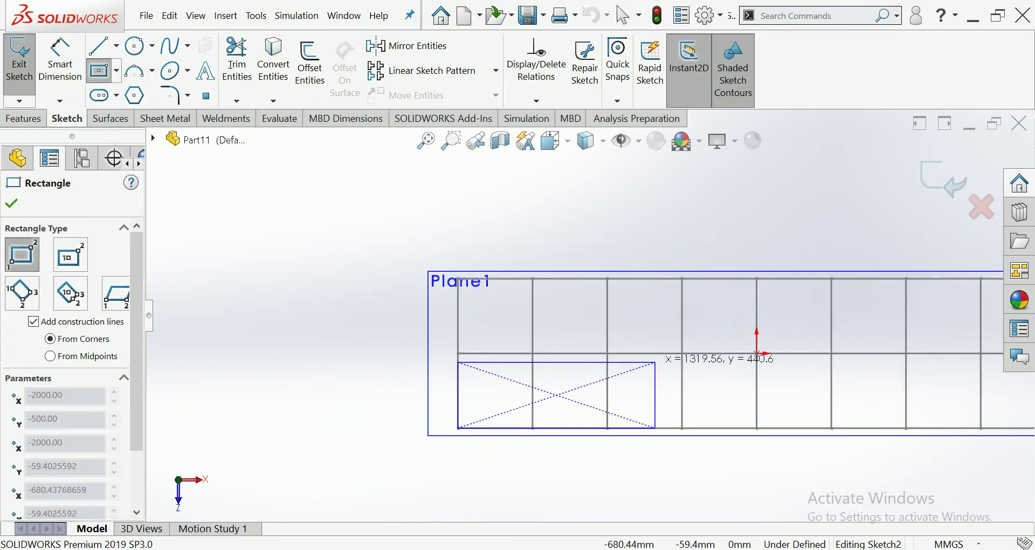
pyautogui.scroll(2, 755, 324)
pyautogui.click(912, 289)
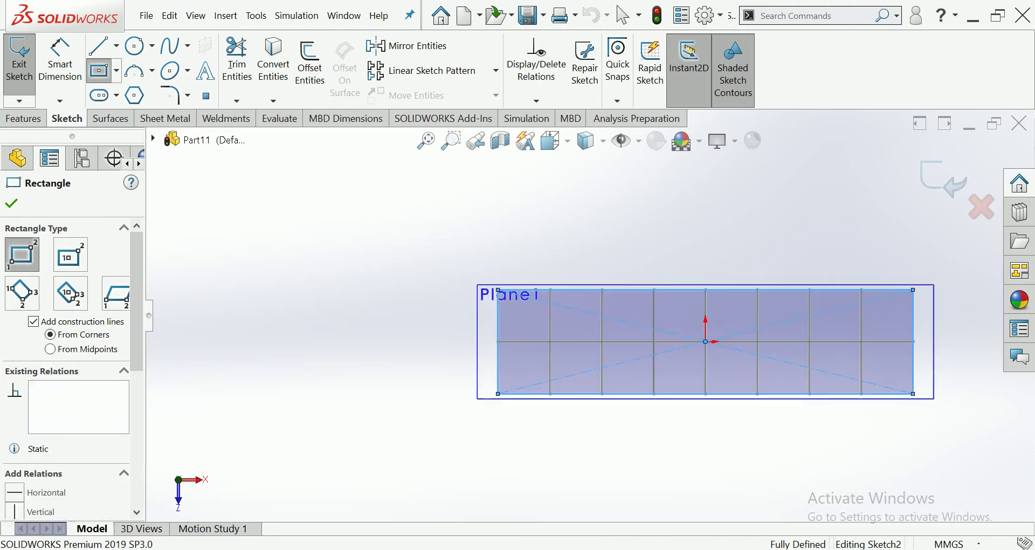
pyautogui.press('Escape')
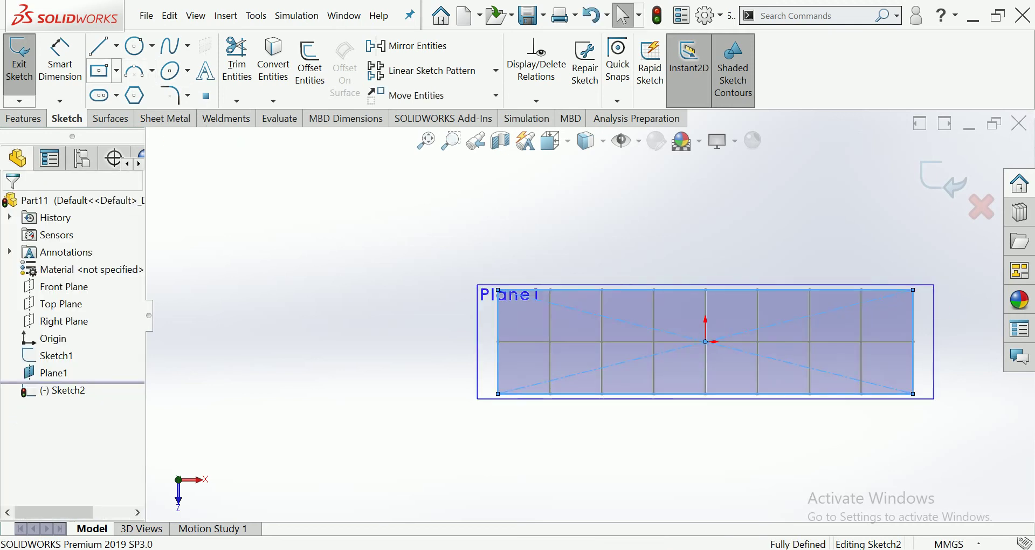
pyautogui.hotkey('ctrl', '7')
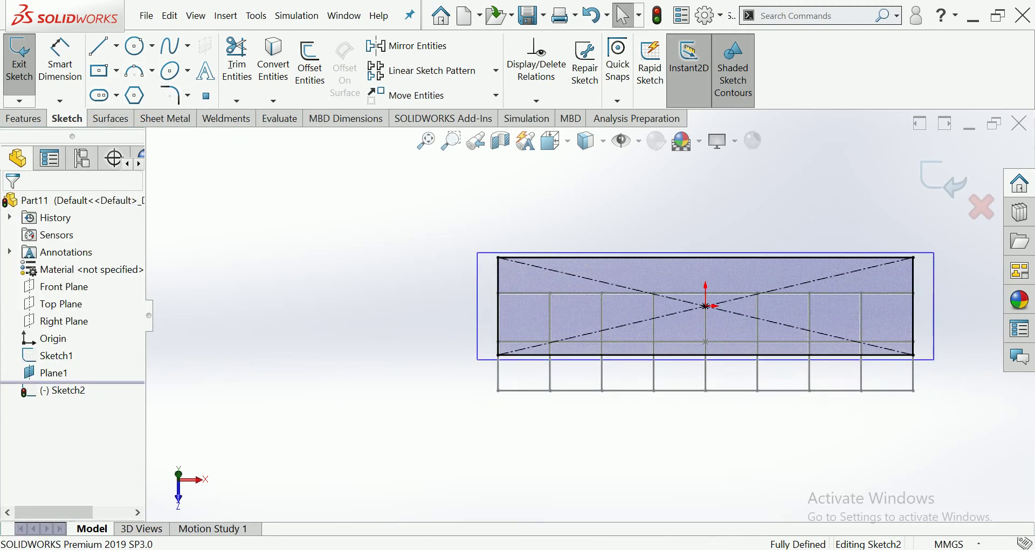
pyautogui.moveTo(620, 302); pyautogui.dragTo(701, 292, button='middle')
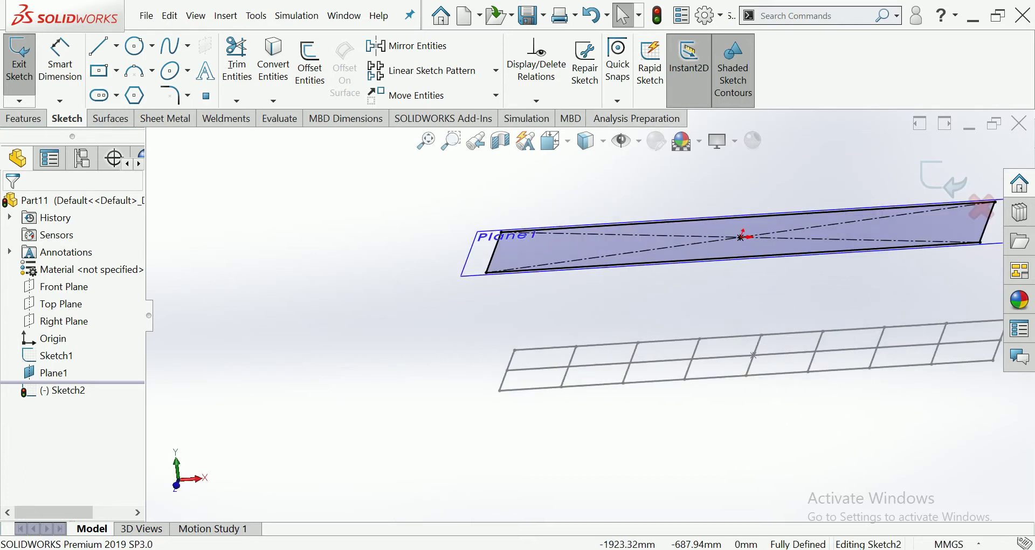
pyautogui.moveTo(593, 324)
pyautogui.mouseDown(button='middle')
pyautogui.moveTo(621, 378)
pyautogui.moveTo(647, 388)
pyautogui.mouseUp(button='middle')
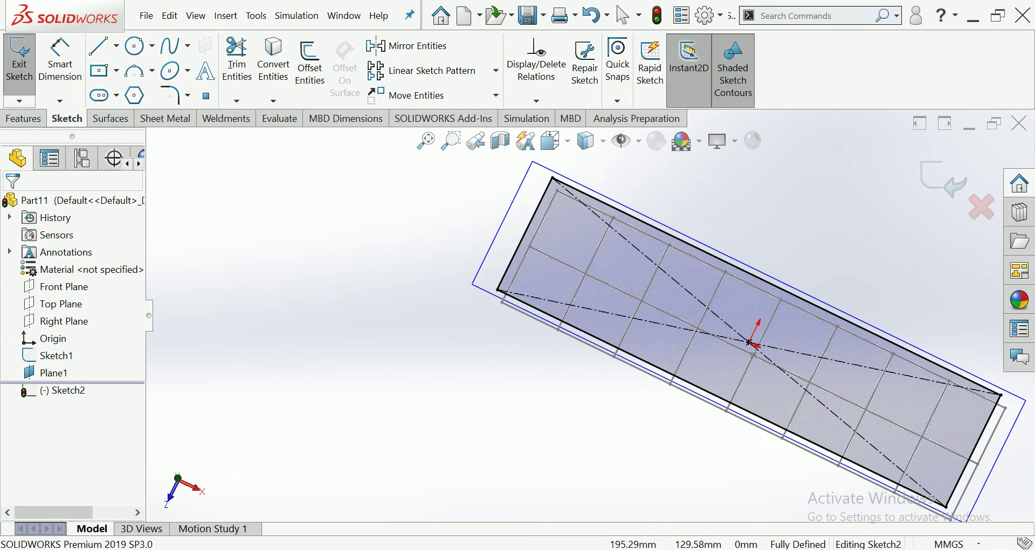
pyautogui.click(555, 141)
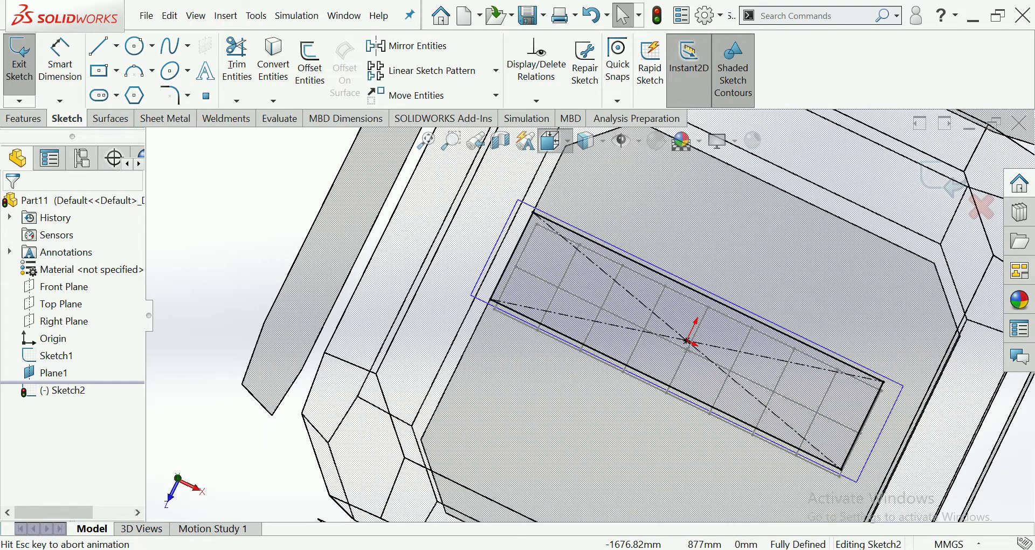
pyautogui.click(577, 205)
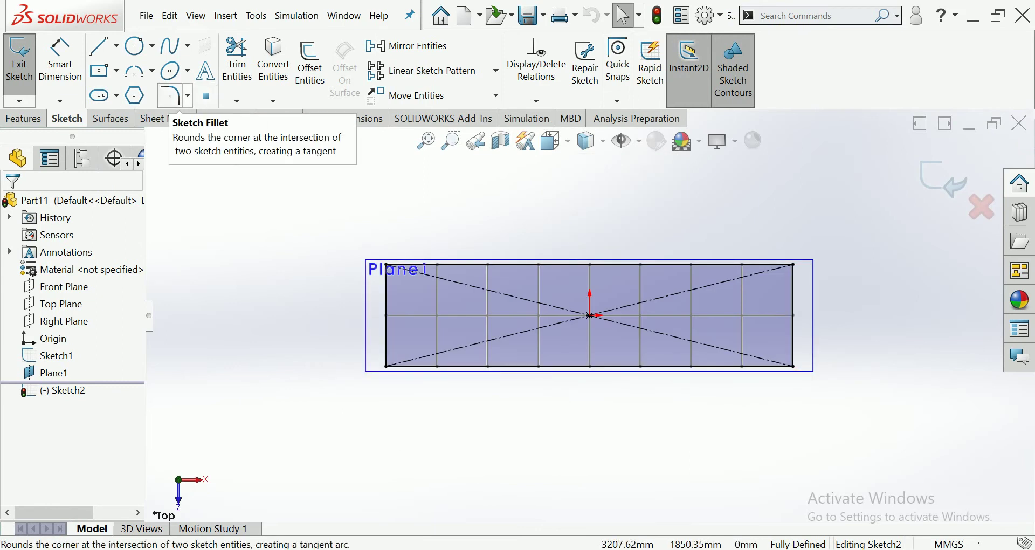
# - Draw two short vertical lines up from the rectangle's top edge to mark a gap
pyautogui.click(99, 46)
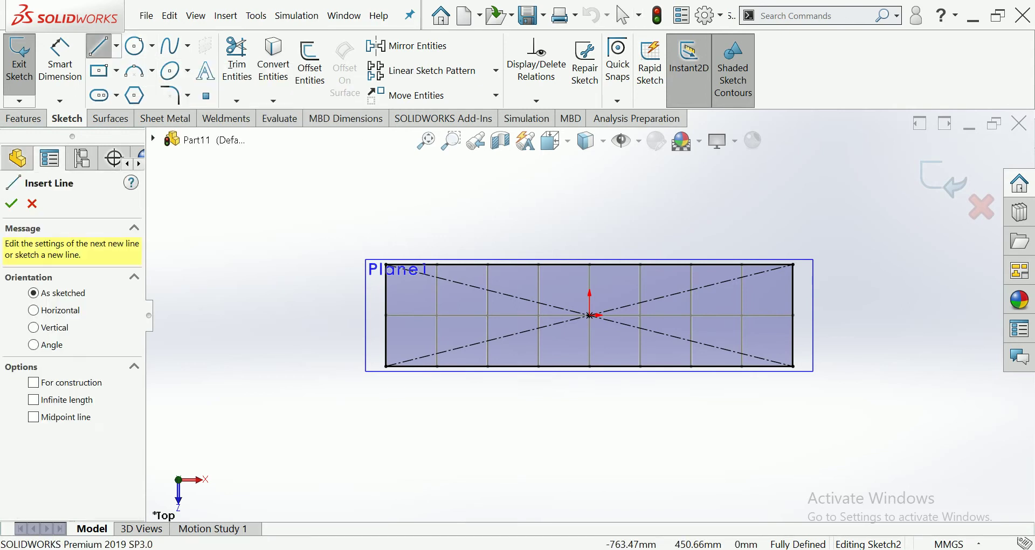
pyautogui.click(539, 265)
pyautogui.click(538, 235)
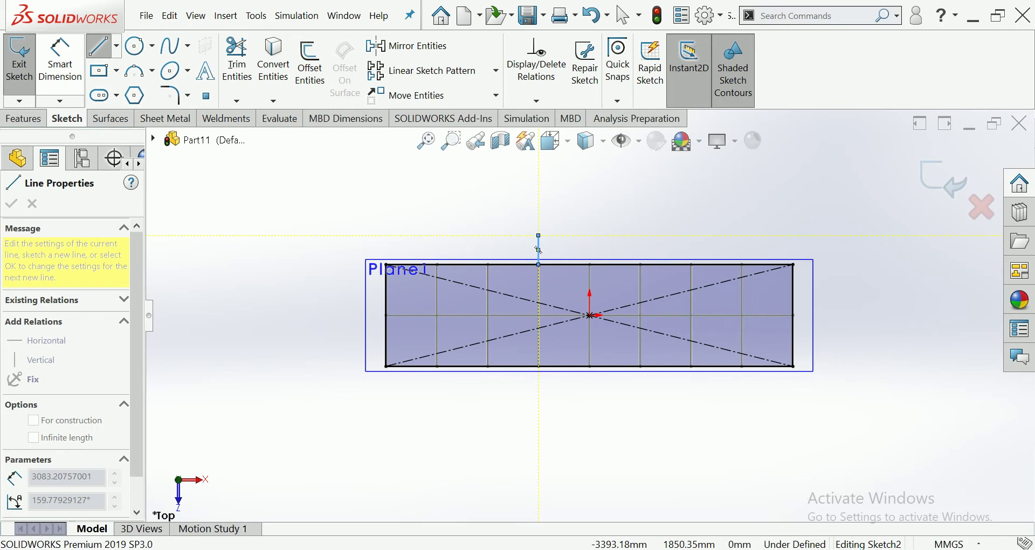
pyautogui.press('Escape')
pyautogui.click(100, 45)
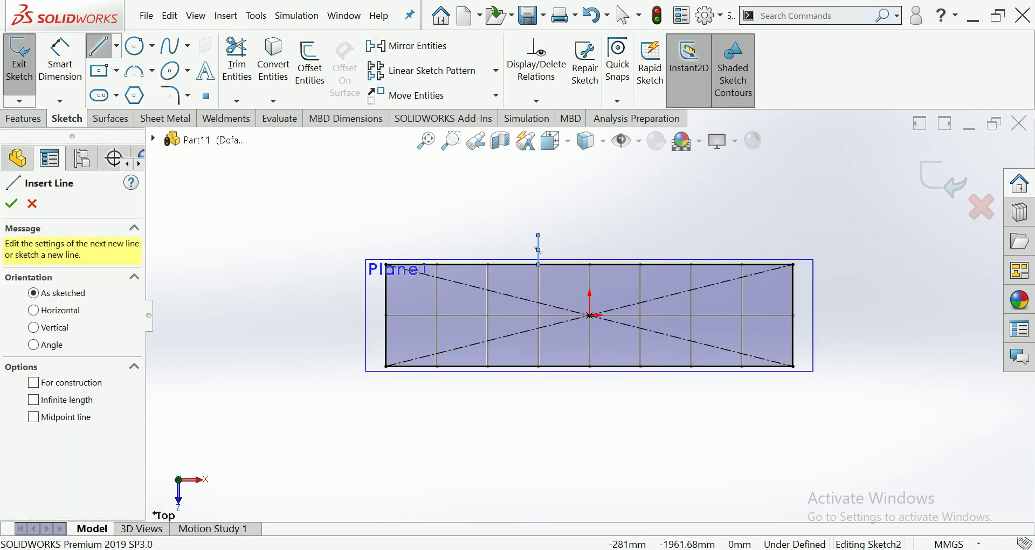
pyautogui.click(672, 284)
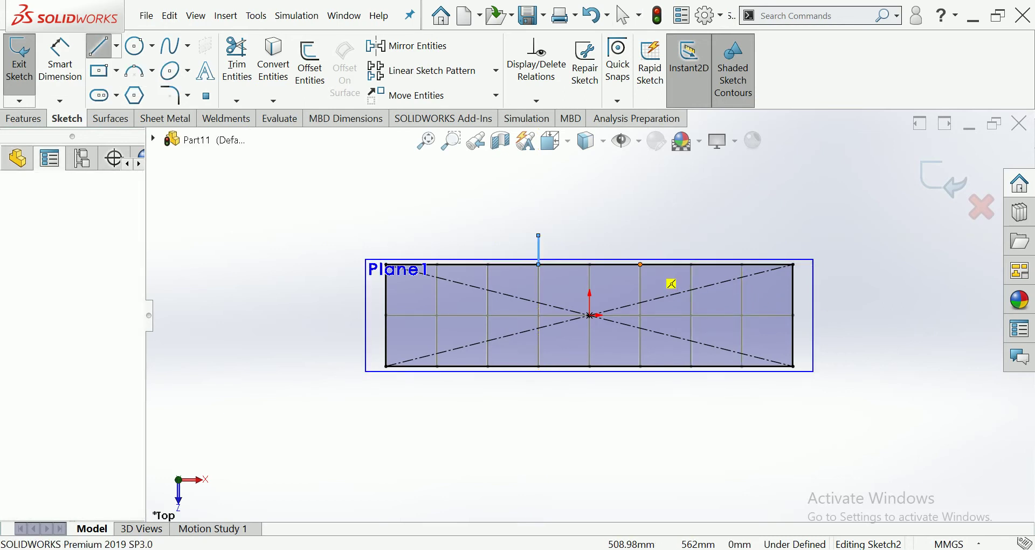
pyautogui.click(641, 264)
pyautogui.click(640, 227)
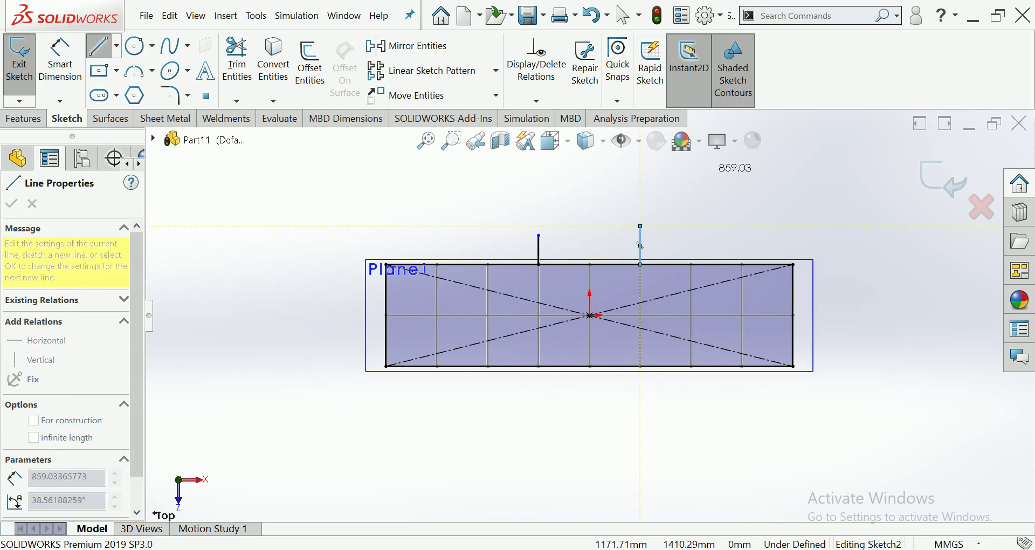
pyautogui.press('Escape')
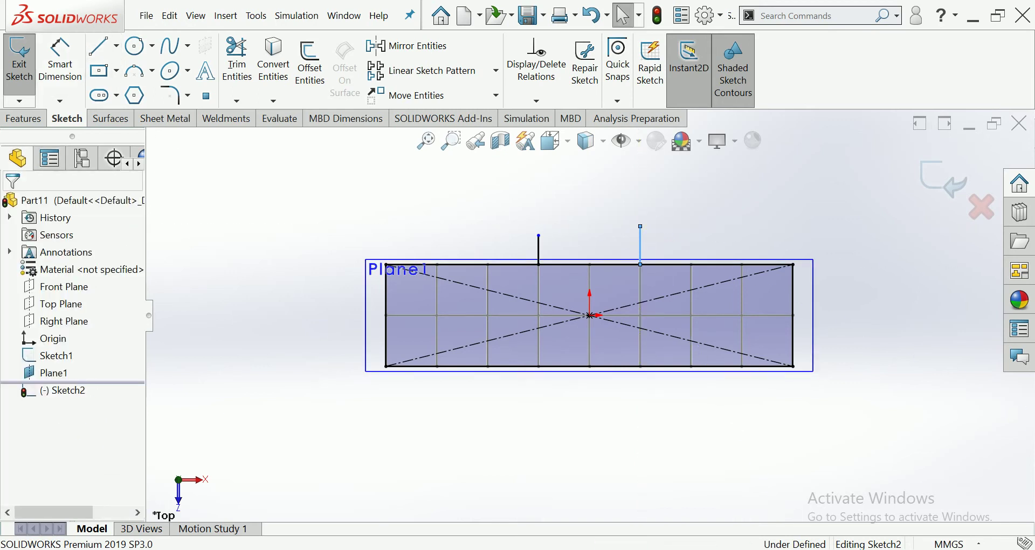
# - Trim the top edge between the two marker lines, then delete both marker lines
pyautogui.click(237, 61)
pyautogui.moveTo(610, 248); pyautogui.dragTo(610, 265)
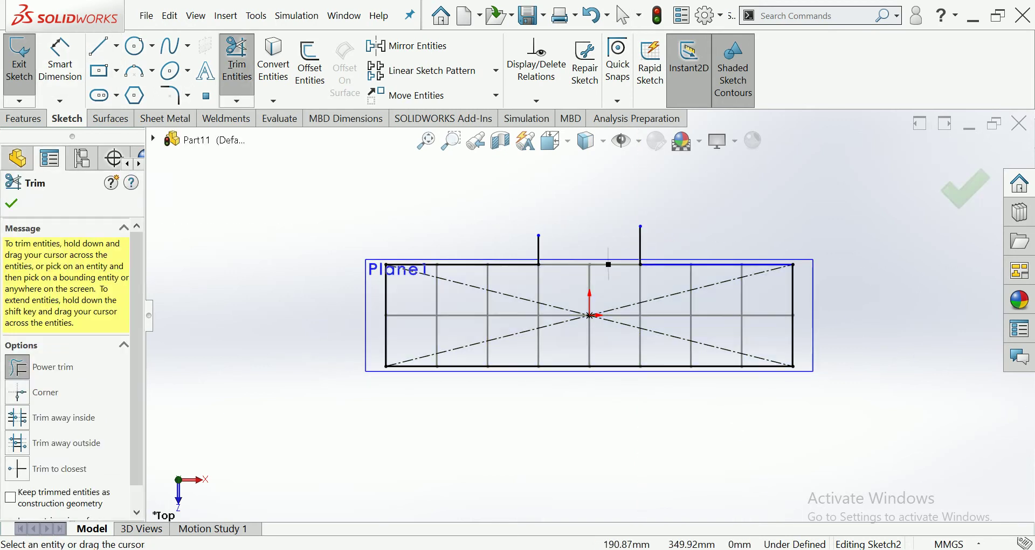
pyautogui.press('Escape')
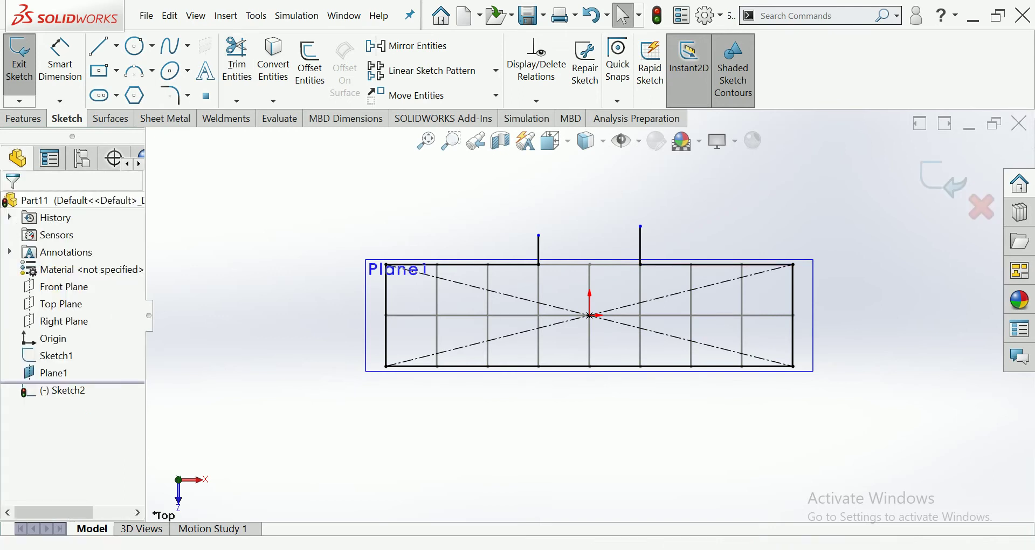
pyautogui.click(540, 249)
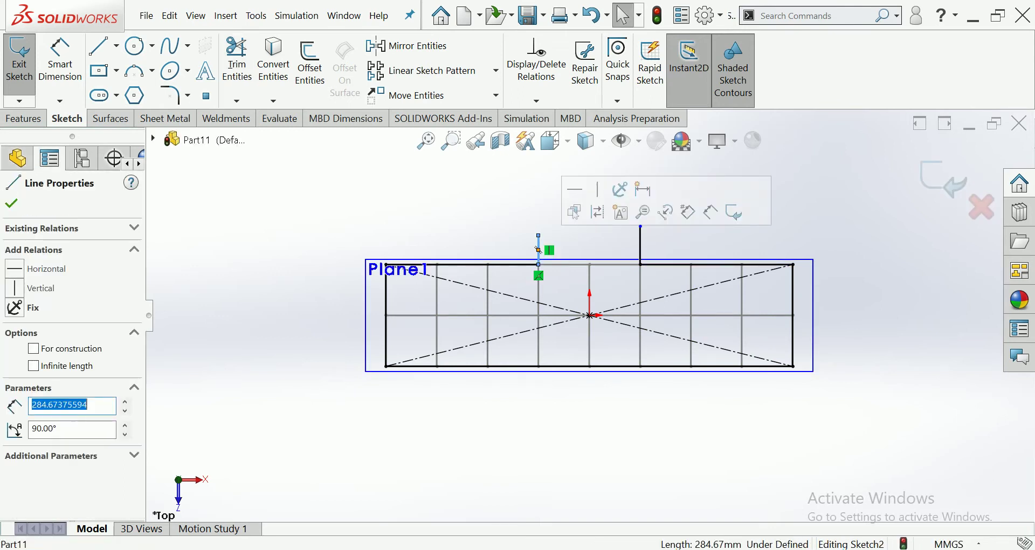
pyautogui.press('Delete')
pyautogui.click(640, 243)
pyautogui.press('Delete')
pyautogui.hotkey('ctrl', '7')
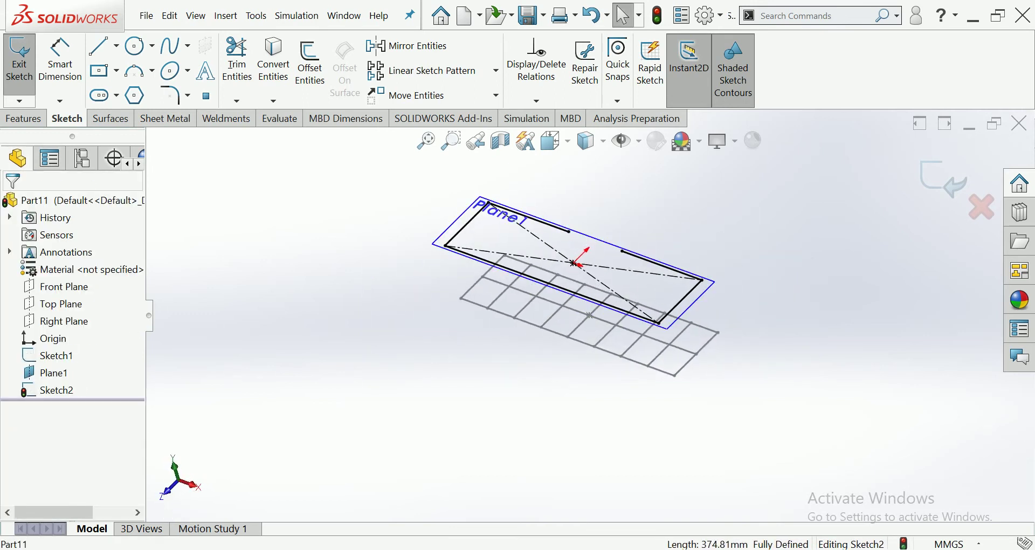
pyautogui.rightClick(712, 283)
pyautogui.press('Escape')
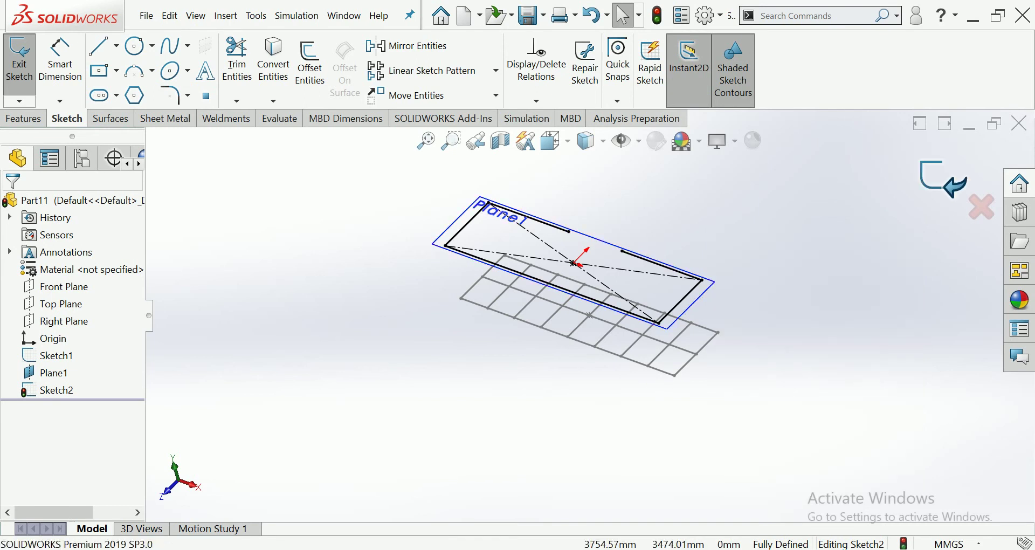
# - Hide Plane1 and start a new 3D sketch
pyautogui.rightClick(712, 282)
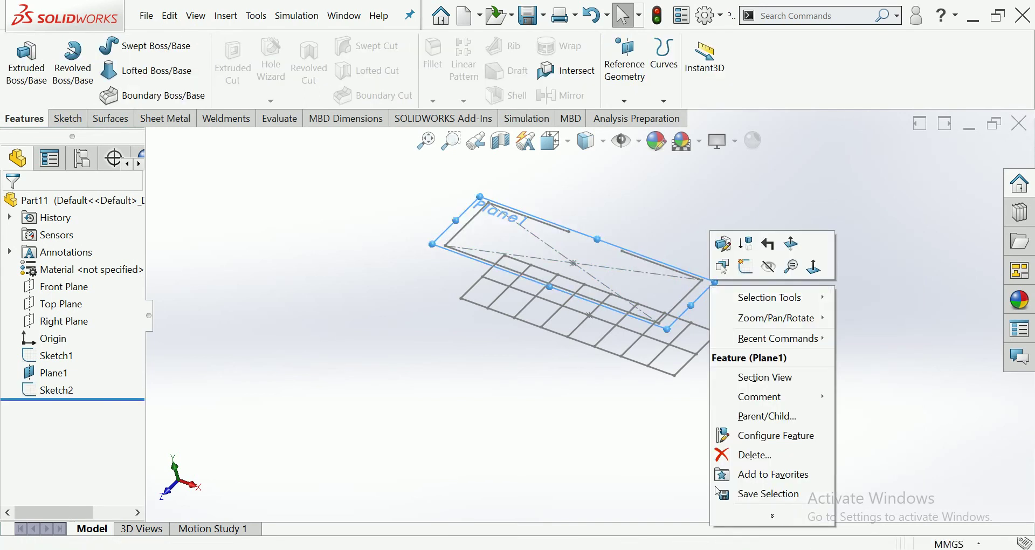
pyautogui.click(768, 267)
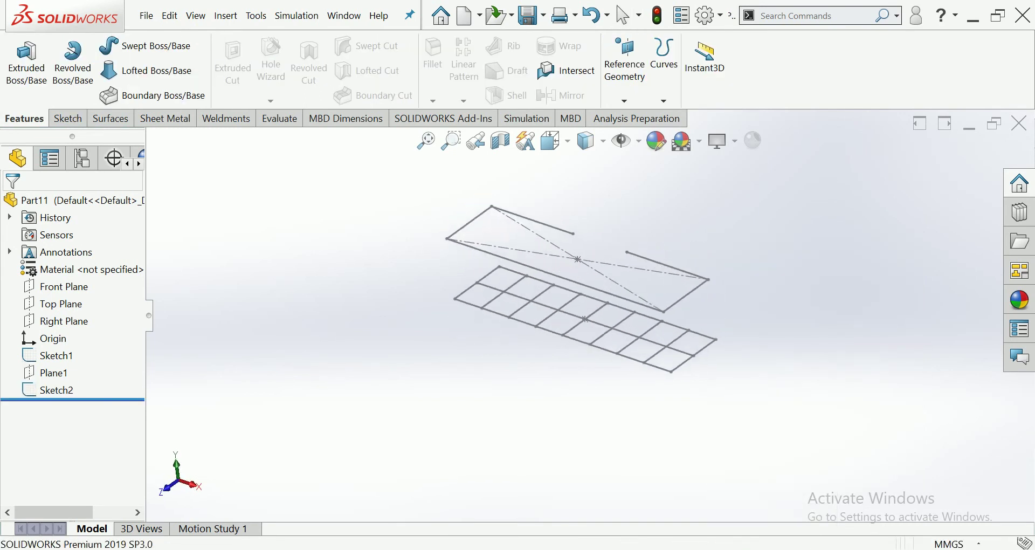
pyautogui.click(68, 118)
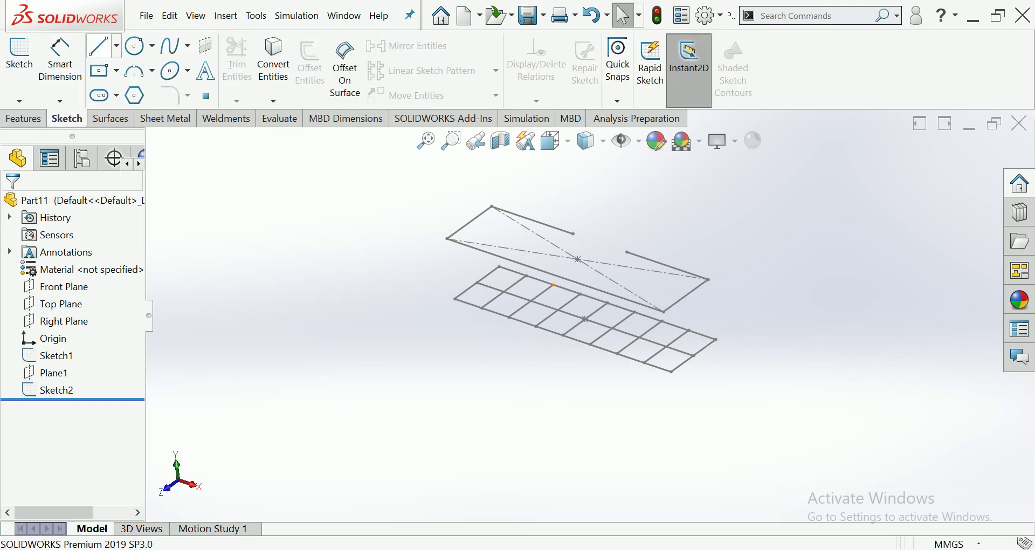
pyautogui.click(99, 46)
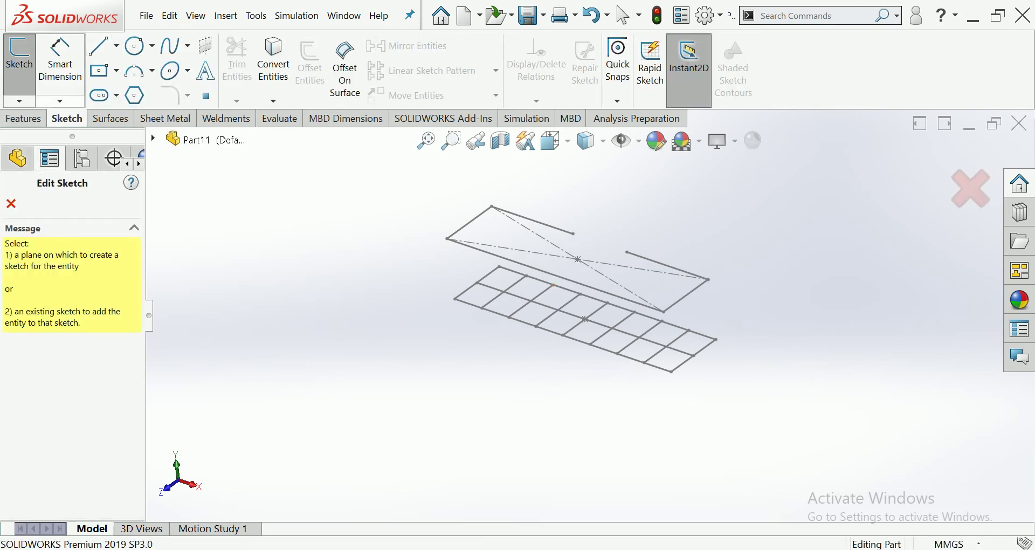
pyautogui.click(19, 100)
pyautogui.click(51, 137)
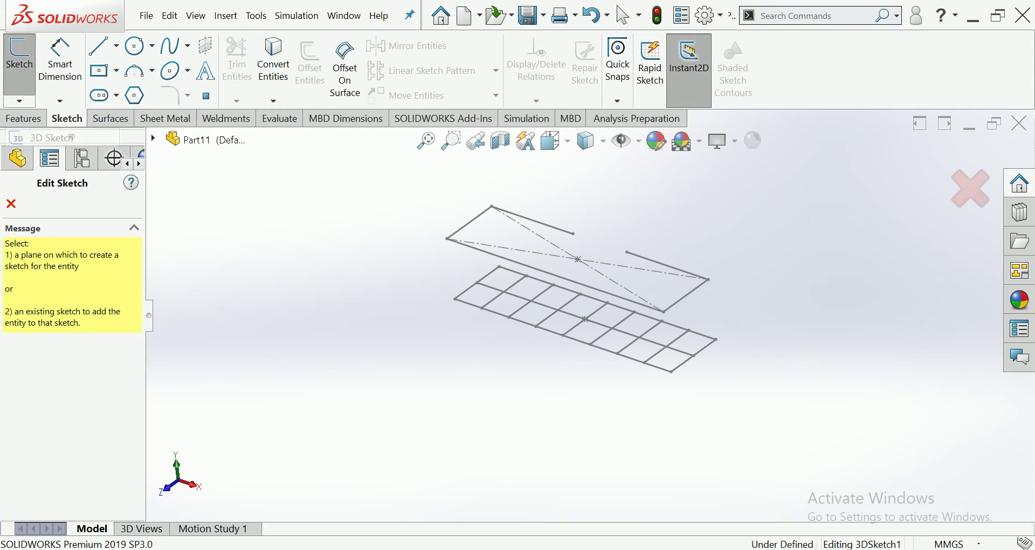
# - Draw three vertical legs from the raised rectangle's corners down to the grid, including the upper-left one
pyautogui.click(573, 233)
pyautogui.scroll(-5, 575, 283)
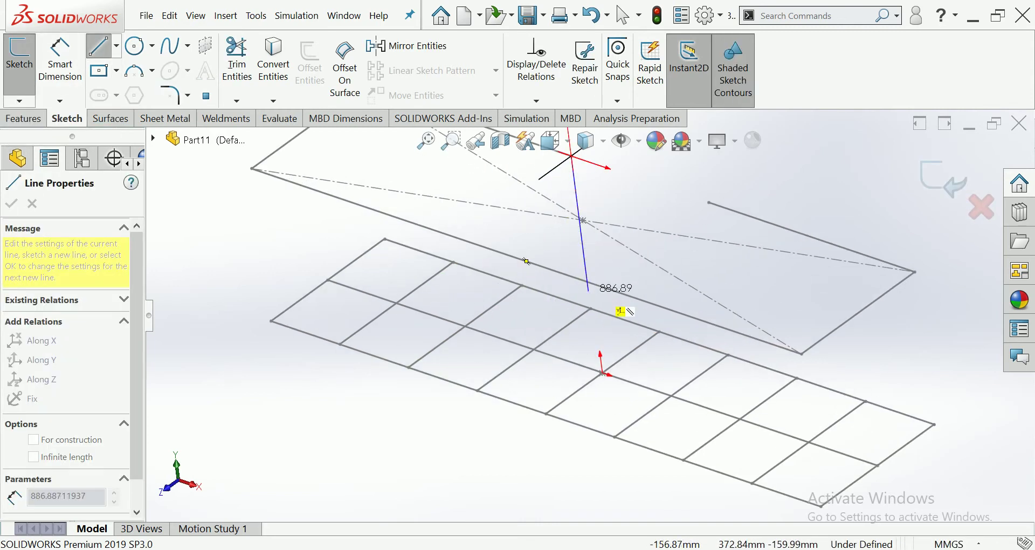
pyautogui.click(623, 326)
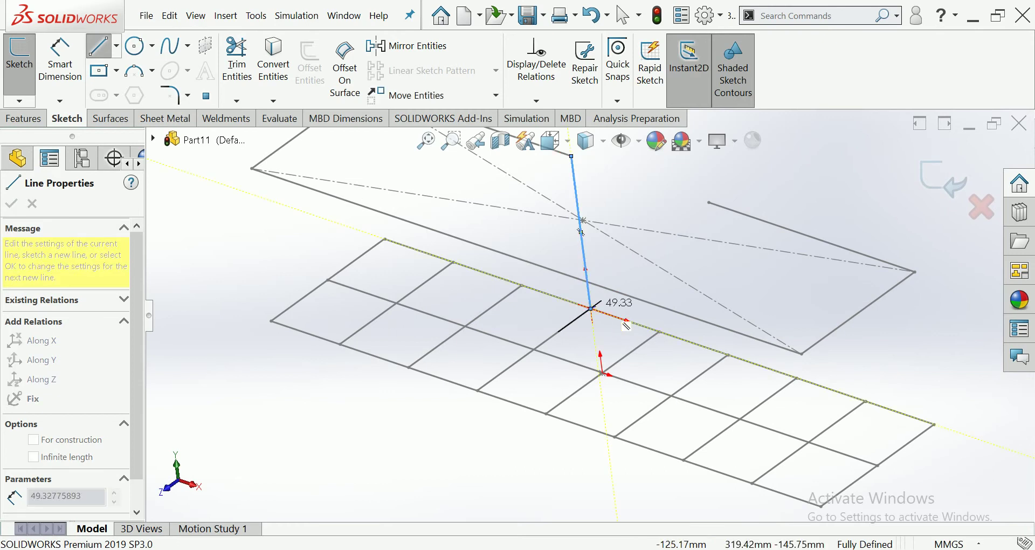
pyautogui.press('Escape')
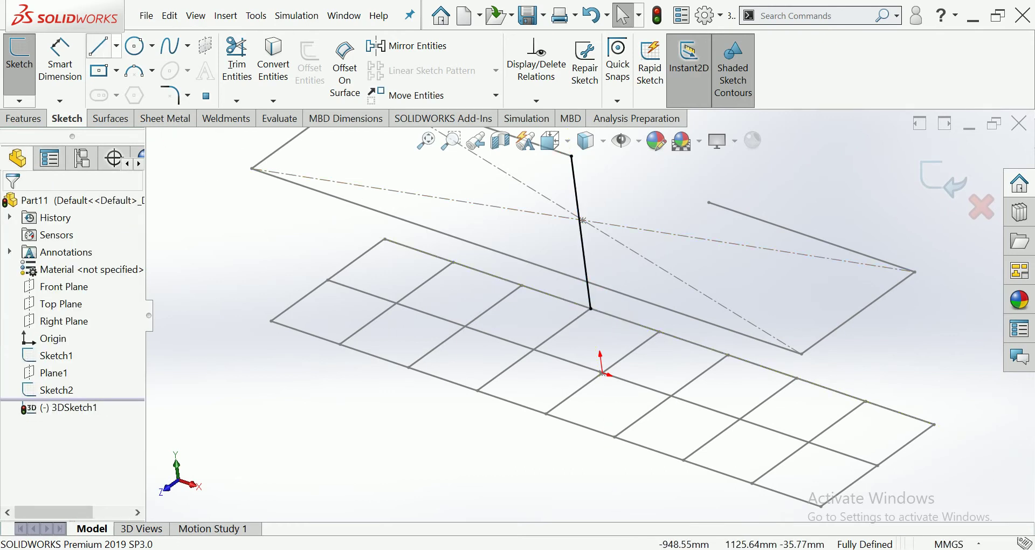
pyautogui.press('l')
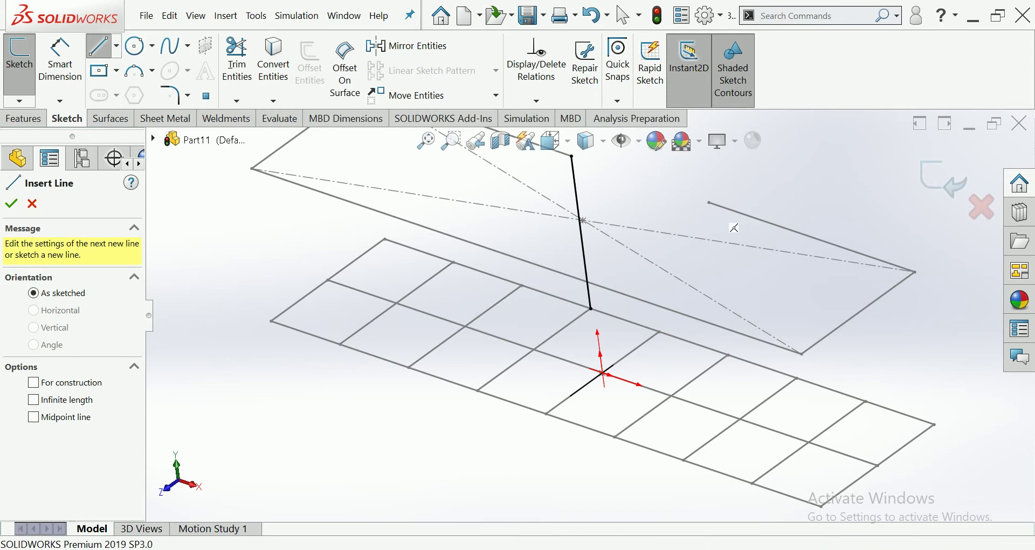
pyautogui.click(708, 203)
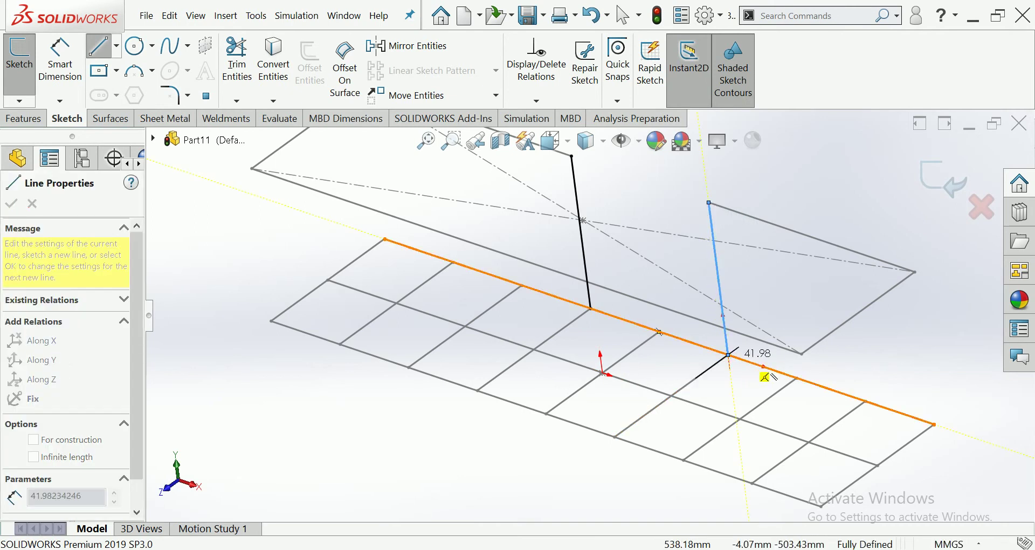
pyautogui.click(729, 355)
pyautogui.press('Escape')
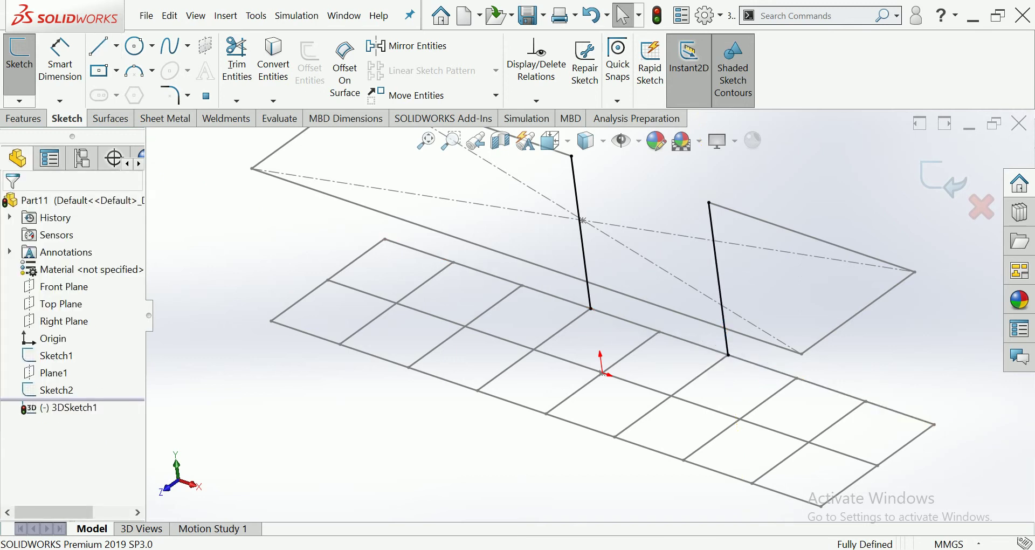
pyautogui.scroll(1, 591, 314)
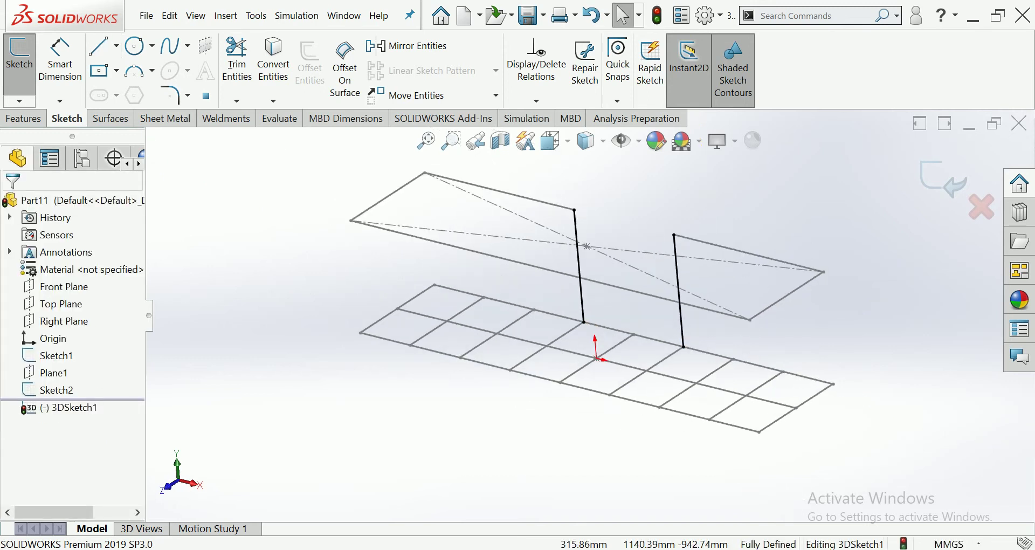
pyautogui.press('l')
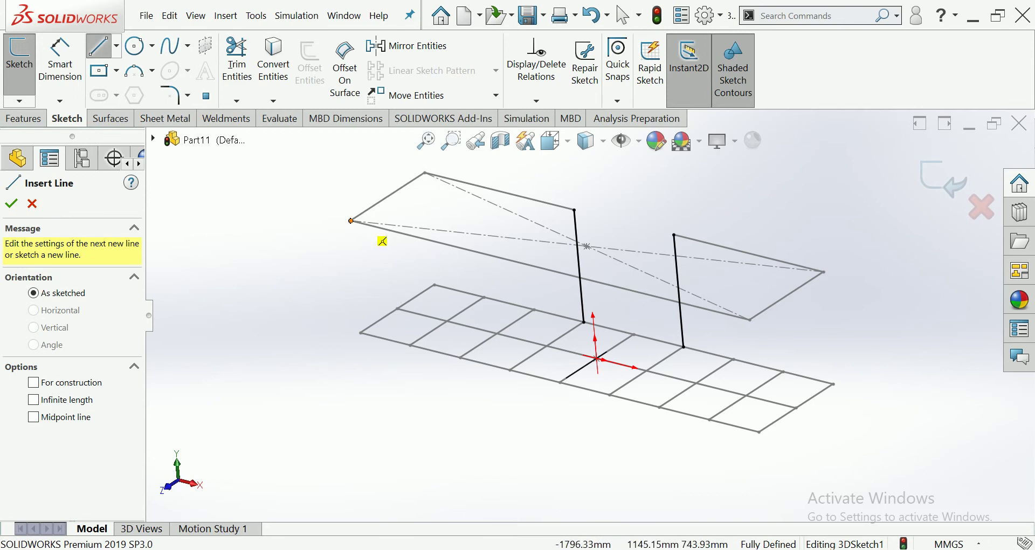
pyautogui.click(351, 221)
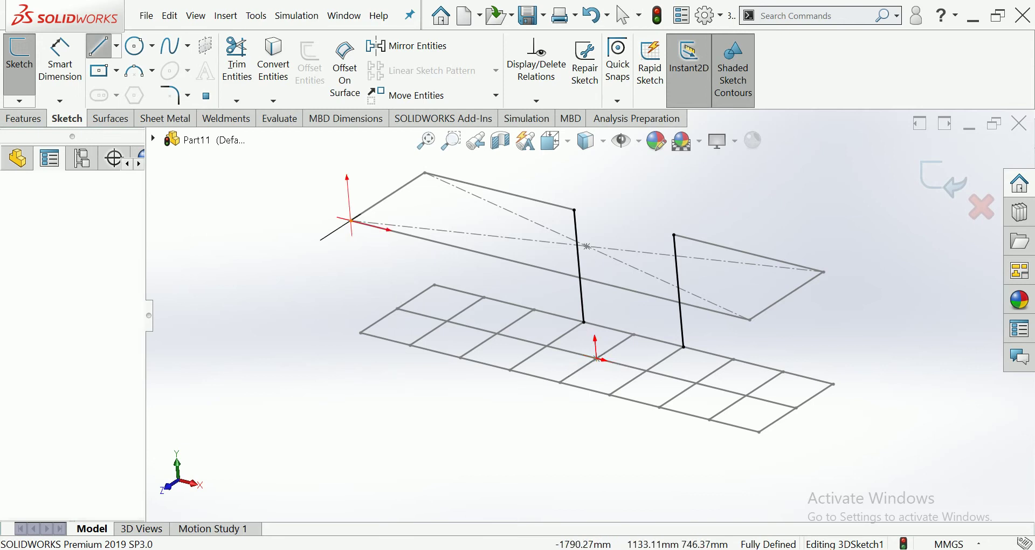
pyautogui.click(409, 349)
pyautogui.press('Escape')
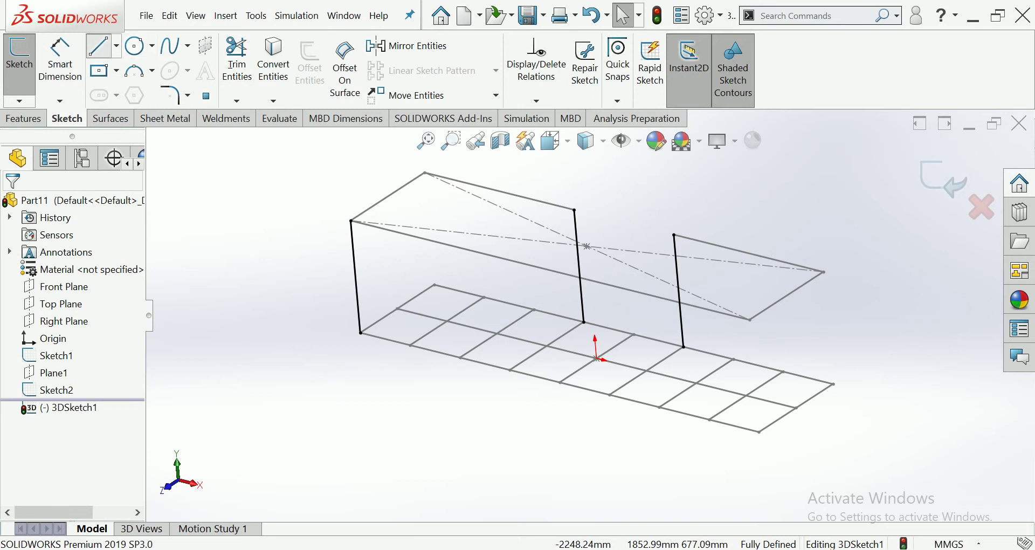
# - Draw the remaining three legs at the back-left, front-right and far-right corners down to the grid
pyautogui.press('l')
pyautogui.click(425, 172)
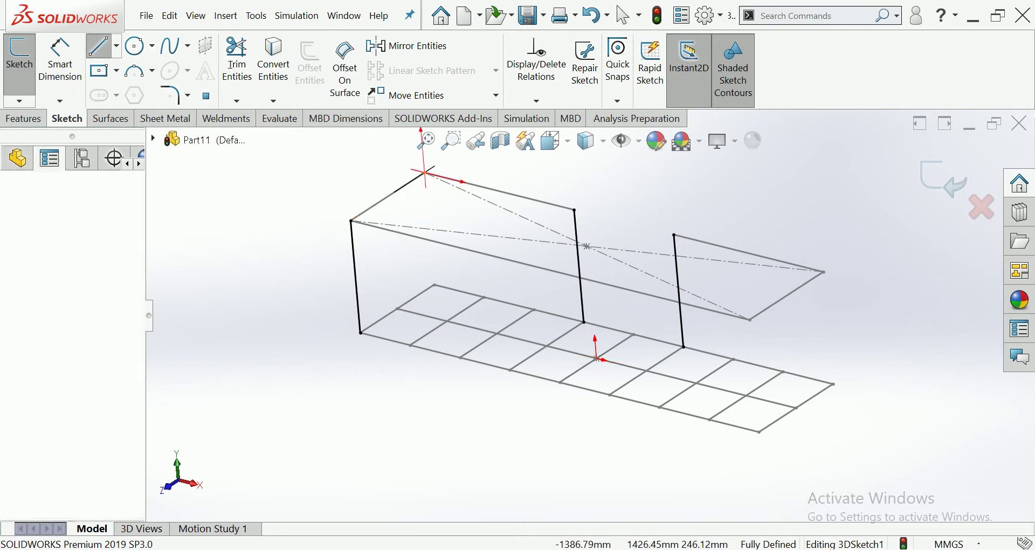
pyautogui.click(483, 305)
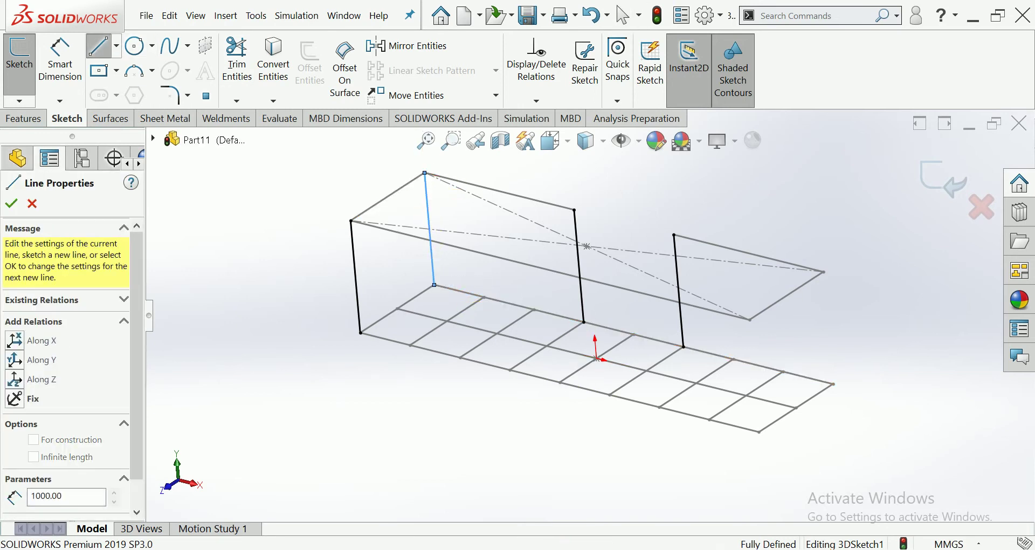
pyautogui.press('Escape')
pyautogui.press('l')
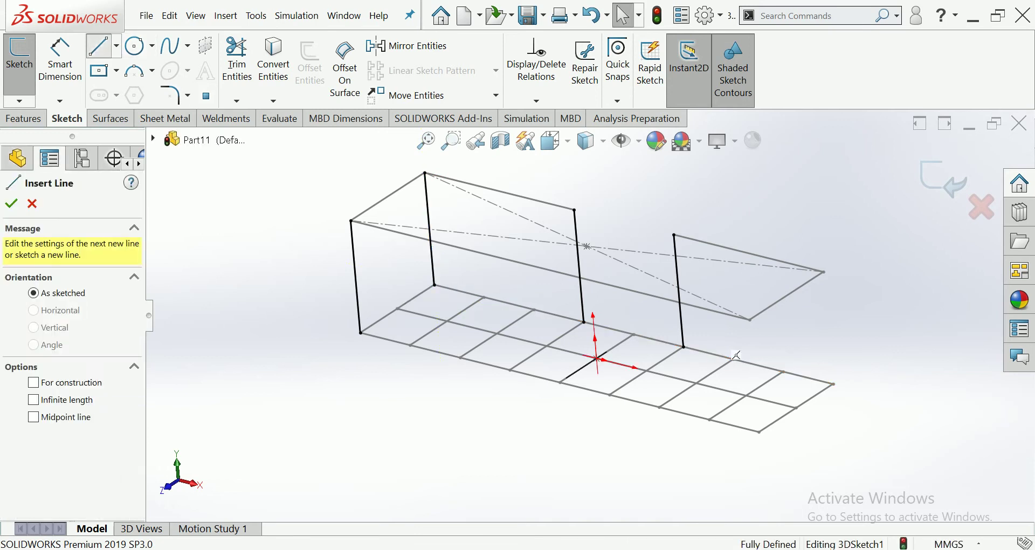
pyautogui.click(749, 319)
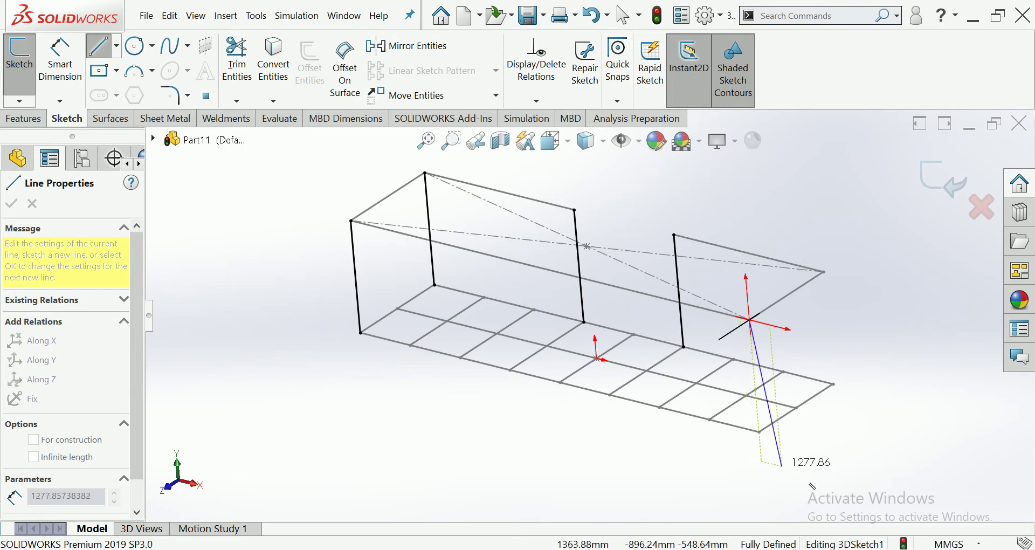
pyautogui.click(796, 455)
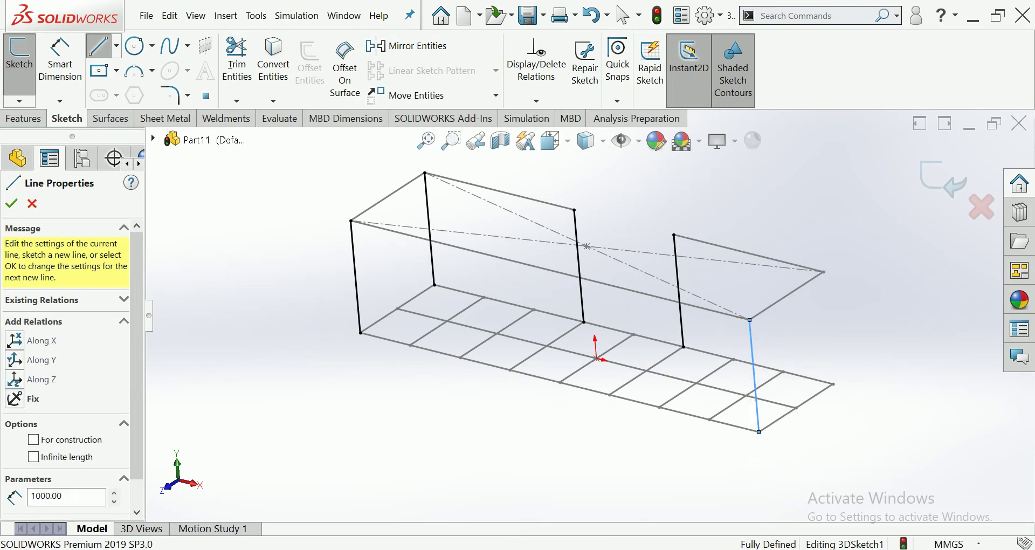
pyautogui.press('Escape')
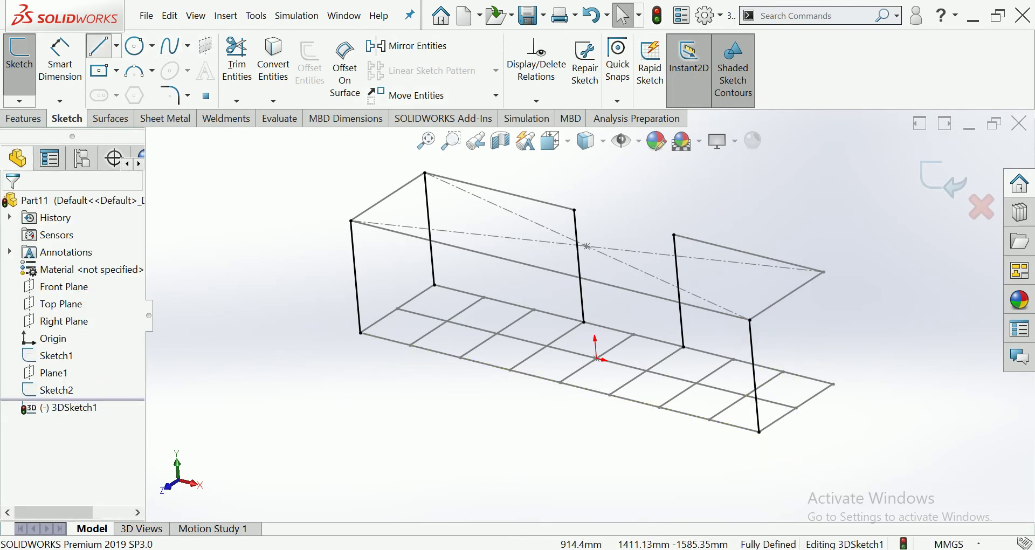
pyautogui.press('l')
pyautogui.click(824, 271)
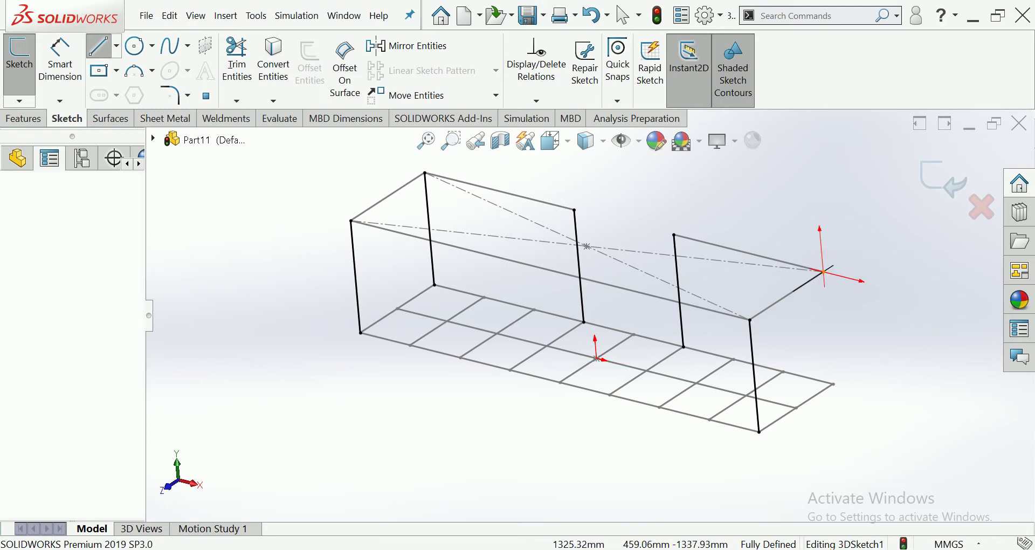
pyautogui.click(881, 403)
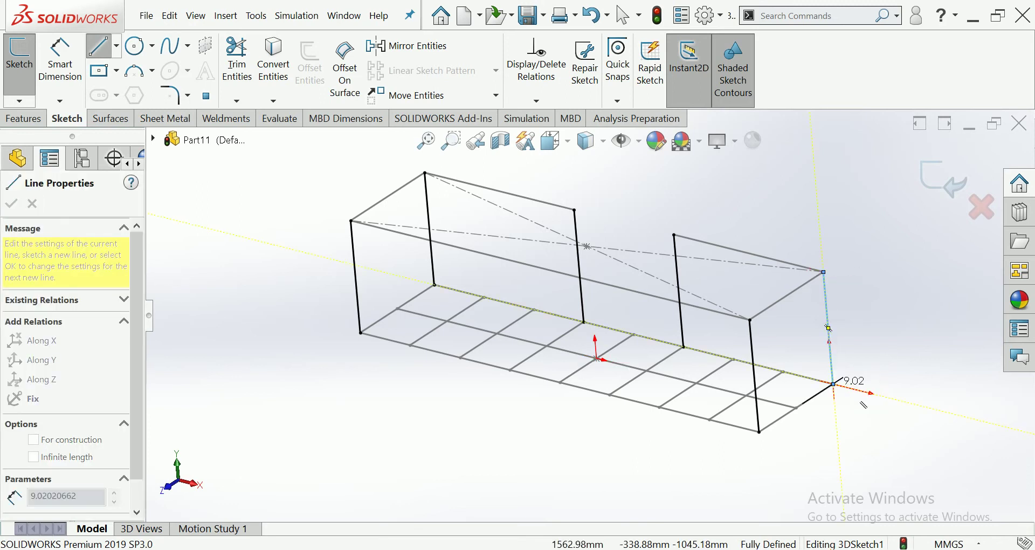
pyautogui.press('Escape')
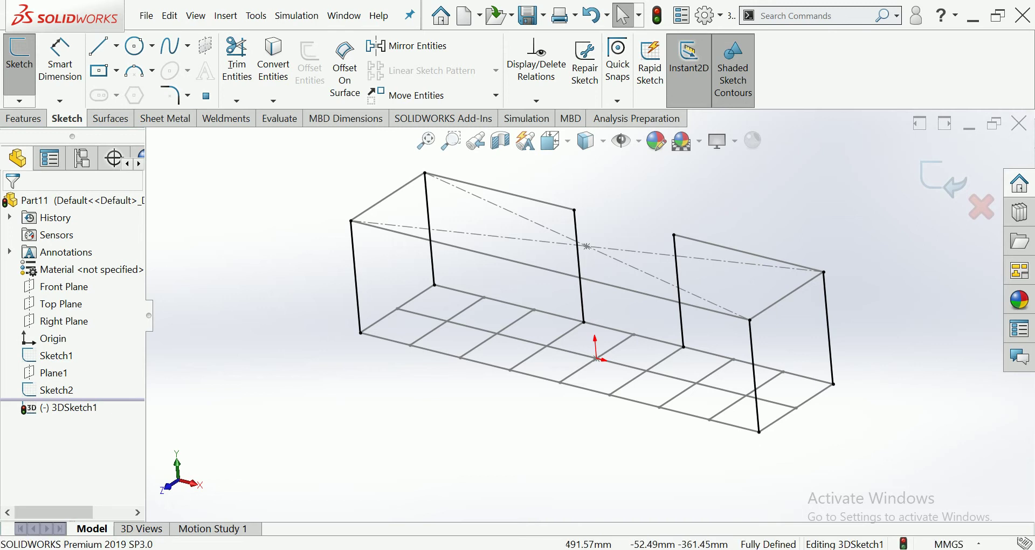
# - Draw a 1000 mm vertical post up from a grid point
pyautogui.press('l')
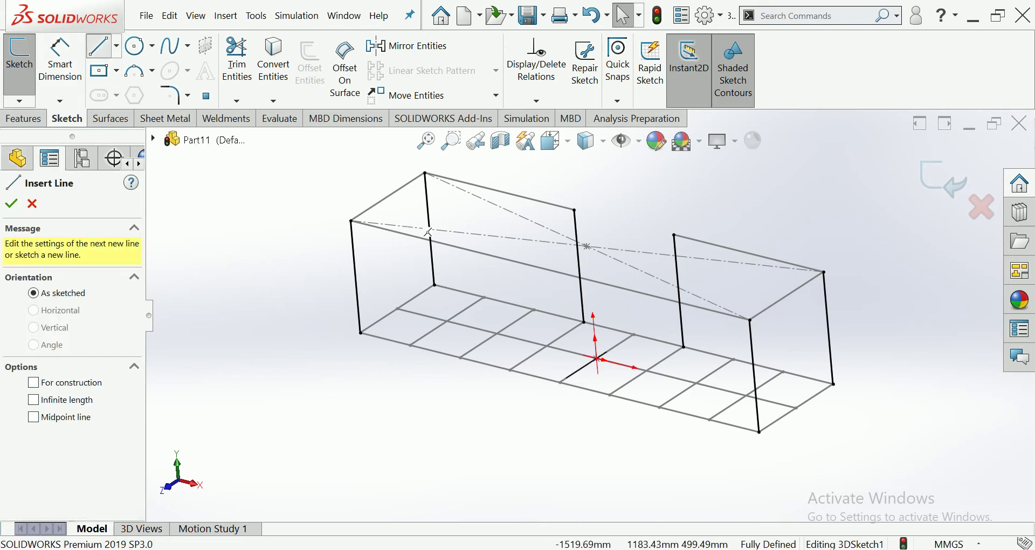
pyautogui.moveTo(490, 347)
pyautogui.mouseDown(button='middle')
pyautogui.moveTo(470, 378)
pyautogui.moveTo(493, 439)
pyautogui.moveTo(501, 372)
pyautogui.moveTo(444, 325)
pyautogui.moveTo(474, 282)
pyautogui.moveTo(505, 380)
pyautogui.moveTo(472, 451)
pyautogui.moveTo(409, 415)
pyautogui.moveTo(423, 429)
pyautogui.mouseUp(button='middle')
pyautogui.scroll(3, 557, 389)
pyautogui.moveTo(582, 370); pyautogui.dragTo(567, 370, button='middle')
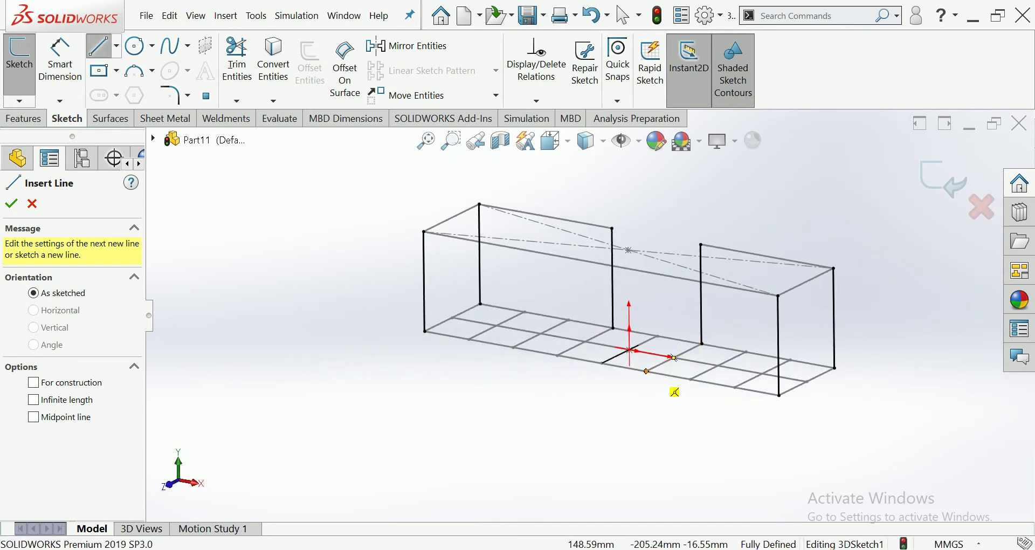
pyautogui.click(646, 371)
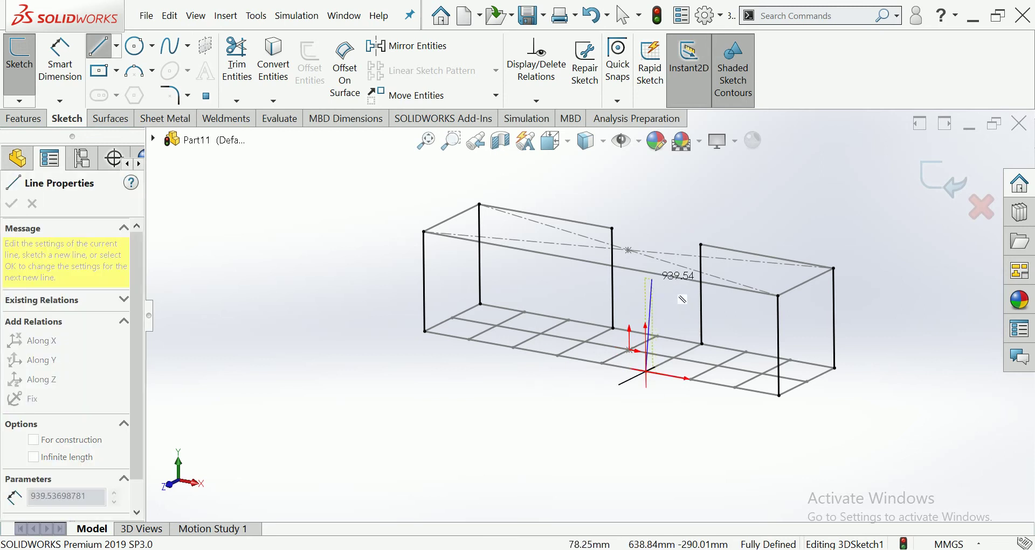
pyautogui.click(693, 294)
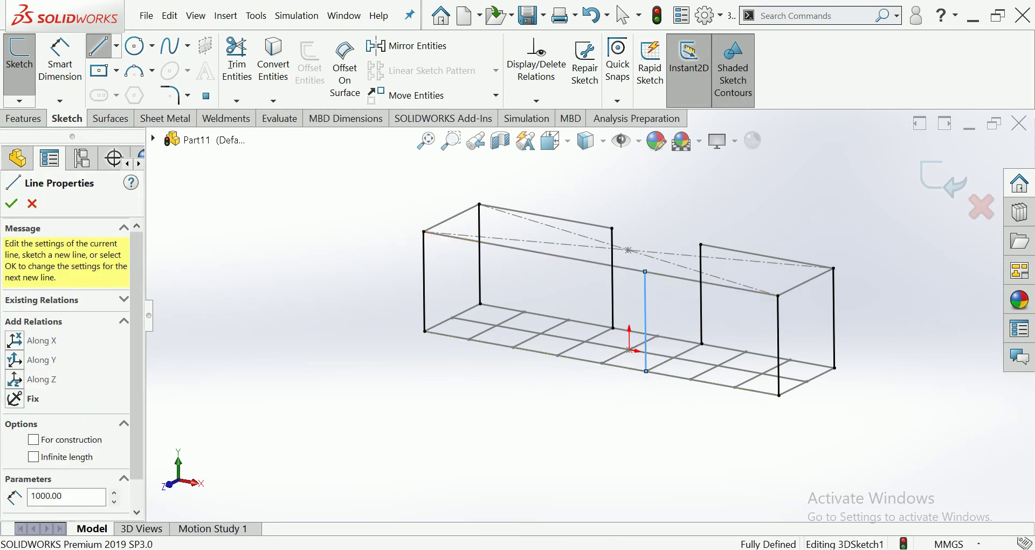
pyautogui.press('Escape')
# - Add a second 1000 mm vertical post from the grid and orbit to check the frame
pyautogui.press('l')
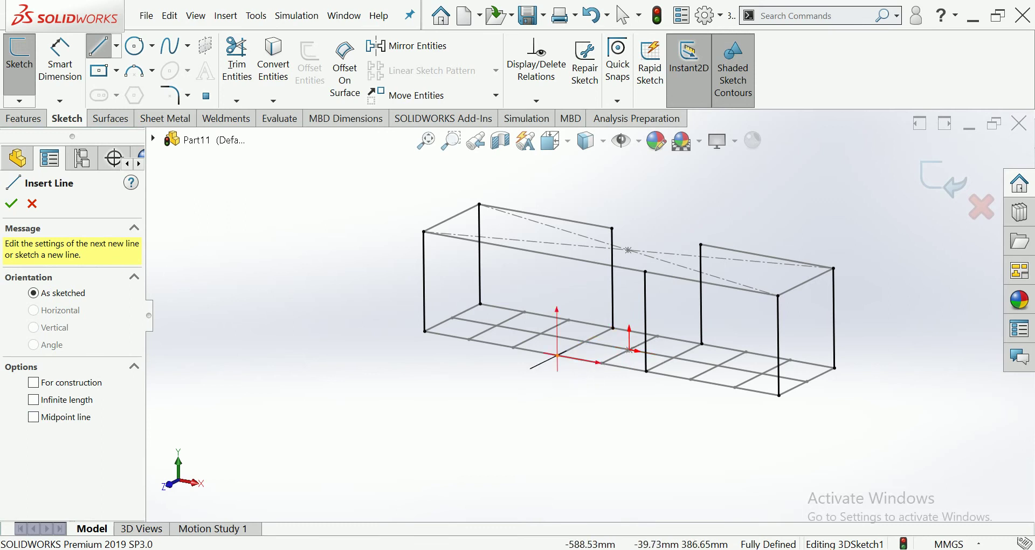
pyautogui.click(558, 356)
pyautogui.click(556, 255)
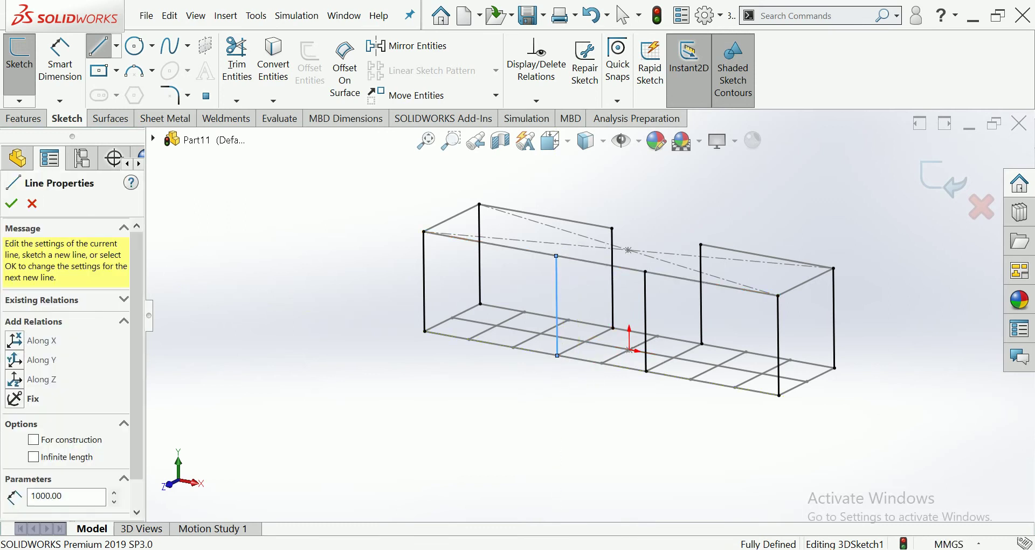
pyautogui.press('Escape')
pyautogui.moveTo(626, 302)
pyautogui.mouseDown(button='middle')
pyautogui.moveTo(593, 324)
pyautogui.moveTo(596, 299)
pyautogui.mouseUp(button='middle')
pyautogui.scroll(-4, 523, 305)
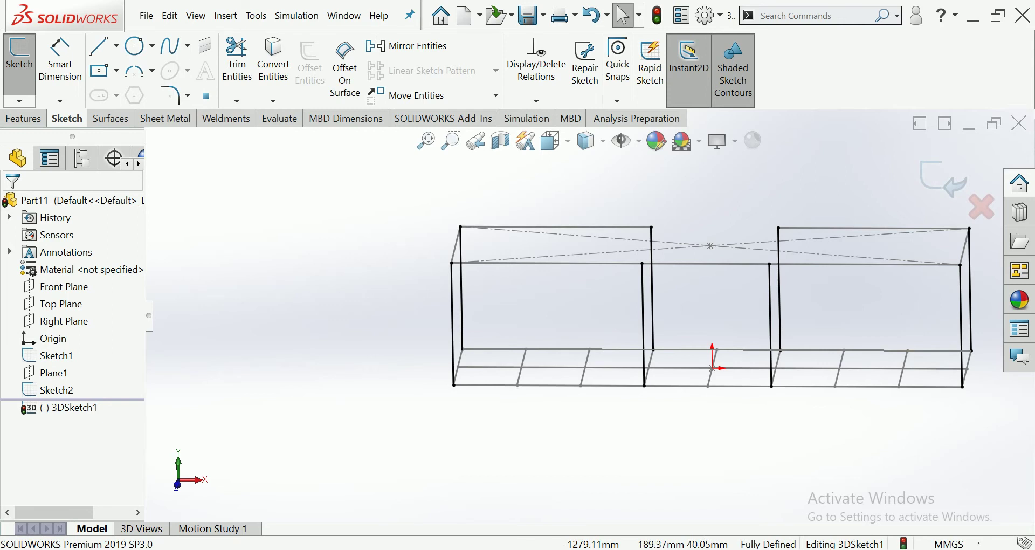
pyautogui.scroll(2, 674, 307)
pyautogui.moveTo(674, 308)
pyautogui.mouseDown(button='middle')
pyautogui.moveTo(653, 307)
pyautogui.moveTo(668, 318)
pyautogui.moveTo(663, 329)
pyautogui.mouseUp(button='middle')
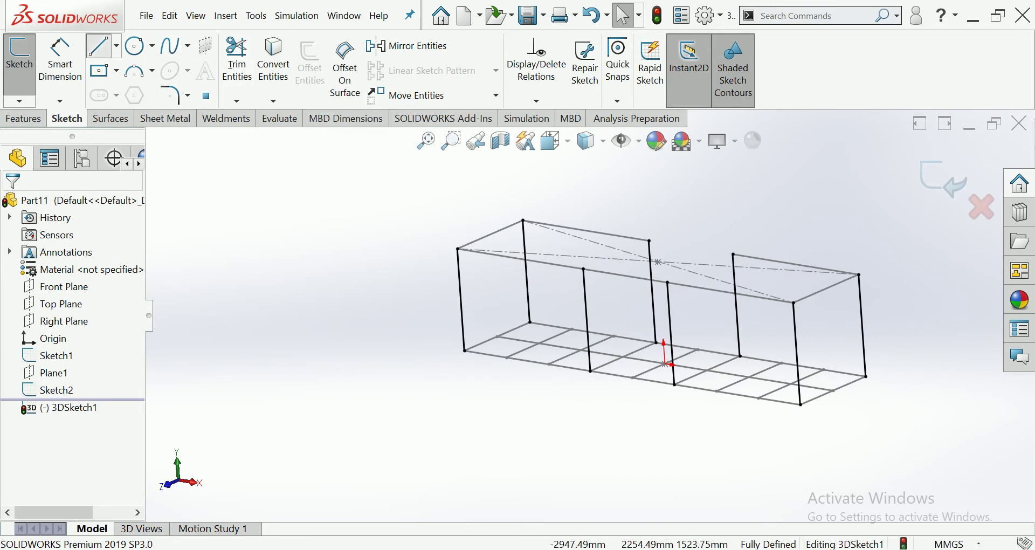
# - Draw the first two vertical lines from the bottom edge up to the top edge
pyautogui.click(100, 46)
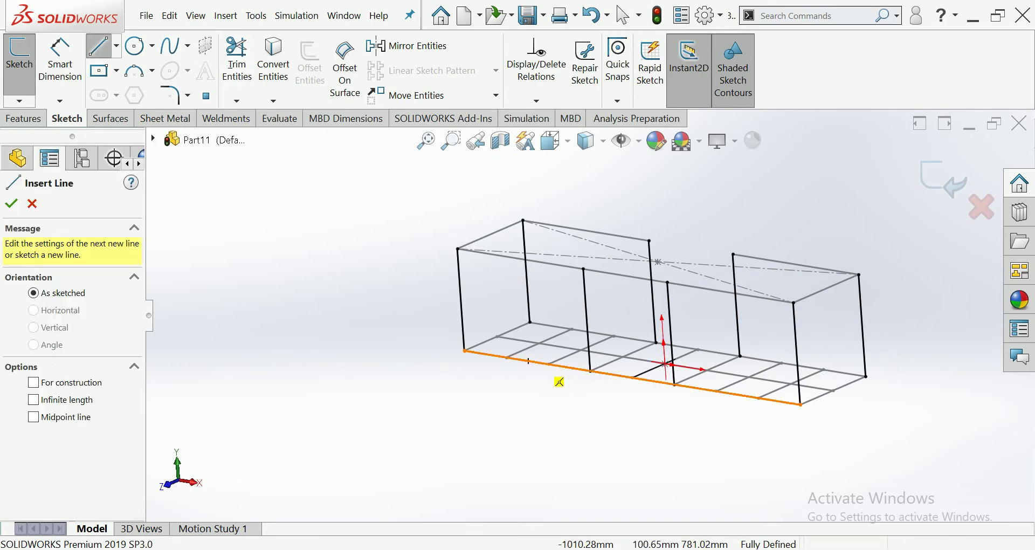
pyautogui.click(529, 360)
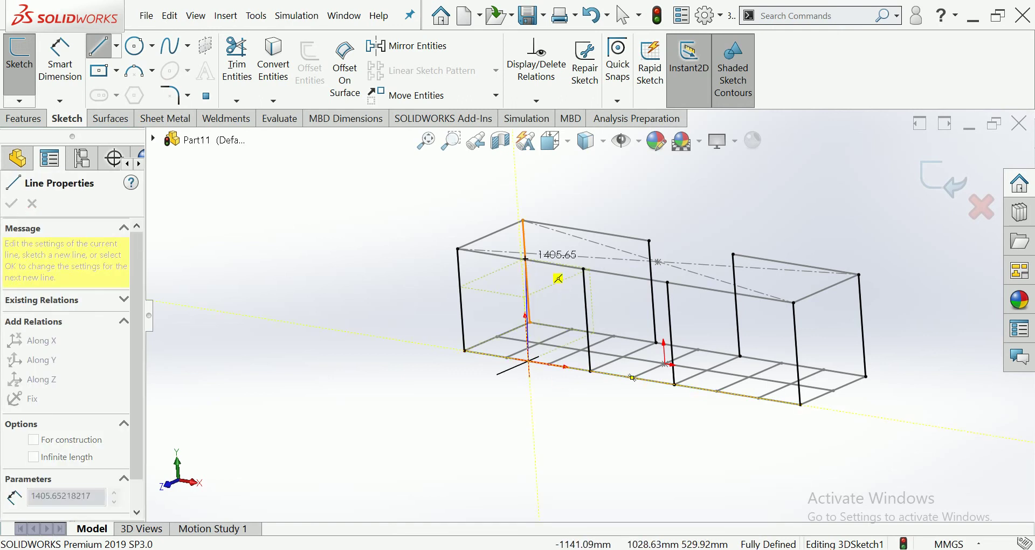
pyautogui.click(521, 258)
pyautogui.press('Escape')
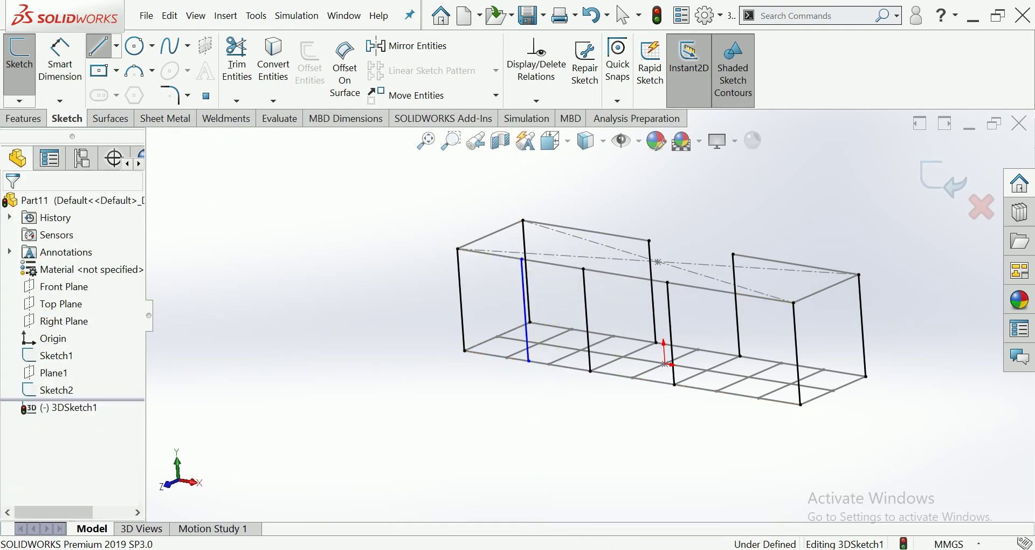
pyautogui.hotkey('ctrl', '1')
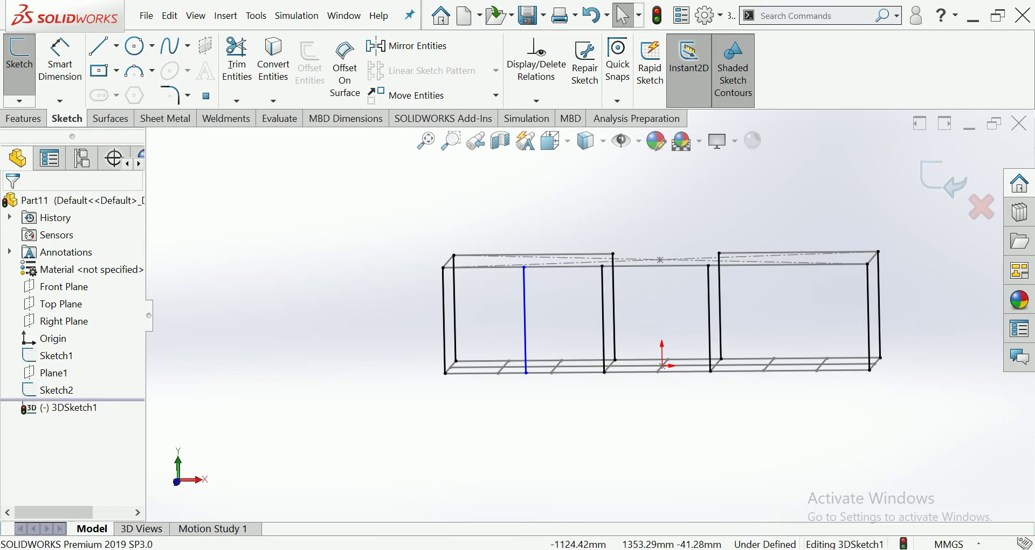
pyautogui.press('l')
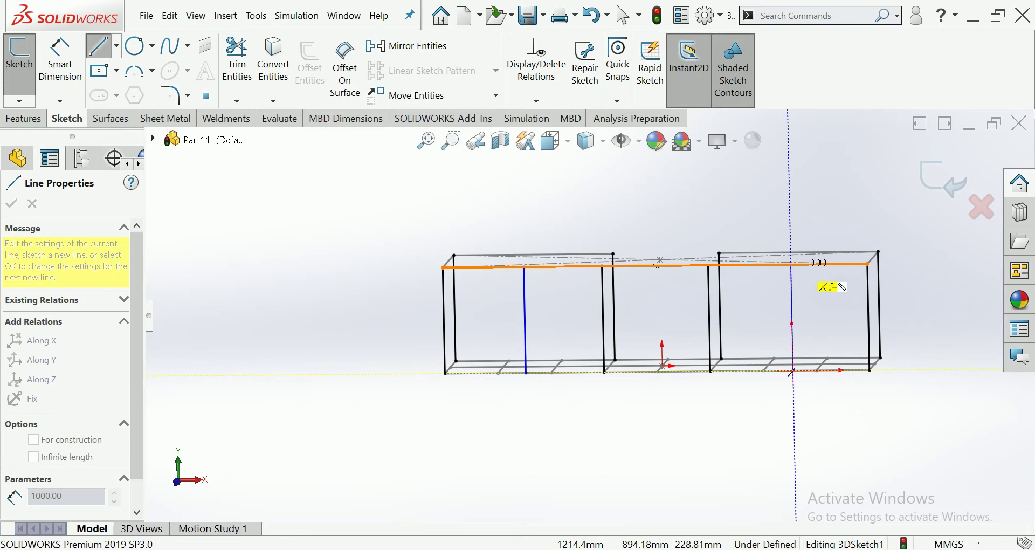
pyautogui.click(791, 264)
pyautogui.press('Escape')
pyautogui.moveTo(593, 324); pyautogui.dragTo(647, 404, button='middle')
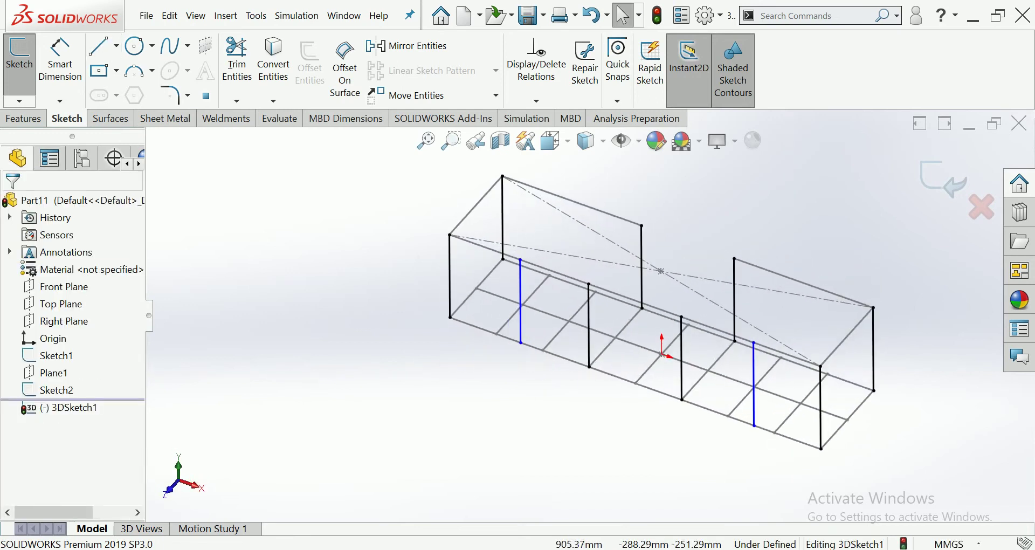
# - Draw two more vertical lines from the lower middle edges up to the top edges
pyautogui.press('l')
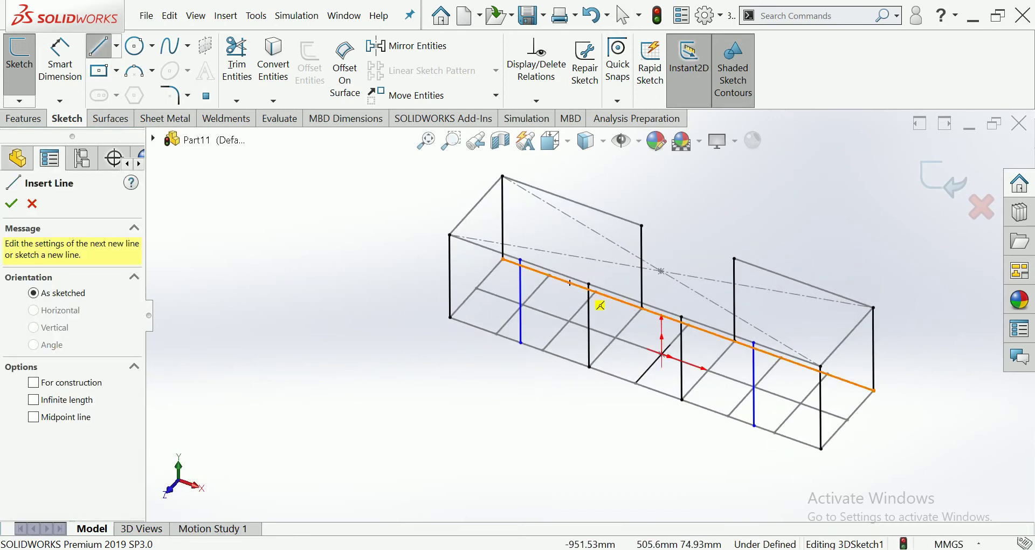
pyautogui.moveTo(601, 295); pyautogui.dragTo(593, 267, button='middle')
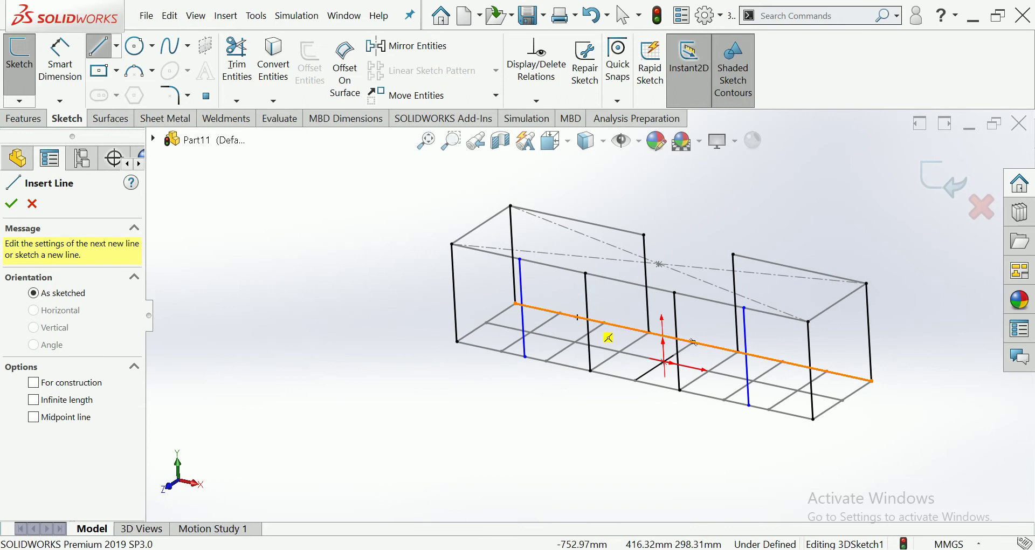
pyautogui.click(607, 336)
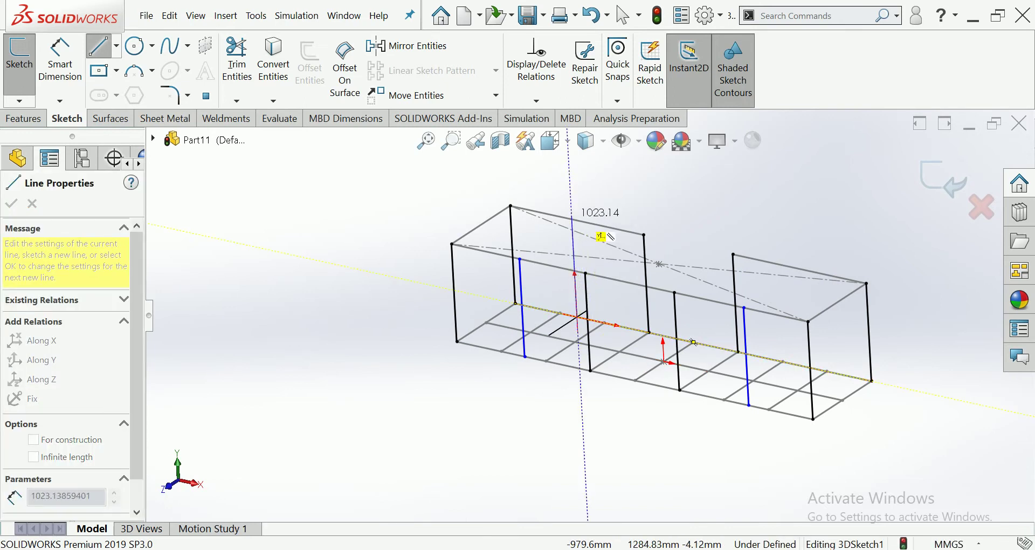
pyautogui.click(597, 232)
pyautogui.press('Escape')
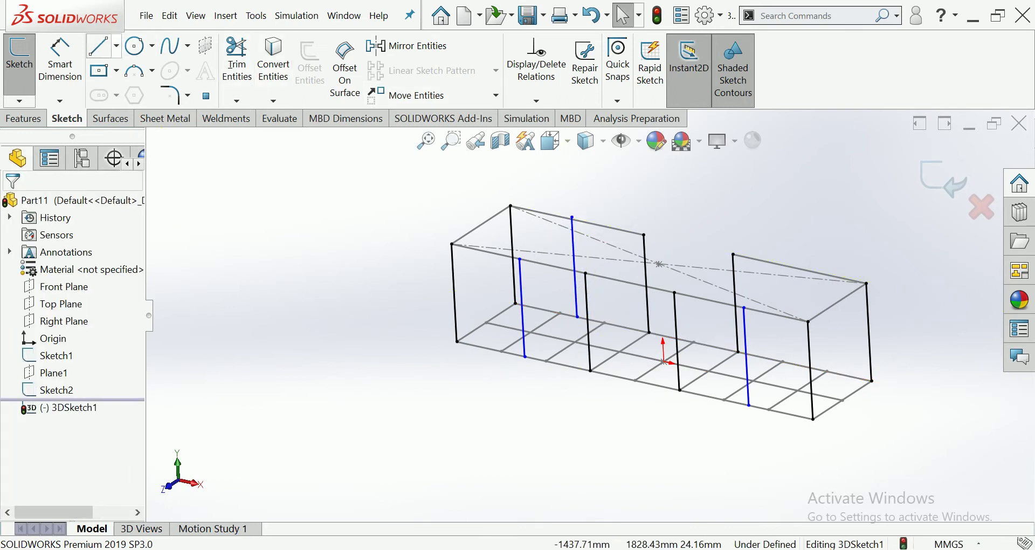
pyautogui.press('l')
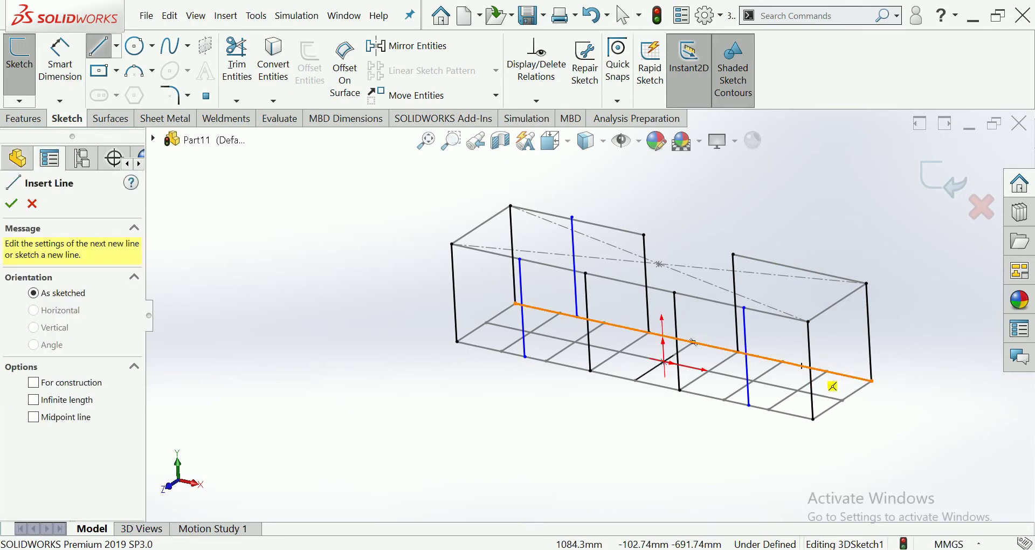
pyautogui.click(802, 367)
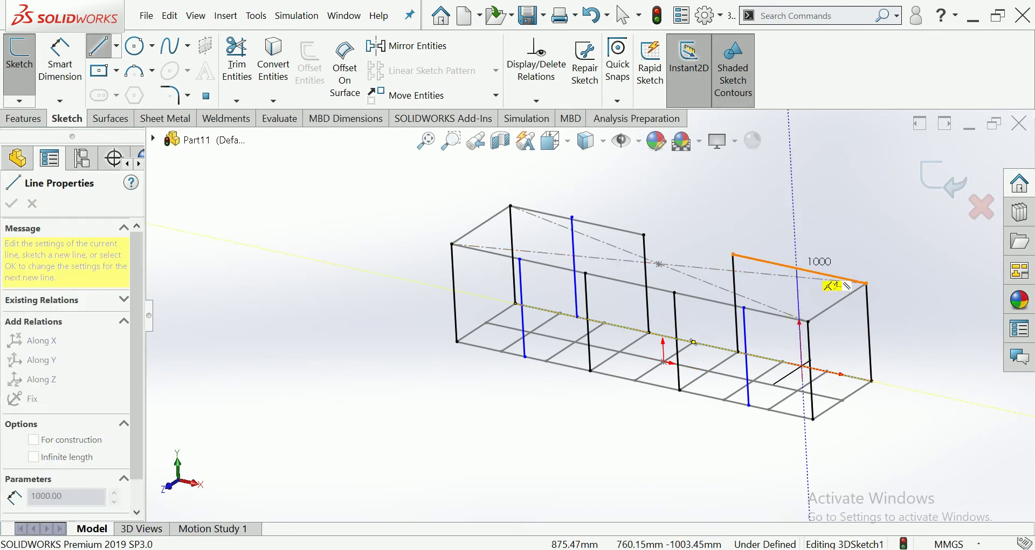
pyautogui.click(797, 268)
pyautogui.press('Escape')
pyautogui.click(60, 60)
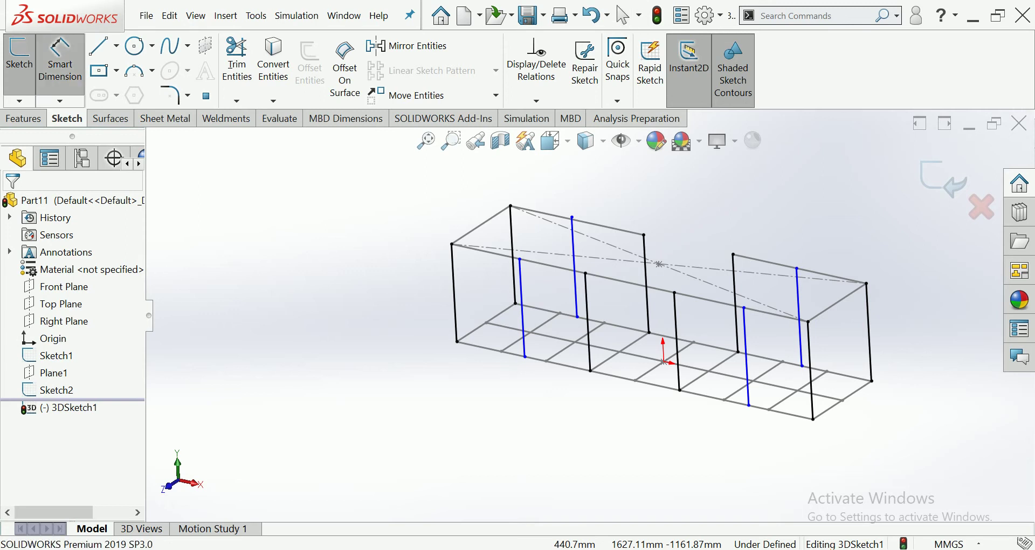
# - Dimension the left and right post spacings from the bottom corners to 762 mm each
pyautogui.click(458, 341)
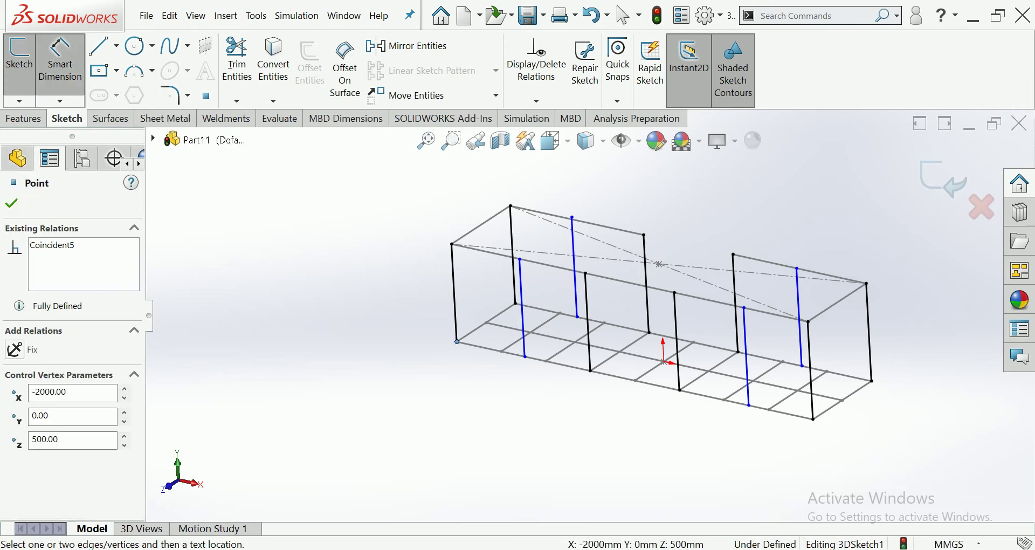
pyautogui.click(525, 357)
pyautogui.click(488, 383)
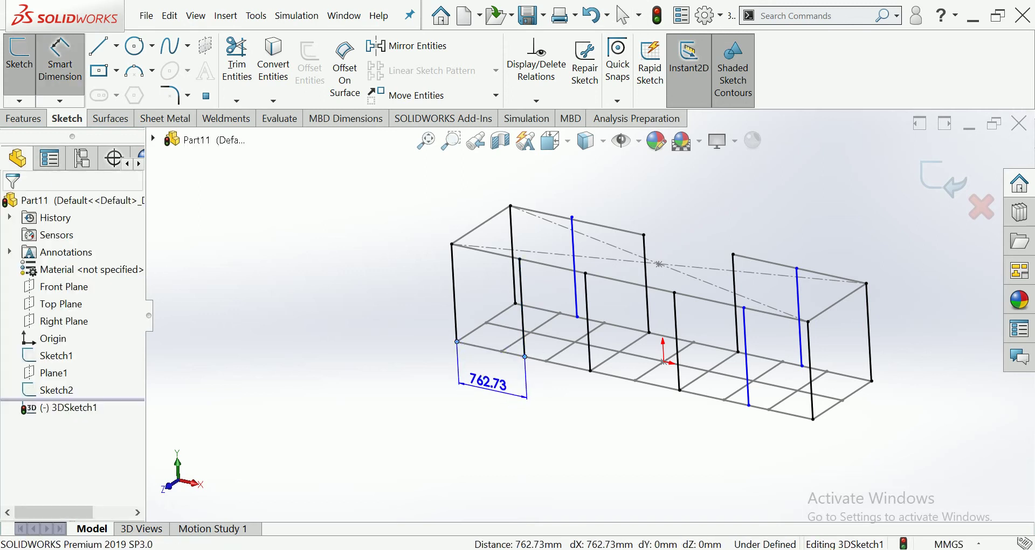
pyautogui.write('7')
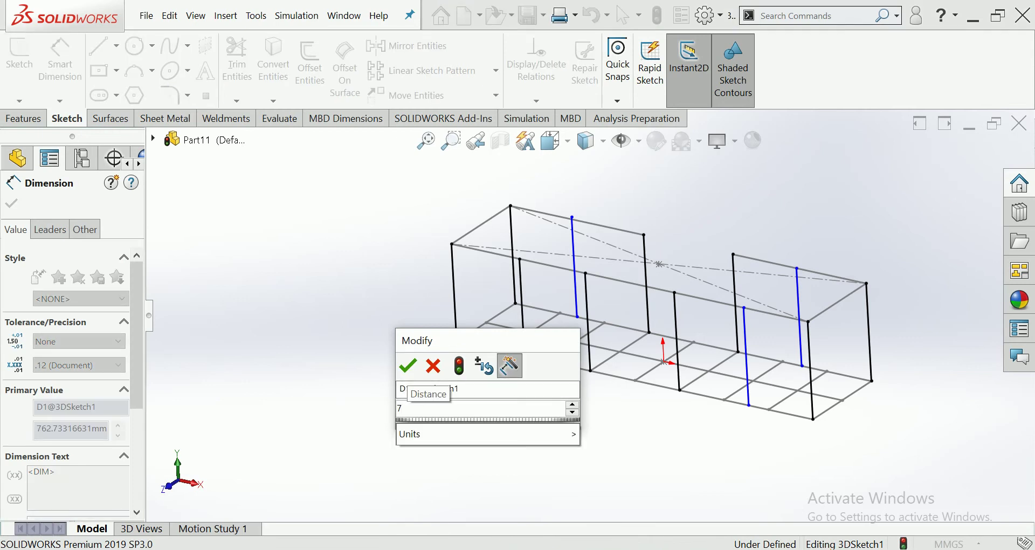
pyautogui.press('Escape')
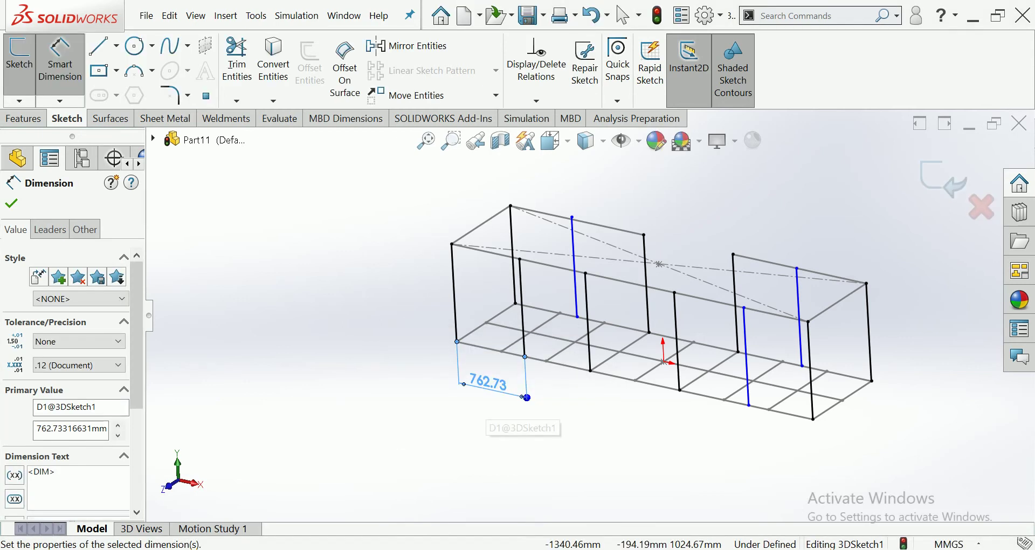
pyautogui.doubleClick(488, 382)
pyautogui.write('762')
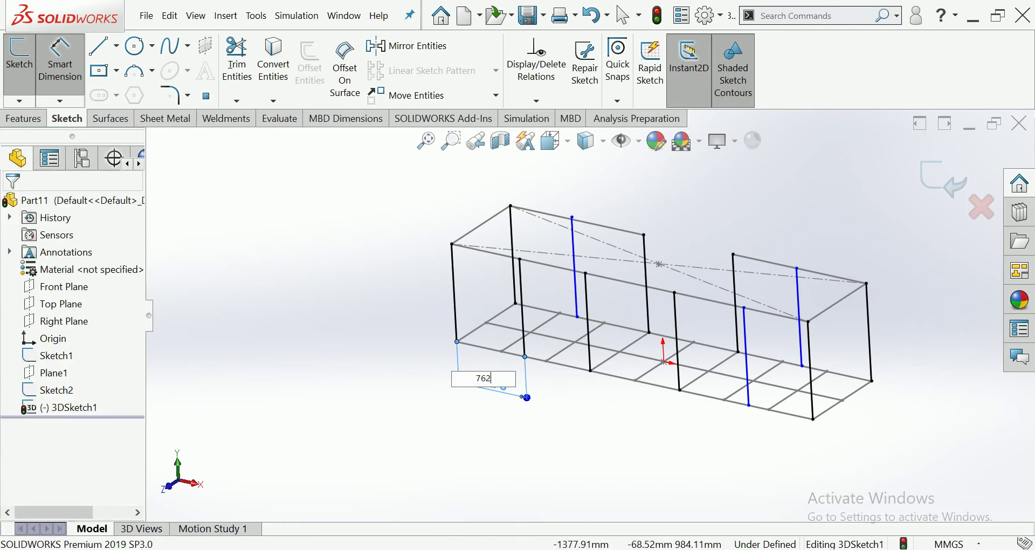
pyautogui.press('Return')
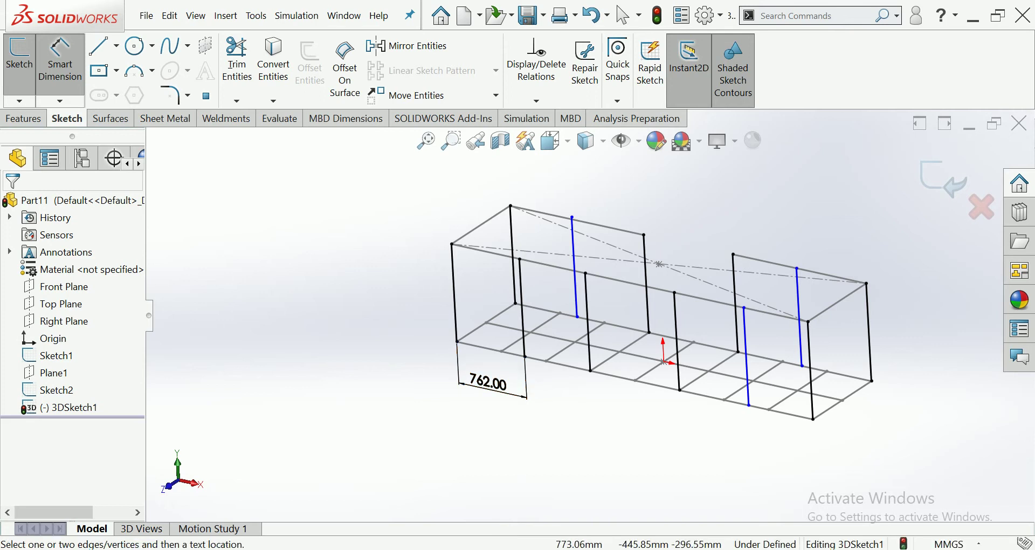
pyautogui.click(749, 406)
pyautogui.click(813, 419)
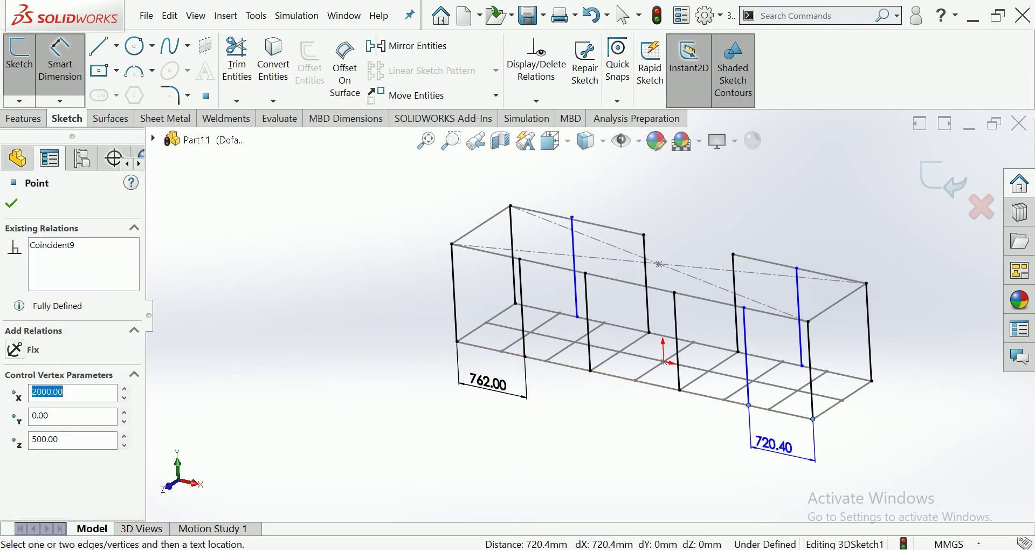
pyautogui.click(776, 453)
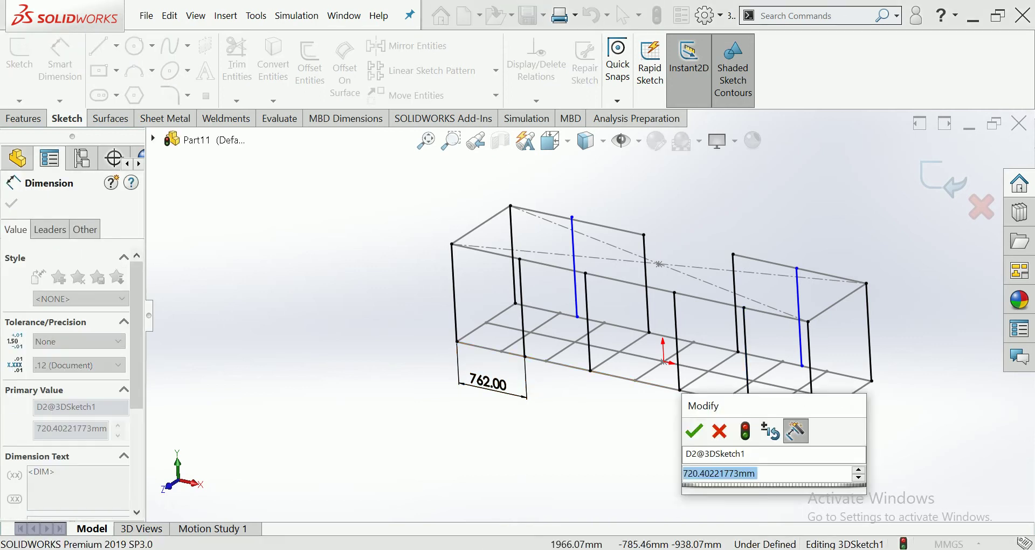
pyautogui.write('7')
pyautogui.write('62')
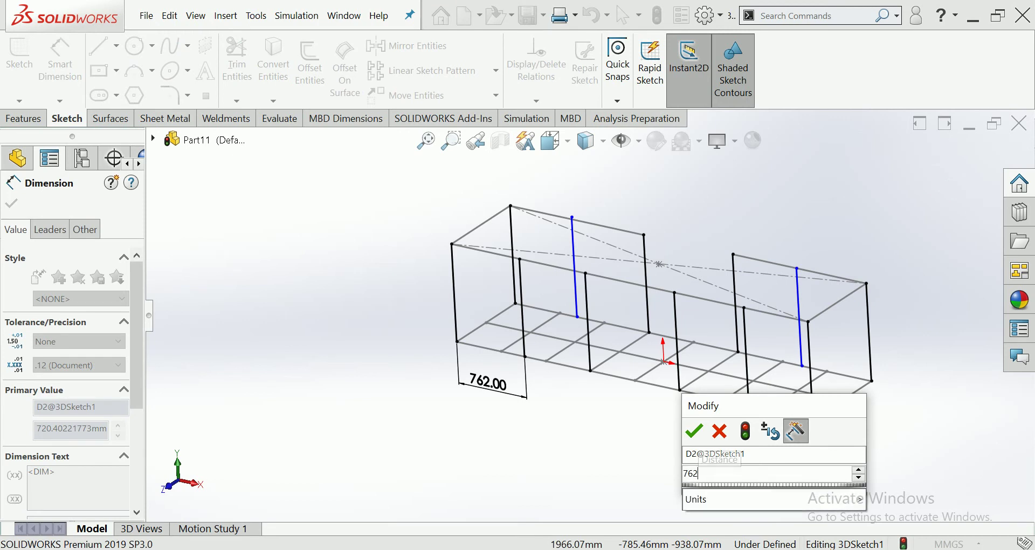
pyautogui.press('Return')
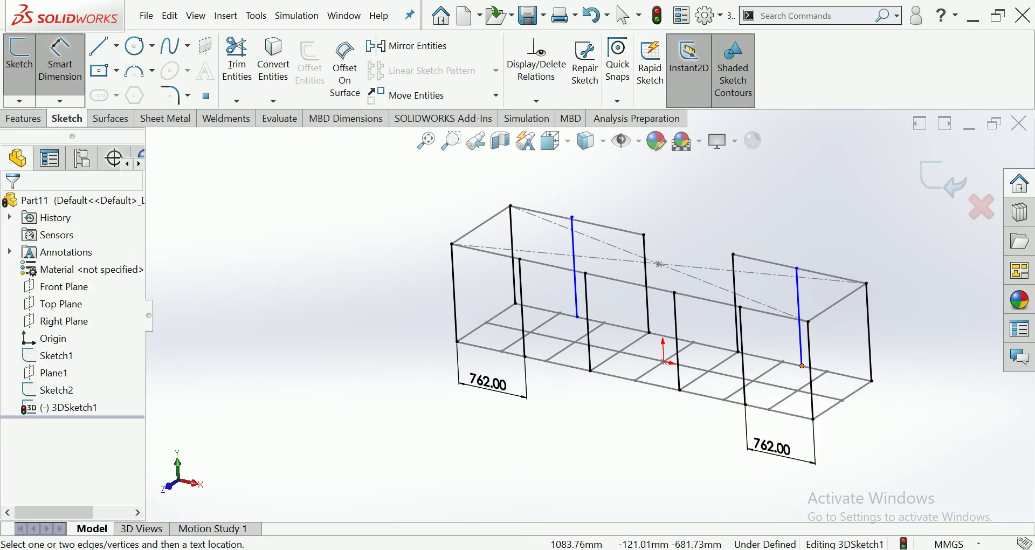
# - Set the right line offset and the distance between the two top points to 762 mm
pyautogui.click(802, 366)
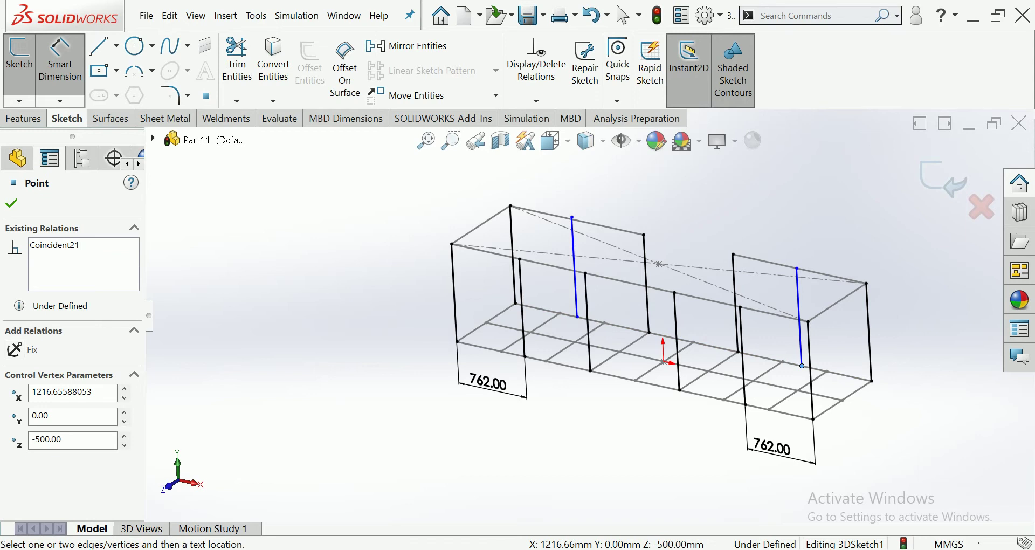
pyautogui.click(801, 329)
pyautogui.click(834, 343)
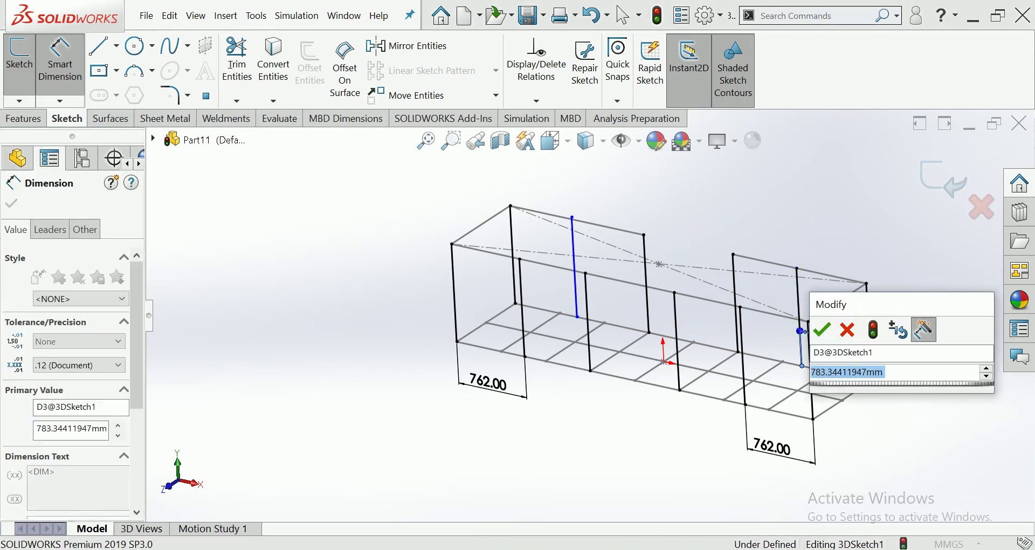
pyautogui.write('762')
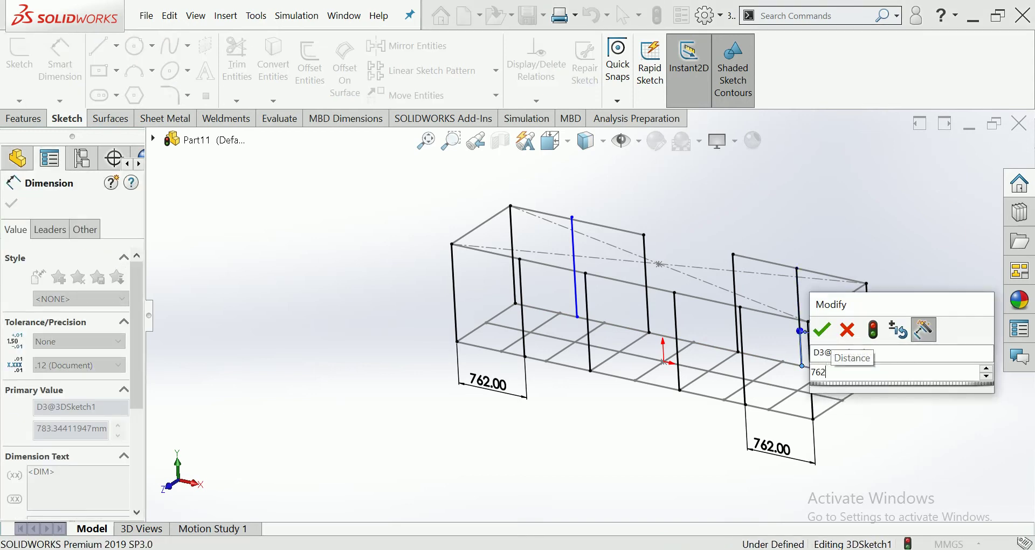
pyautogui.press('Return')
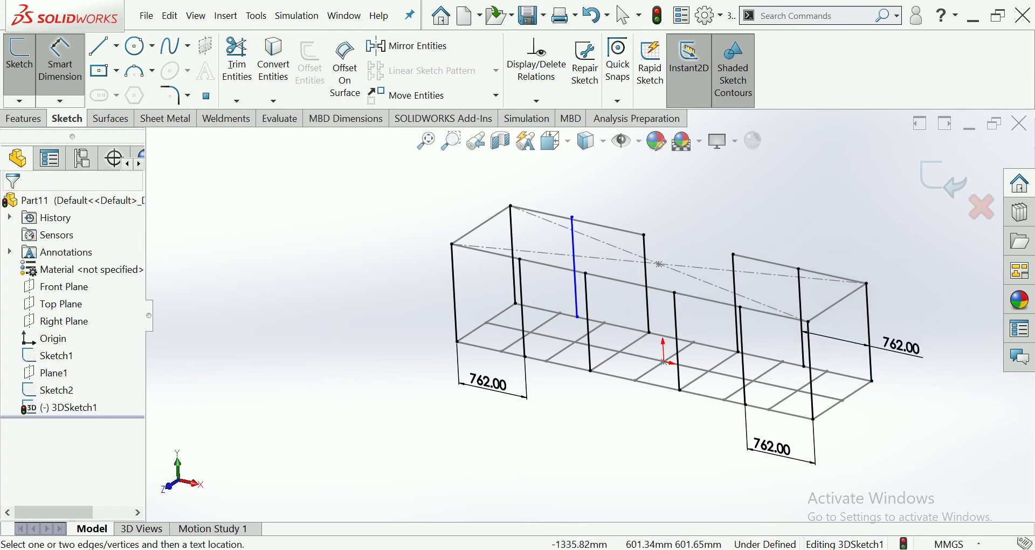
pyautogui.click(516, 304)
pyautogui.click(578, 317)
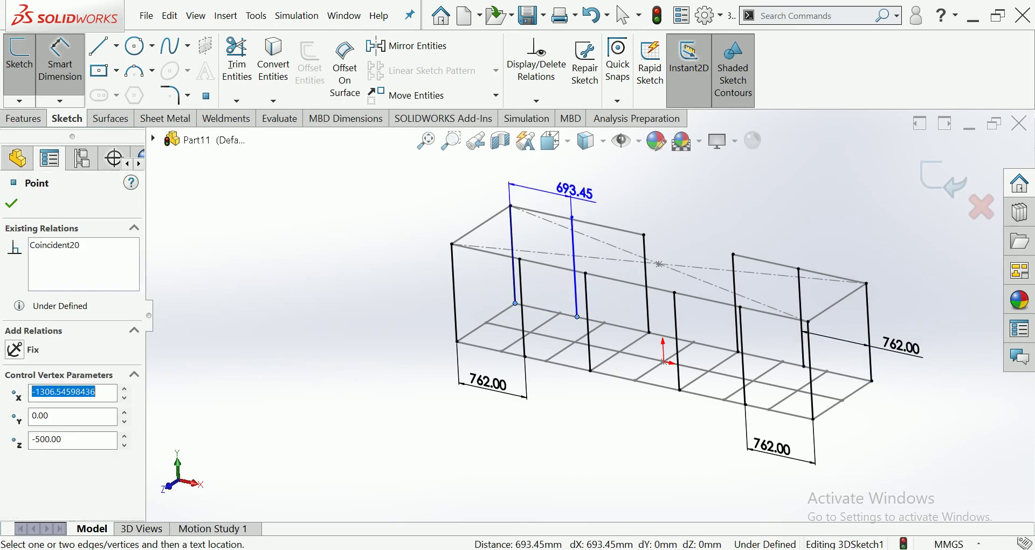
pyautogui.click(539, 186)
pyautogui.write('762')
pyautogui.press('Return')
pyautogui.press('Escape')
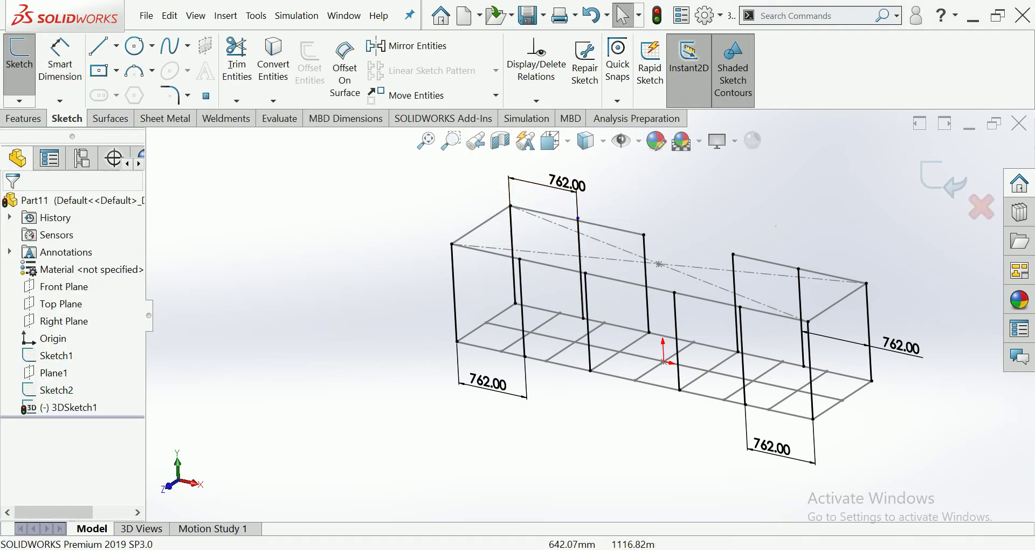
pyautogui.scroll(-3, 561, 313)
pyautogui.moveTo(561, 313)
pyautogui.mouseDown(button='middle')
pyautogui.moveTo(485, 318)
pyautogui.moveTo(647, 318)
pyautogui.mouseUp(button='middle')
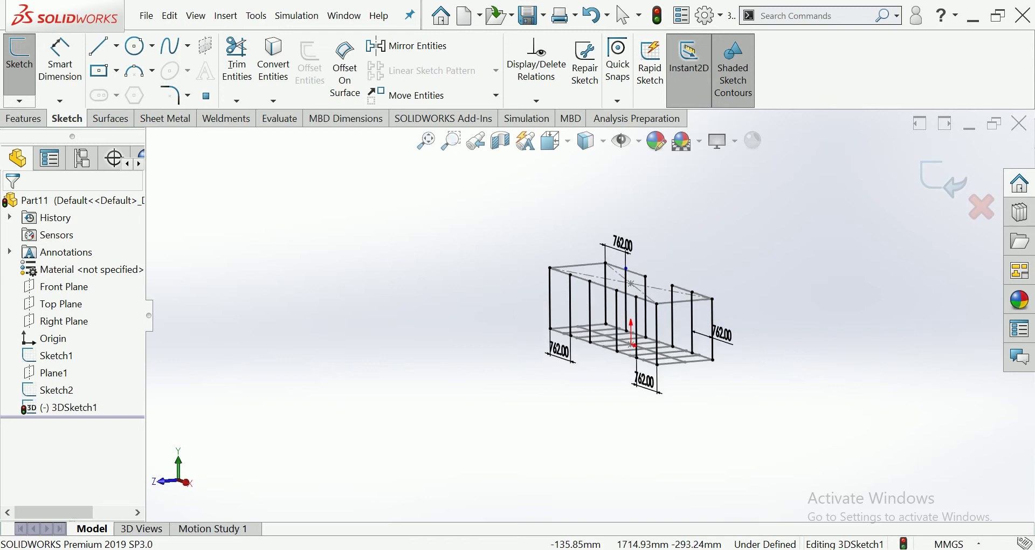
pyautogui.scroll(2, 620, 302)
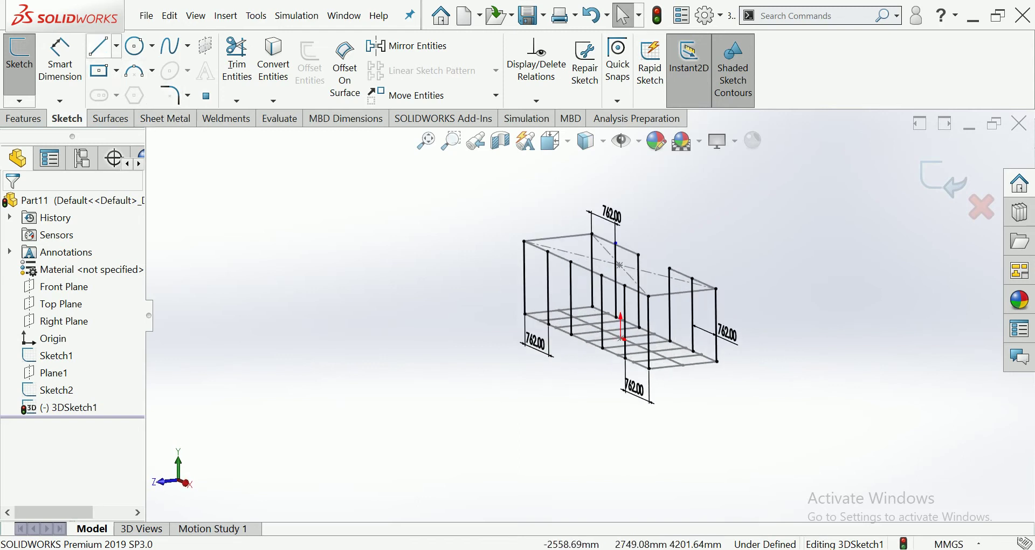
pyautogui.click(100, 45)
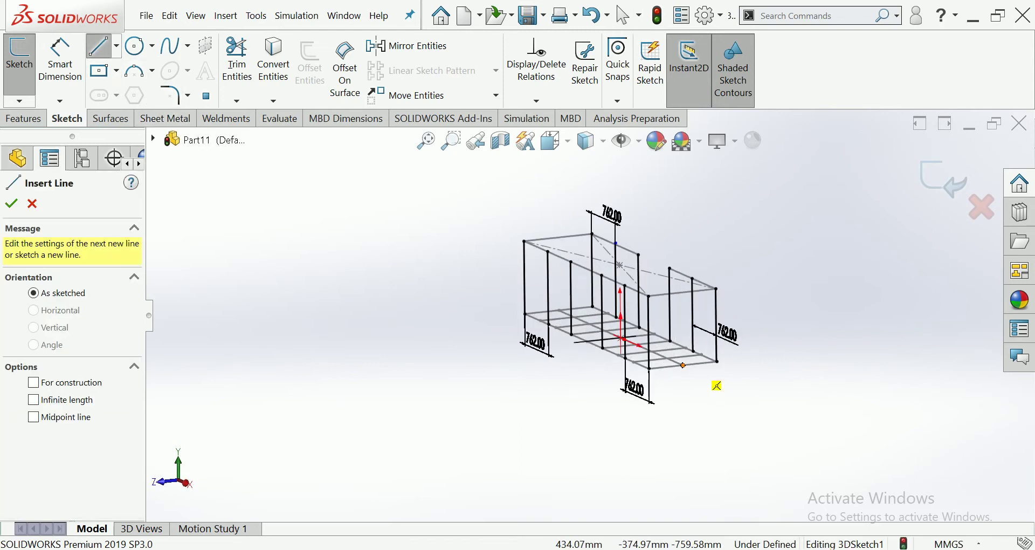
# - Cancel two stray line attempts and exit 3DSketch1, leaving the frame wireframe unchanged
pyautogui.click(683, 365)
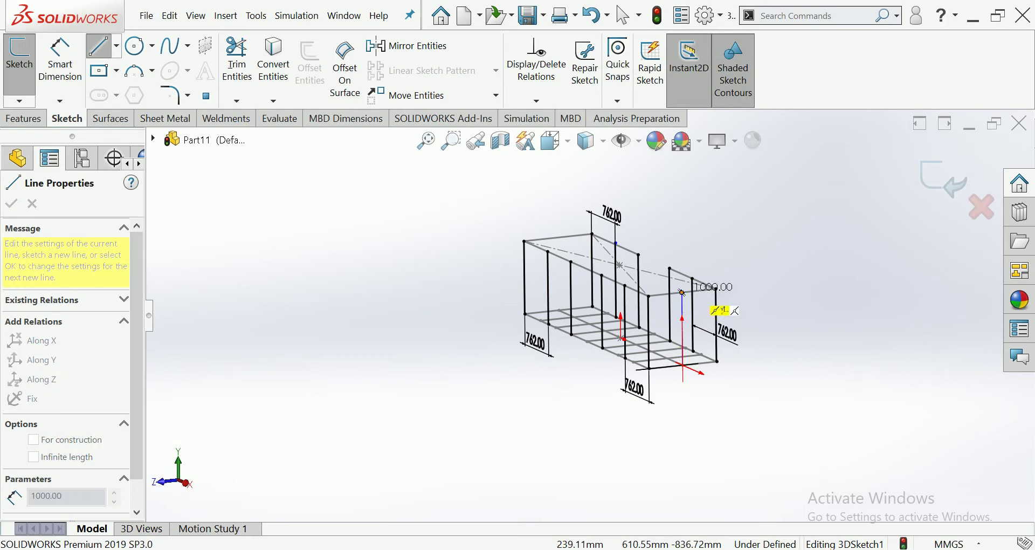
pyautogui.press('Escape')
pyautogui.press('Escape')
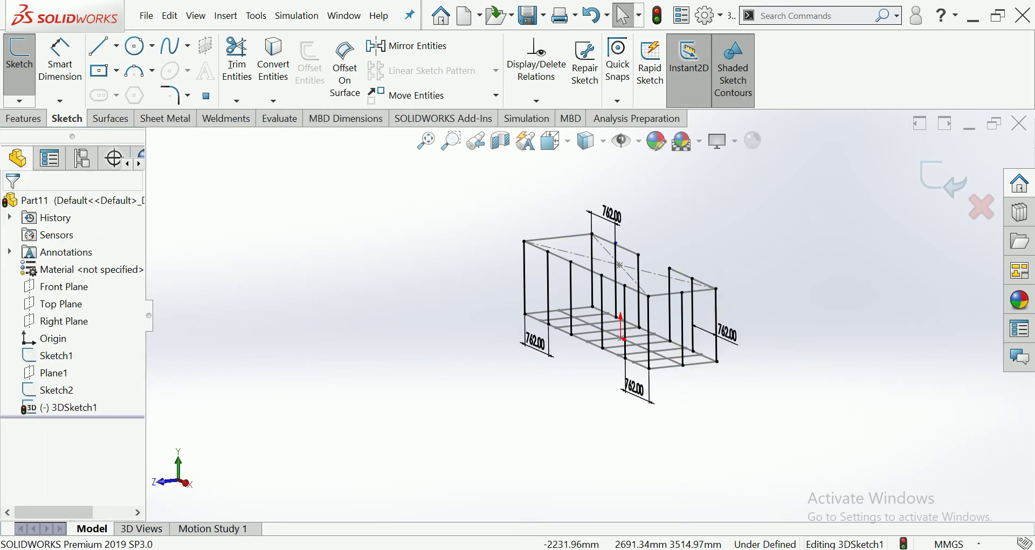
pyautogui.click(100, 45)
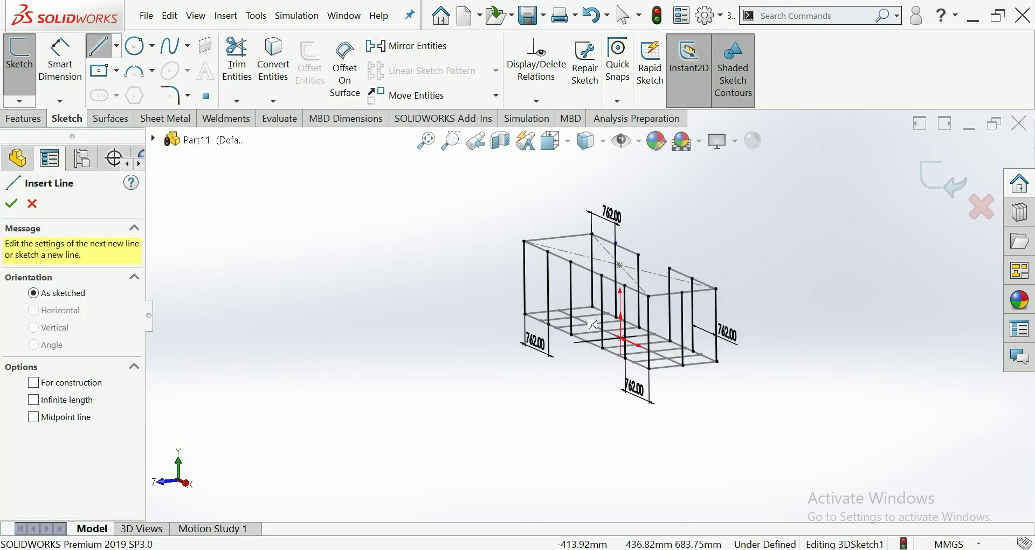
pyautogui.click(559, 322)
pyautogui.press('Escape')
pyautogui.press('Escape')
pyautogui.moveTo(620, 302); pyautogui.dragTo(610, 307, button='middle')
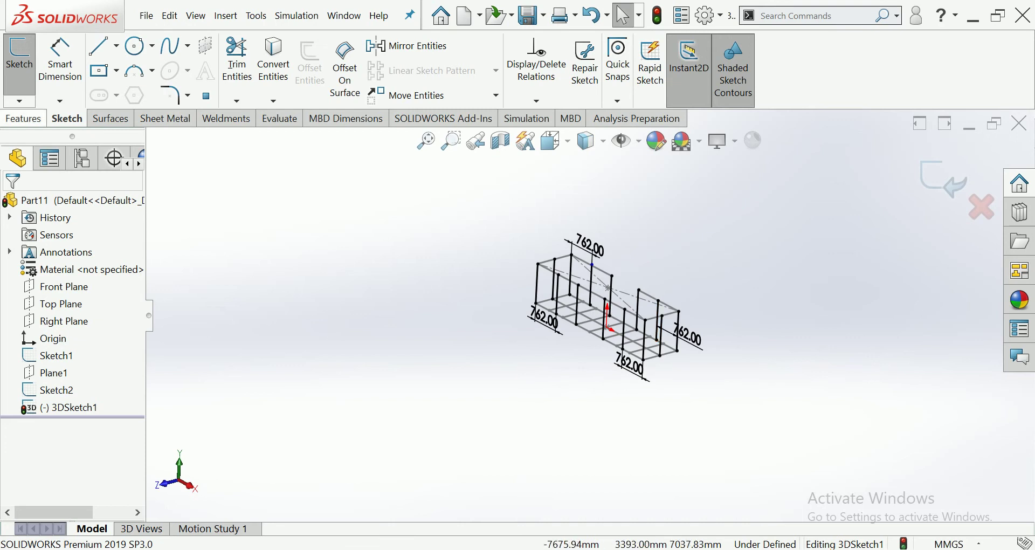
pyautogui.click(943, 178)
pyautogui.scroll(3, 539, 226)
pyautogui.moveTo(669, 366); pyautogui.dragTo(668, 326, button='middle')
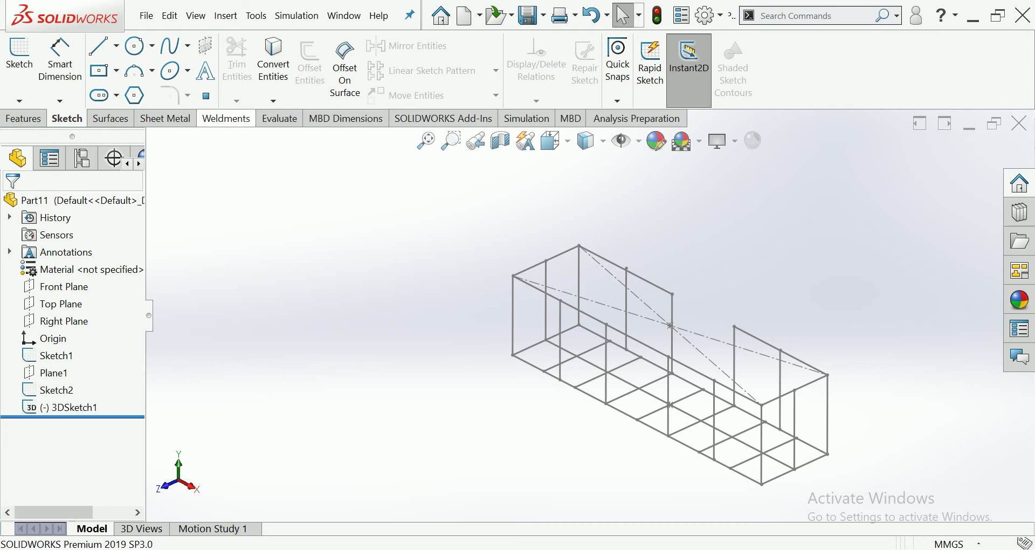
# - Start a square tube 30 x 30 x 2.6 Structural Member on the long bottom edge
pyautogui.click(225, 118)
pyautogui.click(278, 119)
pyautogui.click(226, 118)
pyautogui.click(107, 65)
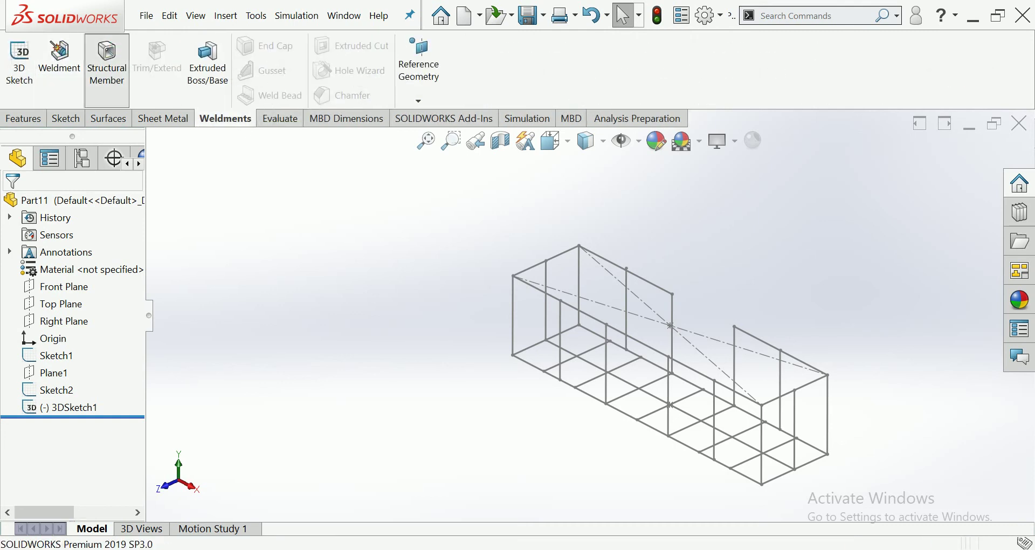
pyautogui.click(71, 372)
pyautogui.click(70, 414)
pyautogui.click(70, 340)
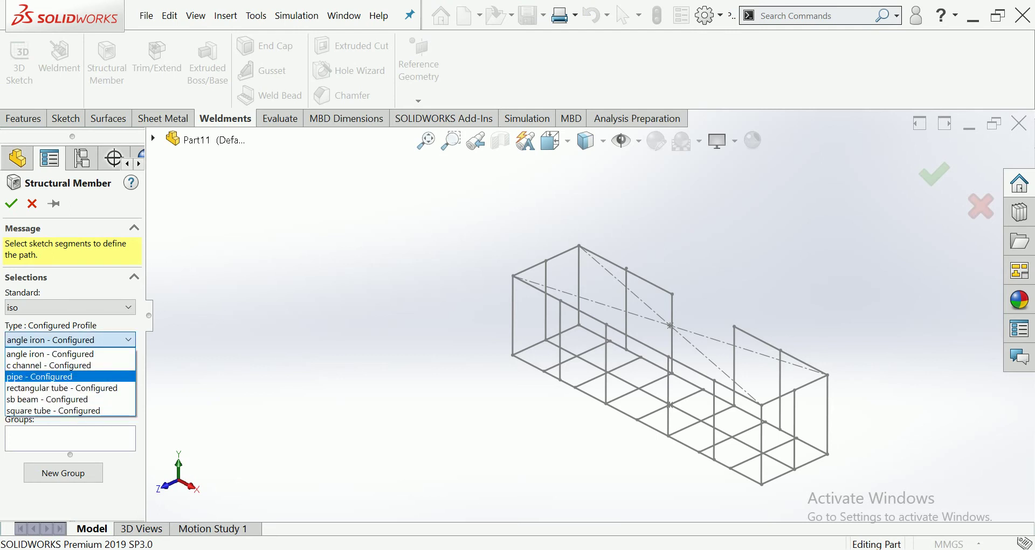
pyautogui.click(48, 409)
pyautogui.click(70, 372)
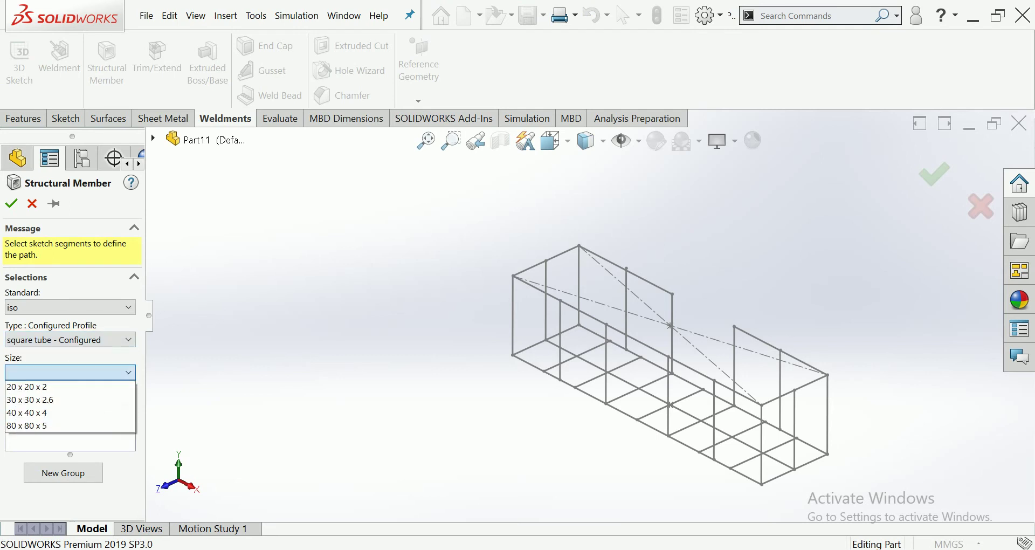
pyautogui.click(54, 400)
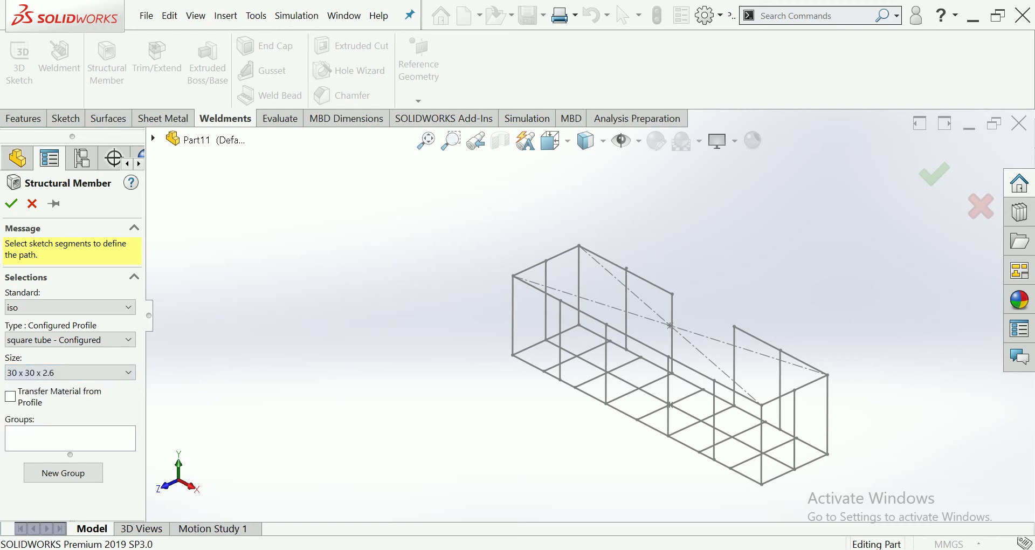
pyautogui.click(636, 420)
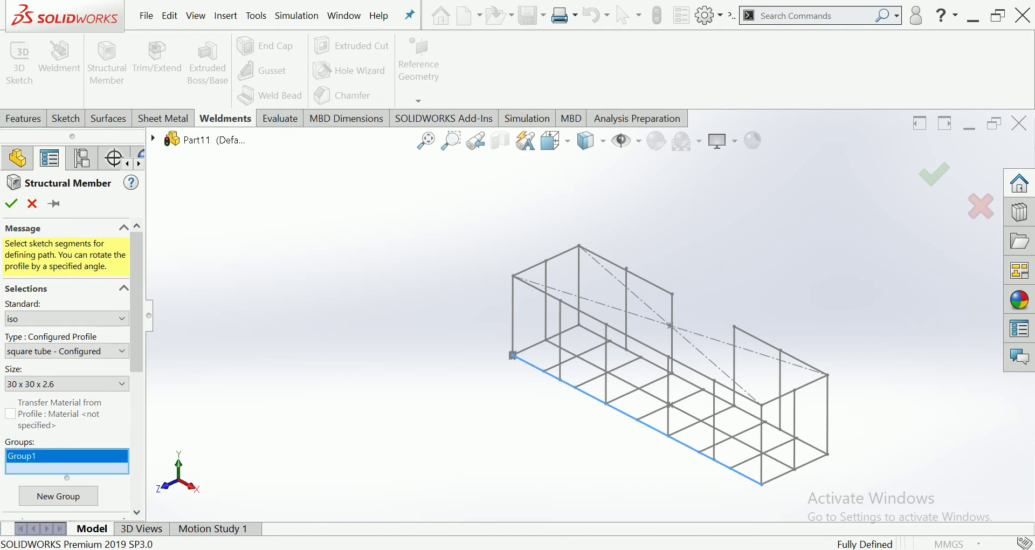
# - Add the remaining three bottom edges to Group1 to close the bottom rectangle
pyautogui.click(544, 341)
pyautogui.click(703, 389)
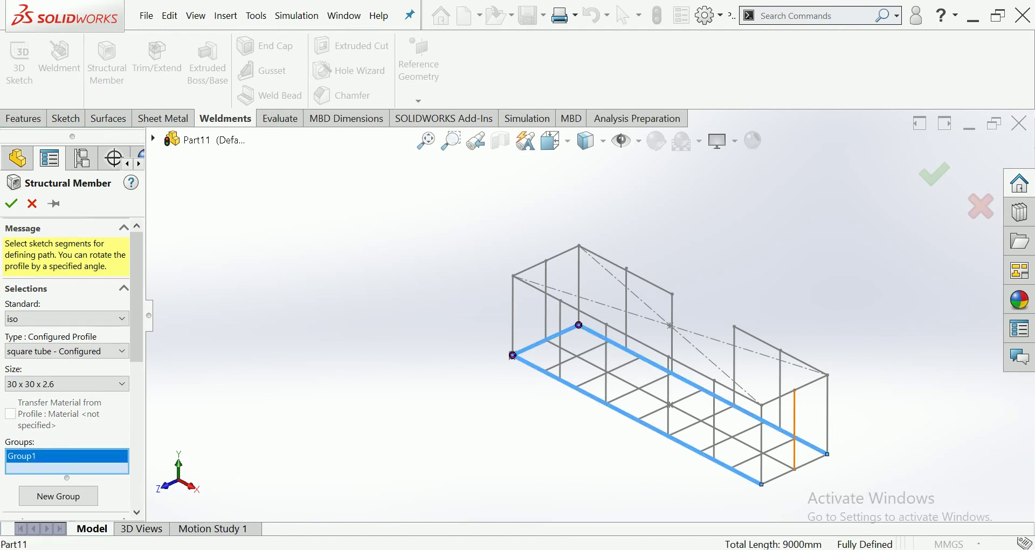
pyautogui.click(794, 470)
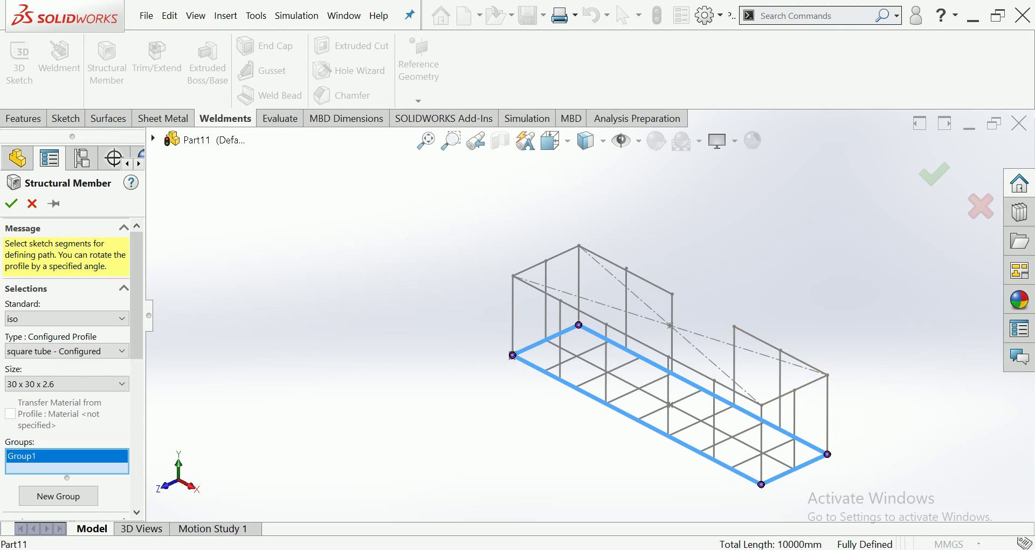
# - Create Group2 from five upper rail edges of the frame
pyautogui.click(58, 495)
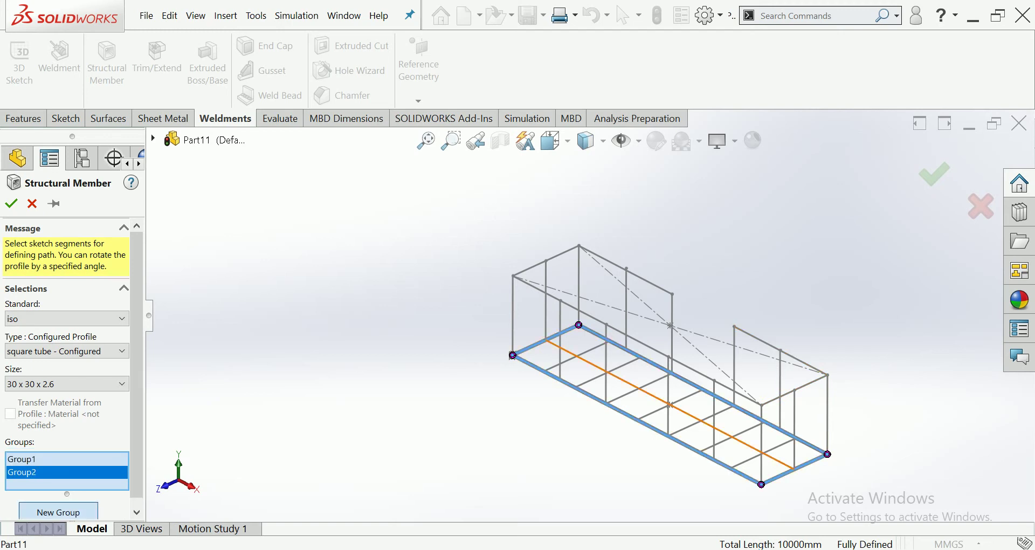
pyautogui.moveTo(647, 351); pyautogui.dragTo(674, 366, button='middle')
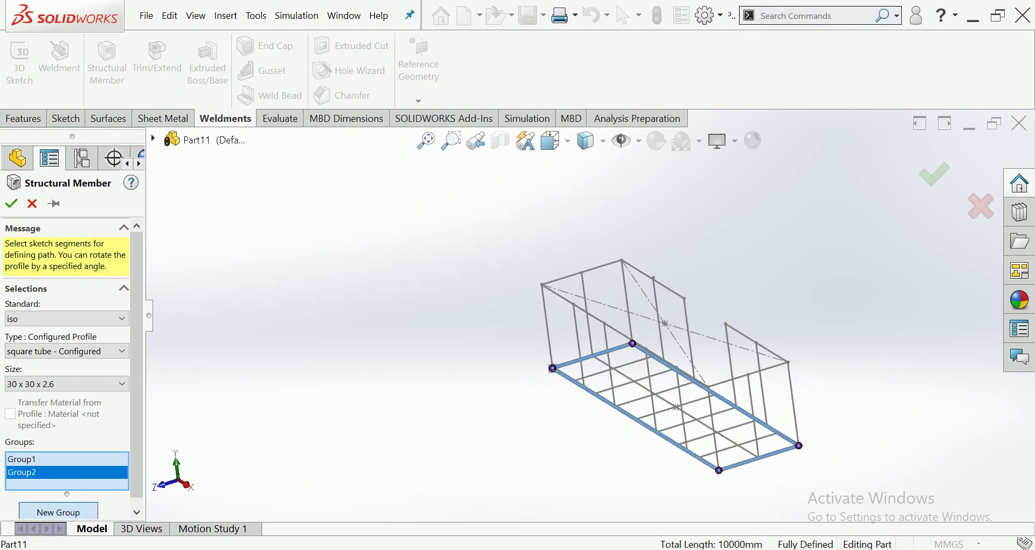
pyautogui.click(547, 288)
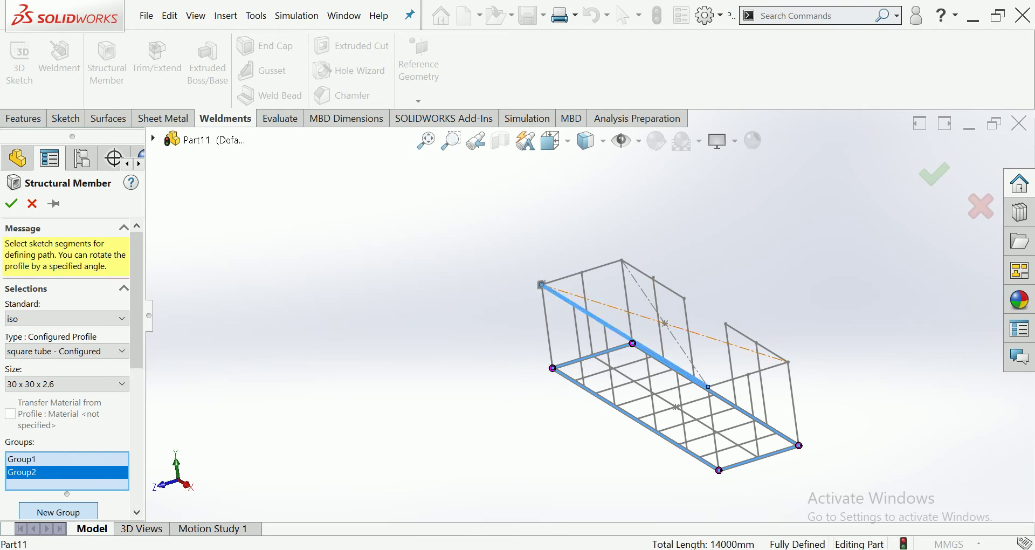
pyautogui.click(583, 273)
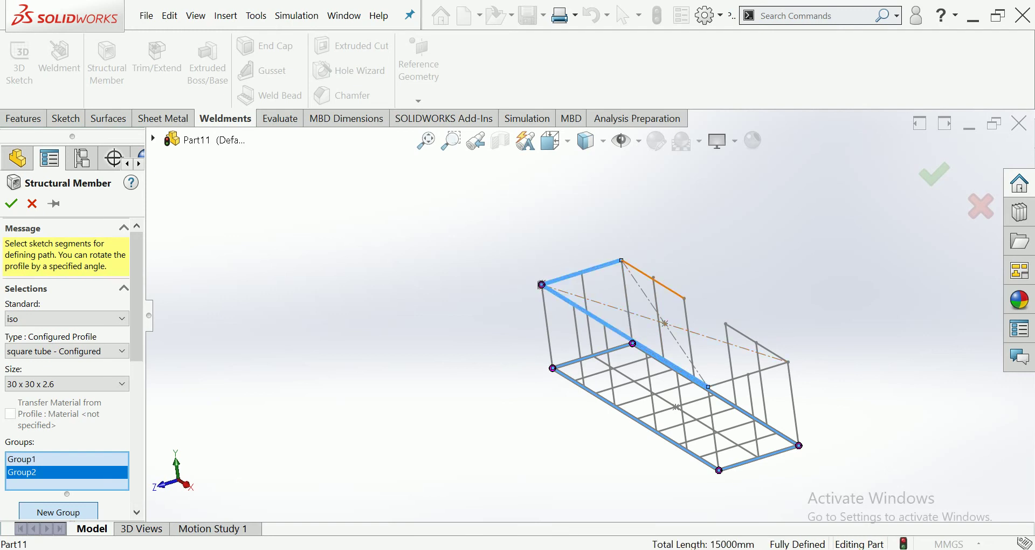
pyautogui.click(654, 279)
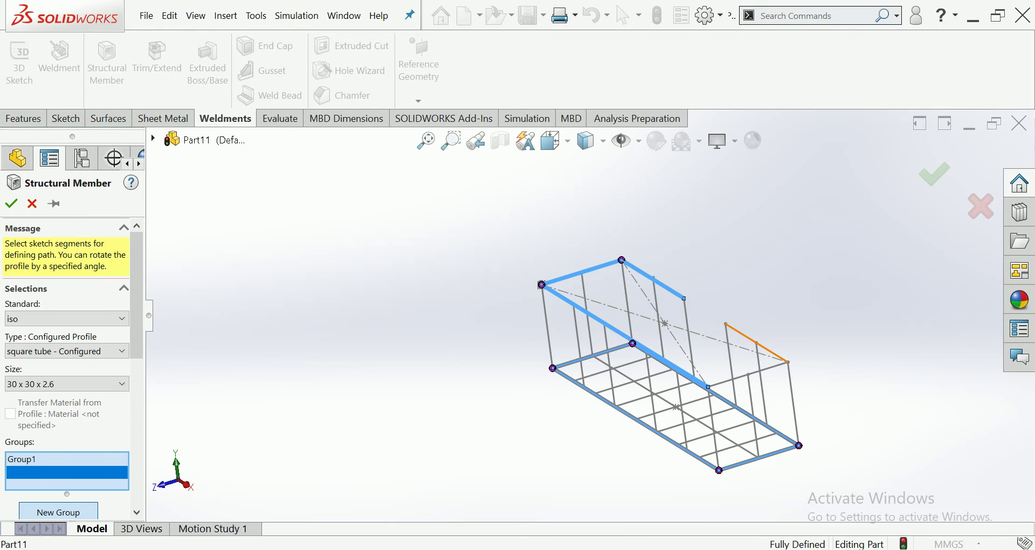
pyautogui.click(749, 374)
pyautogui.click(757, 343)
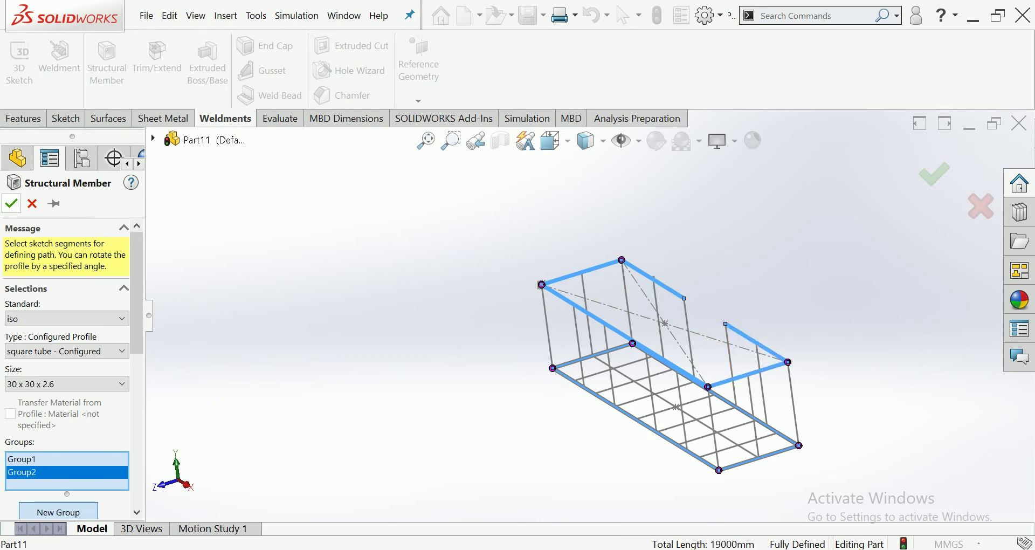
pyautogui.scroll(-5, 67, 323)
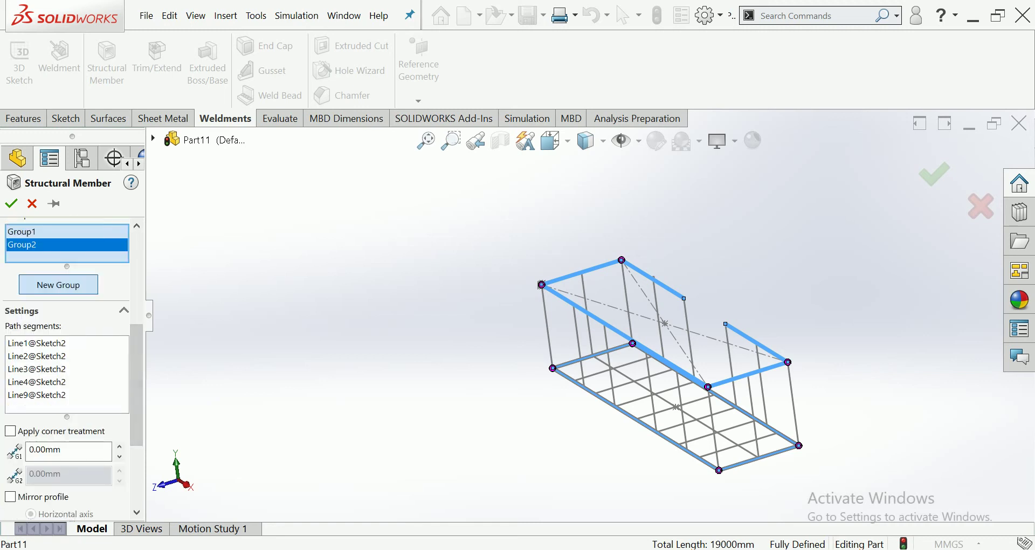
# - Start Group3 and add eight vertical posts running along the frame
pyautogui.click(58, 285)
pyautogui.scroll(-2, 487, 352)
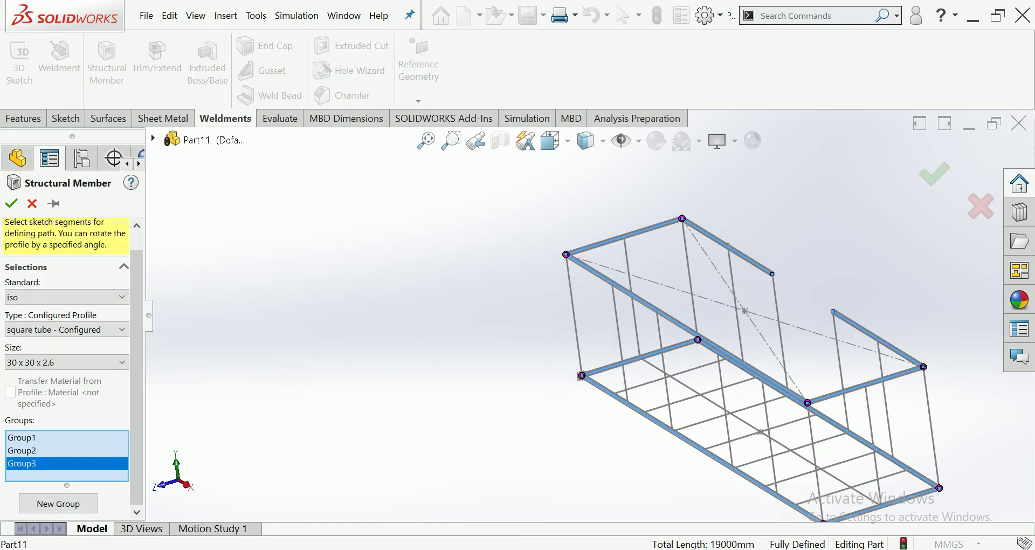
pyautogui.click(574, 315)
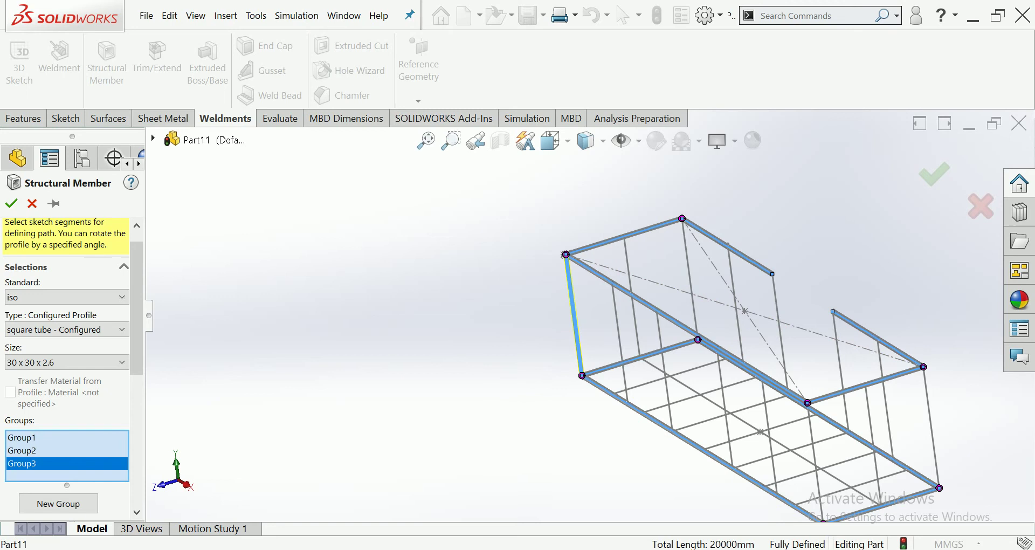
pyautogui.click(632, 296)
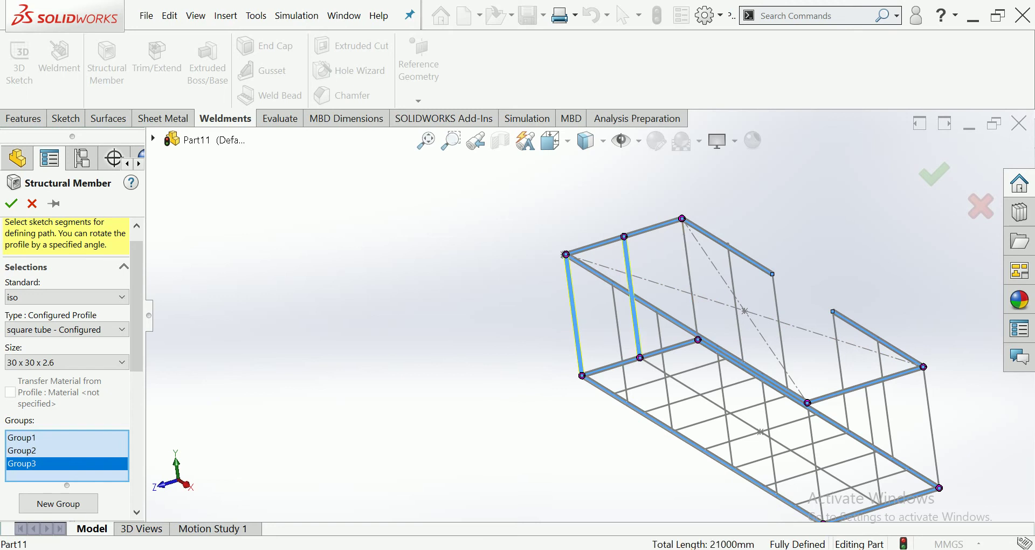
pyautogui.click(690, 279)
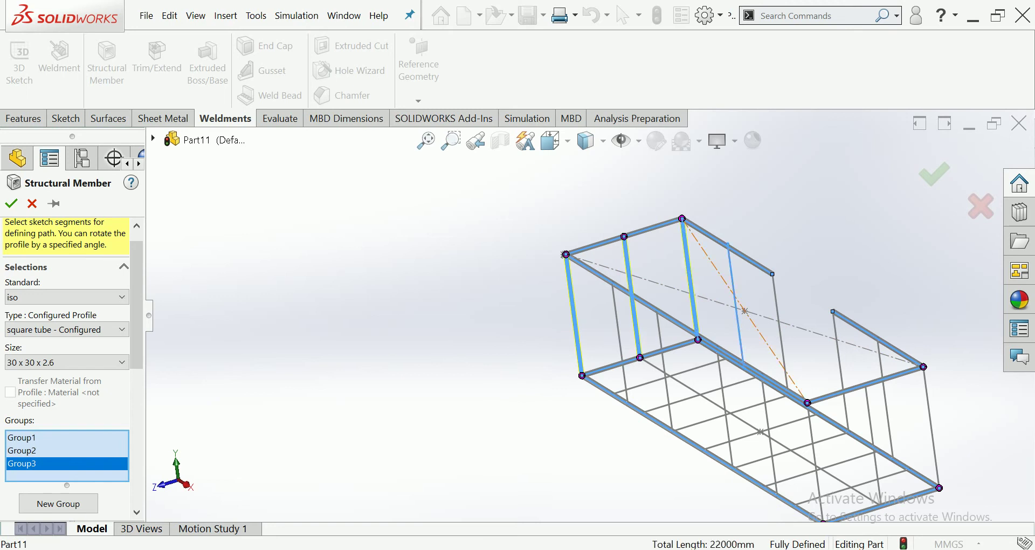
pyautogui.click(735, 302)
pyautogui.click(780, 334)
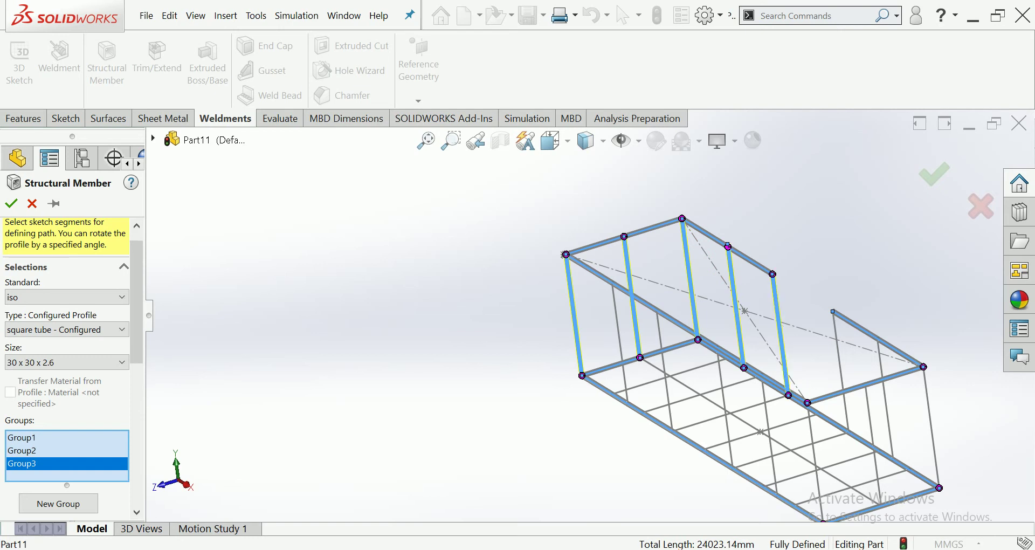
pyautogui.click(840, 372)
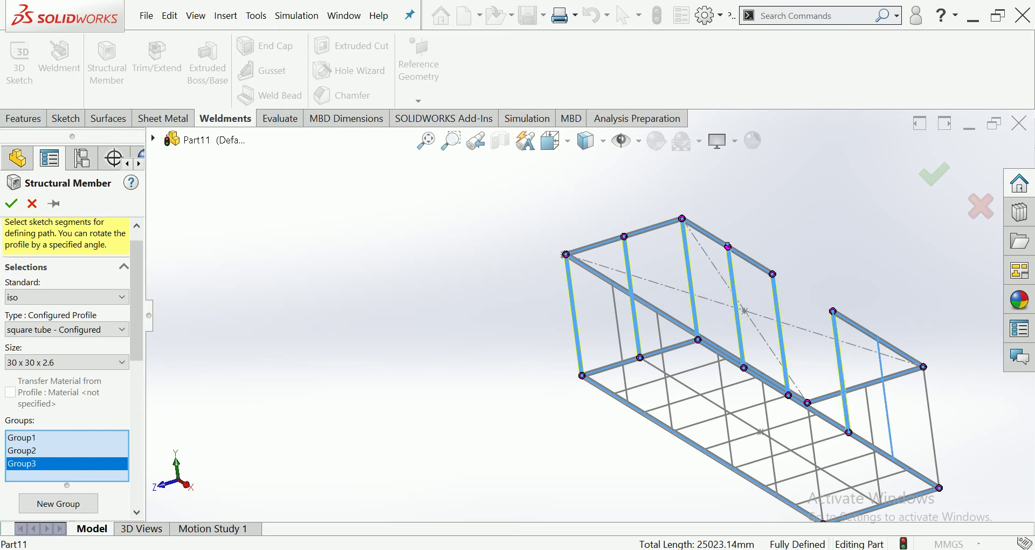
pyautogui.click(886, 399)
pyautogui.click(931, 427)
# - Add four more vertical edges to Group3 as upright posts
pyautogui.click(872, 436)
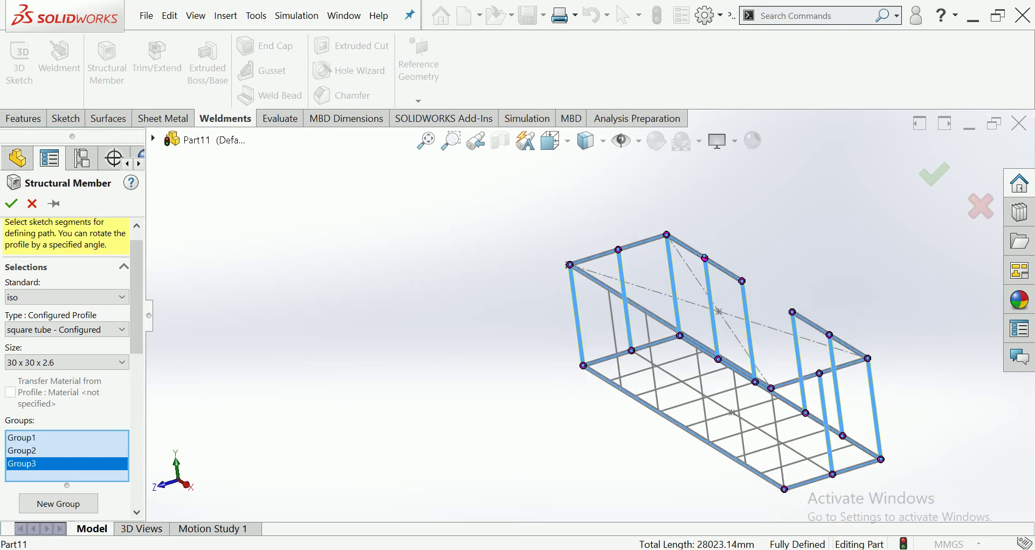
pyautogui.moveTo(872, 436); pyautogui.dragTo(846, 432, button='middle')
pyautogui.click(814, 432)
pyautogui.click(763, 410)
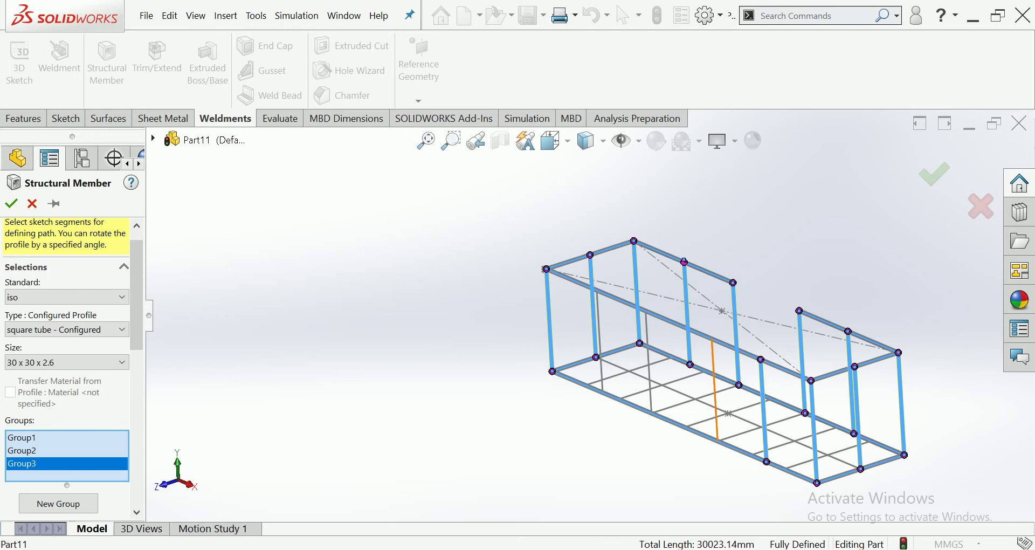
pyautogui.click(715, 399)
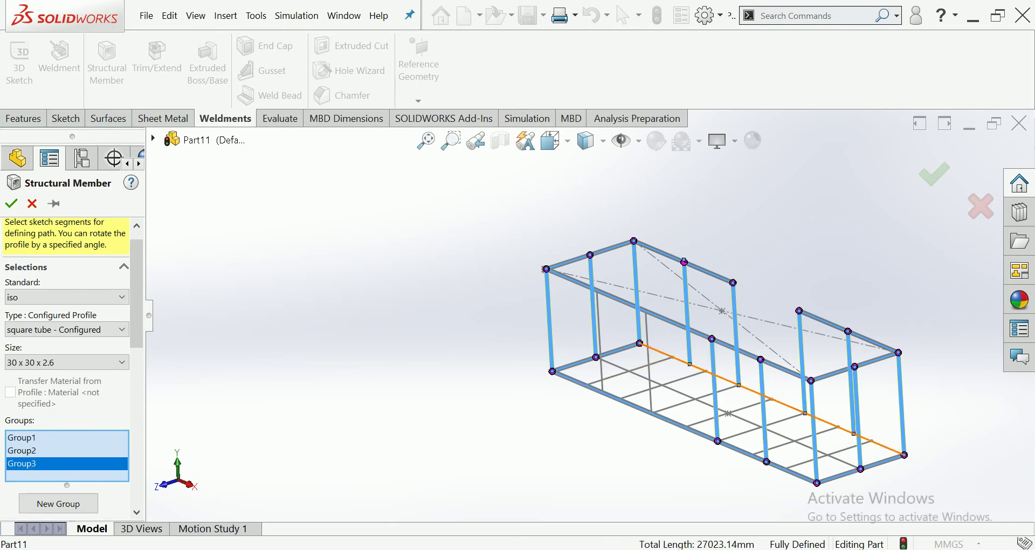
# - Add a missing bottom sketch segment to Group1, then return to Group3
pyautogui.scroll(-2, 712, 383)
pyautogui.scroll(-3, 712, 383)
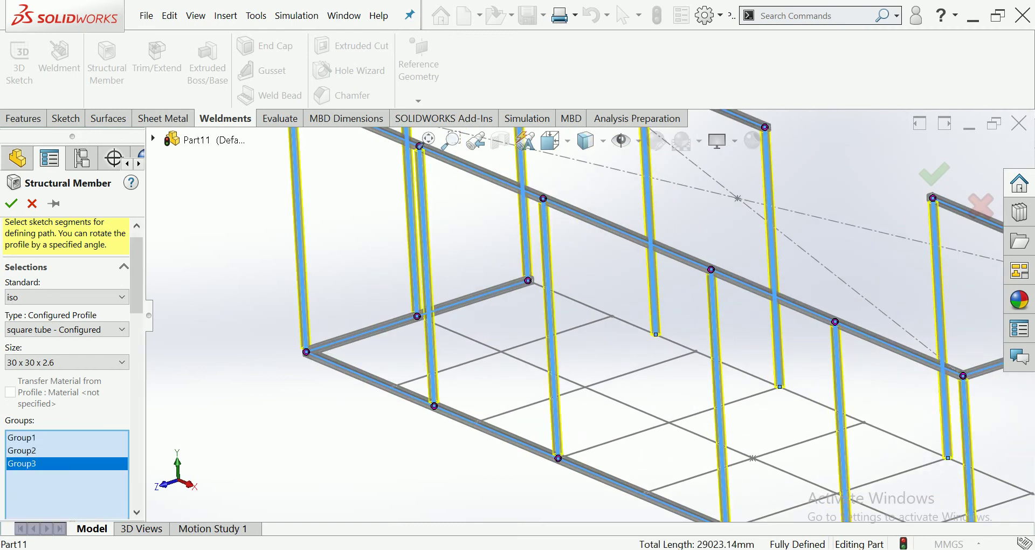
pyautogui.scroll(2, 589, 313)
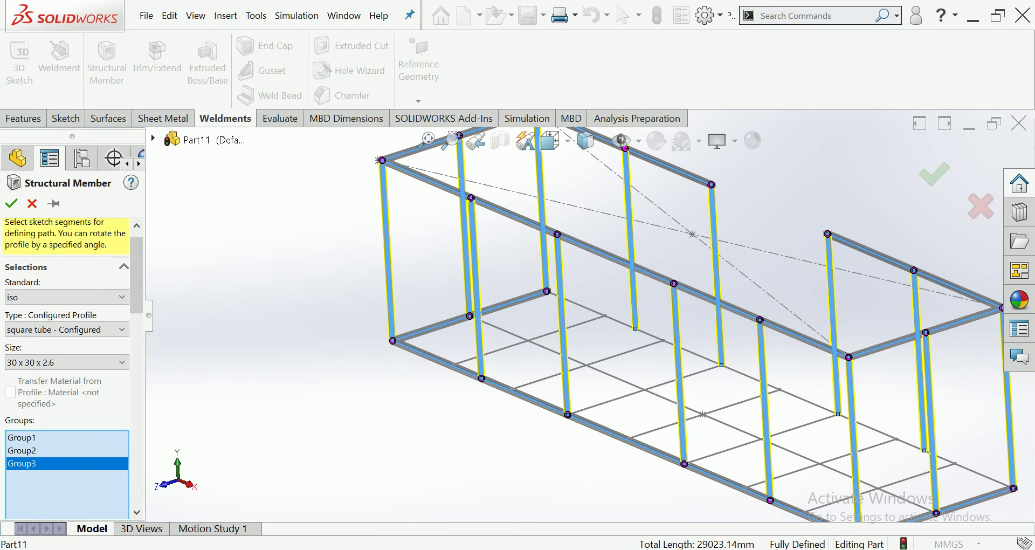
pyautogui.click(67, 450)
pyautogui.click(67, 437)
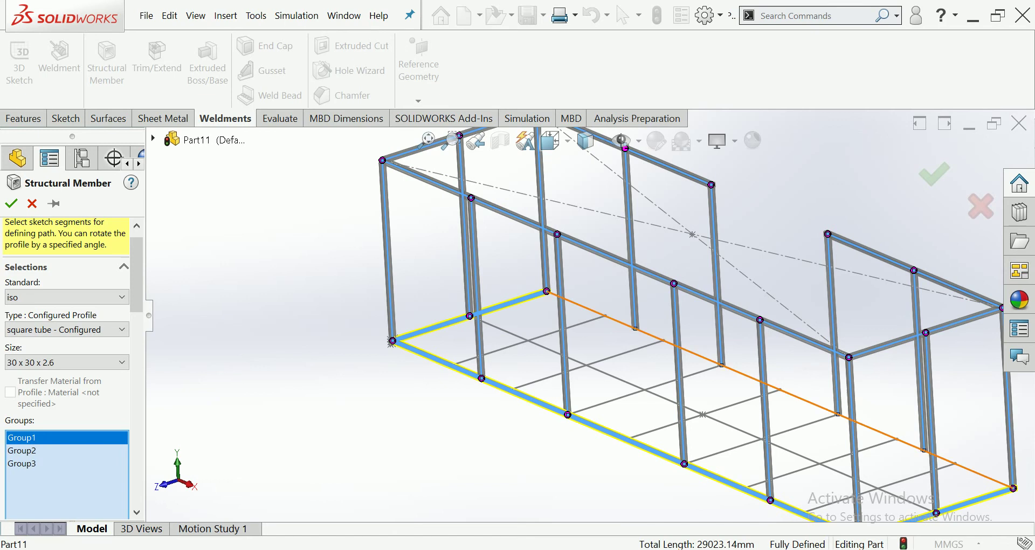
pyautogui.click(590, 306)
pyautogui.scroll(3, 590, 310)
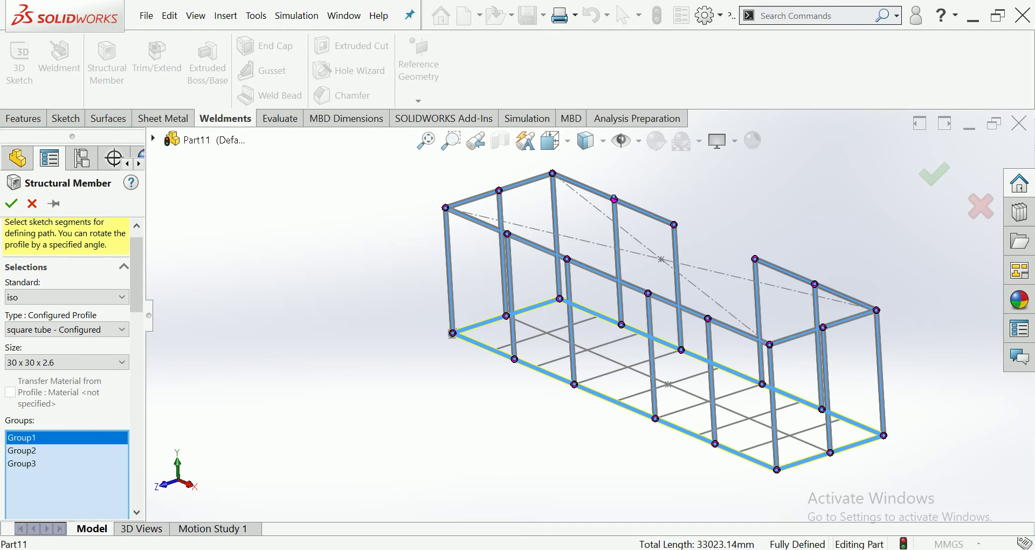
pyautogui.click(65, 463)
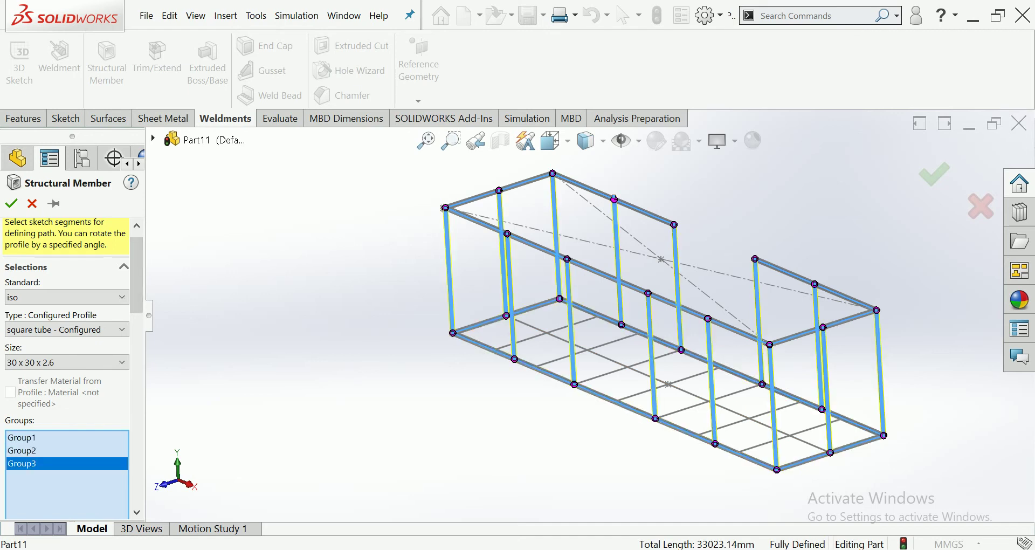
pyautogui.scroll(-3, 68, 366)
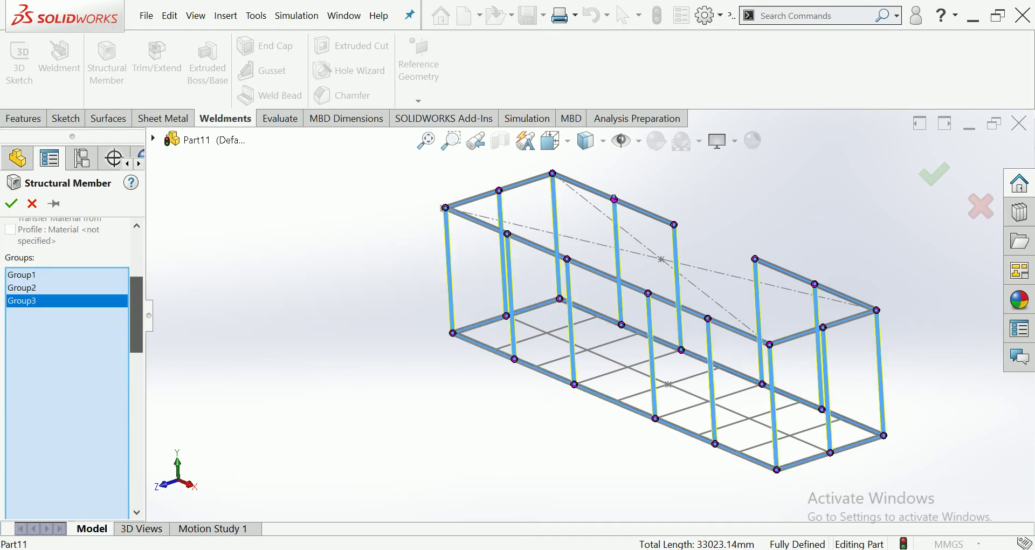
# - Create Group4 from the bottom grid's cross segments
pyautogui.scroll(-2, 68, 366)
pyautogui.click(58, 493)
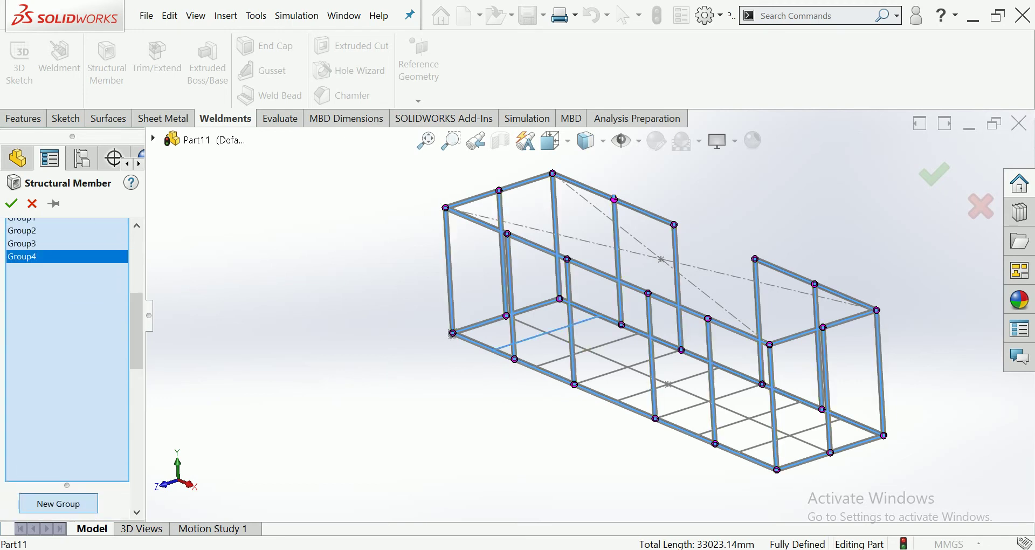
pyautogui.click(598, 316)
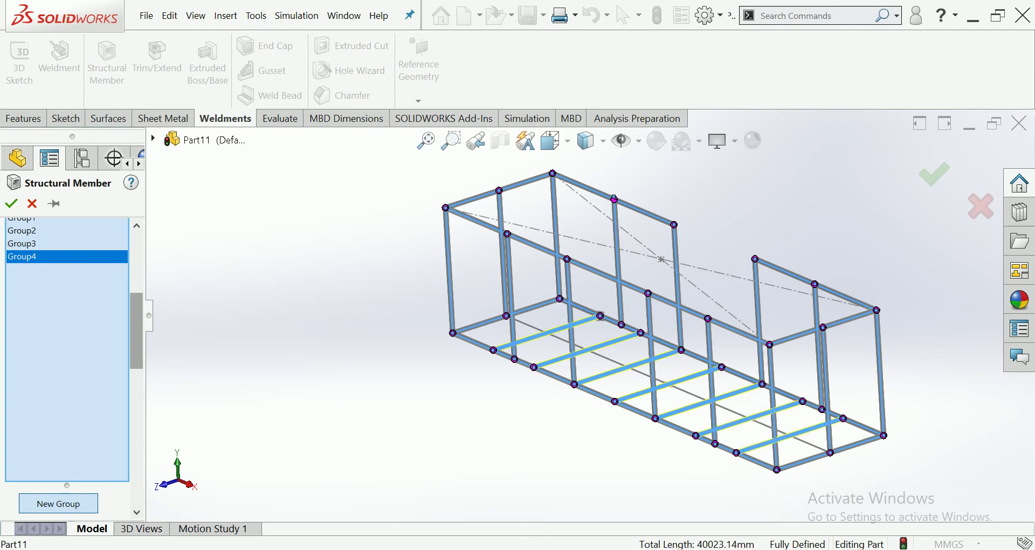
# - Add the long middle floor line as Group5 and confirm the structural members
pyautogui.click(59, 503)
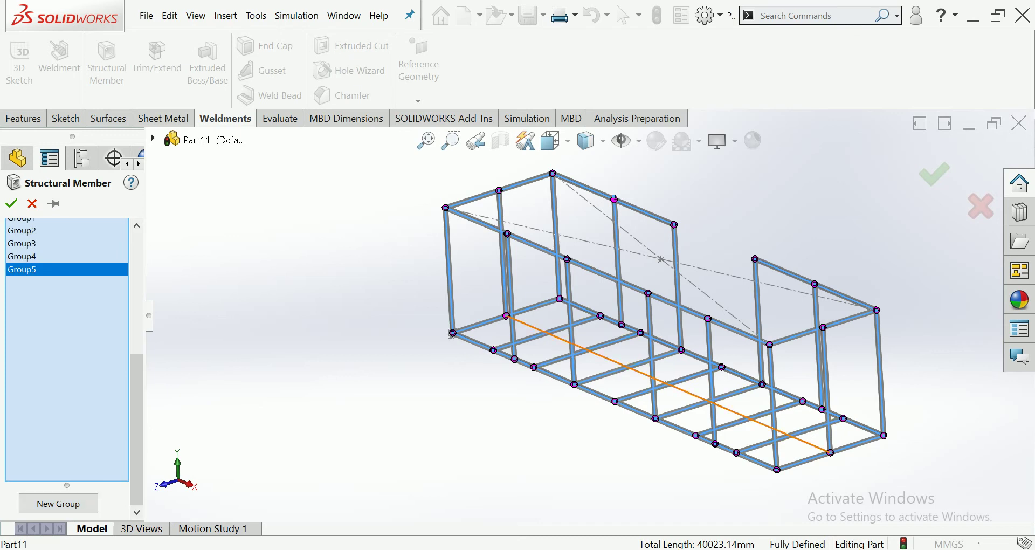
pyautogui.click(508, 318)
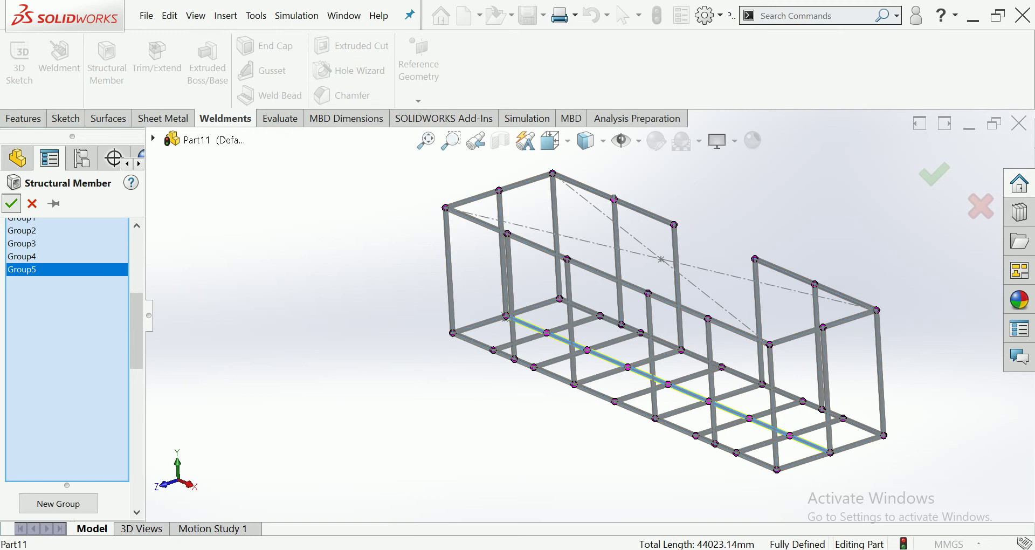
pyautogui.click(11, 203)
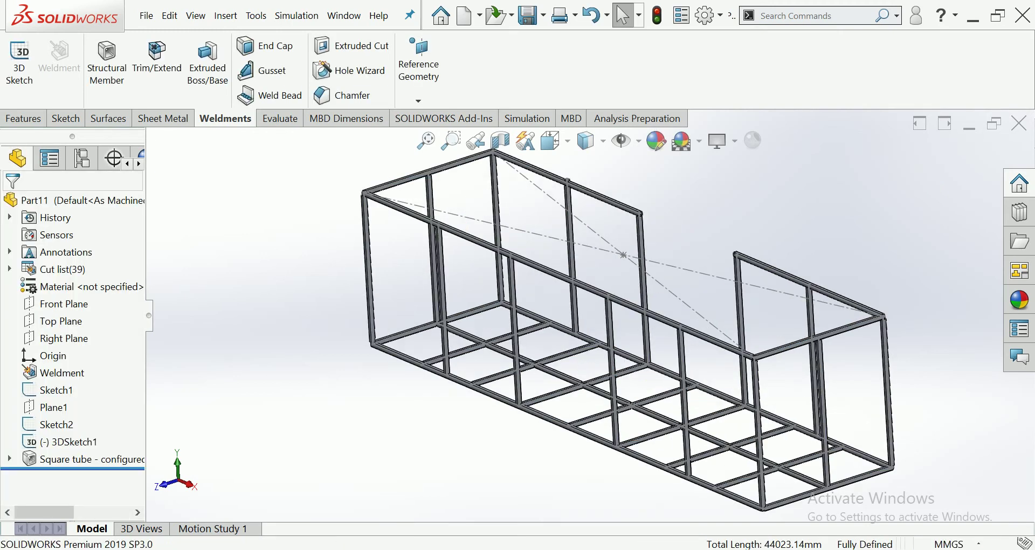
# - Open the Material editor from the Material <not specified> item in the tree
pyautogui.scroll(-2, 593, 324)
pyautogui.scroll(-2, 593, 323)
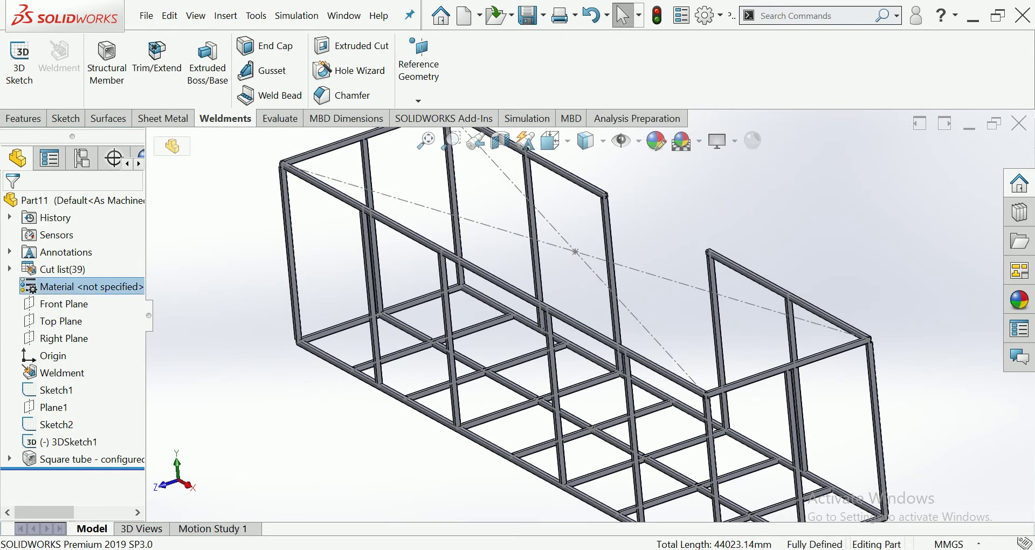
pyautogui.rightClick(100, 286)
pyautogui.press('Escape')
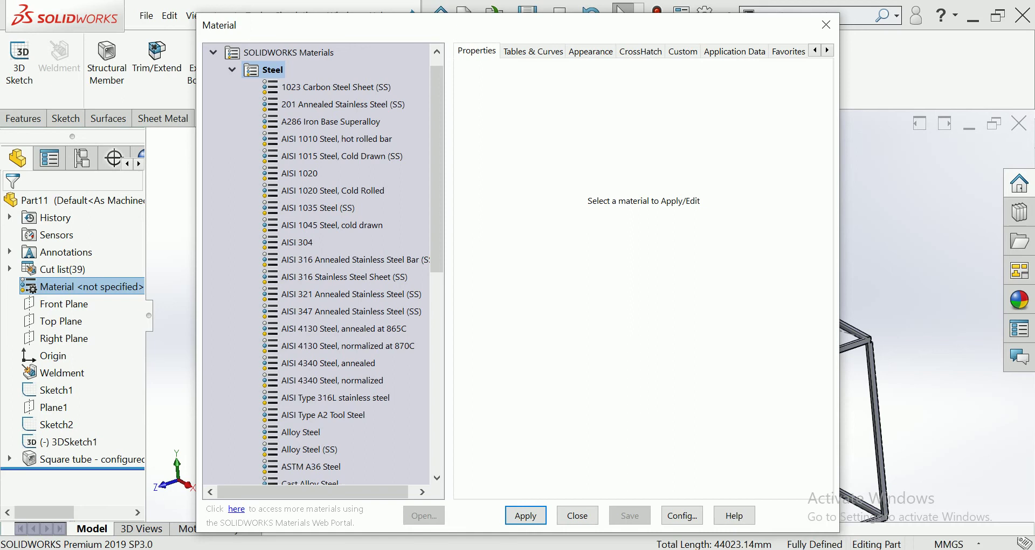
# - Apply AISI 4130 Steel, normalized at 870C, from the Steel library and close the dialog
pyautogui.click(353, 345)
pyautogui.click(525, 515)
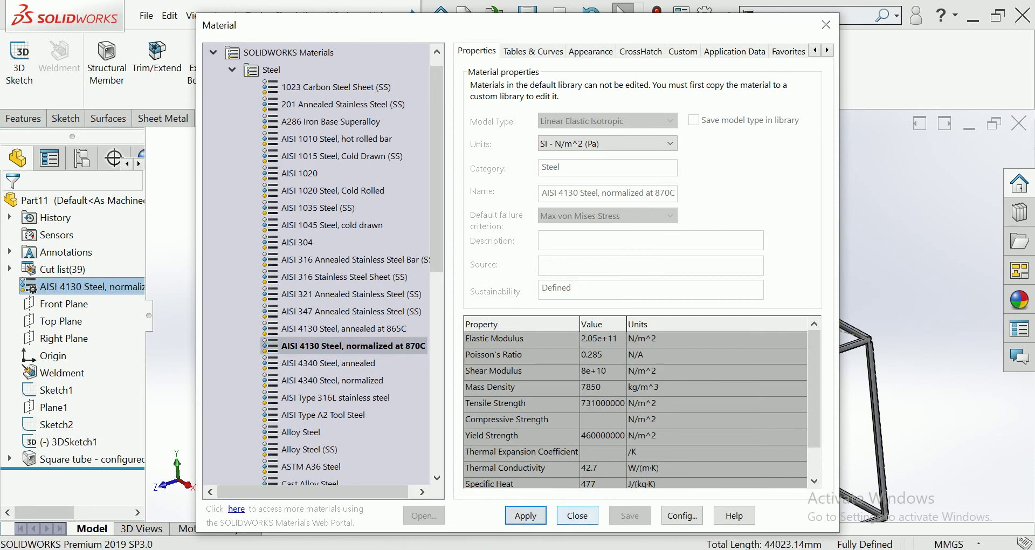
pyautogui.click(577, 515)
pyautogui.scroll(-3, 789, 268)
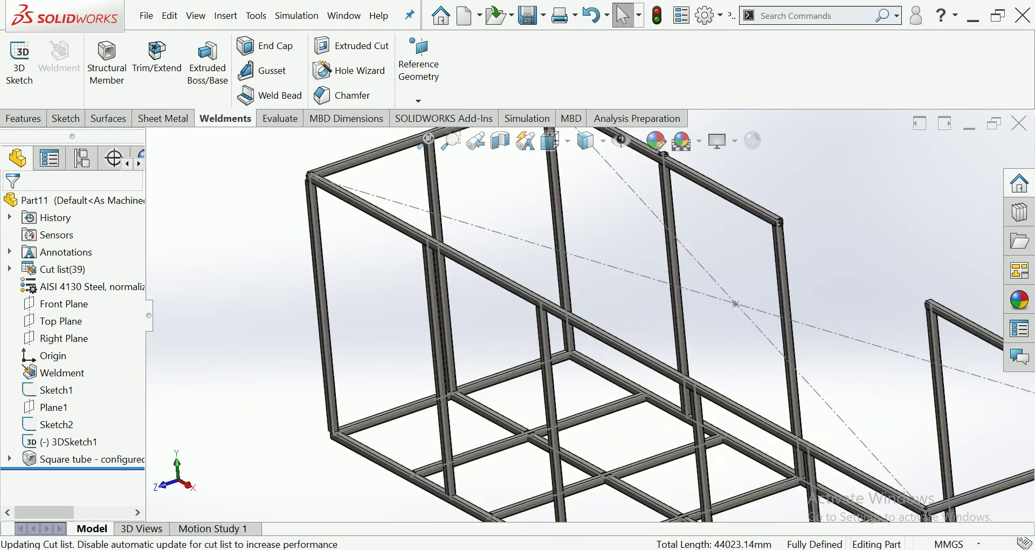
# - Fit the frame in view and select the weldment bodies in the cut list
pyautogui.scroll(-4, 789, 268)
pyautogui.scroll(-3, 789, 268)
pyautogui.scroll(2, 789, 268)
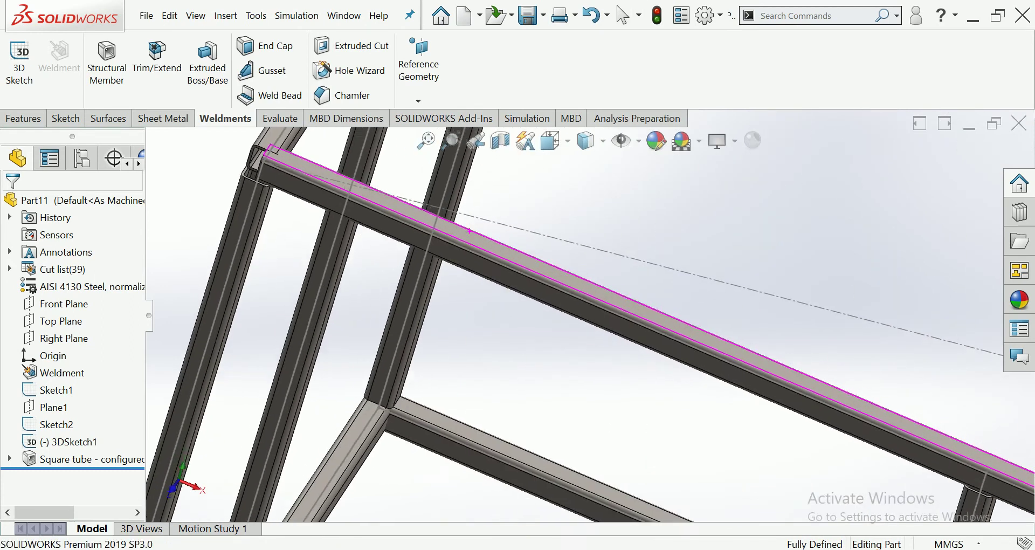
pyautogui.scroll(2, 789, 268)
pyautogui.scroll(2, 788, 268)
pyautogui.scroll(1, 789, 268)
pyautogui.press('f')
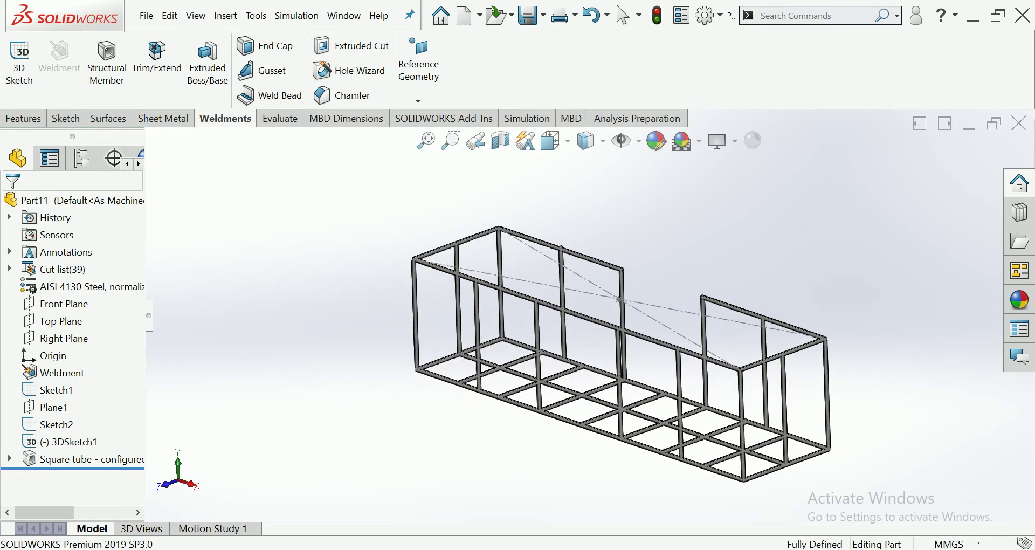
pyautogui.click(62, 269)
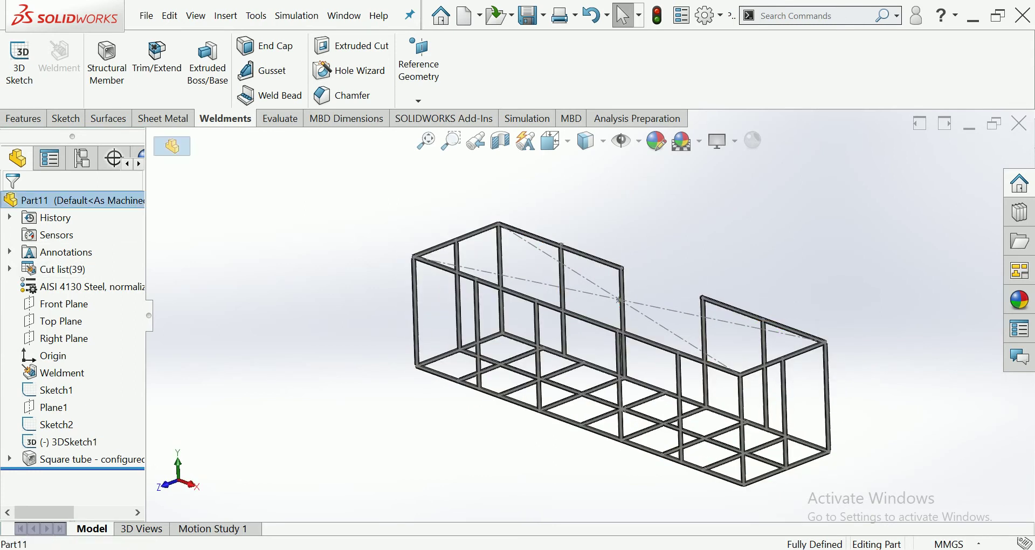
pyautogui.rightClick(78, 201)
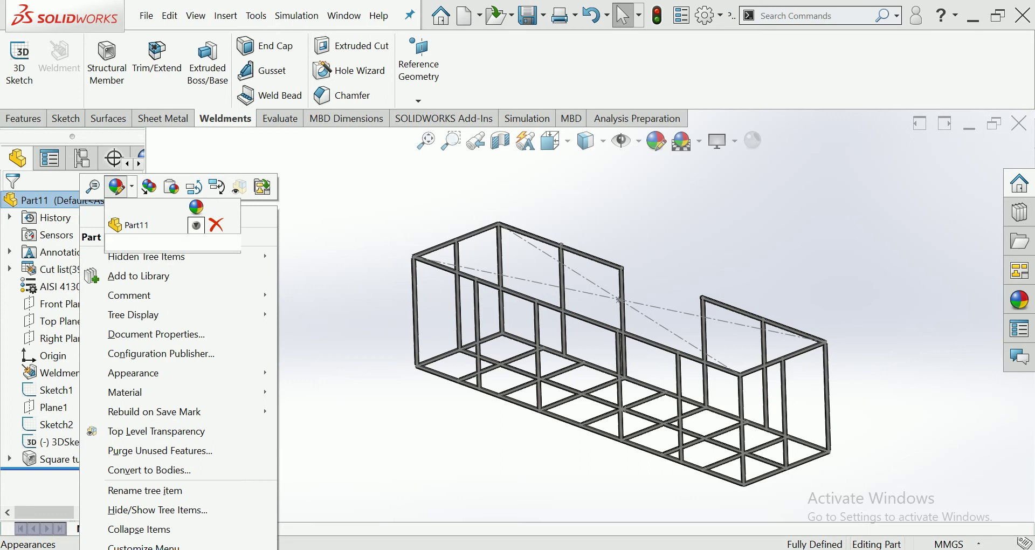
pyautogui.press('Escape')
# - Hide the dashed reference sketch lines and Sketch1 in the model view
pyautogui.scroll(-3, 769, 343)
pyautogui.scroll(-2, 769, 342)
pyautogui.scroll(-2, 770, 343)
pyautogui.rightClick(664, 247)
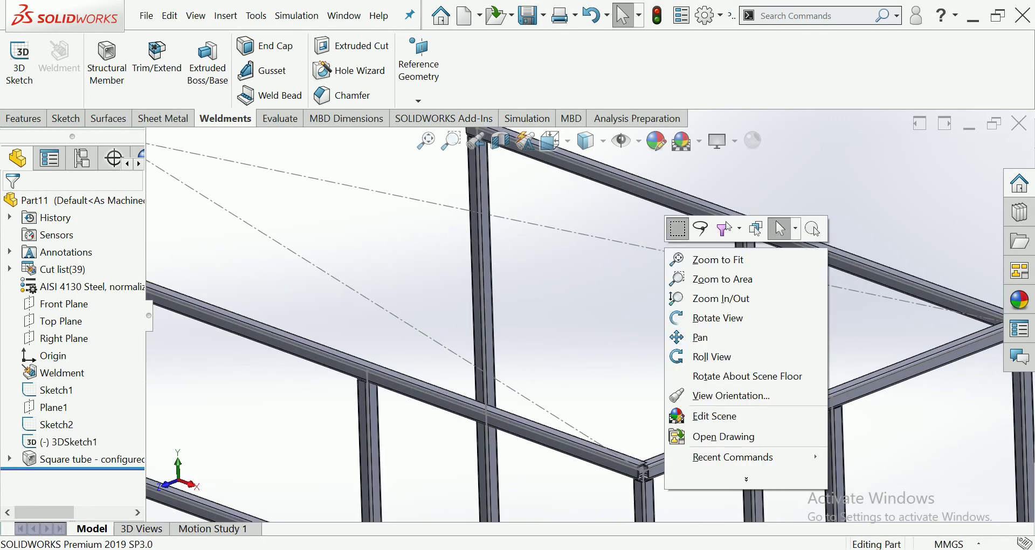
pyautogui.rightClick(641, 246)
pyautogui.click(664, 233)
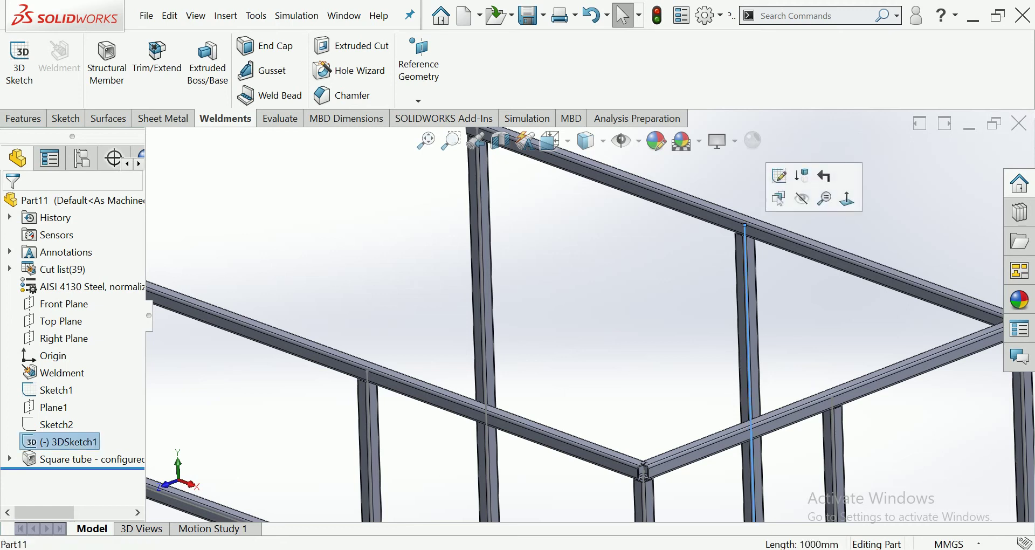
pyautogui.scroll(5, 591, 324)
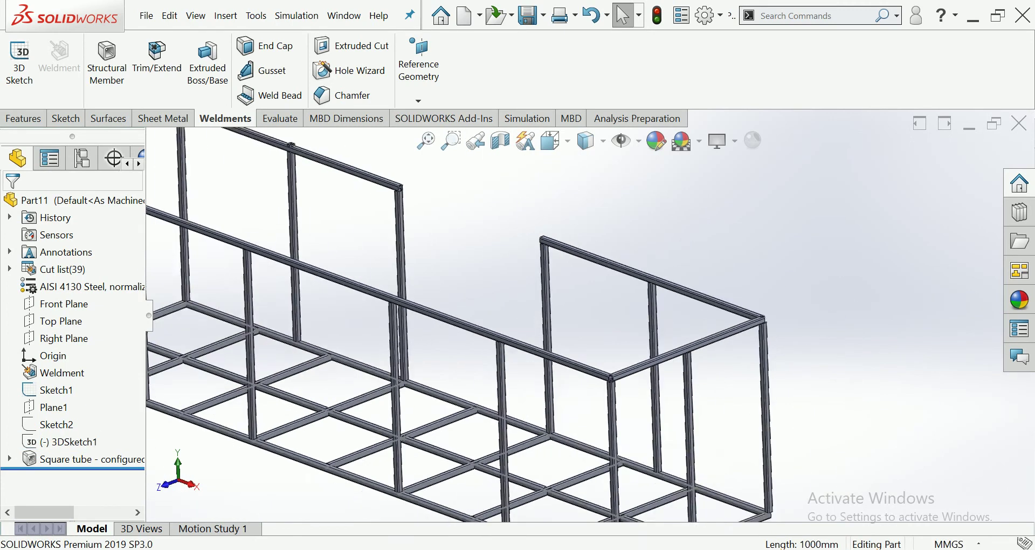
pyautogui.scroll(-6, 591, 323)
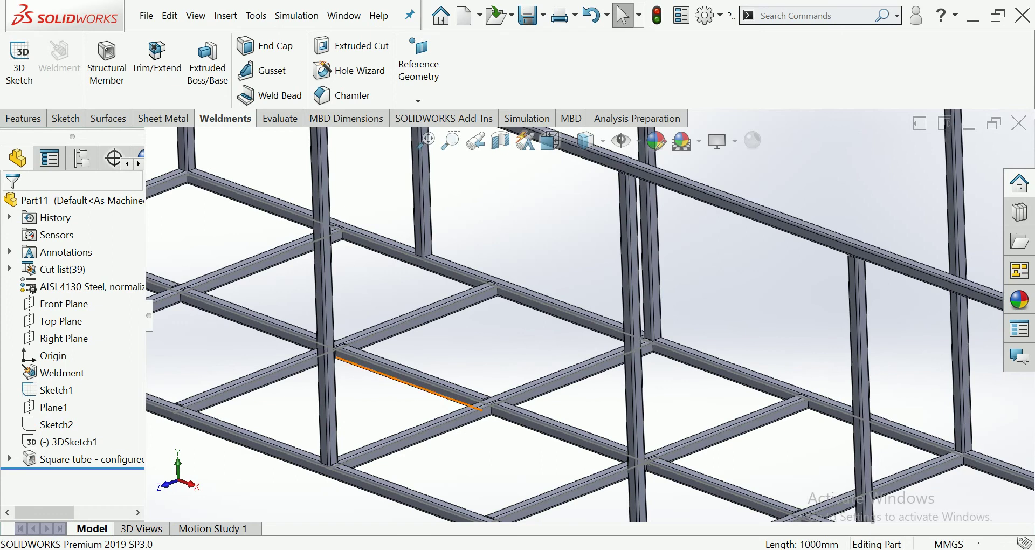
pyautogui.rightClick(379, 286)
pyautogui.click(429, 353)
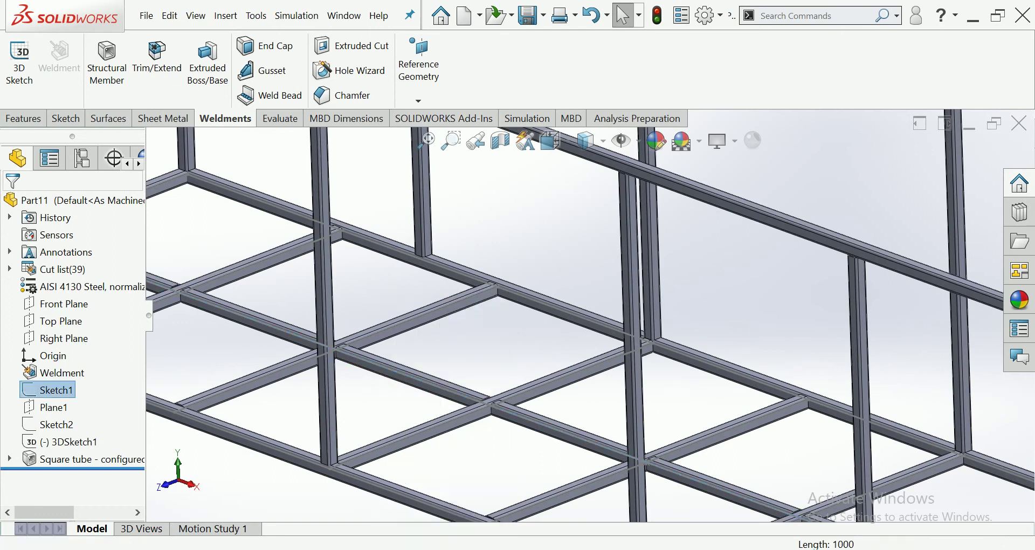
# - Expand the Square tube feature and open its profile sketch, Sketch11
pyautogui.scroll(4, 593, 323)
pyautogui.scroll(2, 593, 323)
pyautogui.moveTo(593, 302); pyautogui.dragTo(598, 329, button='middle')
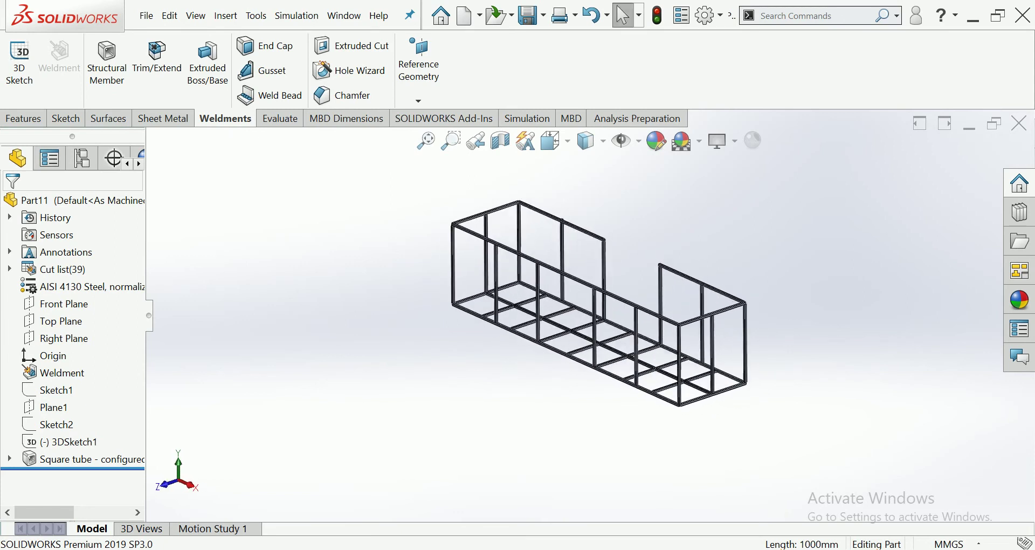
pyautogui.scroll(-2, 858, 311)
pyautogui.scroll(-3, 485, 269)
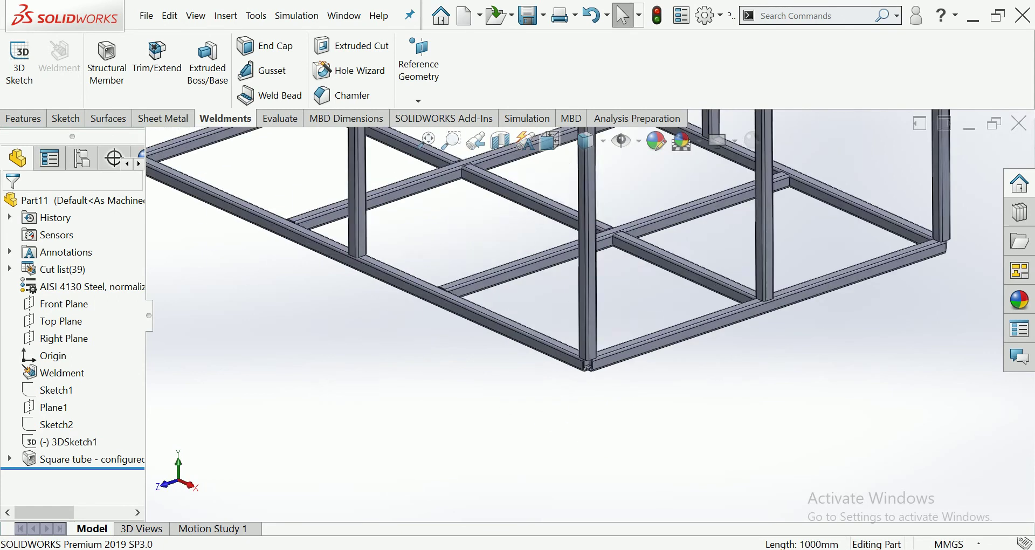
pyautogui.scroll(3, 486, 243)
pyautogui.scroll(3, 593, 302)
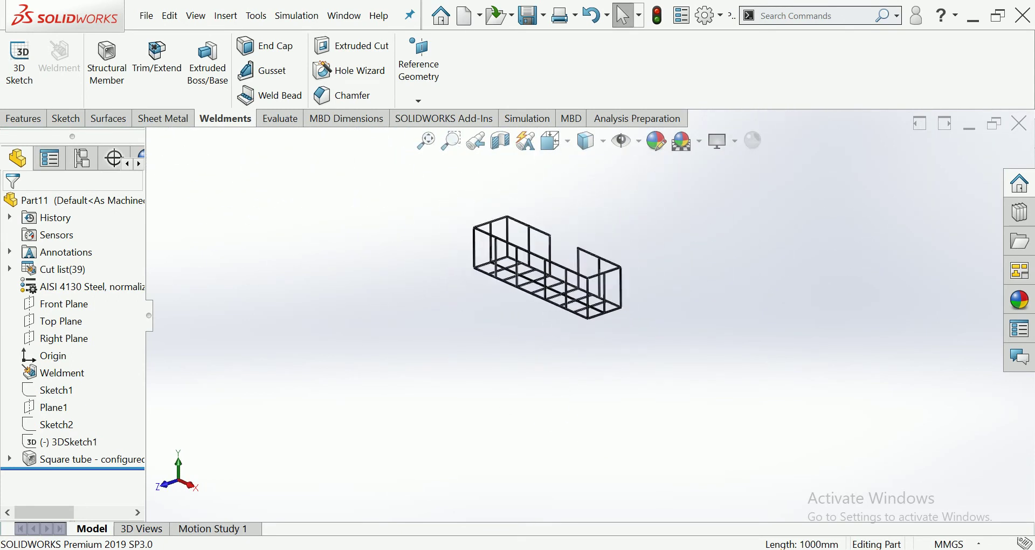
pyautogui.scroll(-2, 580, 231)
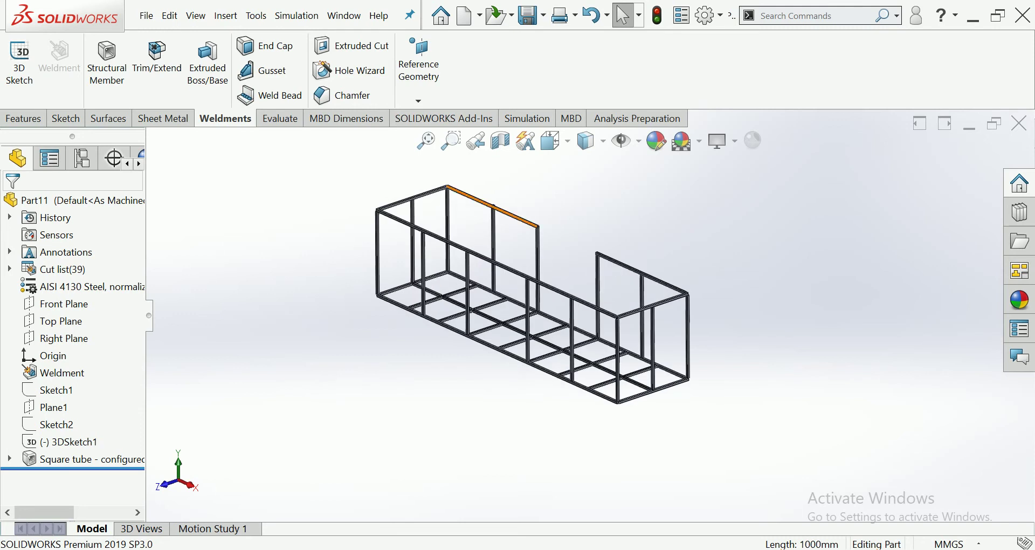
pyautogui.scroll(-1, 493, 189)
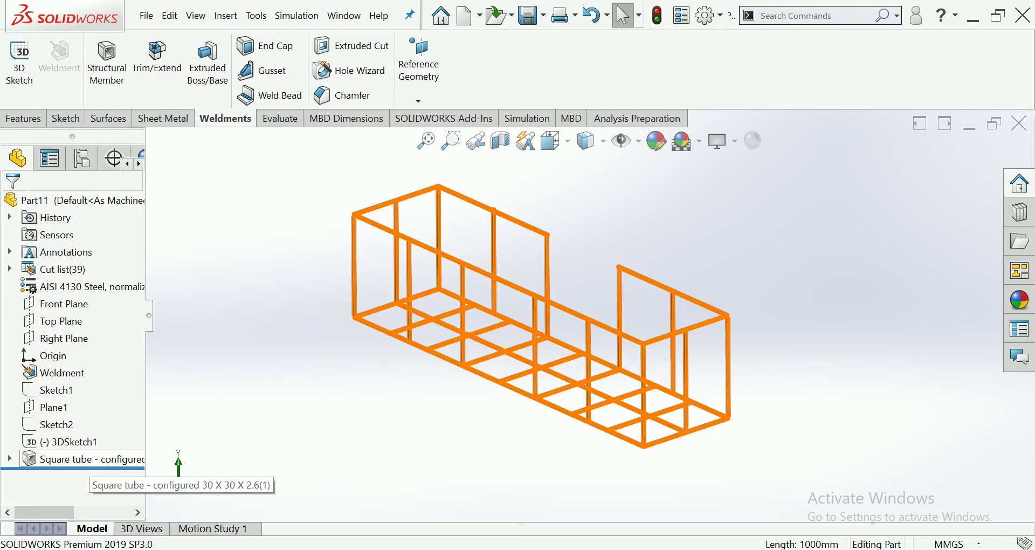
pyautogui.click(81, 459)
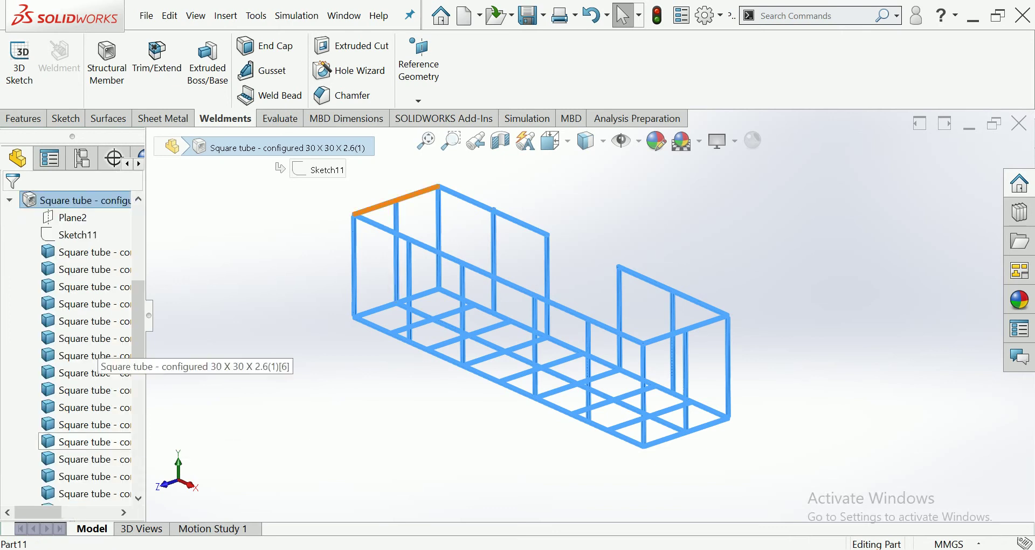
pyautogui.click(77, 235)
pyautogui.click(97, 195)
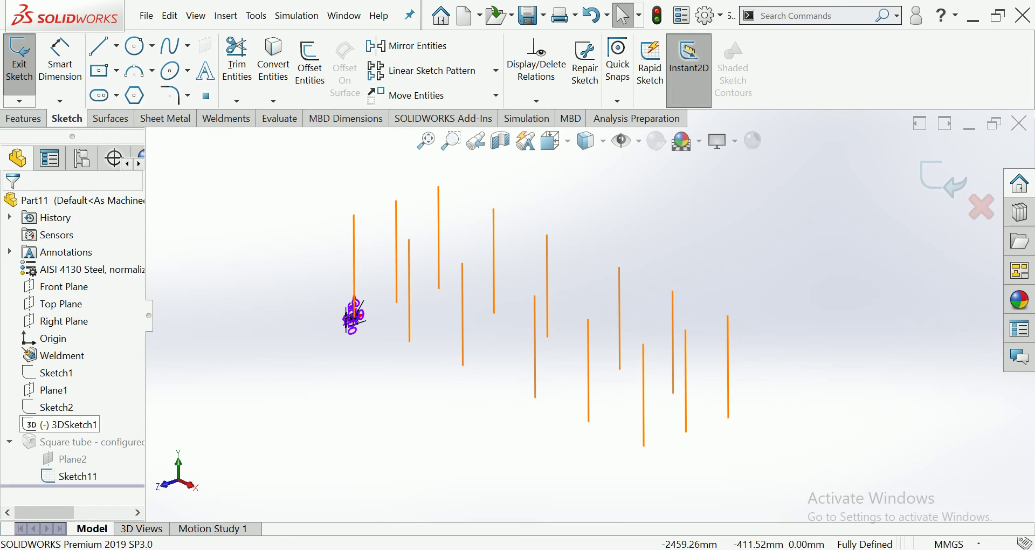
# - Change the square tube profile's 30.00 outer size to 40 mm
pyautogui.scroll(-3, 431, 315)
pyautogui.scroll(-3, 406, 296)
pyautogui.scroll(-2, 405, 296)
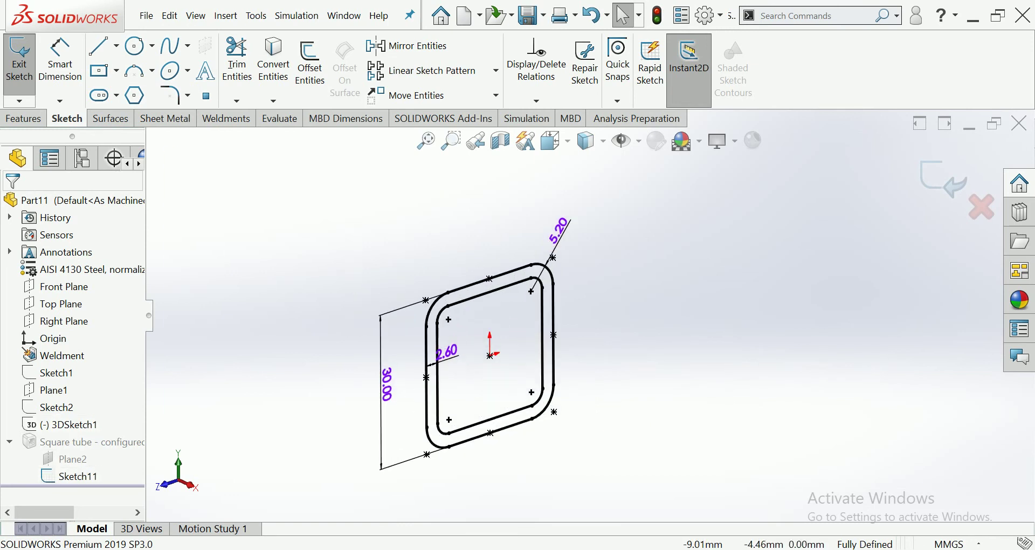
pyautogui.scroll(-3, 405, 296)
pyautogui.click(426, 140)
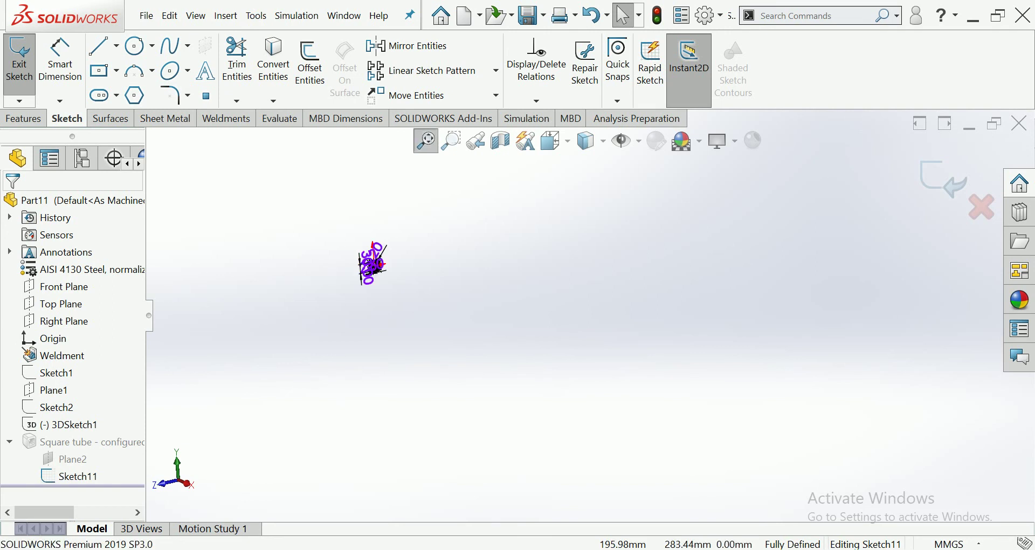
pyautogui.scroll(-2, 240, 239)
pyautogui.scroll(-3, 240, 239)
pyautogui.scroll(-3, 569, 282)
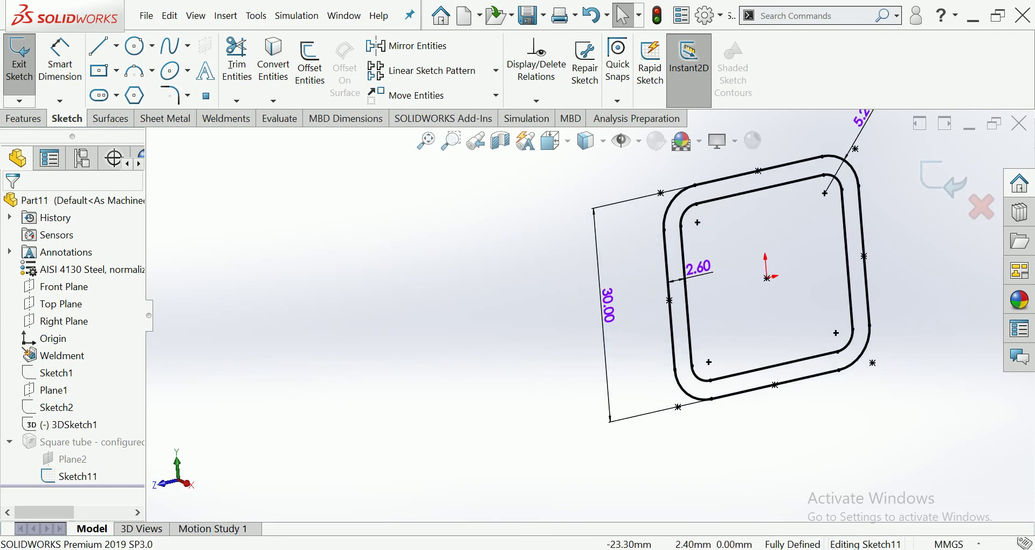
pyautogui.doubleClick(609, 305)
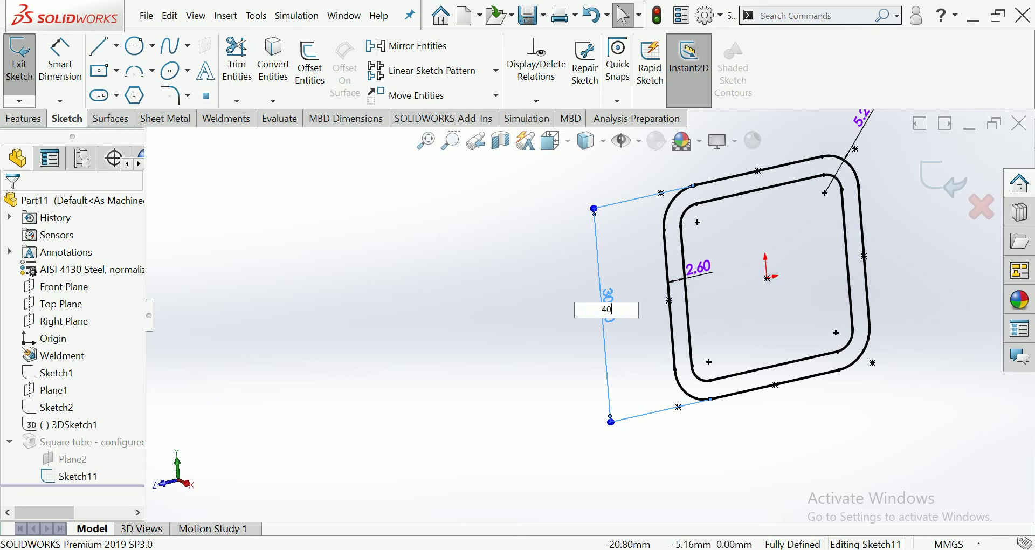
pyautogui.press('Return')
# - Change the 2.60 wall thickness to 3.2 mm and rebuild the frame
pyautogui.doubleClick(668, 271)
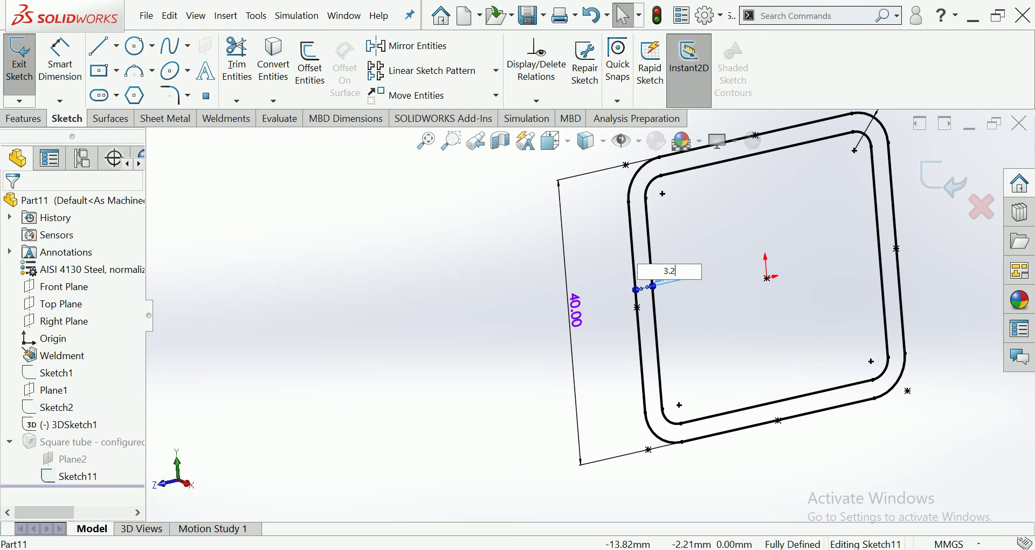
pyautogui.press('Return')
pyautogui.scroll(3, 585, 315)
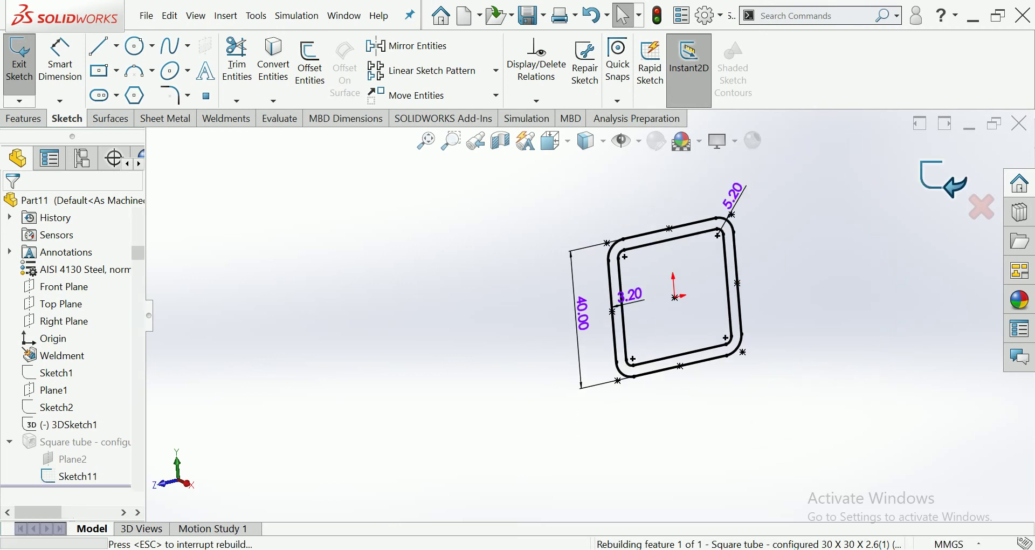
pyautogui.hotkey('ctrl', 'b')
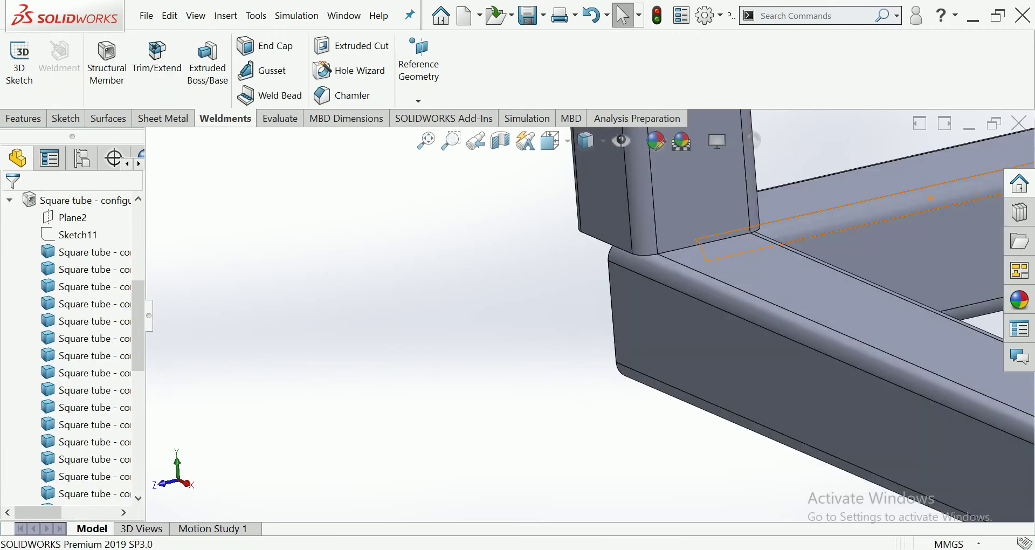
# - Orbit and zoom to inspect the rebuilt 40 x 40 x 3.2 tubes
pyautogui.scroll(2, 755, 334)
pyautogui.scroll(2, 755, 334)
pyautogui.scroll(2, 755, 334)
pyautogui.scroll(3, 755, 335)
pyautogui.moveTo(755, 334)
pyautogui.mouseDown(button='middle')
pyautogui.moveTo(700, 302)
pyautogui.moveTo(663, 310)
pyautogui.moveTo(818, 315)
pyautogui.moveTo(848, 242)
pyautogui.mouseUp(button='middle')
pyautogui.scroll(-5, 701, 302)
pyautogui.scroll(3, 679, 313)
pyautogui.scroll(-2, 661, 310)
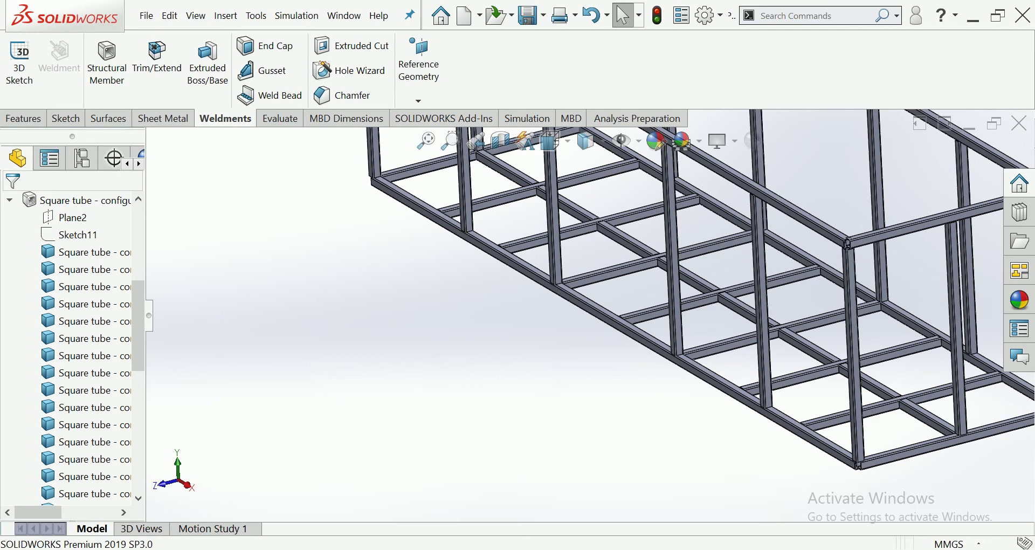
# - Fit the whole frame and view it flat and head-on with Ctrl+7 and Ctrl+6
pyautogui.hotkey('ctrl', '7')
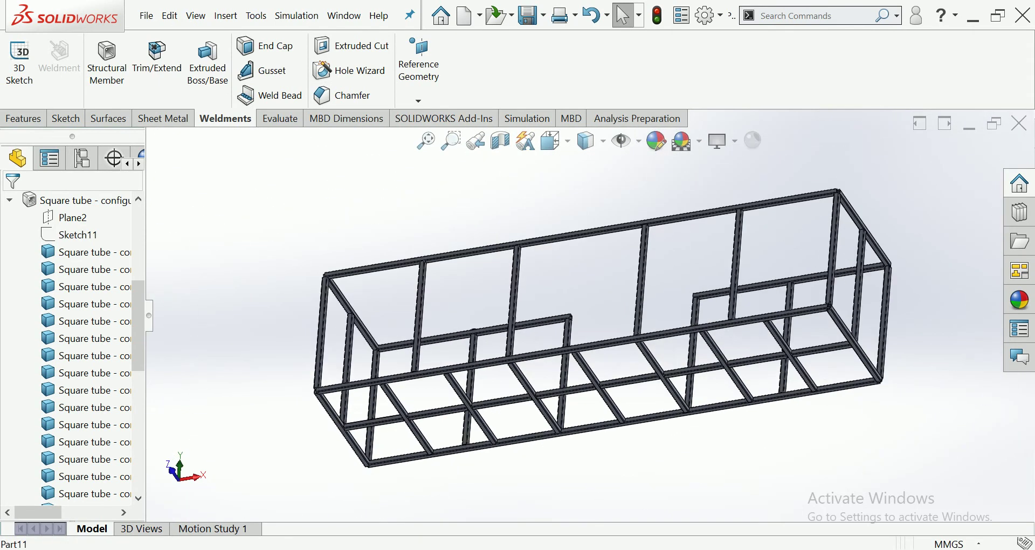
pyautogui.hotkey('ctrl', '6')
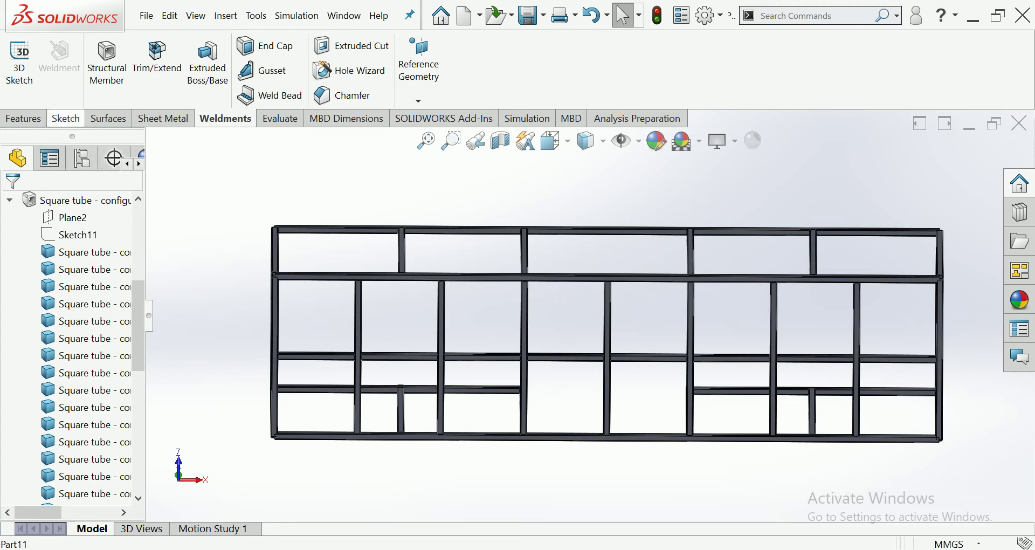
pyautogui.click(66, 118)
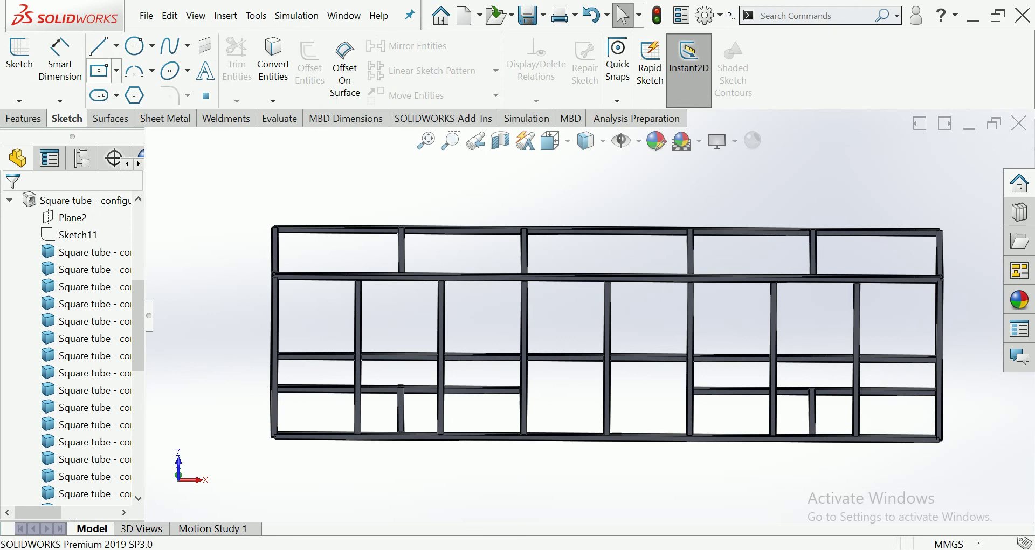
# - Start a new sketch on the frame's face and view it from the top
pyautogui.click(99, 70)
pyautogui.scroll(3, 601, 334)
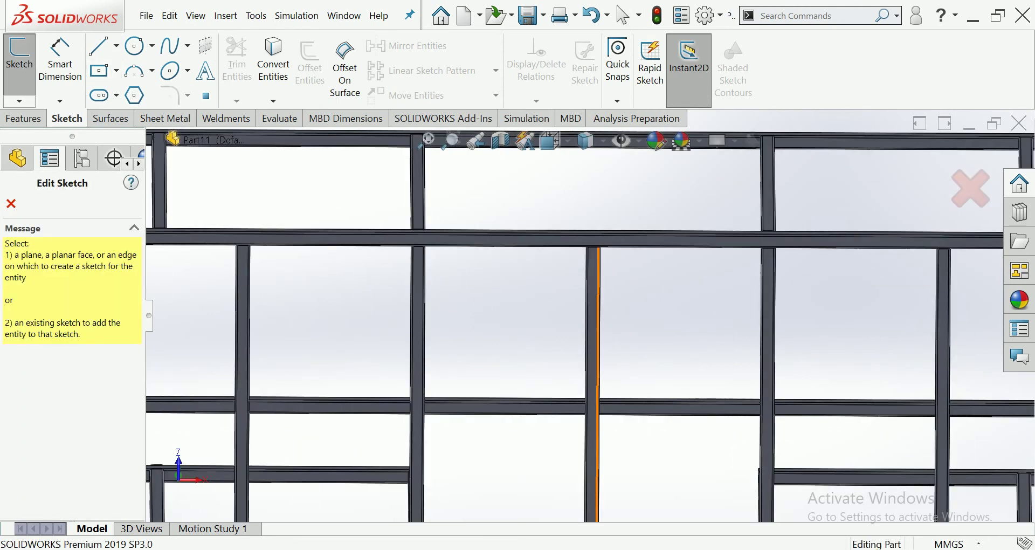
pyautogui.click(603, 334)
pyautogui.scroll(-2, 622, 339)
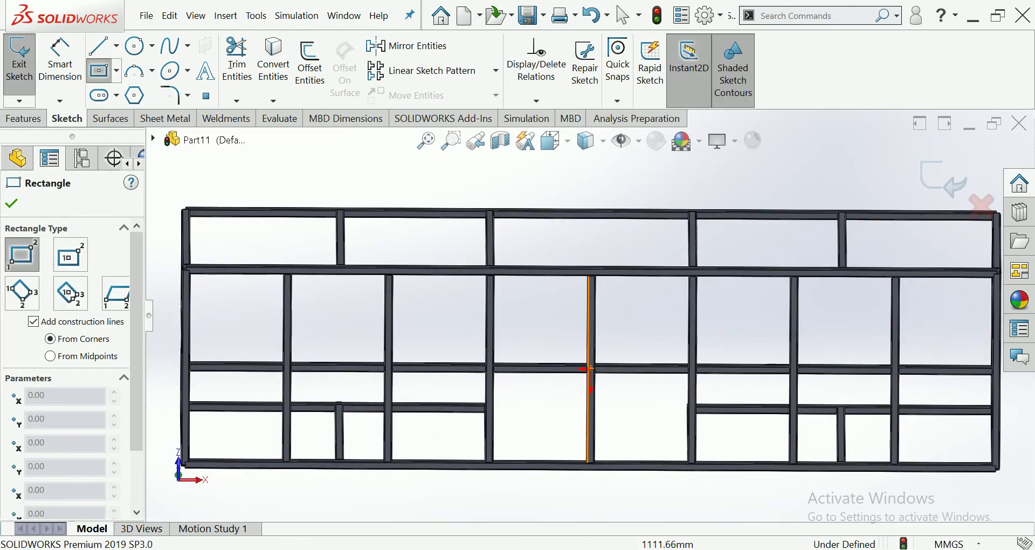
pyautogui.click(552, 141)
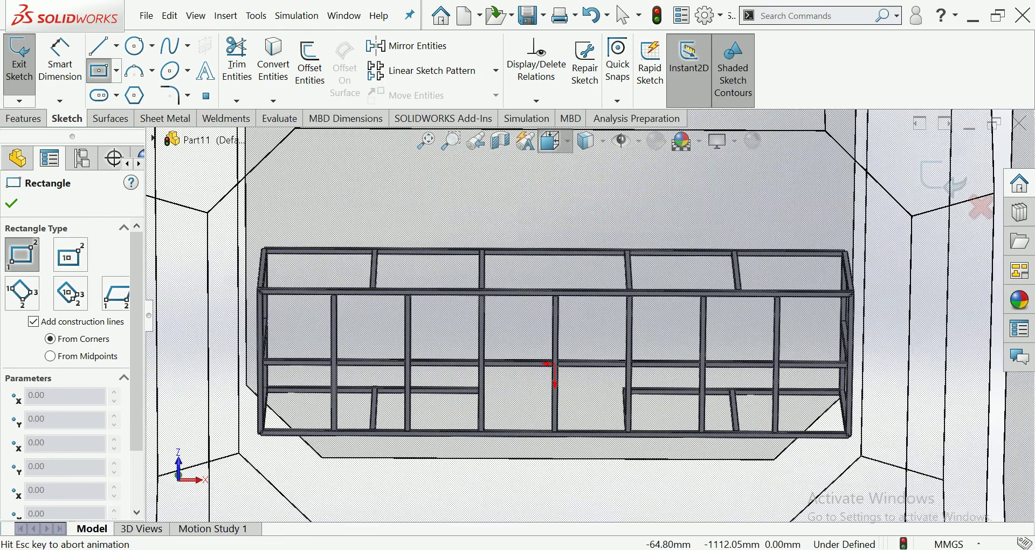
pyautogui.click(577, 216)
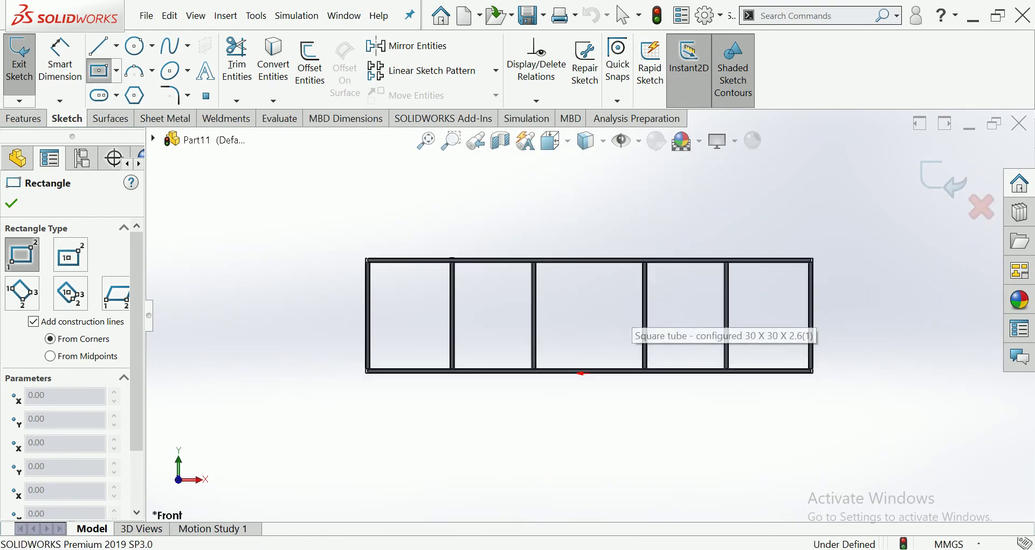
pyautogui.click(551, 141)
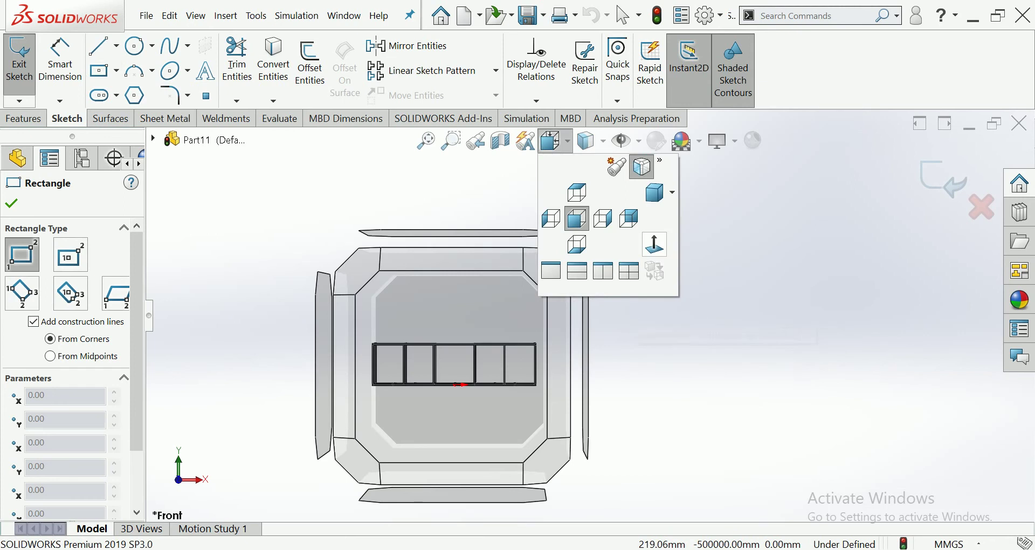
pyautogui.click(576, 215)
pyautogui.scroll(-3, 610, 341)
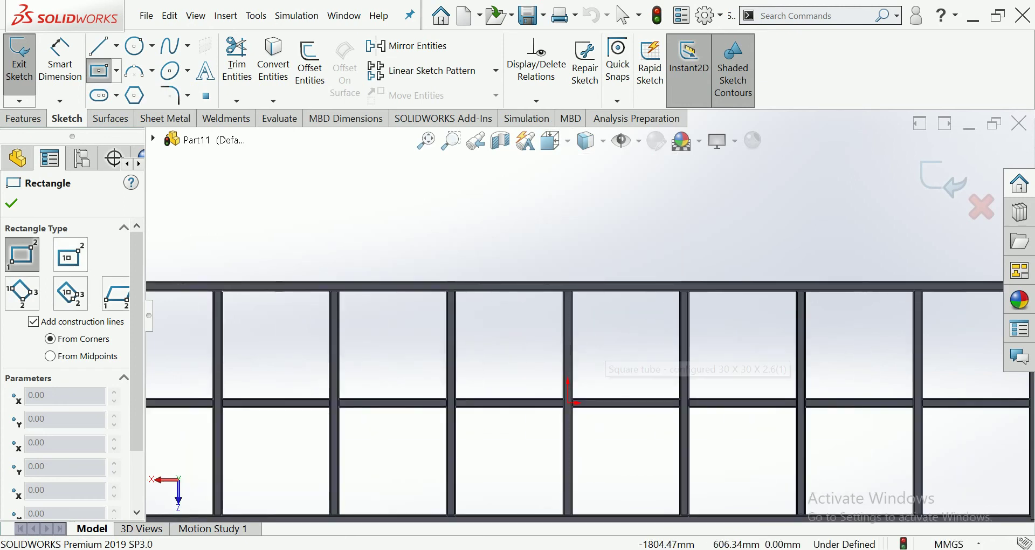
# - Draw a centre rectangle from the origin to the frame's top edge
pyautogui.click(70, 254)
pyautogui.scroll(-3, 610, 417)
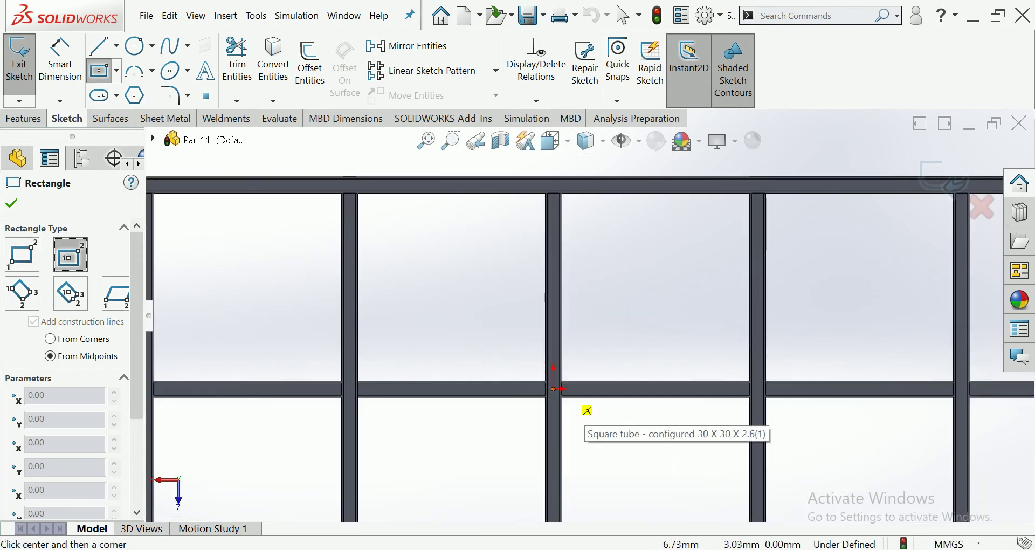
pyautogui.click(555, 388)
pyautogui.scroll(3, 701, 248)
pyautogui.scroll(-3, 701, 248)
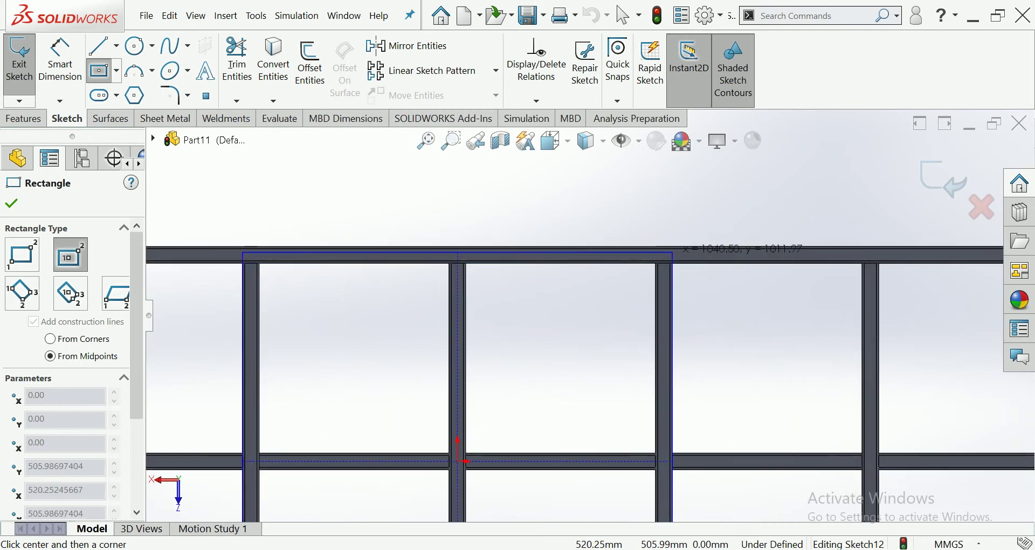
pyautogui.scroll(2, 674, 254)
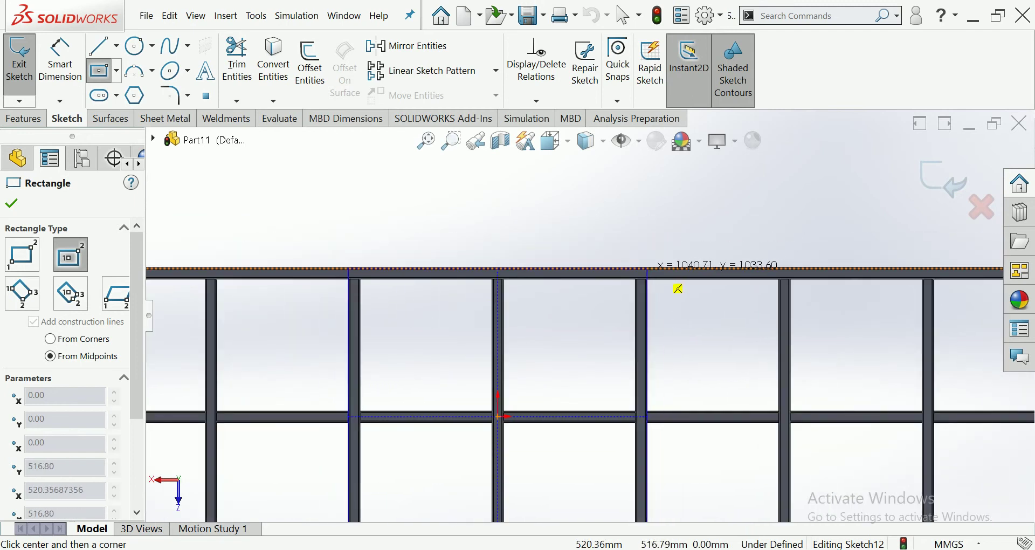
pyautogui.scroll(-3, 676, 287)
pyautogui.scroll(-2, 638, 296)
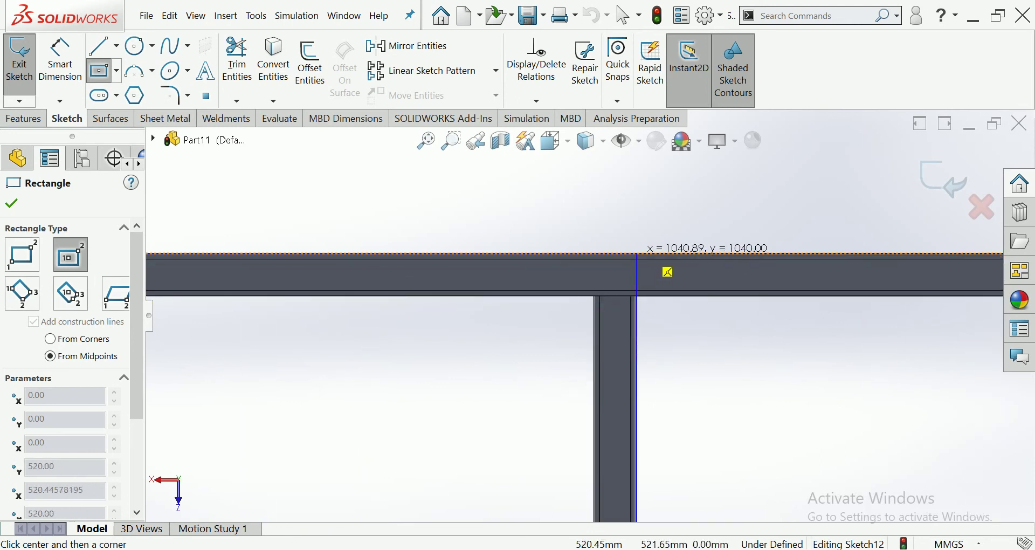
pyautogui.click(636, 253)
pyautogui.press('f')
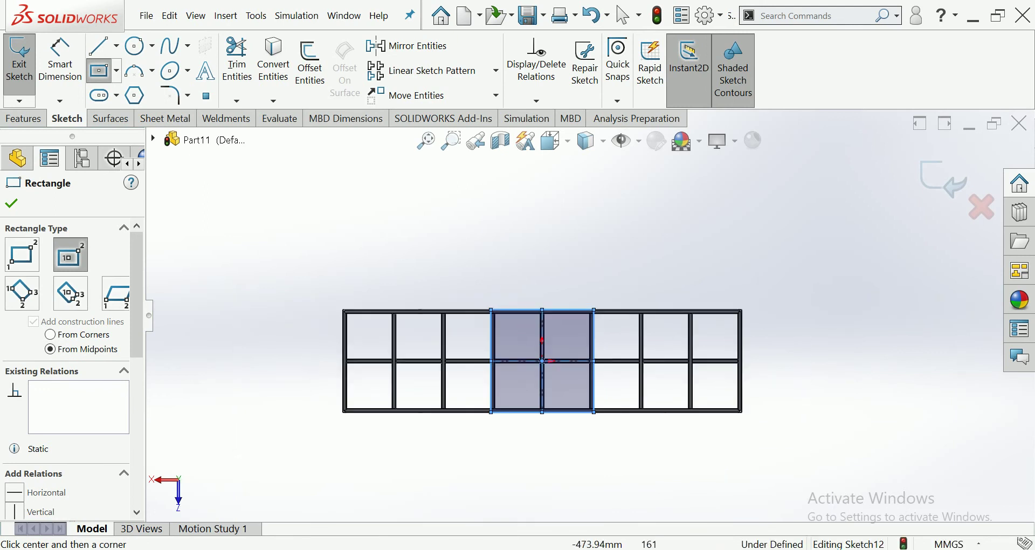
# - Dimension the rectangle width as 1040 mm, leaving the square sketch fully defined
pyautogui.click(60, 59)
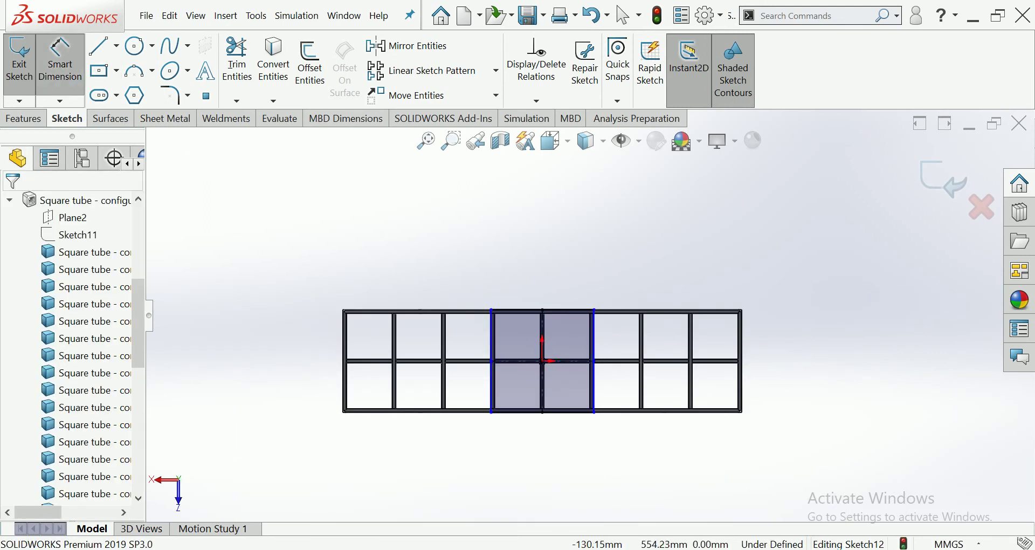
pyautogui.click(542, 310)
pyautogui.click(531, 272)
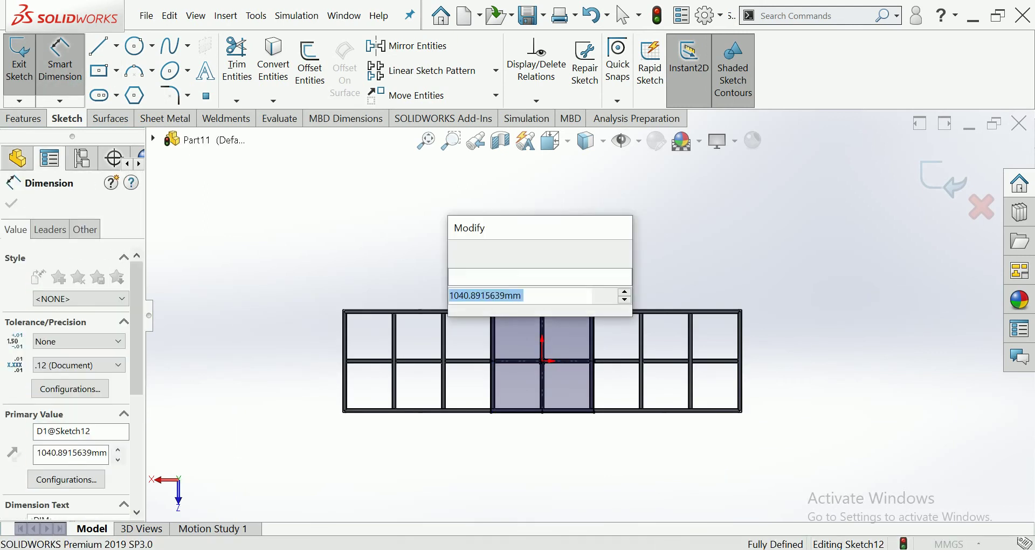
pyautogui.write('1040')
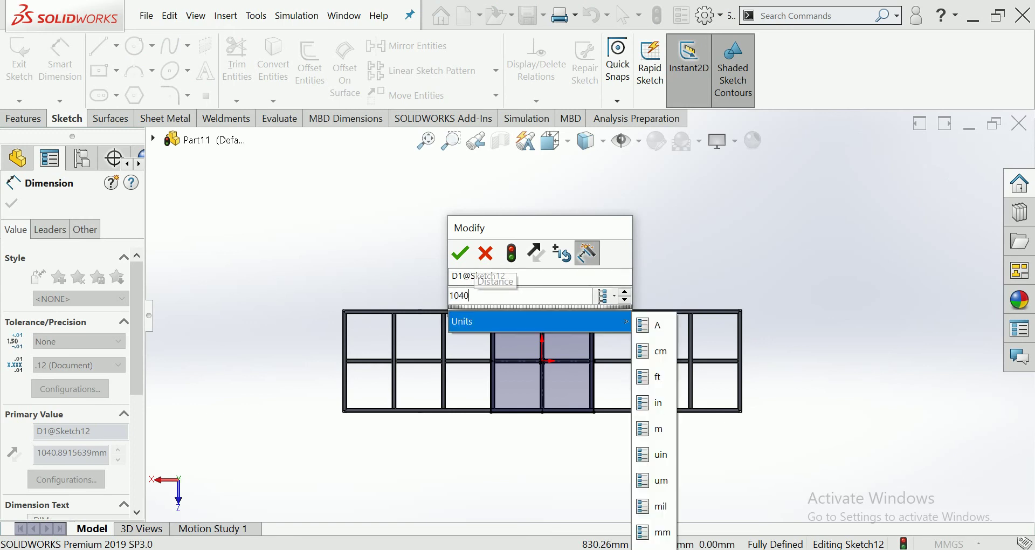
pyautogui.press('Return')
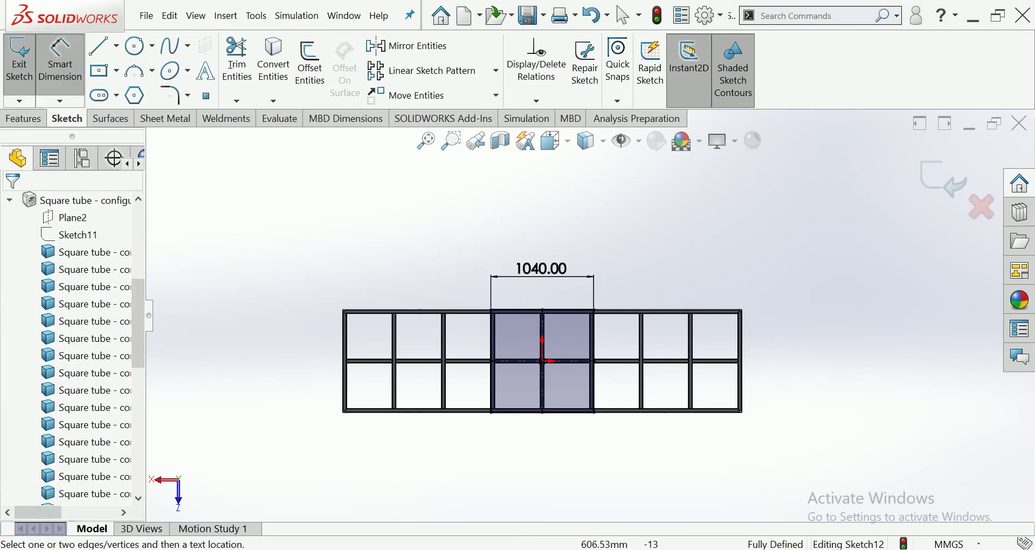
pyautogui.click(594, 377)
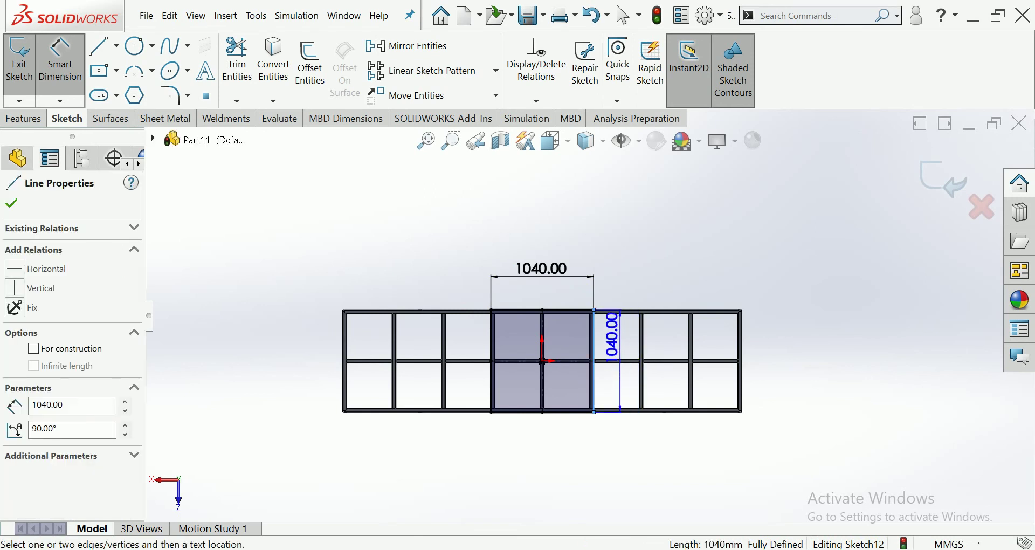
pyautogui.press('Escape')
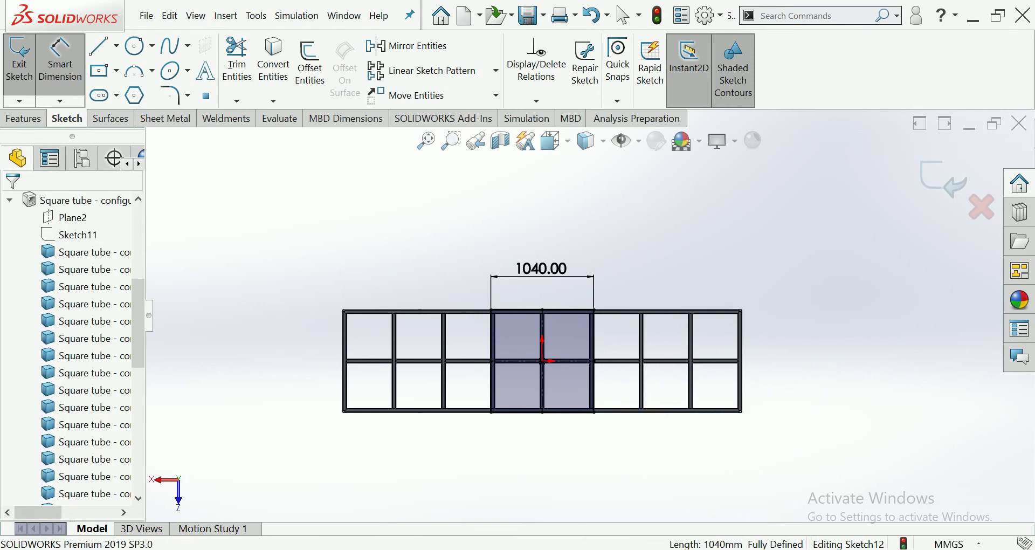
pyautogui.scroll(-3, 586, 336)
pyautogui.press('Escape')
pyautogui.scroll(-3, 590, 340)
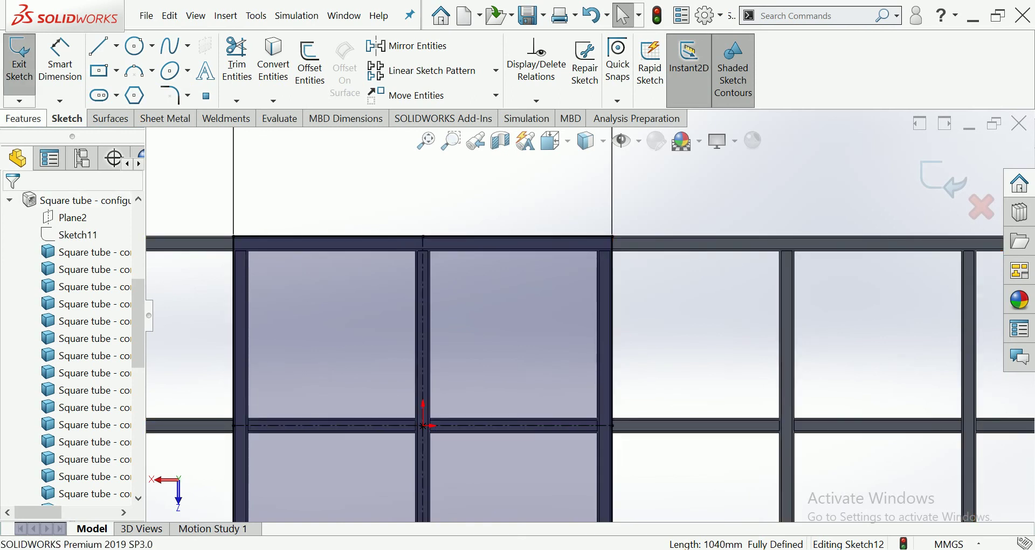
pyautogui.click(23, 118)
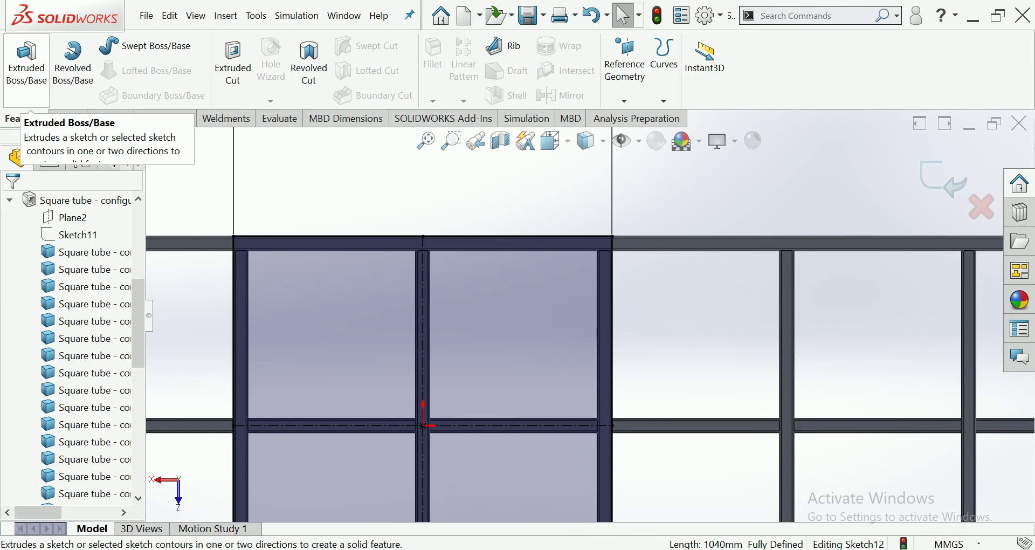
# - Extrude the rectangle sketch 8 mm into a floor plate
pyautogui.click(27, 70)
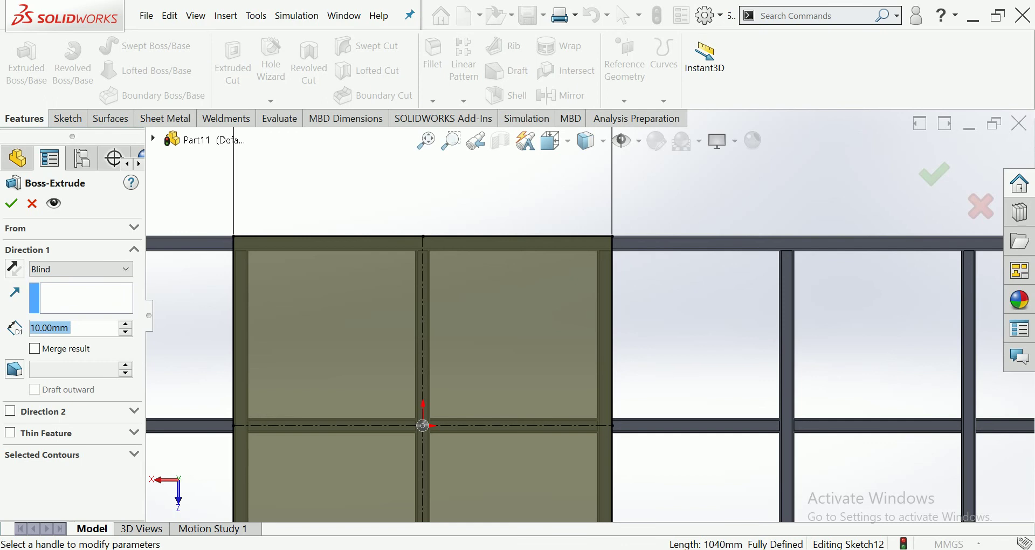
pyautogui.write('8')
pyautogui.press('Return')
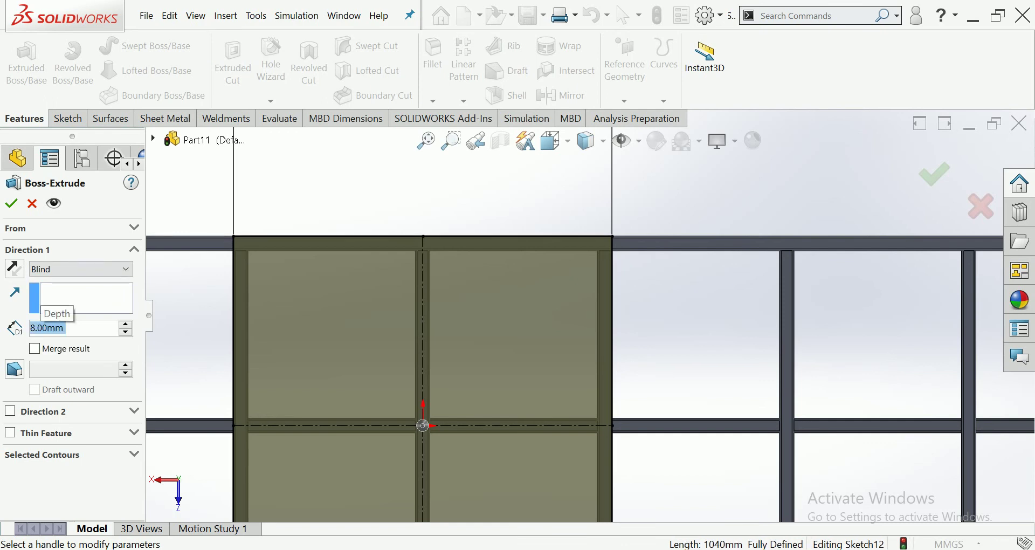
pyautogui.click(11, 204)
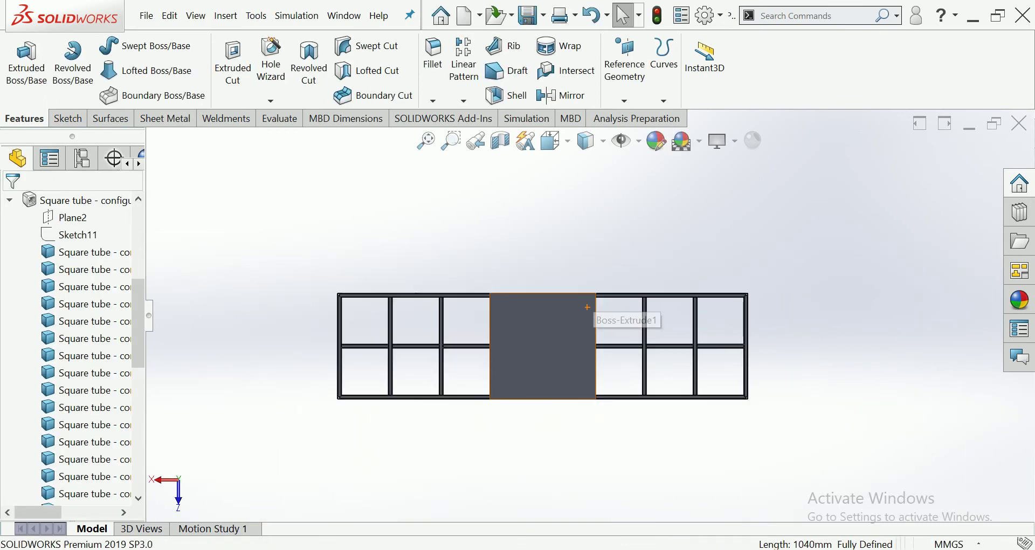
# - Orbit the frame and switch the view to dimetric
pyautogui.moveTo(588, 307); pyautogui.dragTo(544, 329, button='middle')
pyautogui.hotkey('ctrl', '7')
pyautogui.scroll(-3, 588, 277)
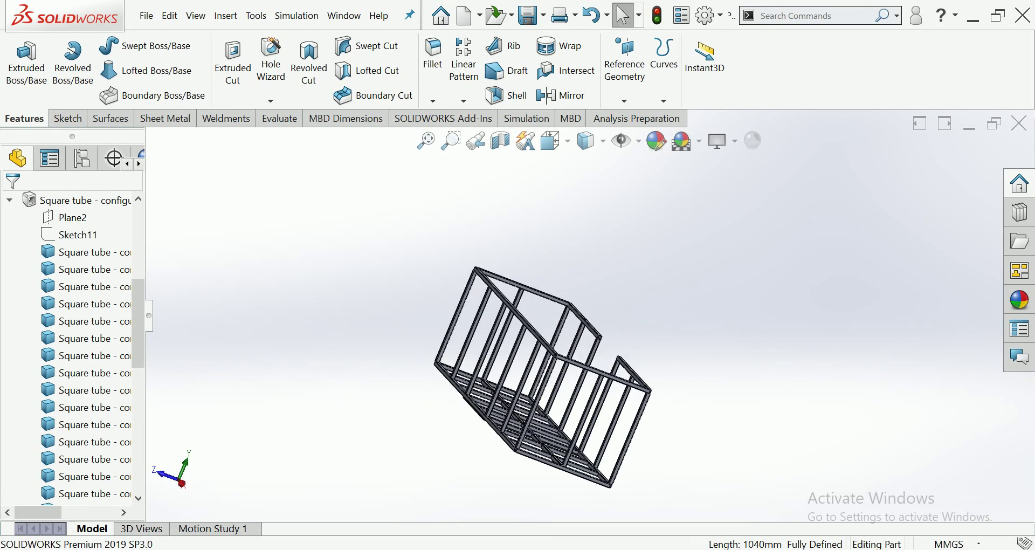
pyautogui.click(551, 141)
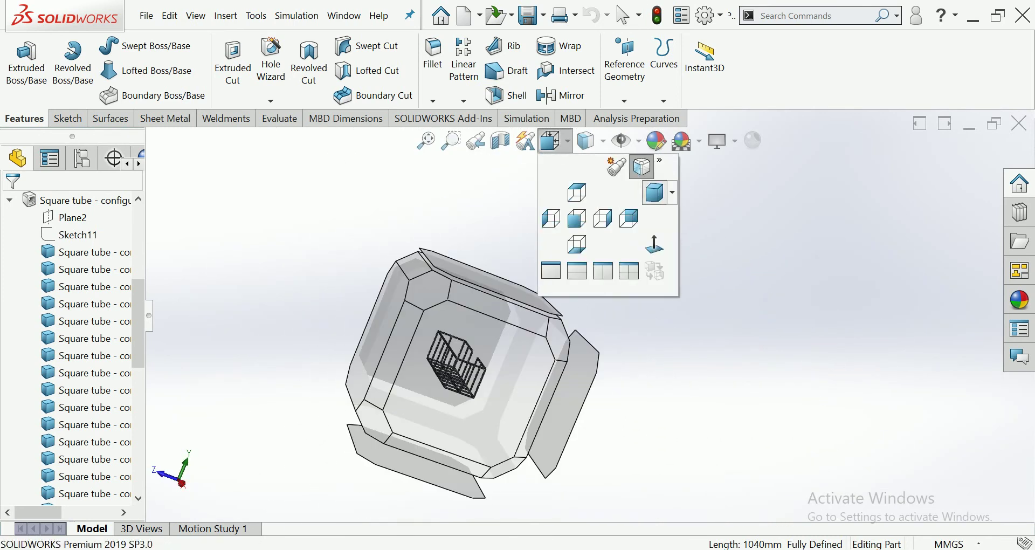
pyautogui.click(660, 193)
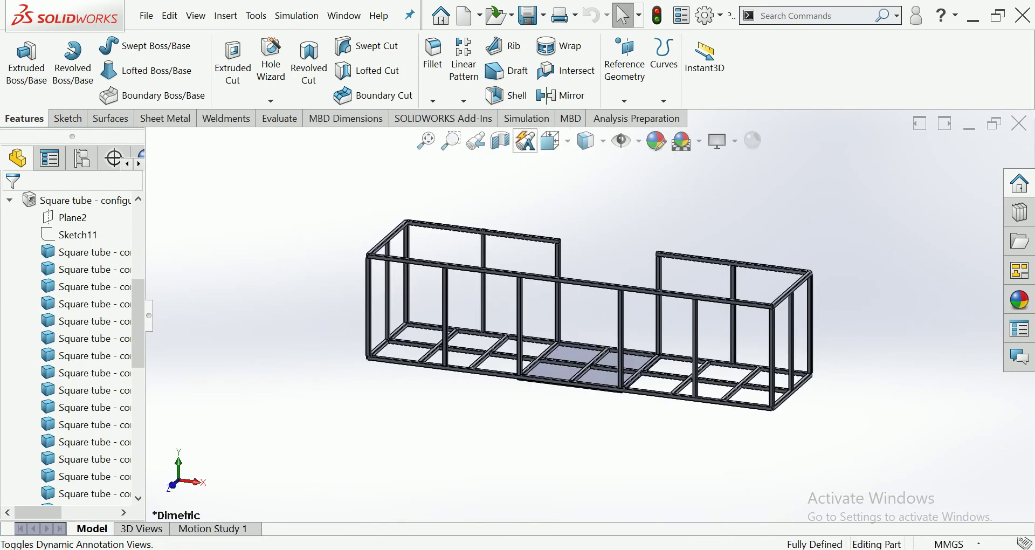
pyautogui.hotkey('ctrl', 's')
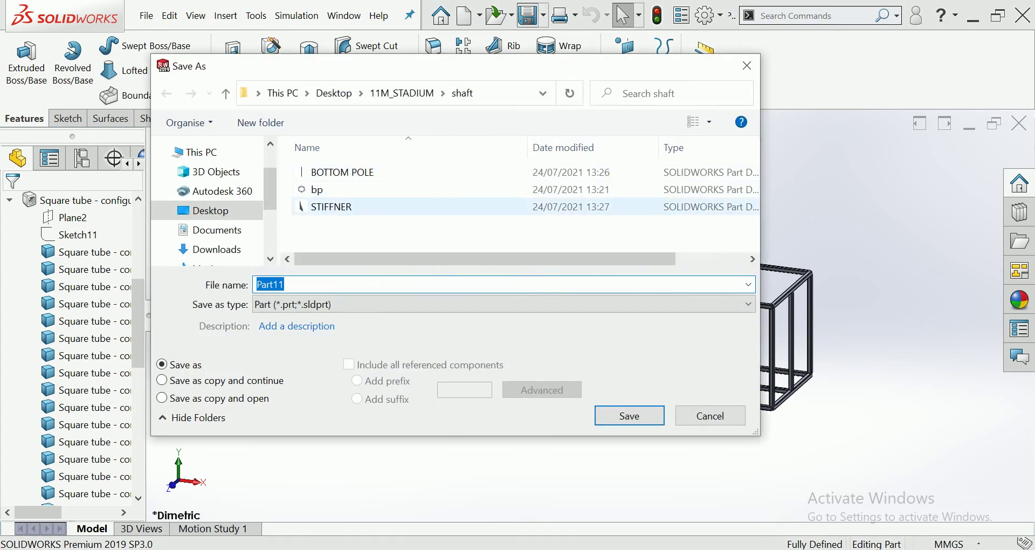
# - Save the part as PLATFORM in the shaft folder and close it
pyautogui.write('PLATFORM')
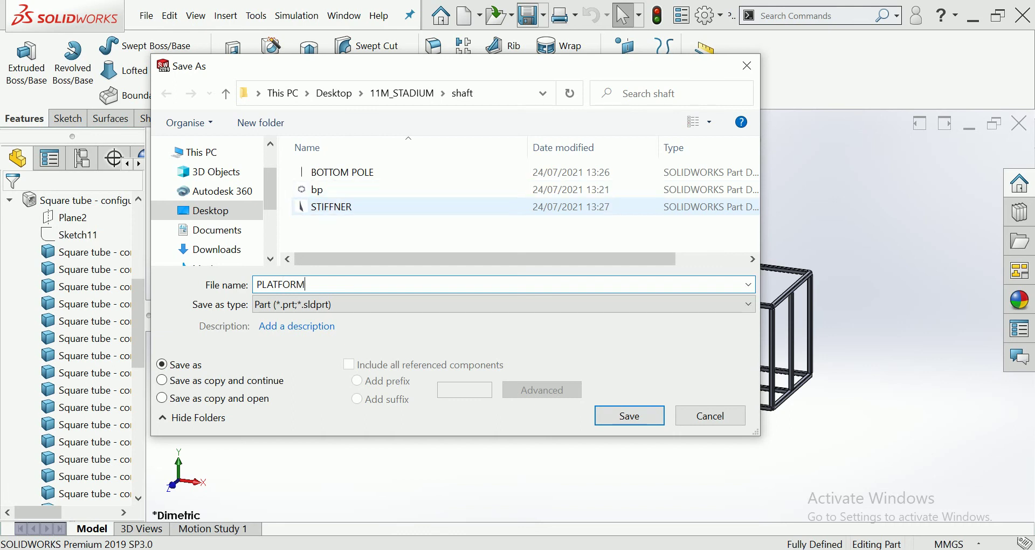
pyautogui.click(629, 416)
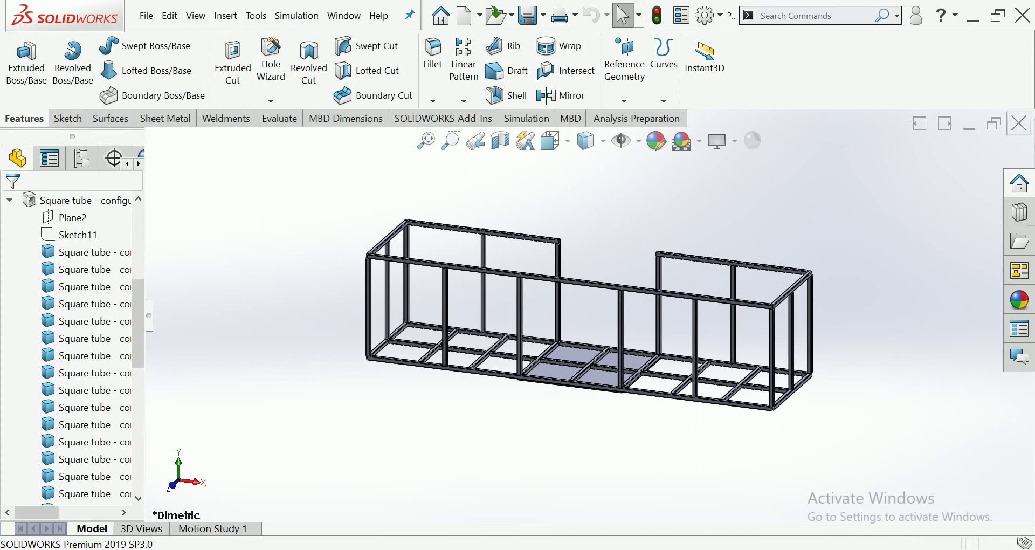
pyautogui.hotkey('ctrl', 'w')
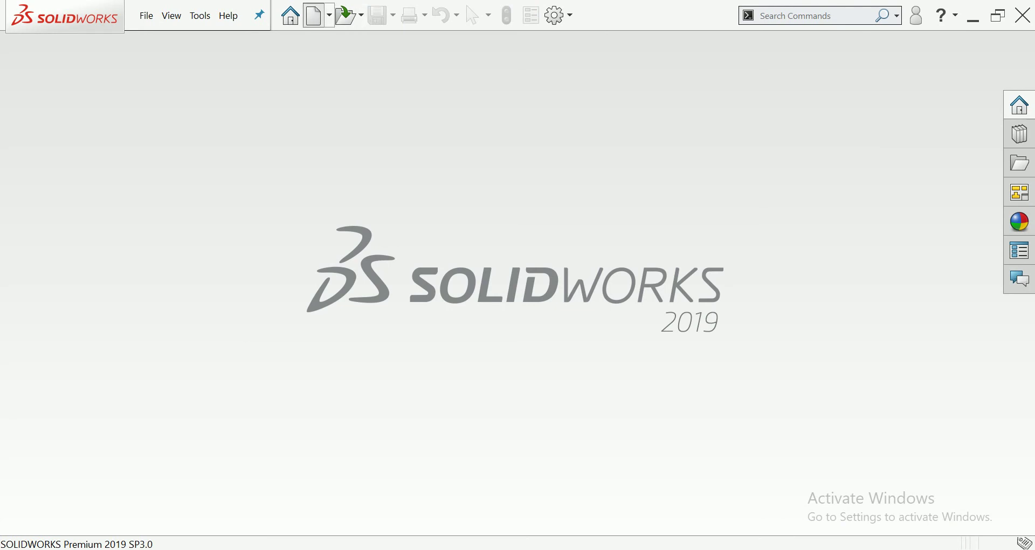
# - Create a new assembly and place the bp ring part at its origin
pyautogui.hotkey('ctrl', 'n')
pyautogui.click(412, 208)
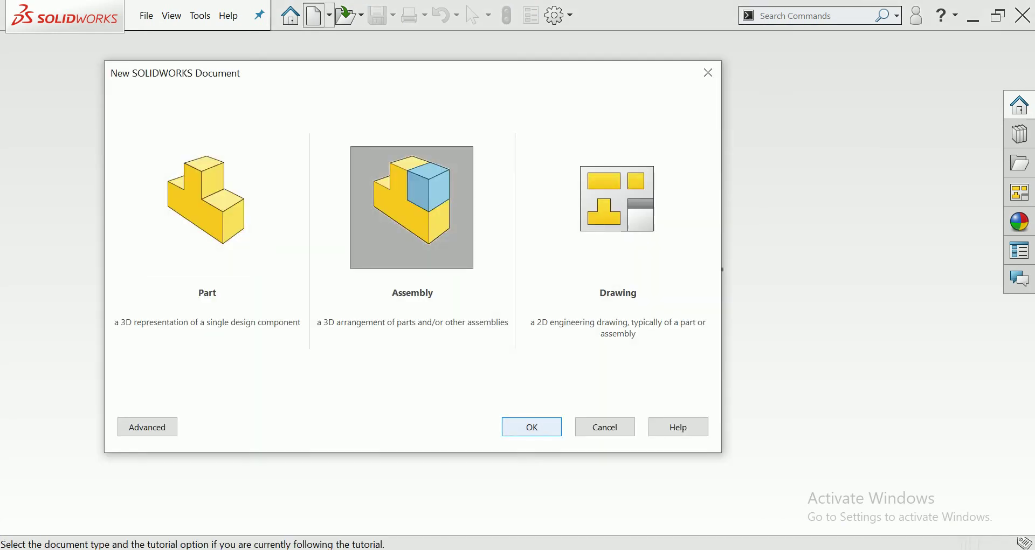
pyautogui.press('Return')
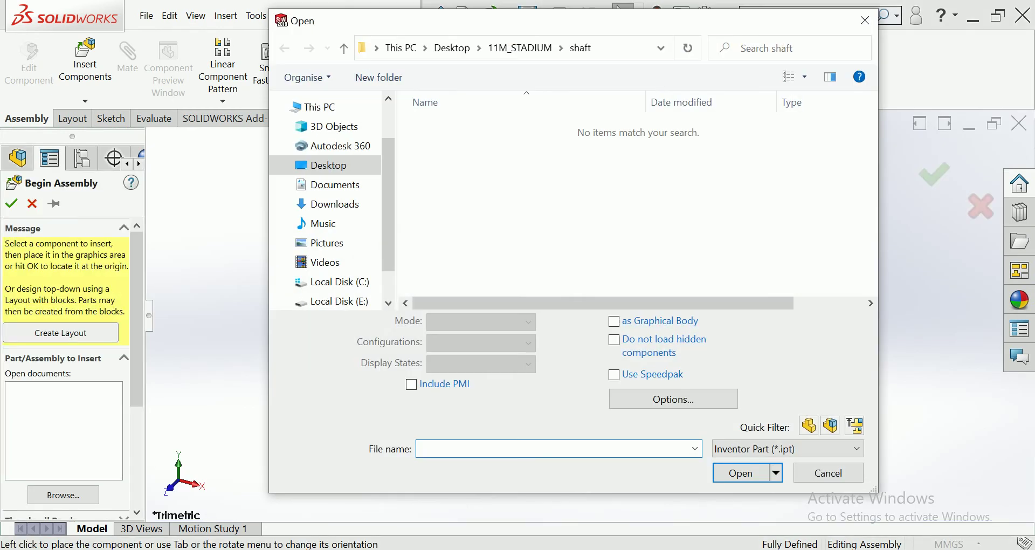
pyautogui.click(788, 449)
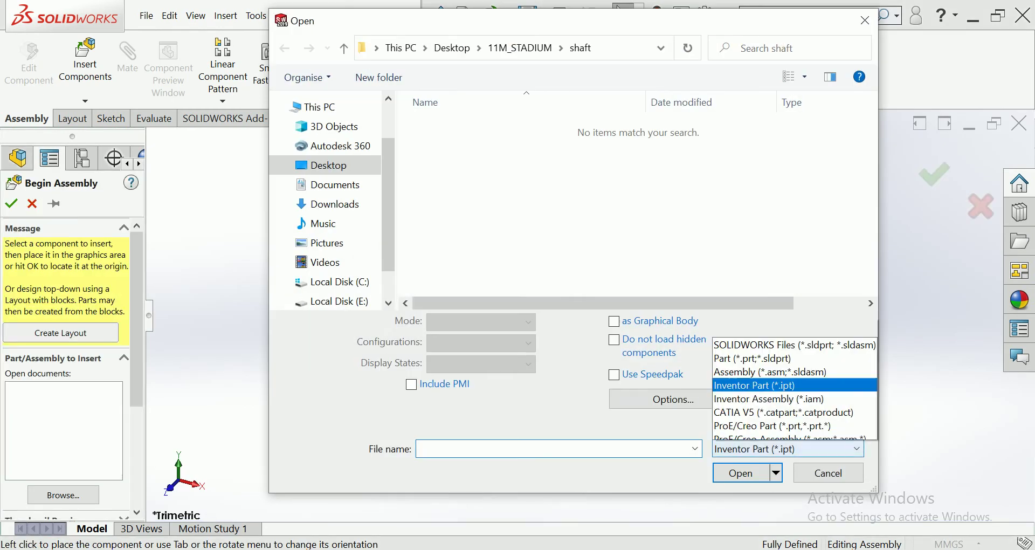
pyautogui.click(788, 429)
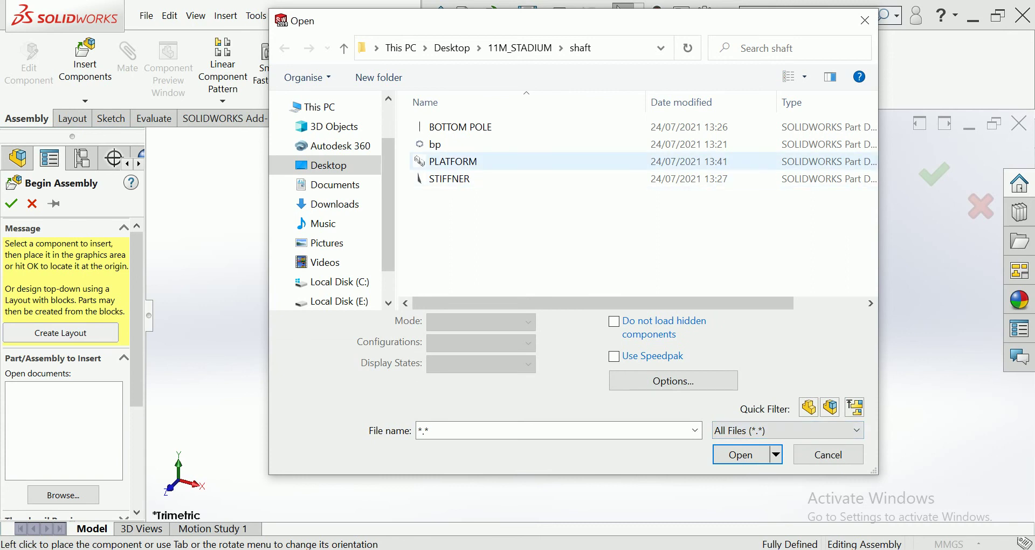
pyautogui.click(435, 144)
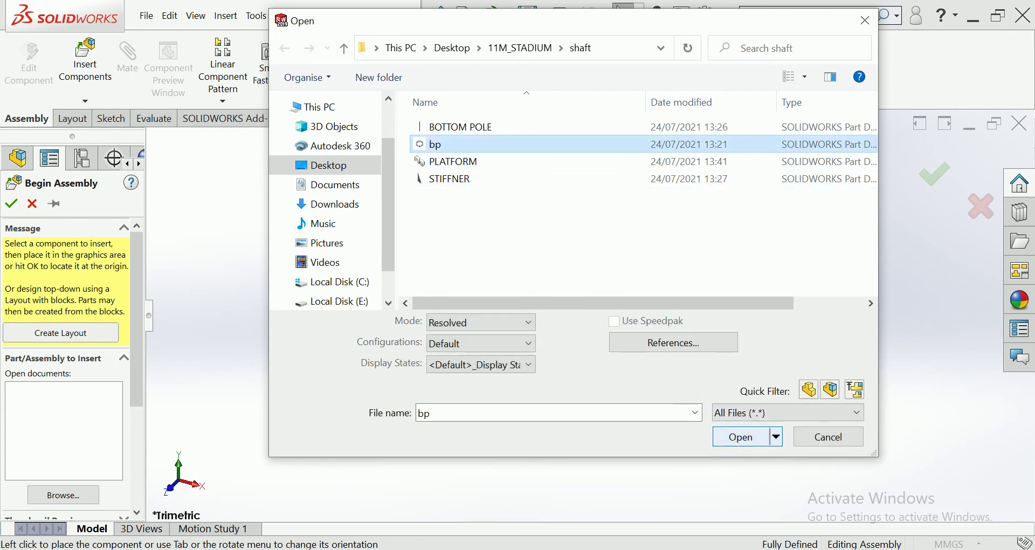
pyautogui.click(741, 454)
pyautogui.click(589, 316)
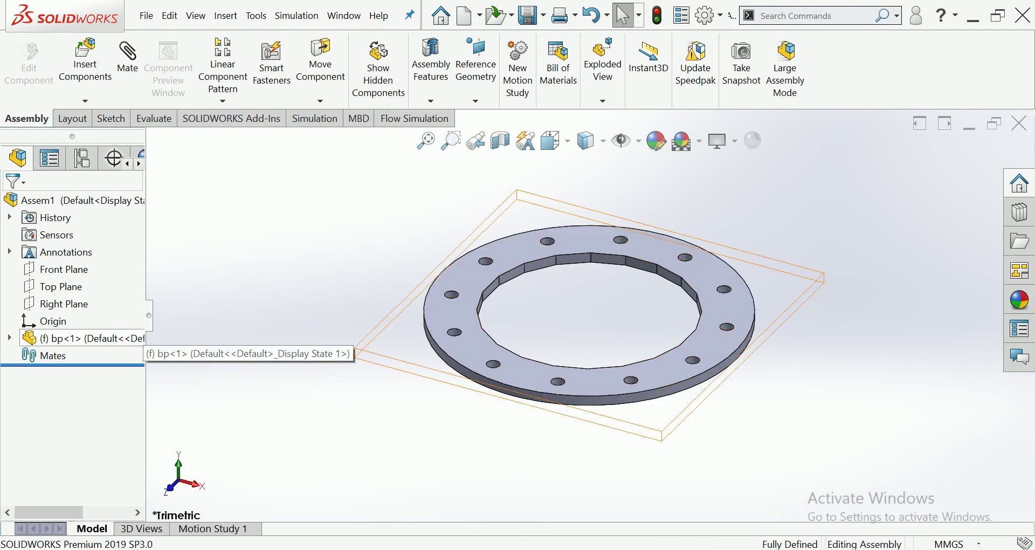
# - Float the bp ring and mate its origin coincident to the assembly origin
pyautogui.rightClick(116, 338)
pyautogui.click(153, 257)
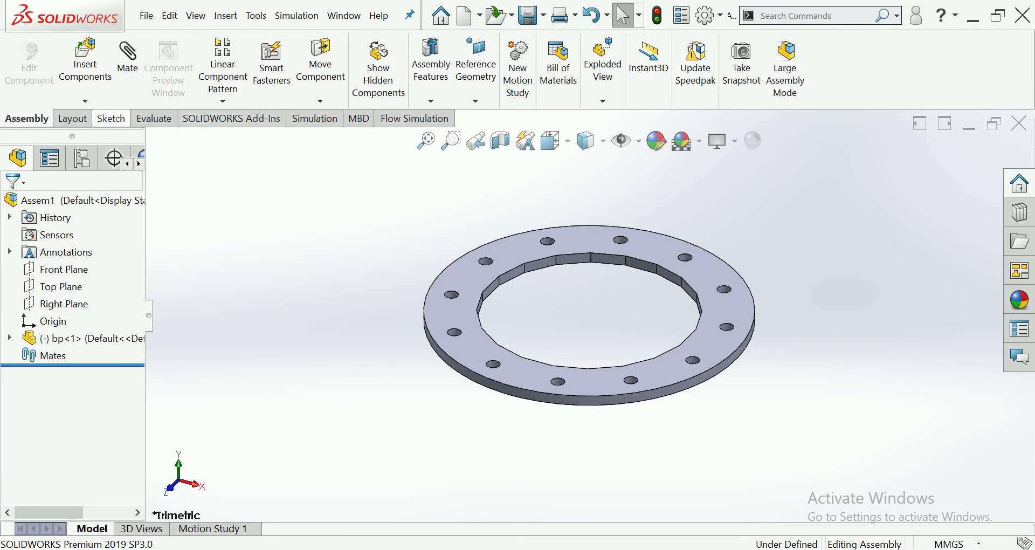
pyautogui.click(128, 59)
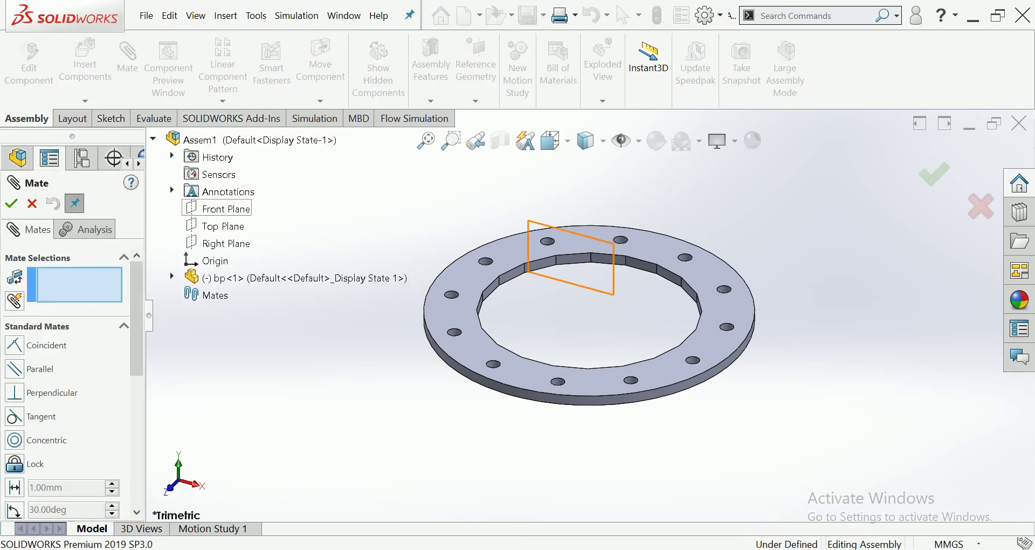
pyautogui.click(171, 277)
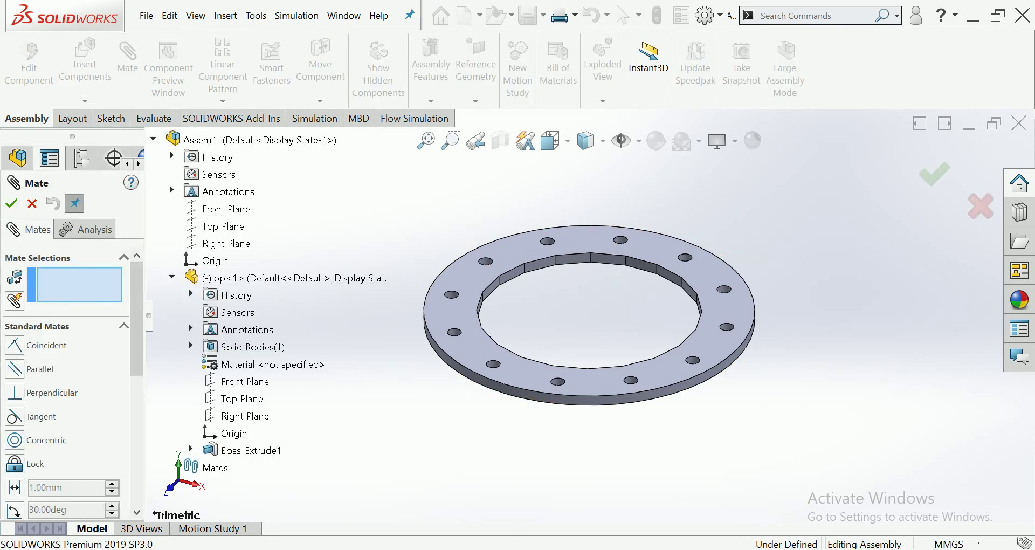
pyautogui.click(215, 260)
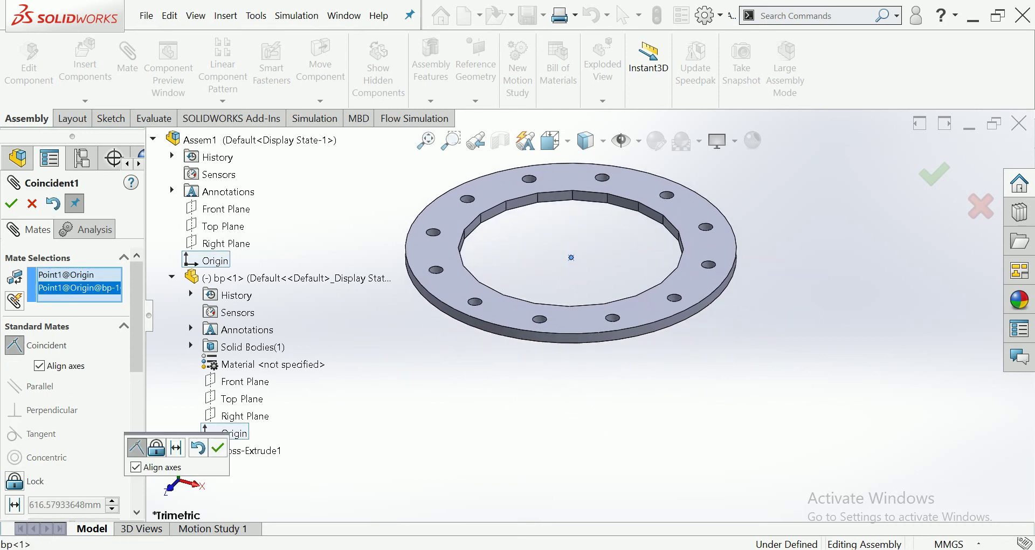
pyautogui.press('Return')
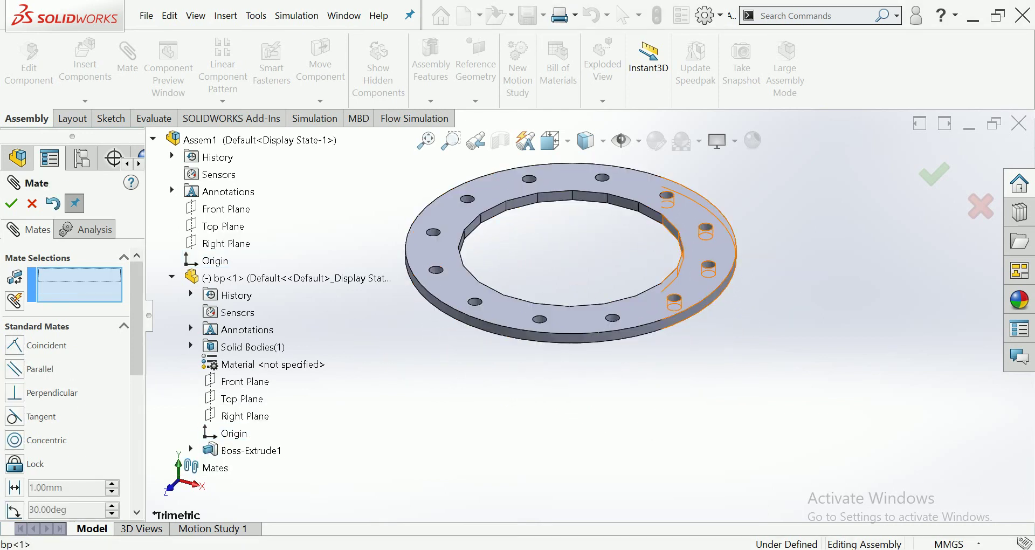
pyautogui.press('Return')
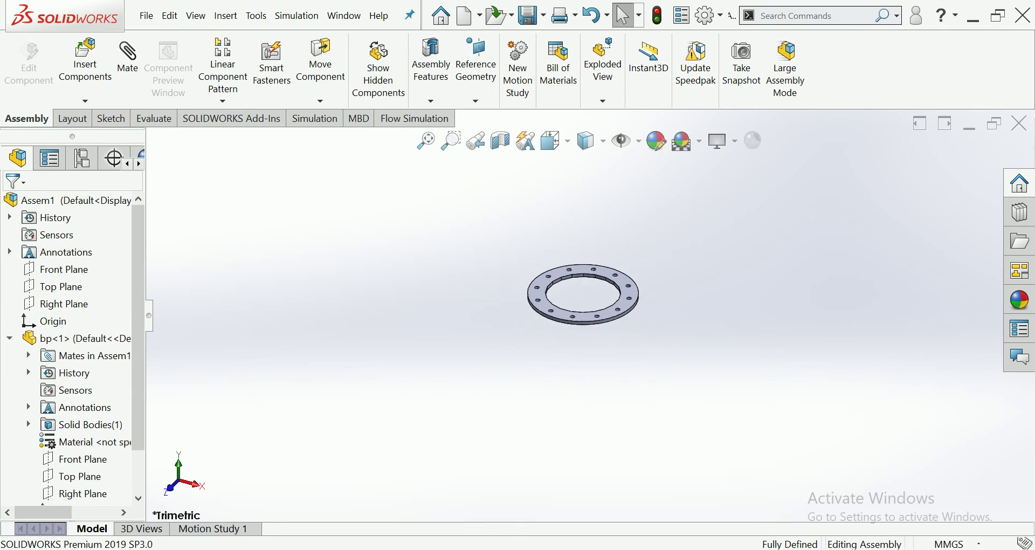
pyautogui.click(84, 62)
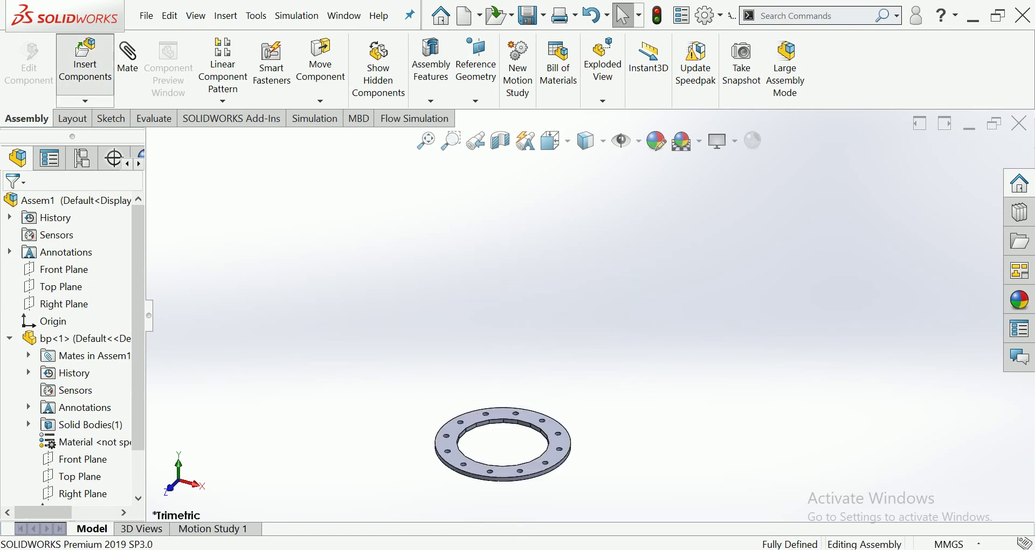
# - Insert the BOTTOM POLE part from the shaft folder into the assembly
pyautogui.click(788, 448)
pyautogui.click(766, 427)
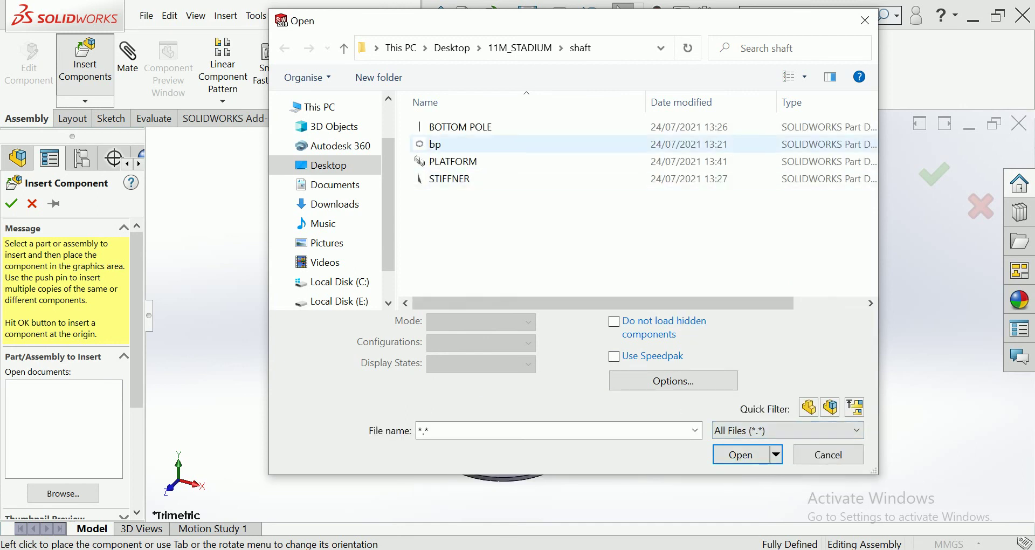
pyautogui.click(461, 127)
pyautogui.click(740, 455)
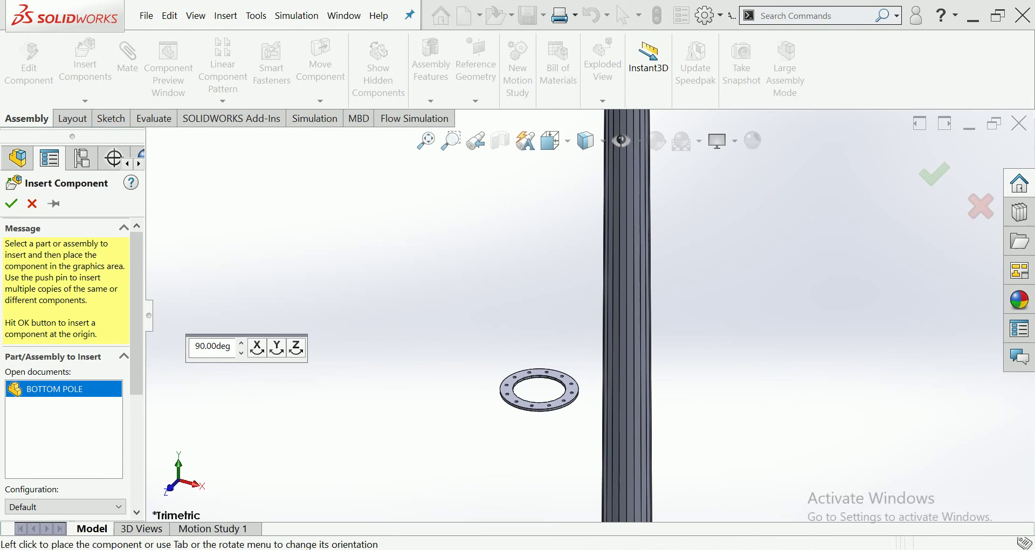
pyautogui.click(627, 324)
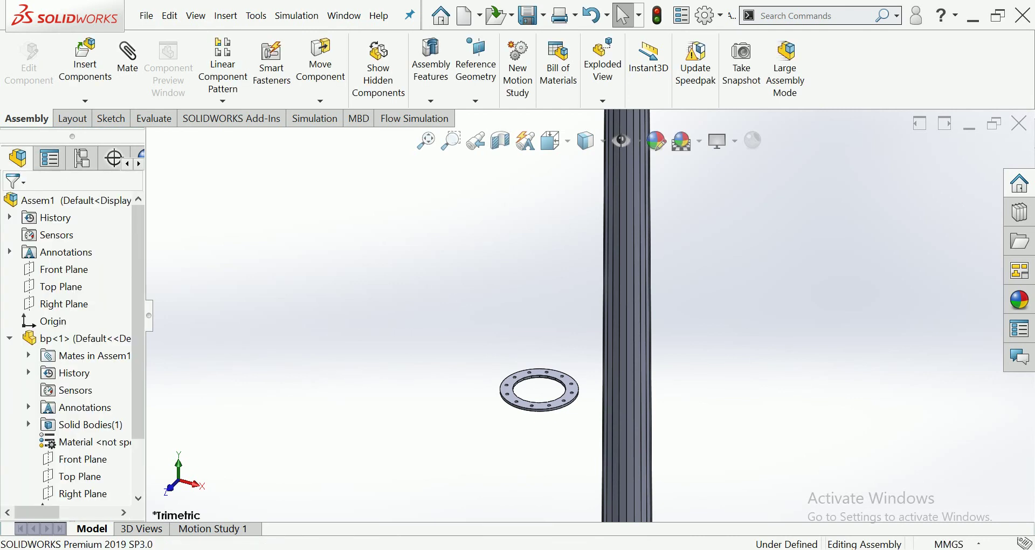
# - Select the bp ring's face and start a mate with it
pyautogui.moveTo(539, 388); pyautogui.dragTo(541, 279, button='middle')
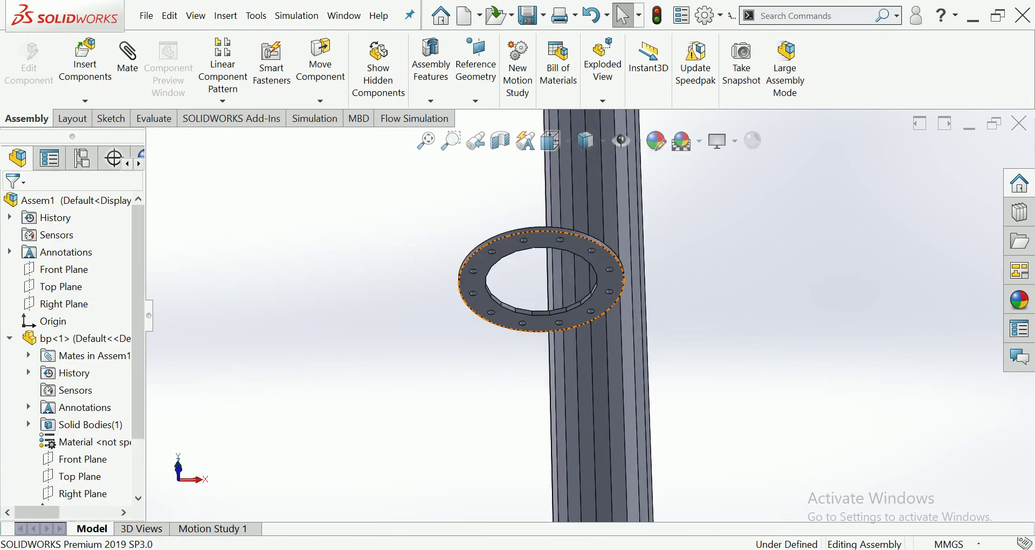
pyautogui.click(608, 298)
pyautogui.scroll(10, 589, 317)
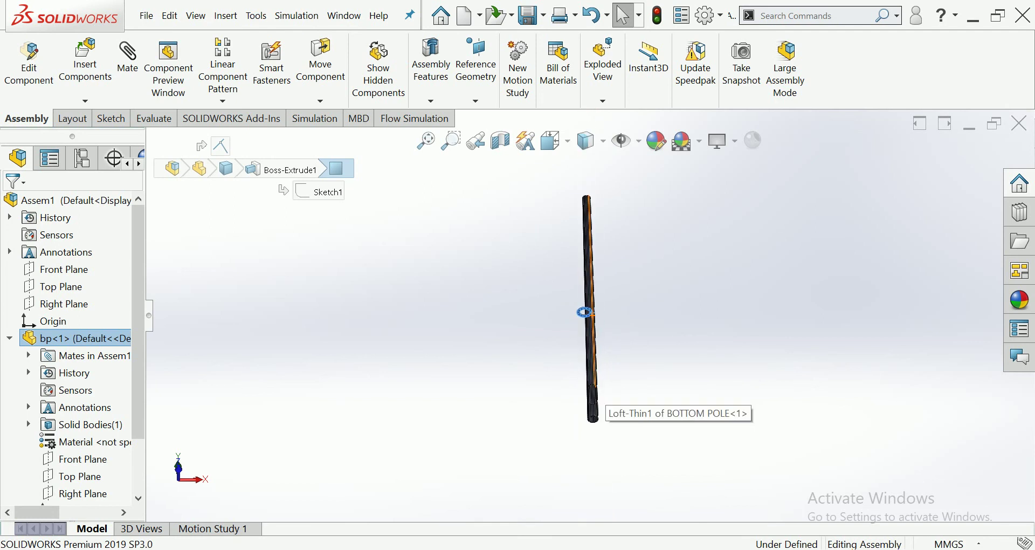
pyautogui.scroll(-3, 601, 402)
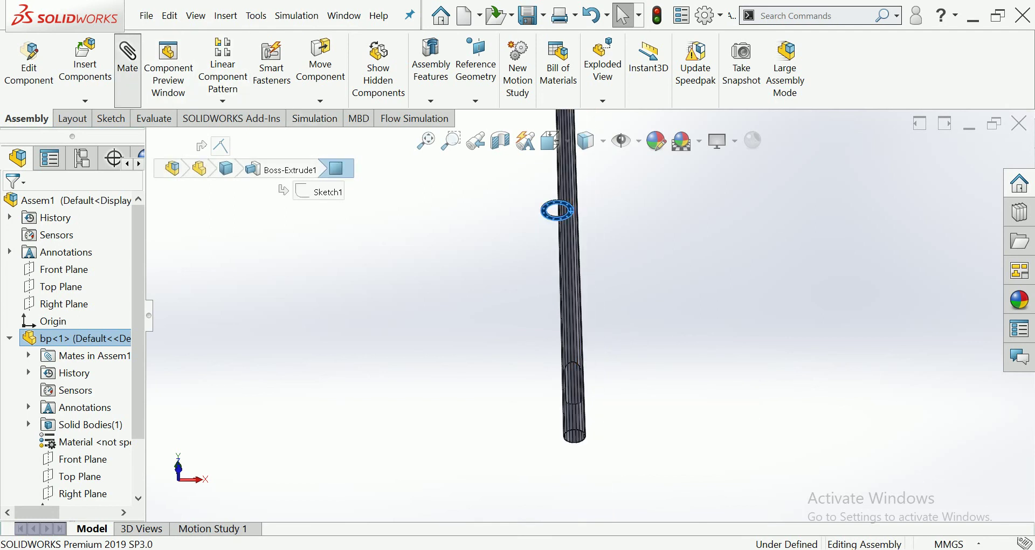
pyautogui.click(128, 60)
pyautogui.scroll(-2, 593, 432)
pyautogui.scroll(-2, 601, 435)
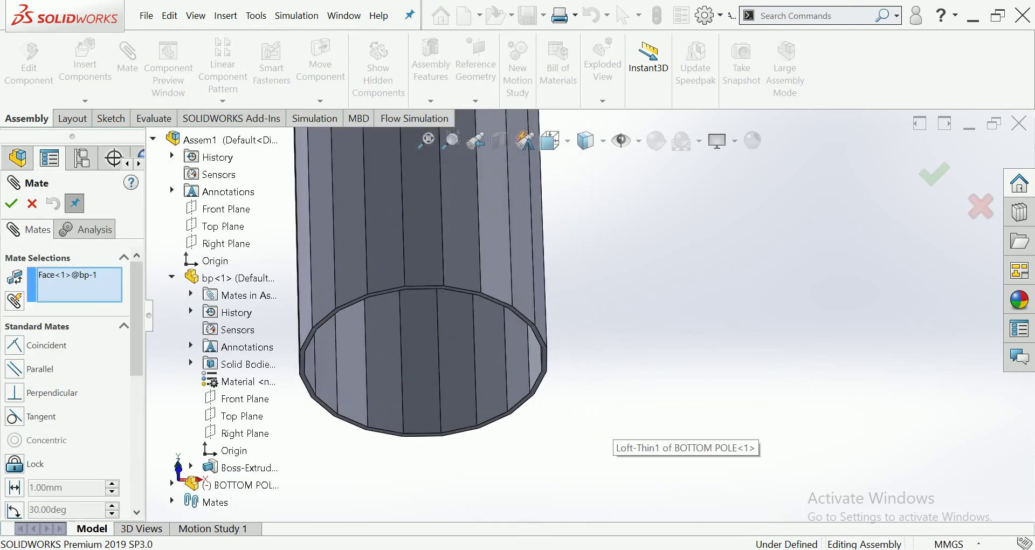
# - Mate the pole's bottom end face coincident with the bp ring face
pyautogui.scroll(-2, 607, 438)
pyautogui.scroll(-2, 607, 438)
pyautogui.click(606, 438)
pyautogui.scroll(-3, 593, 420)
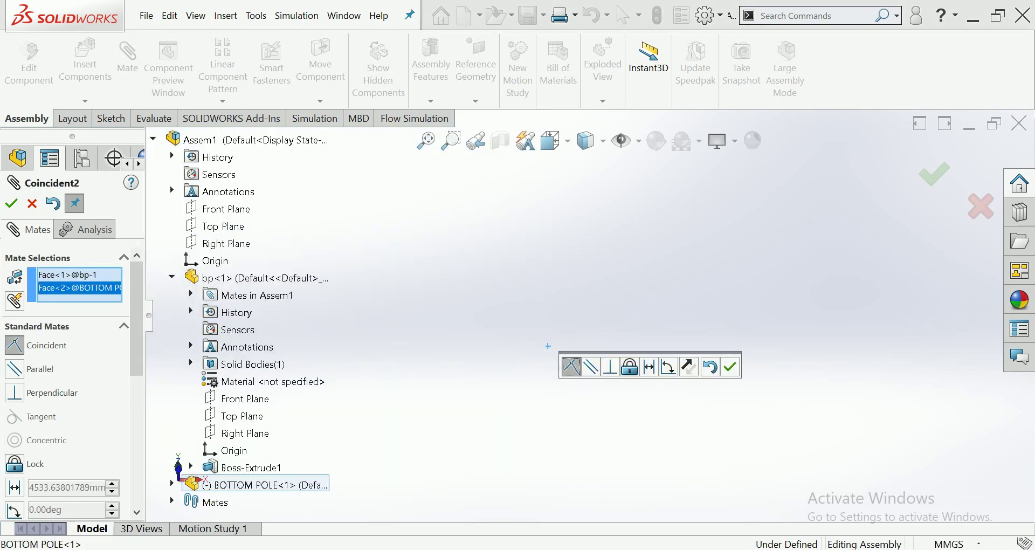
pyautogui.click(730, 367)
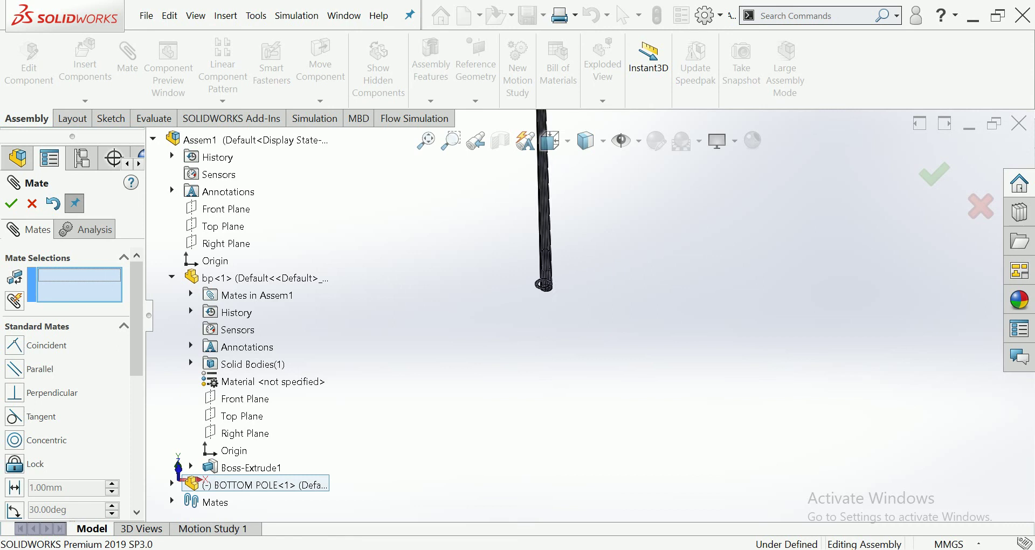
# - Mate the assembly Front Plane coincident with the BOTTOM POLE Front Plane
pyautogui.scroll(-2, 578, 326)
pyautogui.scroll(-2, 579, 326)
pyautogui.scroll(-3, 578, 326)
pyautogui.scroll(-2, 579, 326)
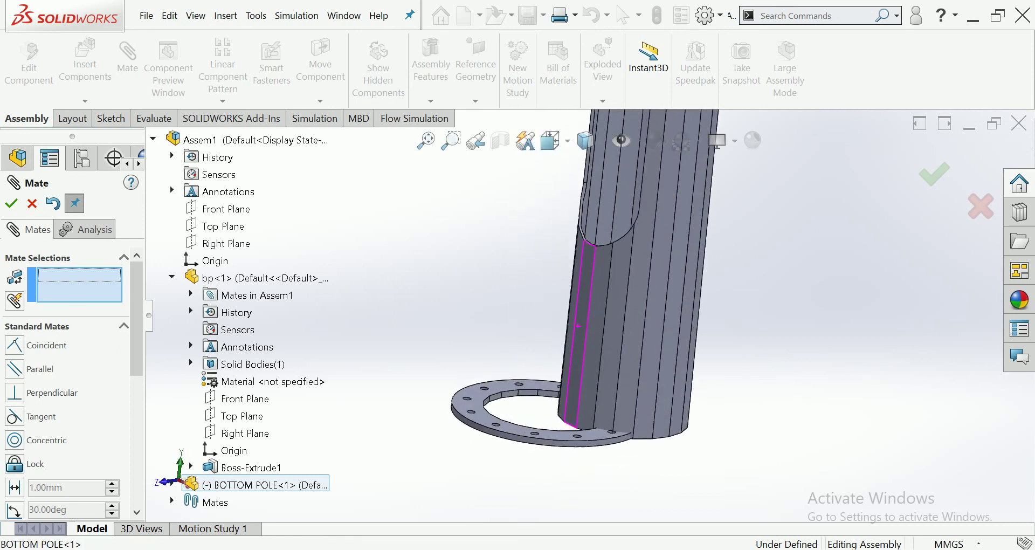
pyautogui.scroll(-3, 599, 372)
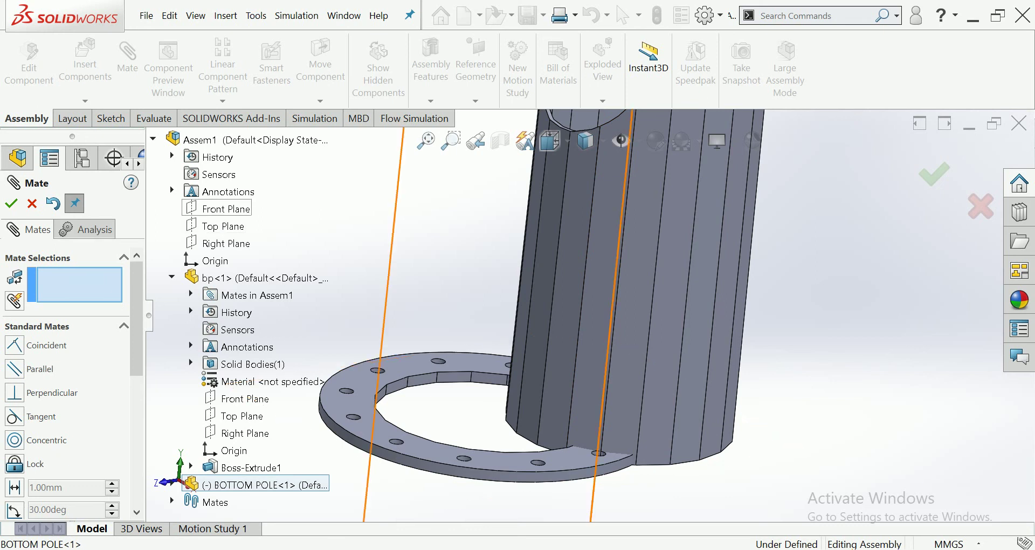
pyautogui.click(227, 209)
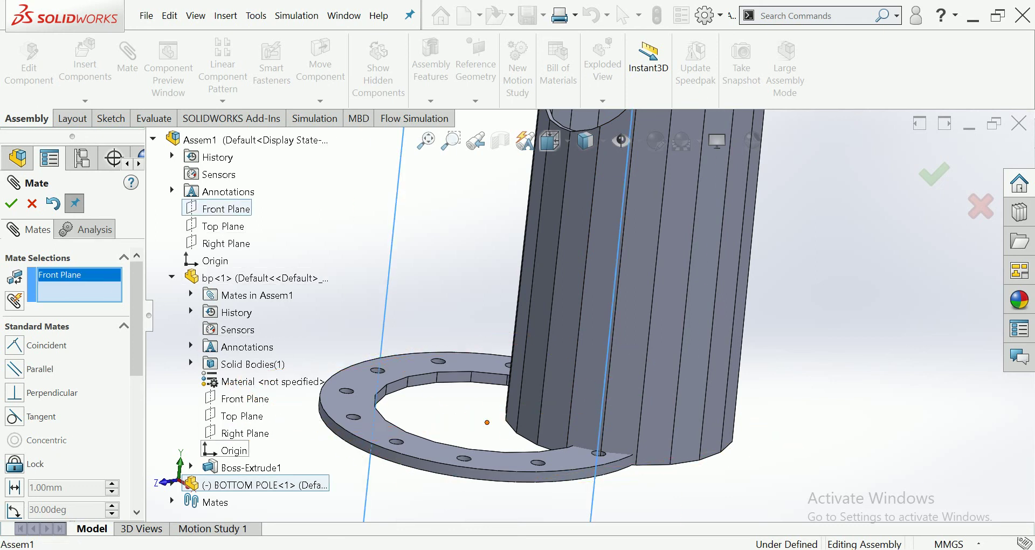
pyautogui.click(172, 484)
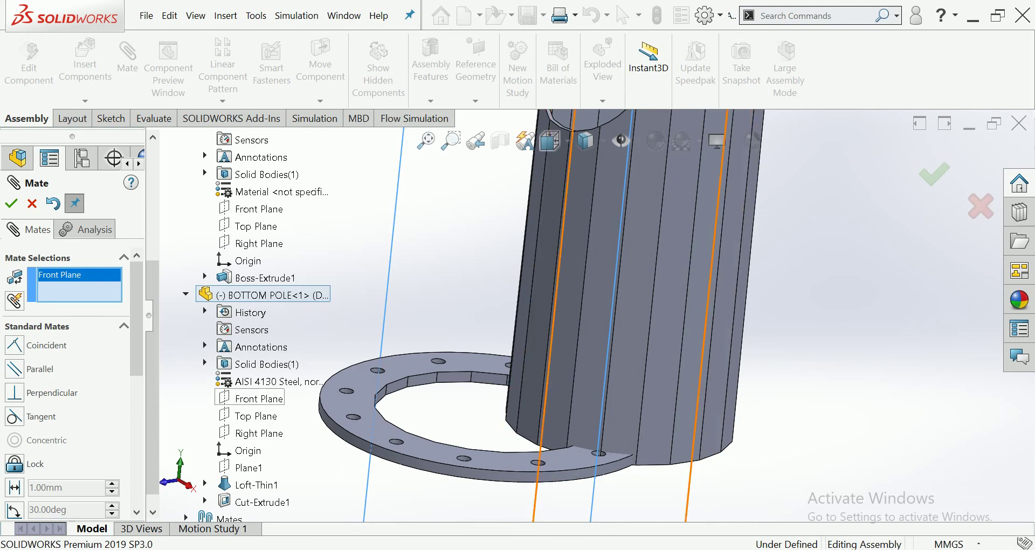
pyautogui.click(258, 398)
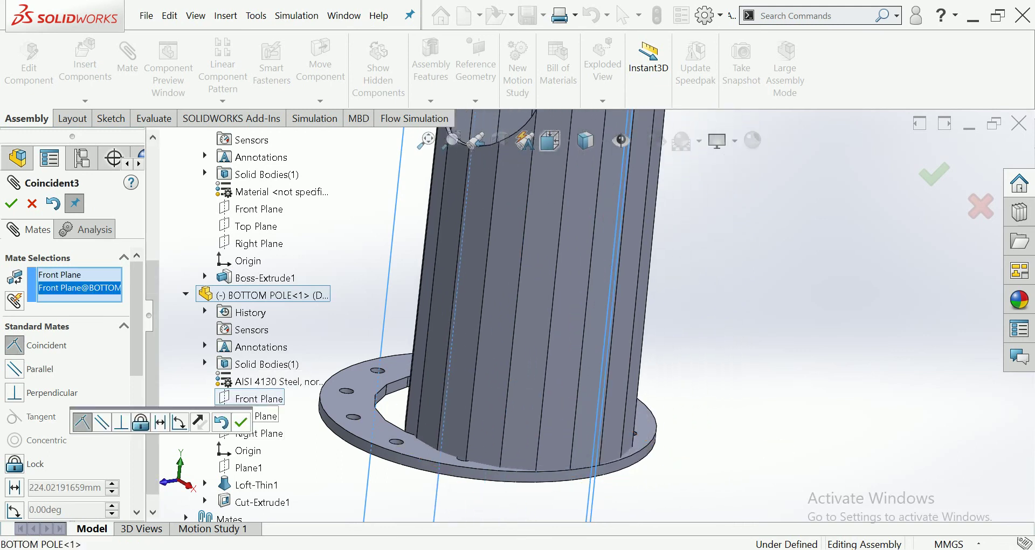
pyautogui.click(241, 422)
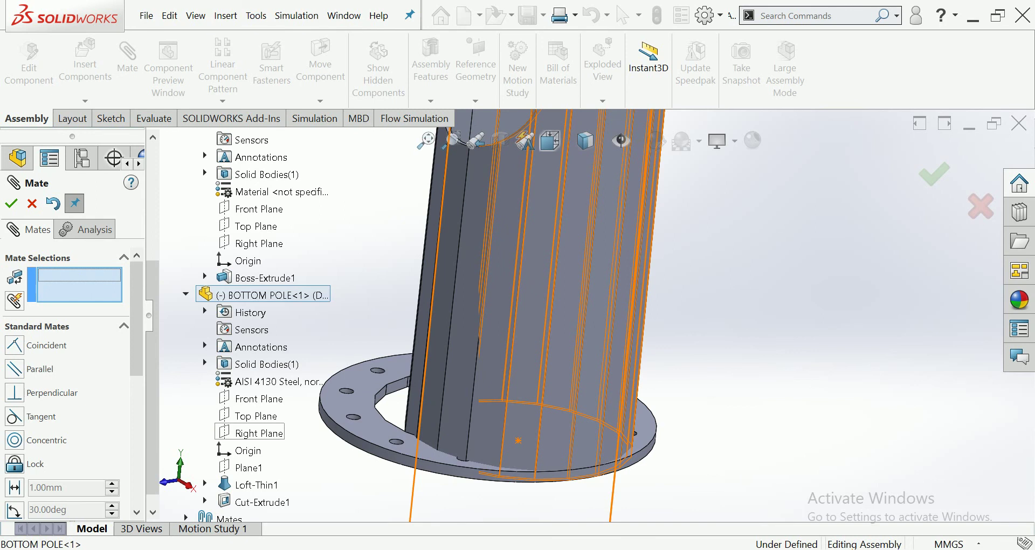
# - Mate the BOTTOM POLE Right Plane coincident with the assembly Right Plane
pyautogui.click(259, 433)
pyautogui.scroll(5, 259, 433)
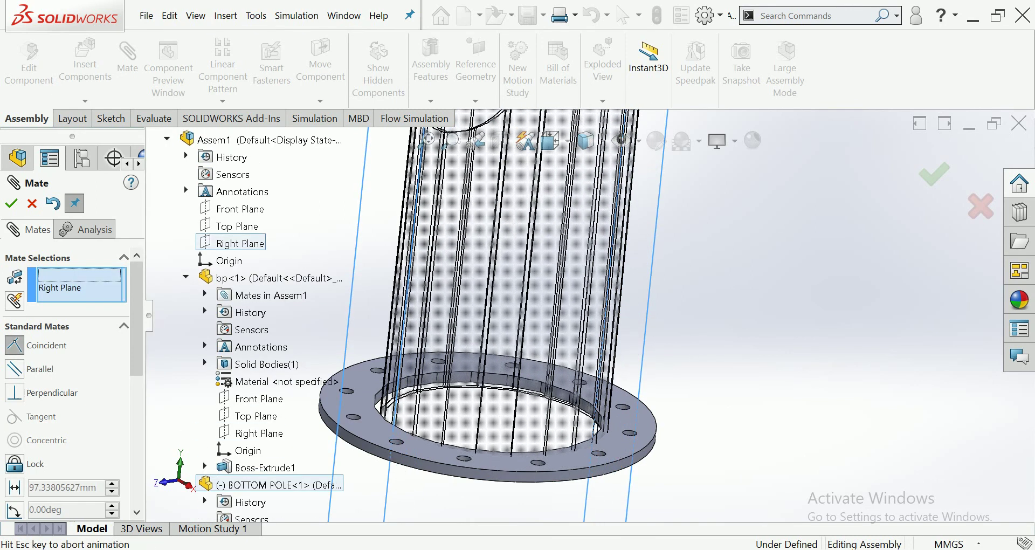
pyautogui.click(240, 243)
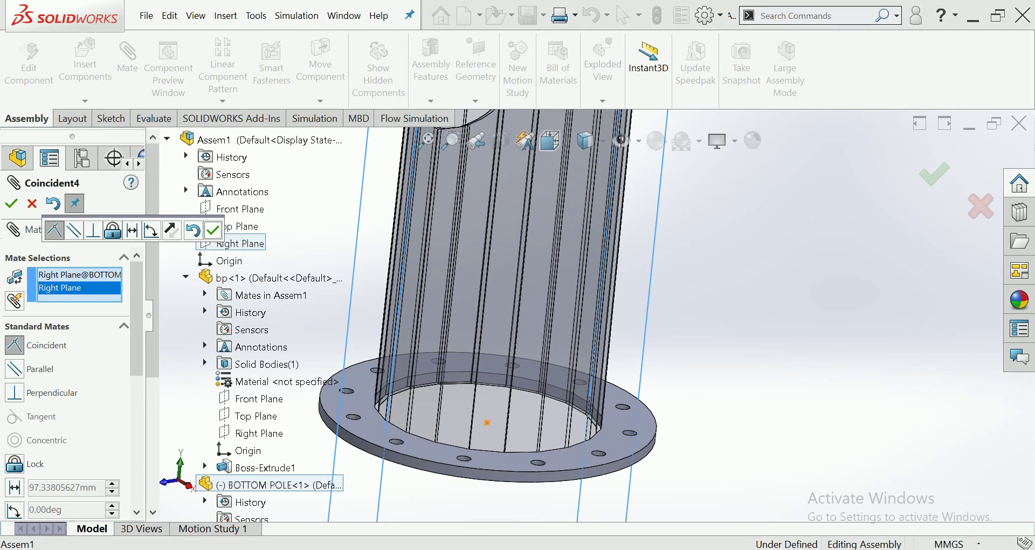
pyautogui.click(212, 231)
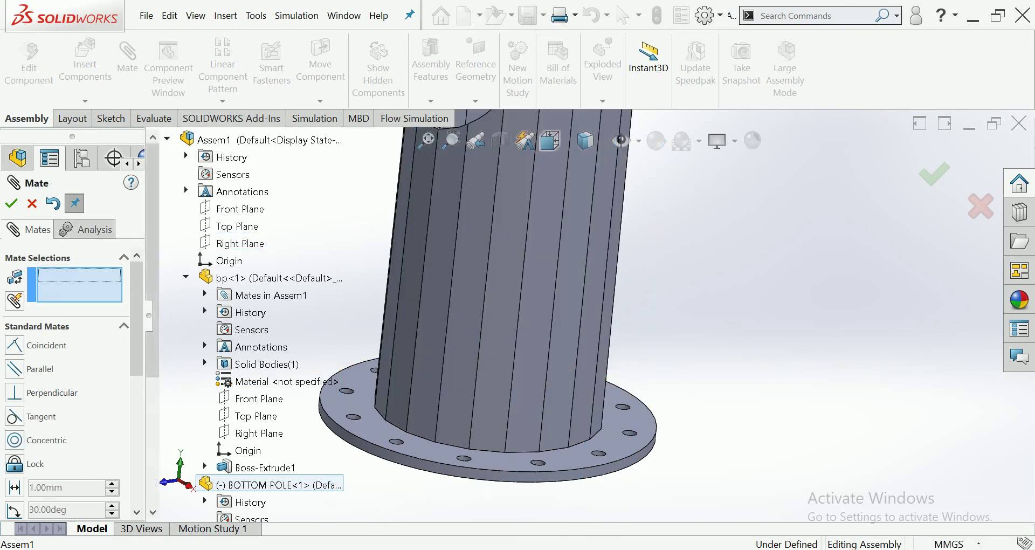
pyautogui.press('Escape')
pyautogui.scroll(5, 589, 313)
pyautogui.scroll(4, 590, 313)
pyautogui.scroll(2, 589, 313)
pyautogui.scroll(2, 589, 313)
pyautogui.scroll(2, 589, 313)
pyautogui.scroll(-6, 594, 194)
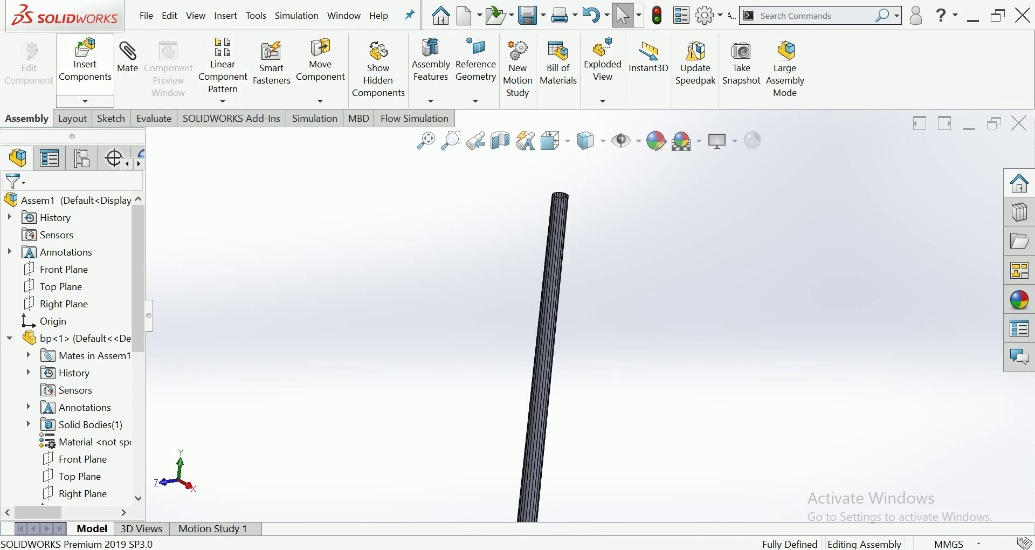
# - Place TOP PLATE from the open documents at the pole's top and select its flat face
pyautogui.click(84, 59)
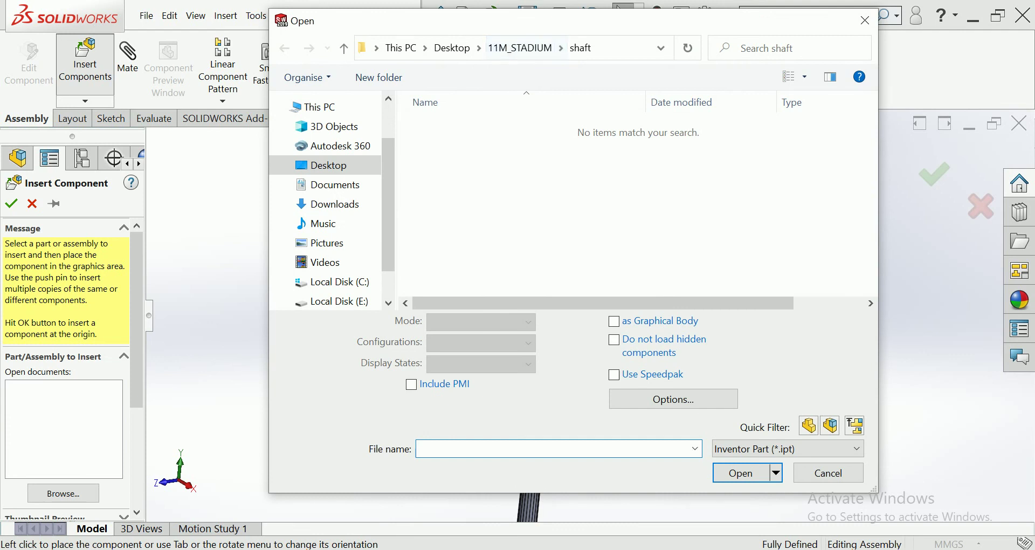
pyautogui.click(864, 20)
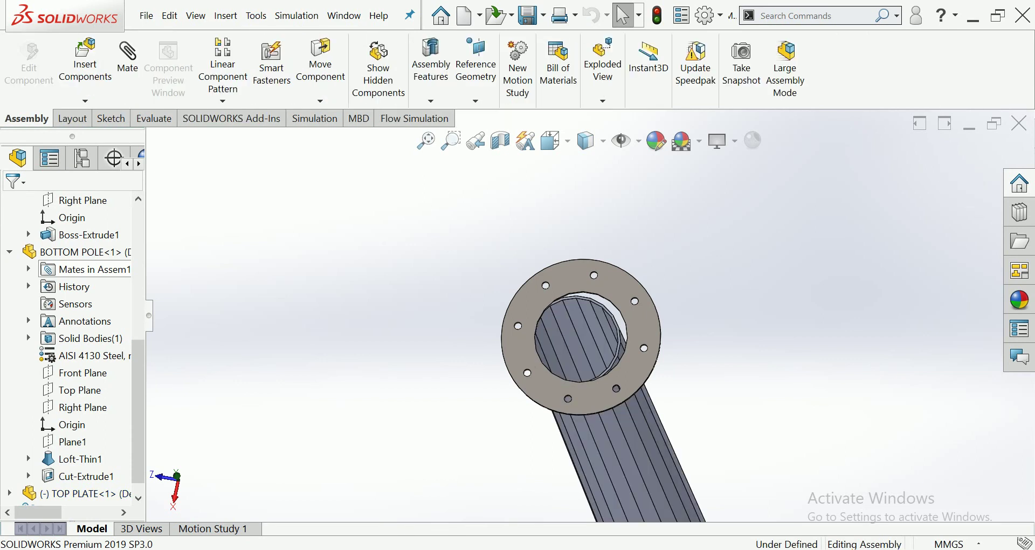
pyautogui.click(650, 343)
pyautogui.moveTo(649, 343); pyautogui.dragTo(593, 339, button='middle')
pyautogui.press('Escape')
pyautogui.scroll(-6, 548, 338)
pyautogui.click(725, 347)
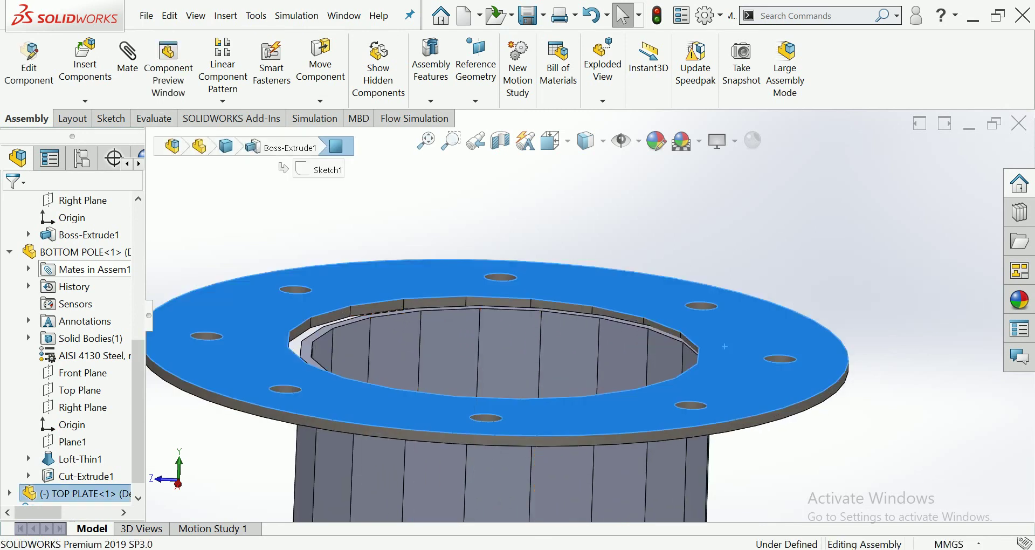
# - Mate the top plate's face coincident with the pole's top rim
pyautogui.click(128, 54)
pyautogui.click(308, 346)
pyautogui.click(274, 354)
pyautogui.scroll(5, 496, 356)
pyautogui.moveTo(486, 377); pyautogui.dragTo(534, 341, button='middle')
pyautogui.scroll(-2, 482, 400)
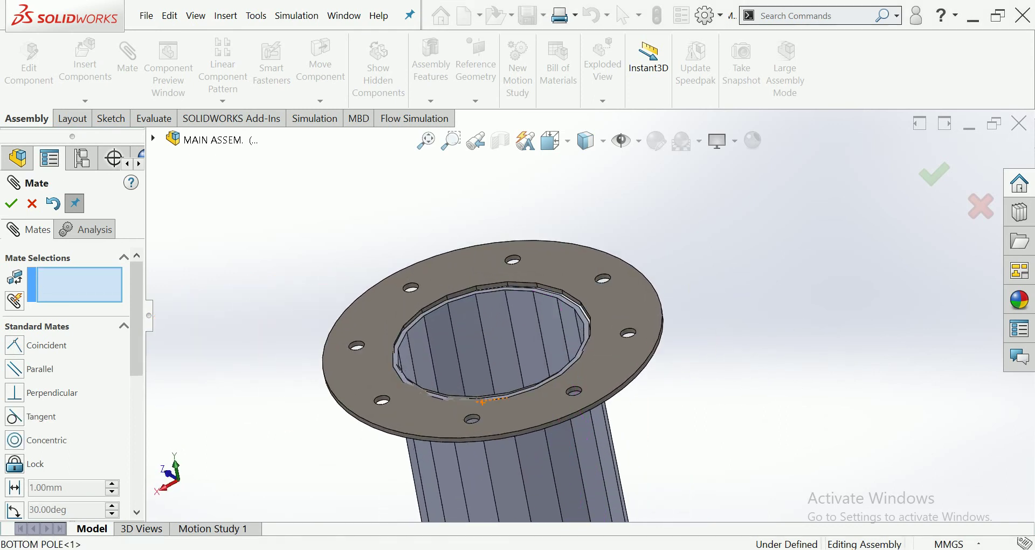
# - Mate the assembly Right Plane to the TOP PLATE Right Plane
pyautogui.click(153, 138)
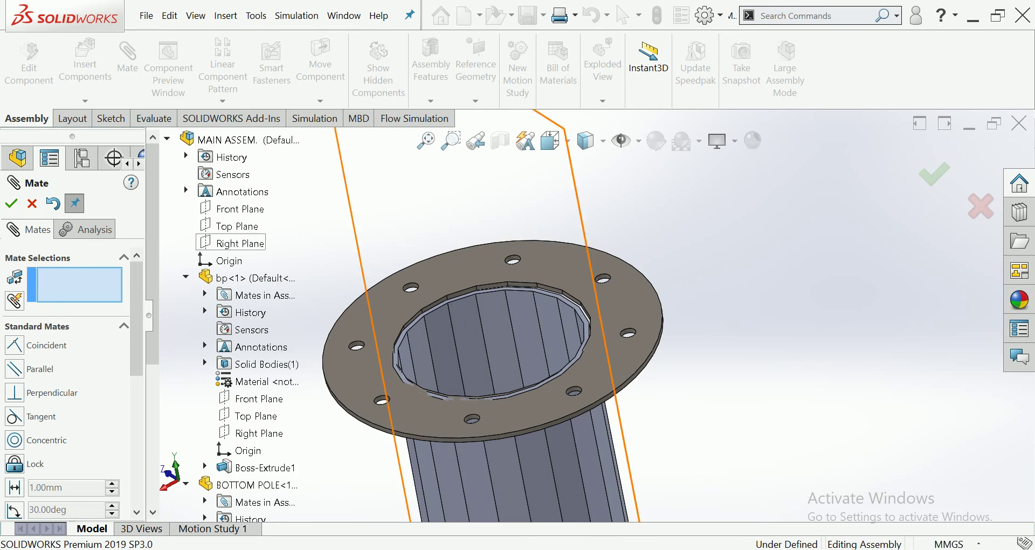
pyautogui.click(240, 243)
pyautogui.scroll(4, 584, 333)
pyautogui.scroll(2, 584, 333)
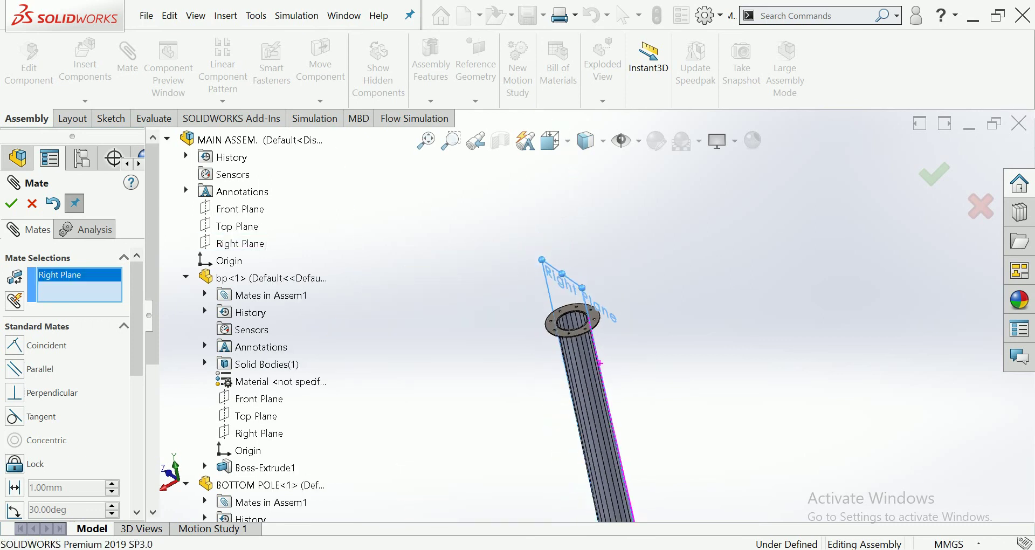
pyautogui.scroll(2, 584, 333)
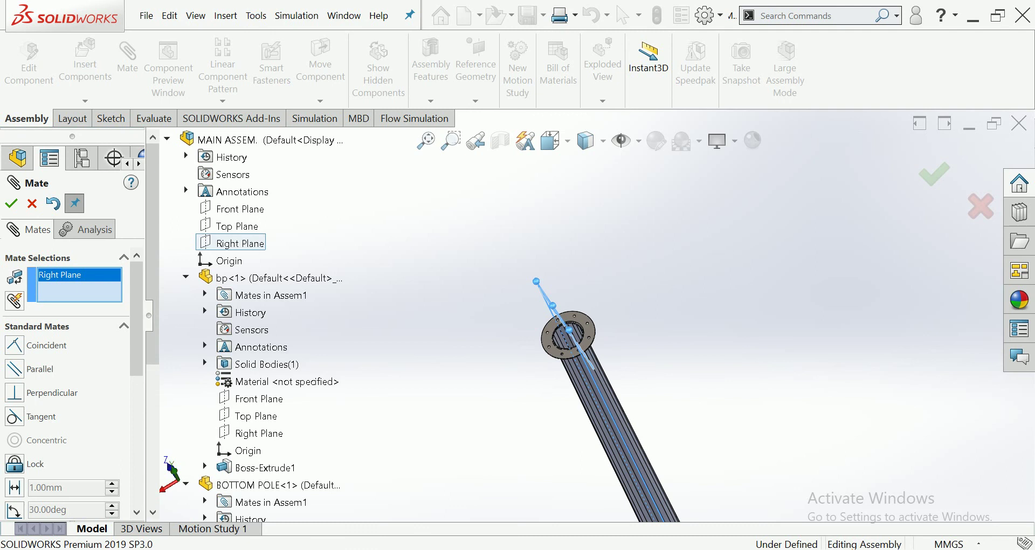
pyautogui.scroll(-4, 243, 324)
pyautogui.scroll(-1, 243, 323)
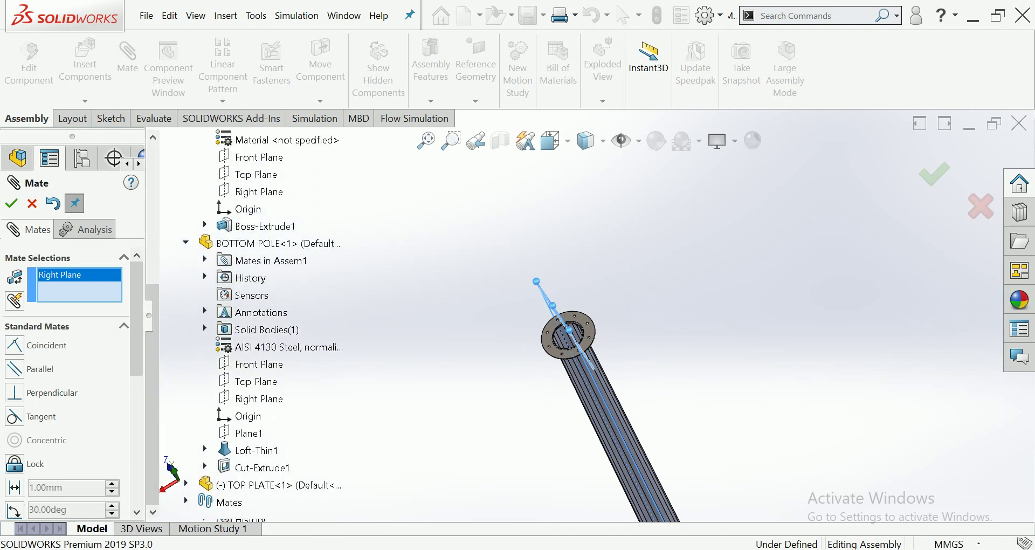
pyautogui.scroll(-3, 242, 324)
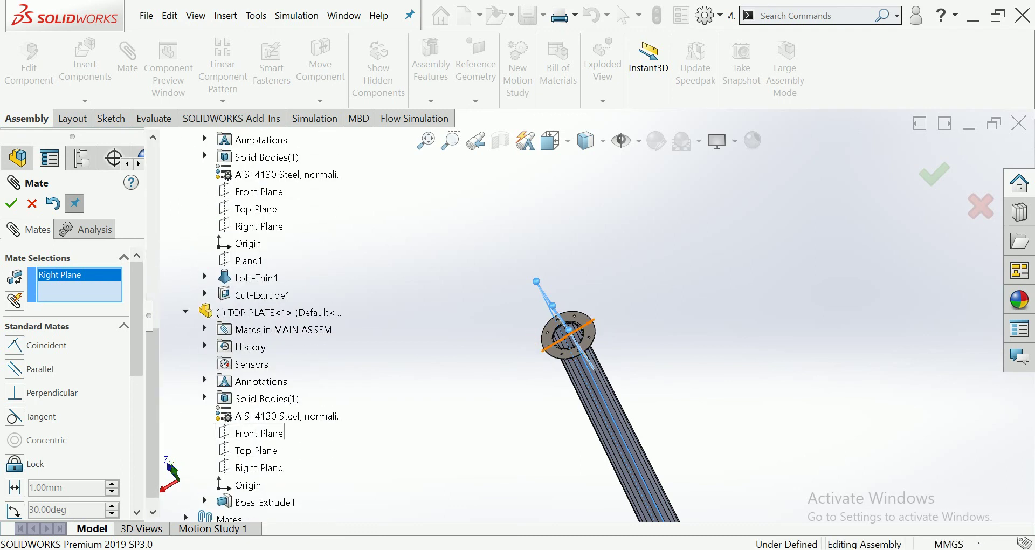
pyautogui.click(254, 468)
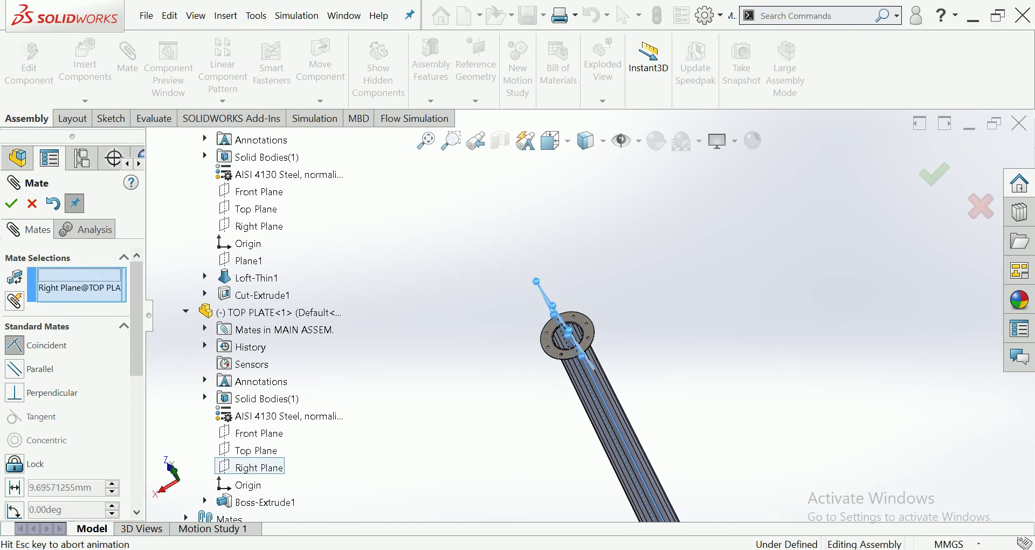
pyautogui.click(243, 491)
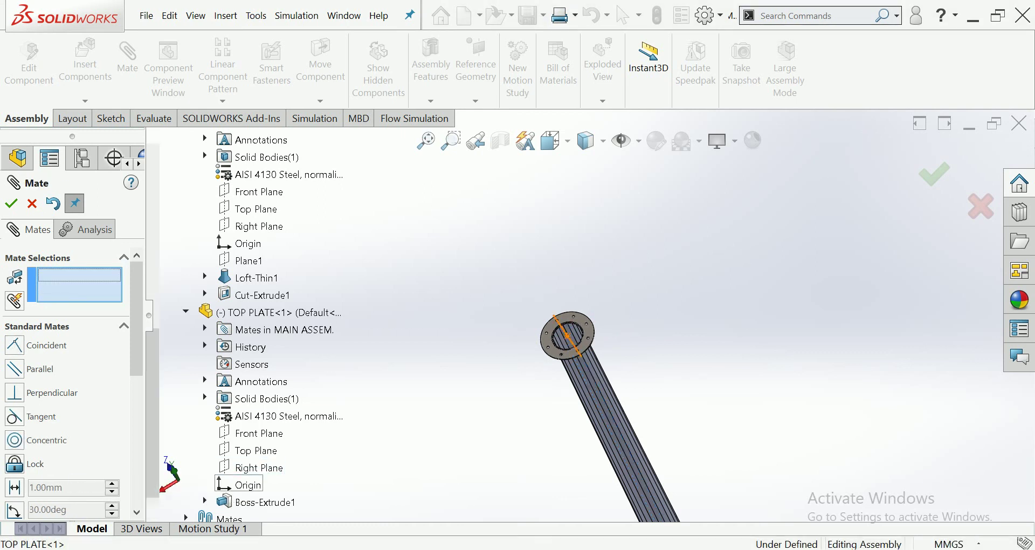
# - Mate the TOP PLATE Front Plane to the BOTTOM POLE Front Plane
pyautogui.click(254, 433)
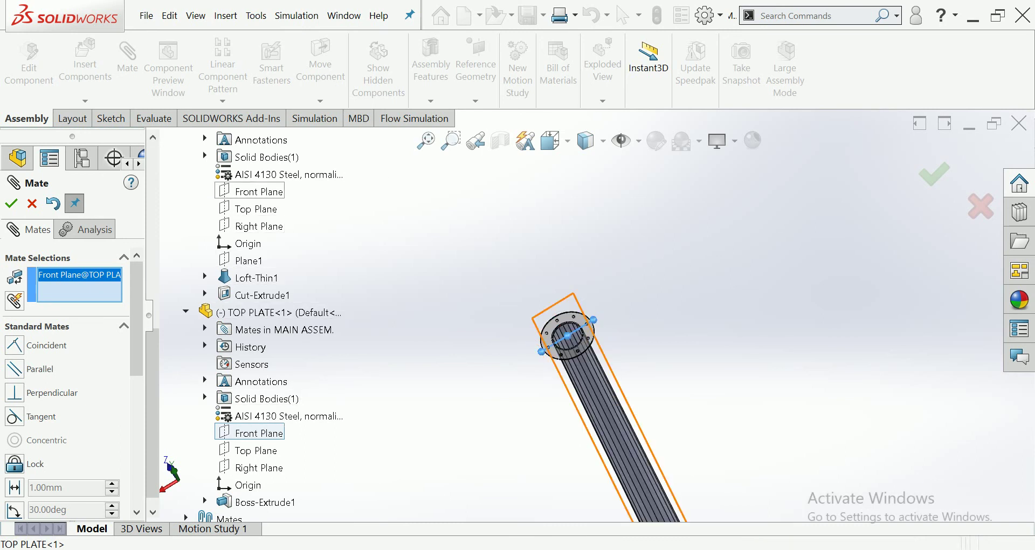
pyautogui.click(253, 192)
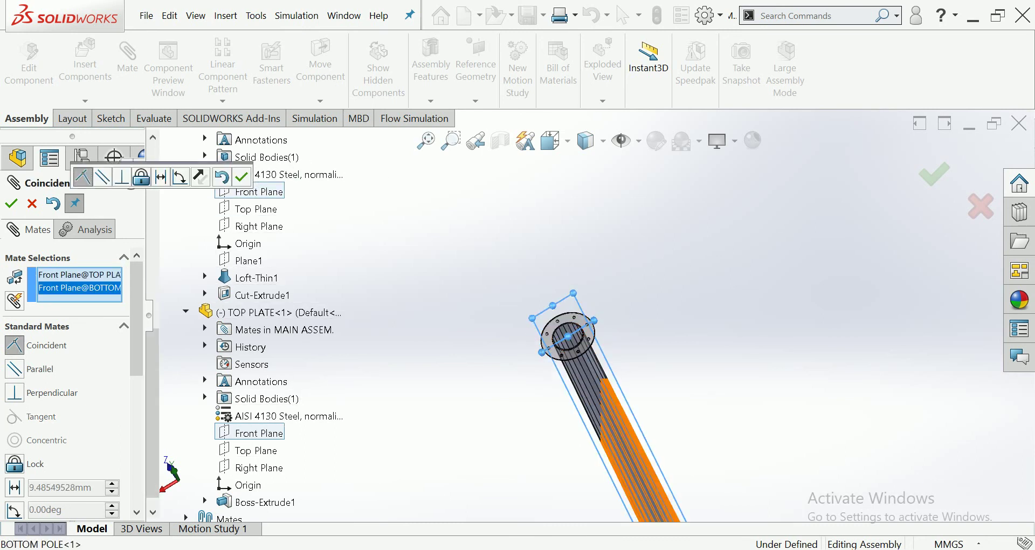
pyautogui.click(241, 176)
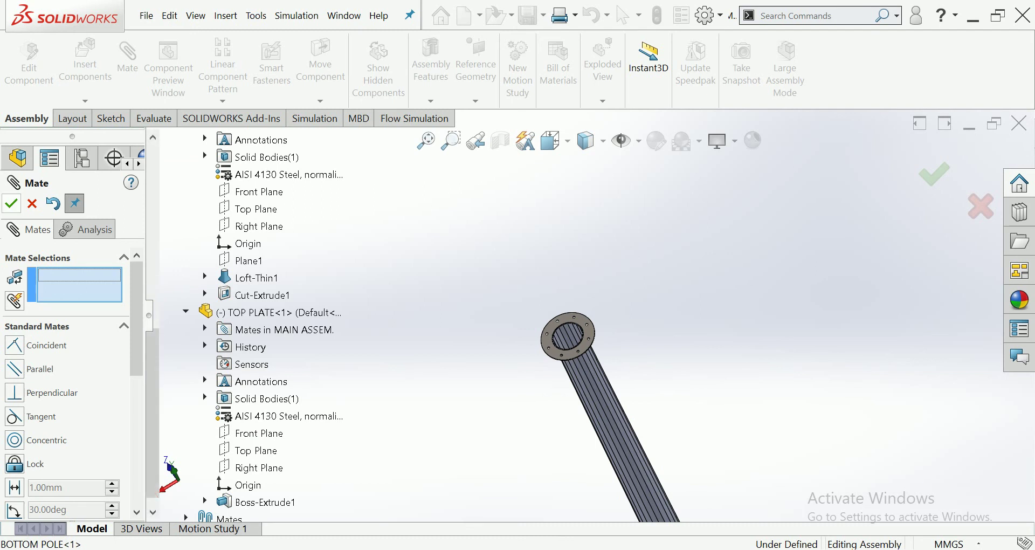
pyautogui.press('Escape')
pyautogui.moveTo(554, 341); pyautogui.dragTo(540, 367, button='middle')
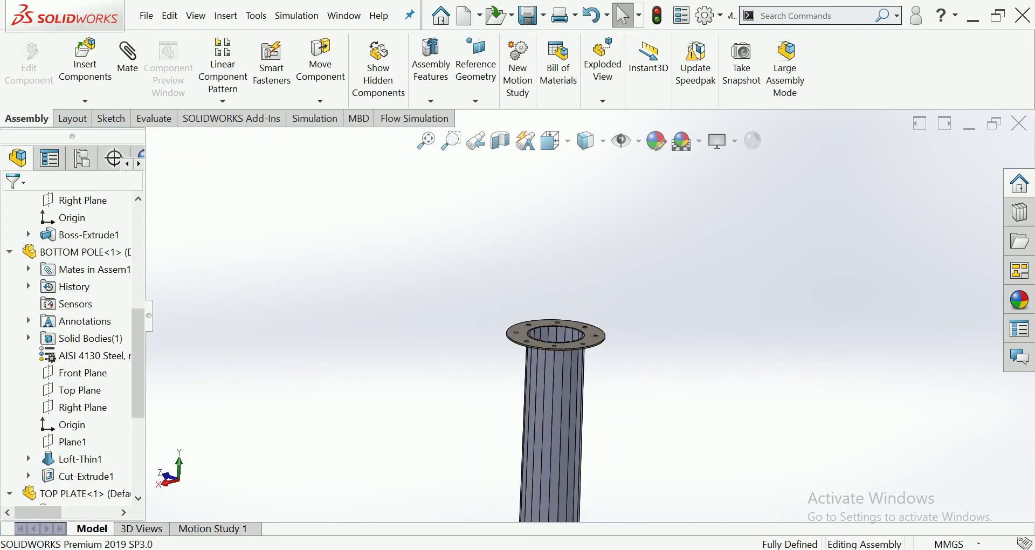
# - Insert the PLATFORM part from the shaft folder near the top of the pole
pyautogui.click(85, 59)
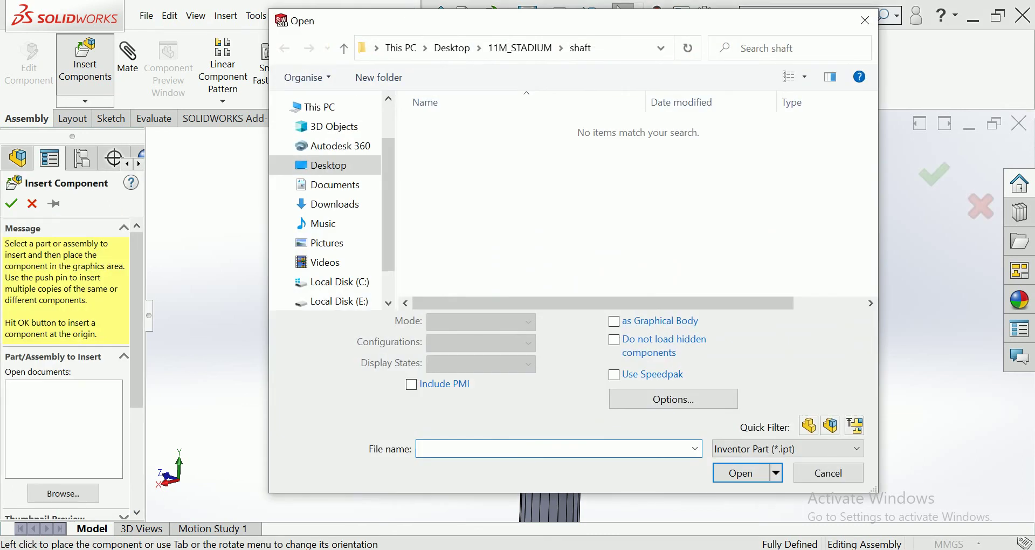
pyautogui.click(787, 449)
pyautogui.click(788, 430)
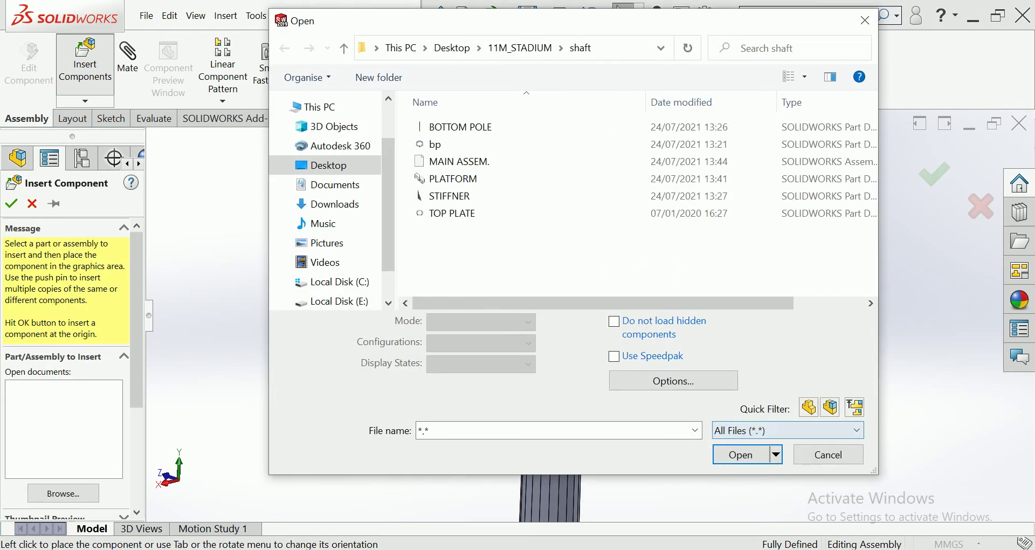
pyautogui.doubleClick(420, 178)
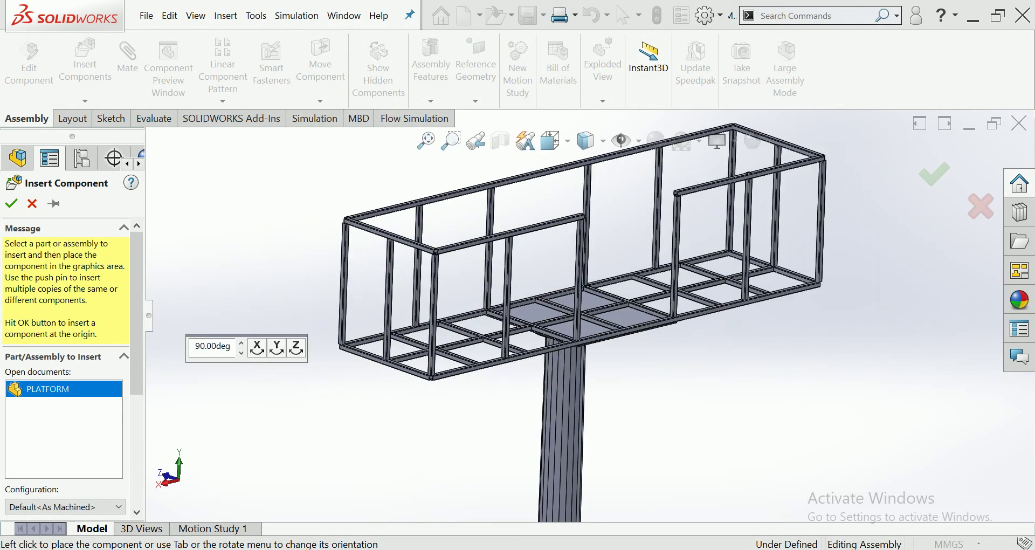
pyautogui.click(573, 325)
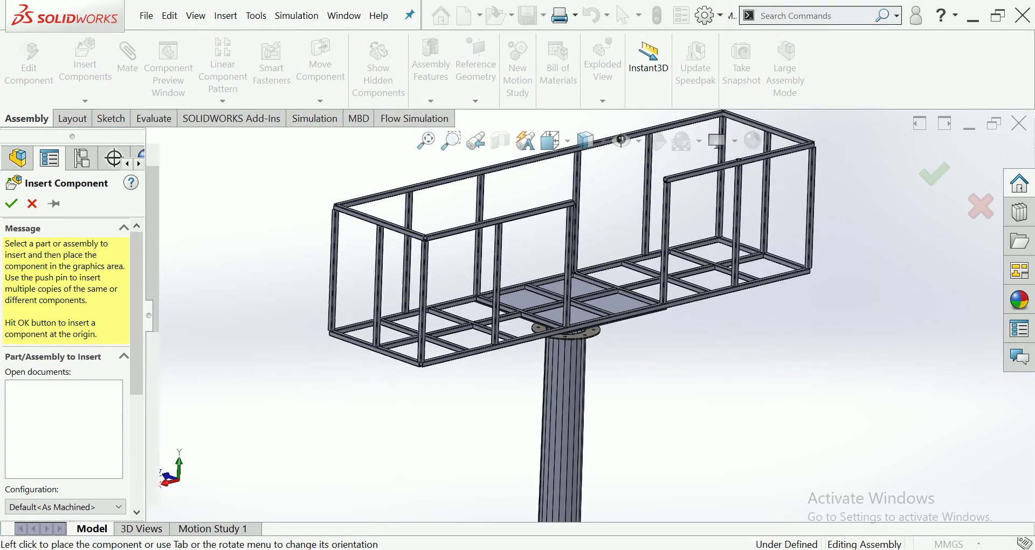
pyautogui.scroll(3, 589, 315)
# - Switch to Front view, shift the platform above the pole and orbit to inspect it
pyautogui.click(554, 141)
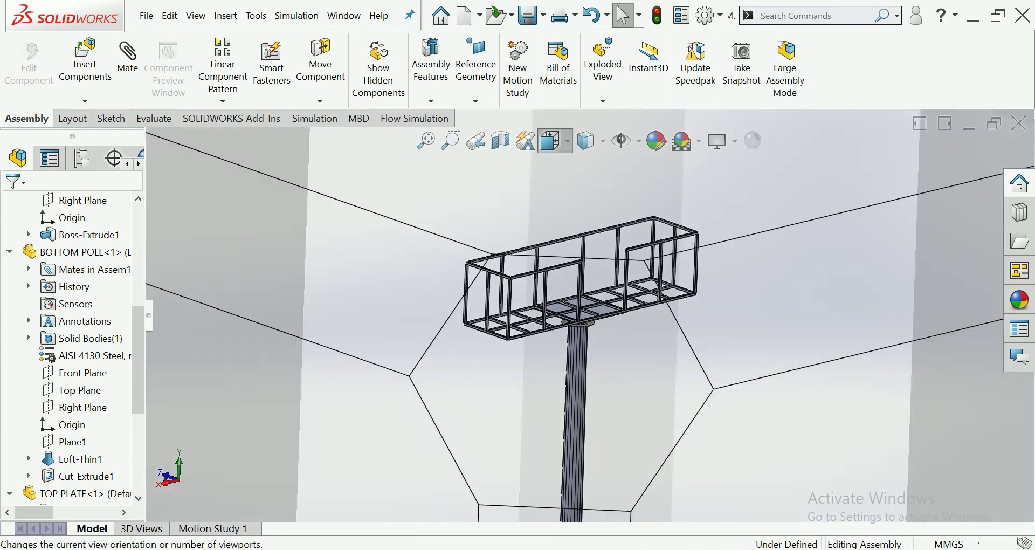
pyautogui.click(582, 212)
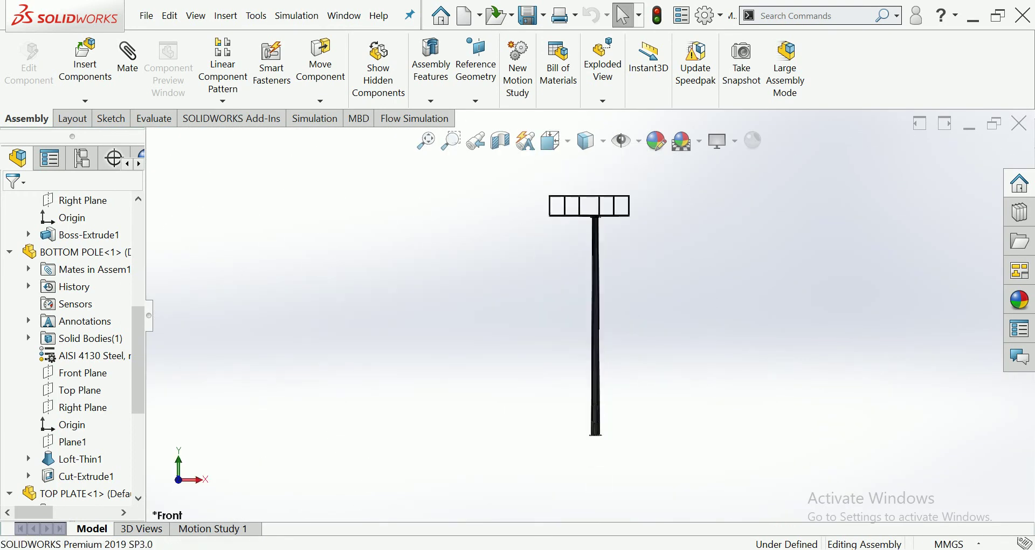
pyautogui.scroll(-3, 600, 241)
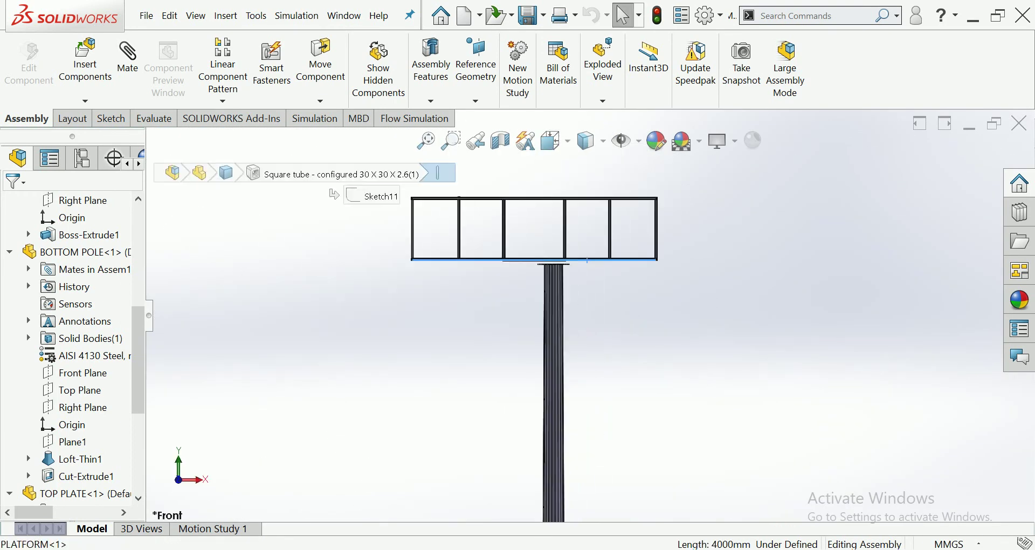
pyautogui.moveTo(567, 267); pyautogui.dragTo(587, 260)
pyautogui.moveTo(587, 260); pyautogui.dragTo(529, 307, button='middle')
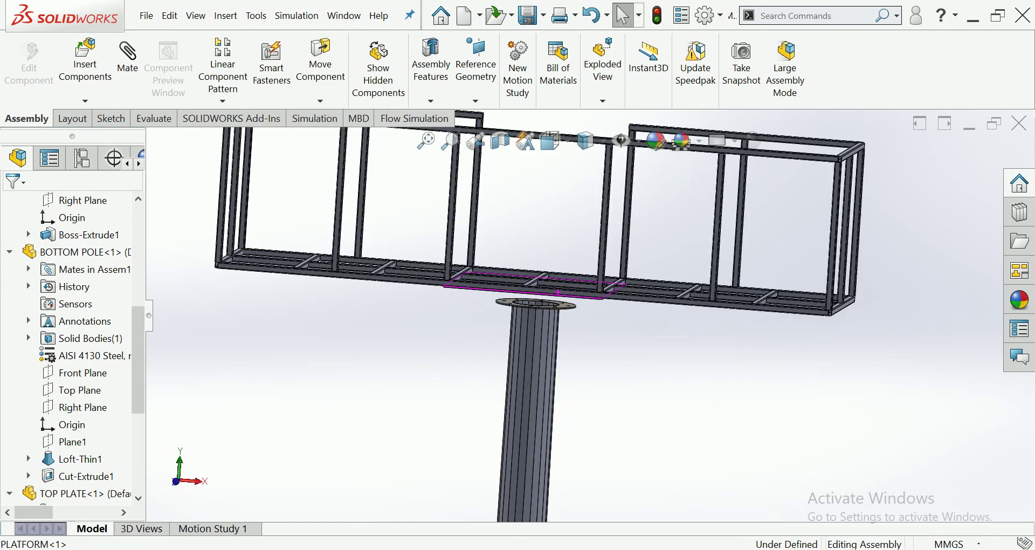
# - Mate the platform's base plate face coincident to the top plate's upper face
pyautogui.click(553, 303)
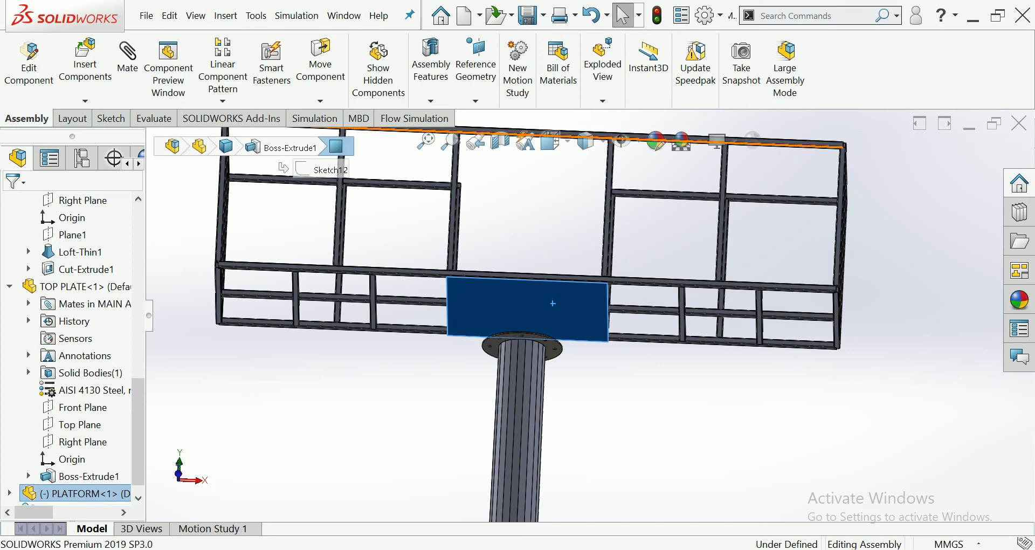
pyautogui.click(128, 59)
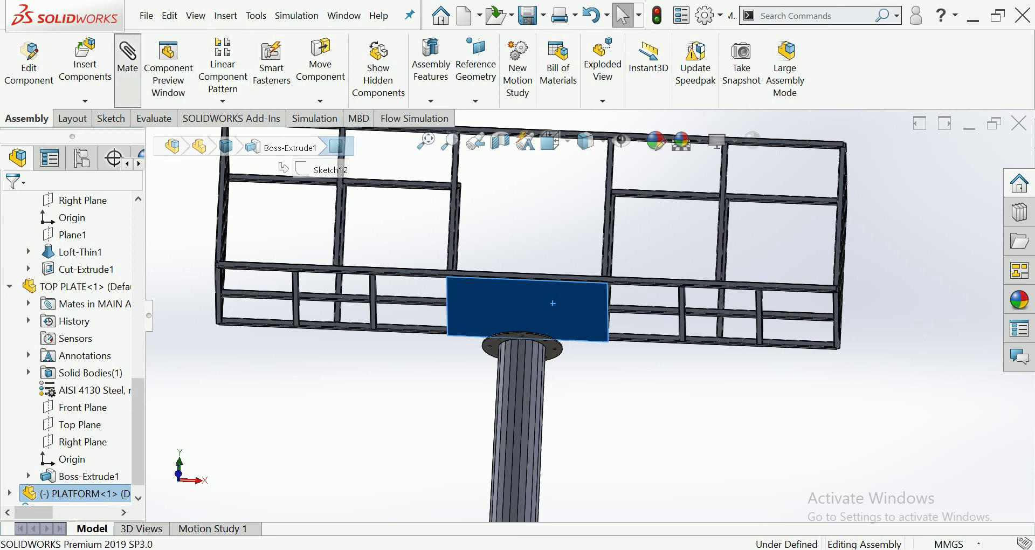
pyautogui.moveTo(553, 303); pyautogui.dragTo(532, 357, button='middle')
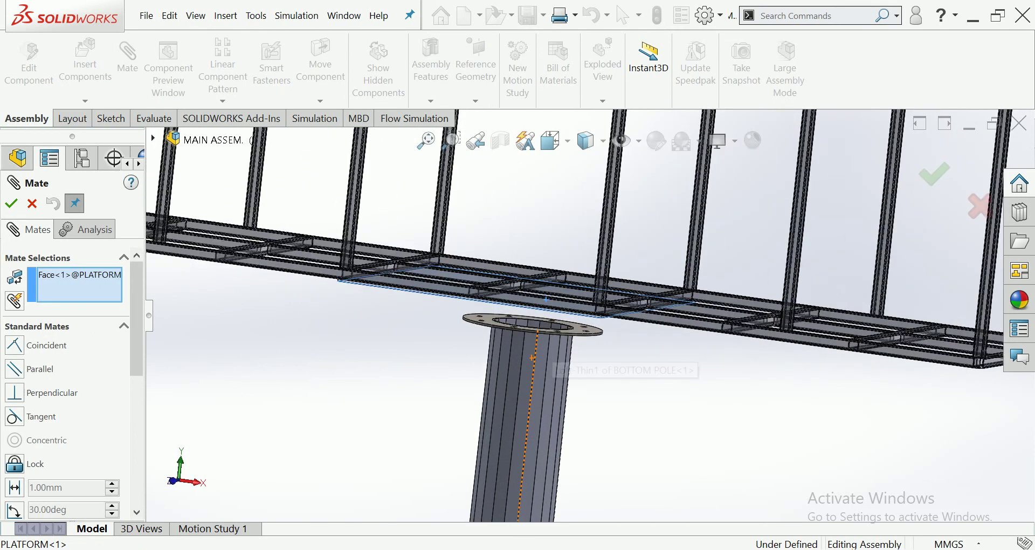
pyautogui.click(537, 318)
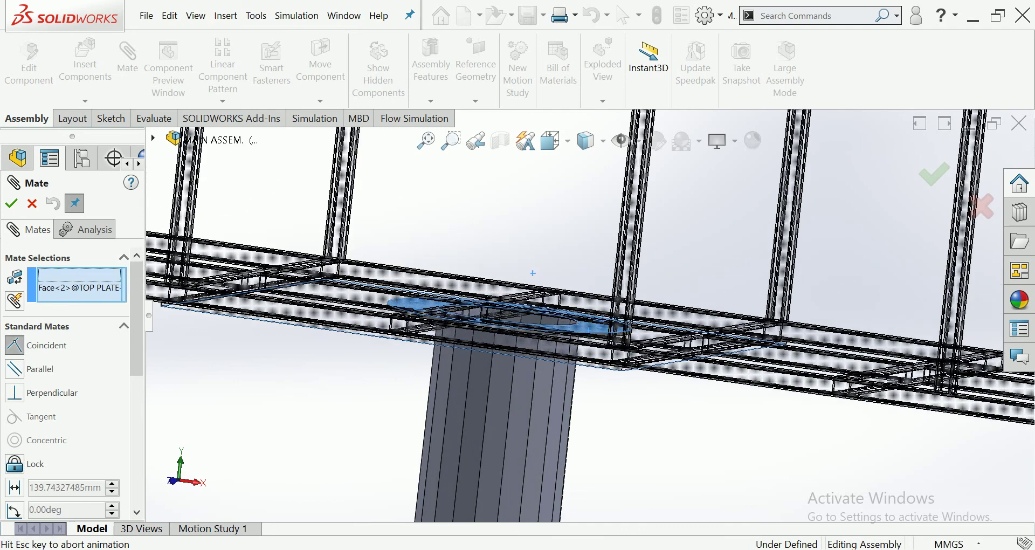
pyautogui.press('Return')
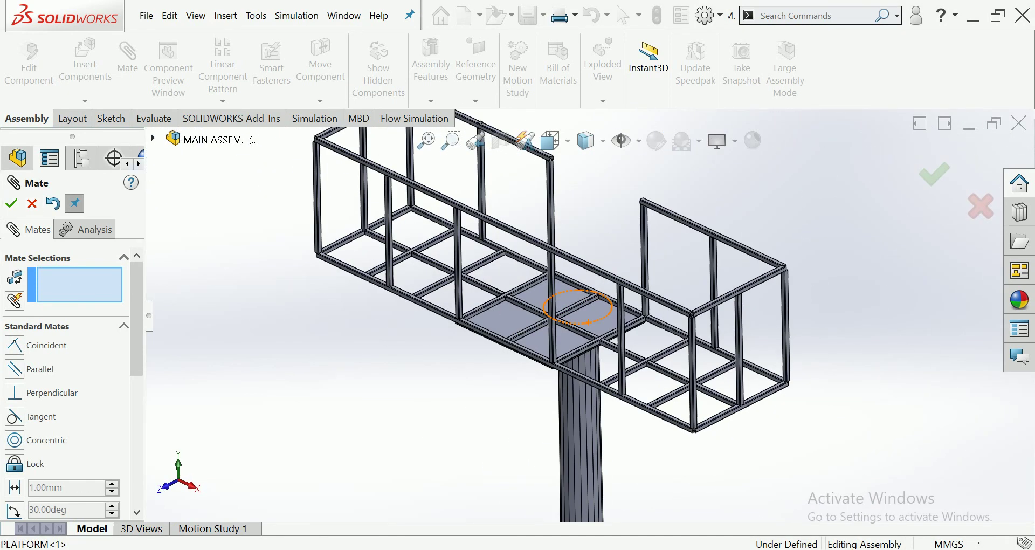
# - Make the assembly Right Plane coincident with the PLATFORM's Right Plane
pyautogui.click(153, 138)
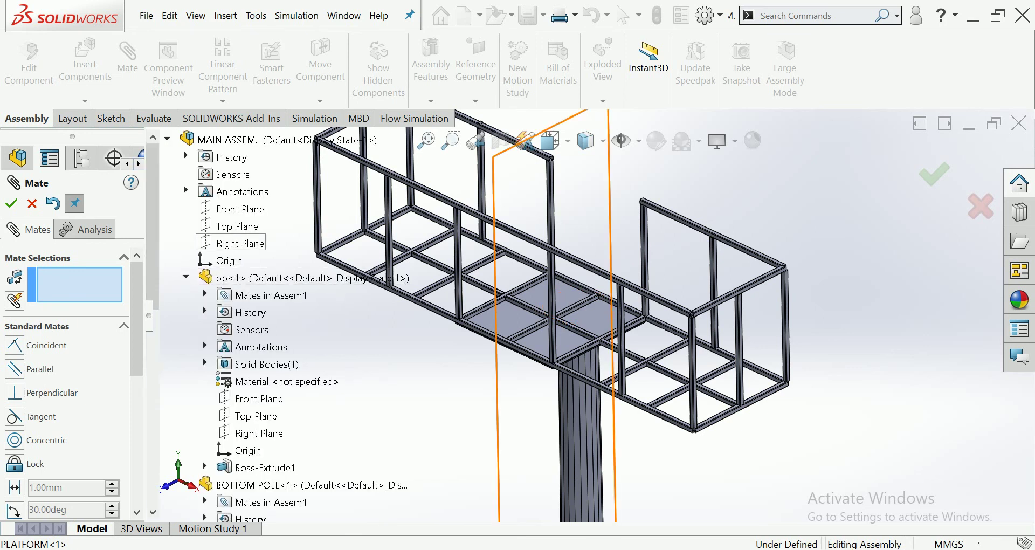
pyautogui.click(239, 244)
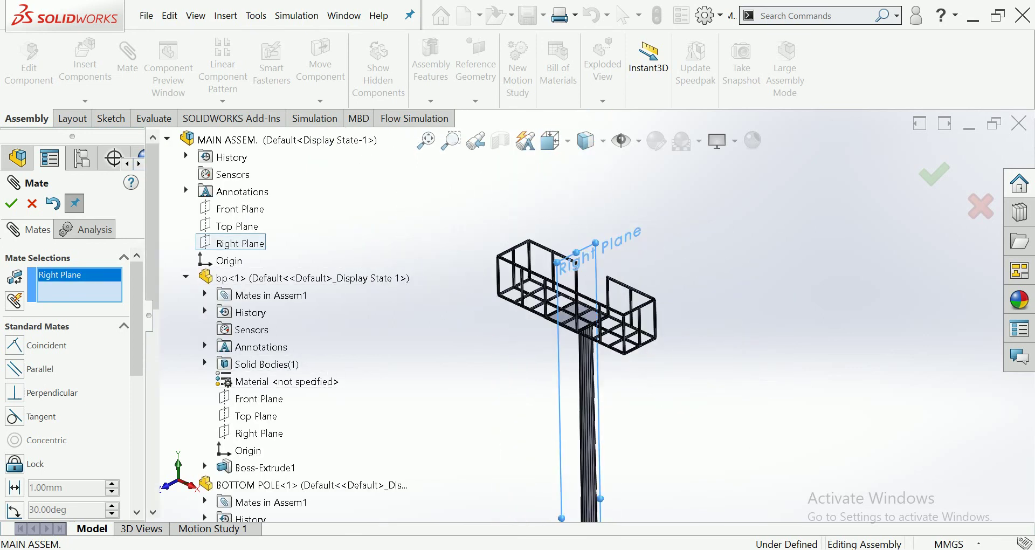
pyautogui.scroll(-5, 243, 270)
pyautogui.scroll(-4, 242, 269)
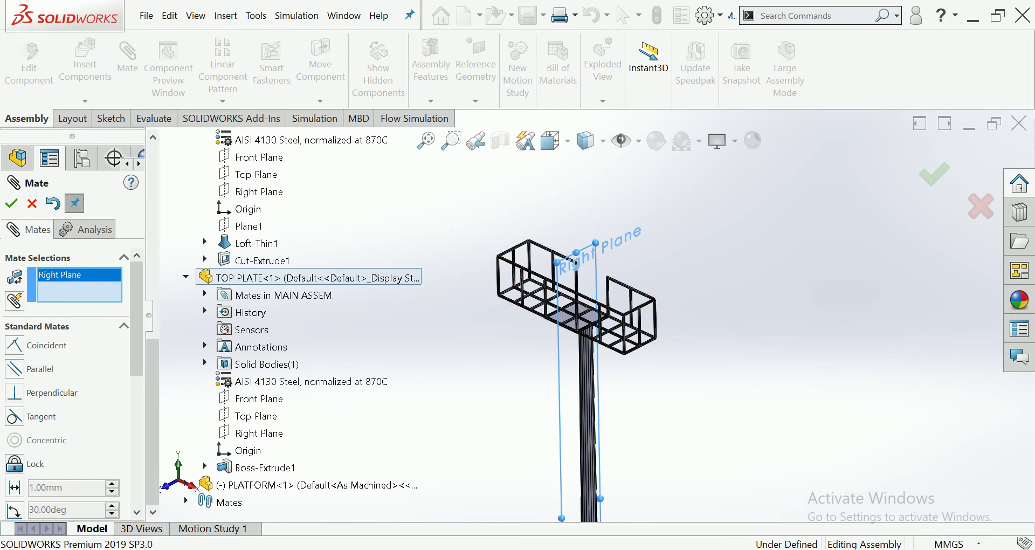
pyautogui.scroll(-5, 253, 324)
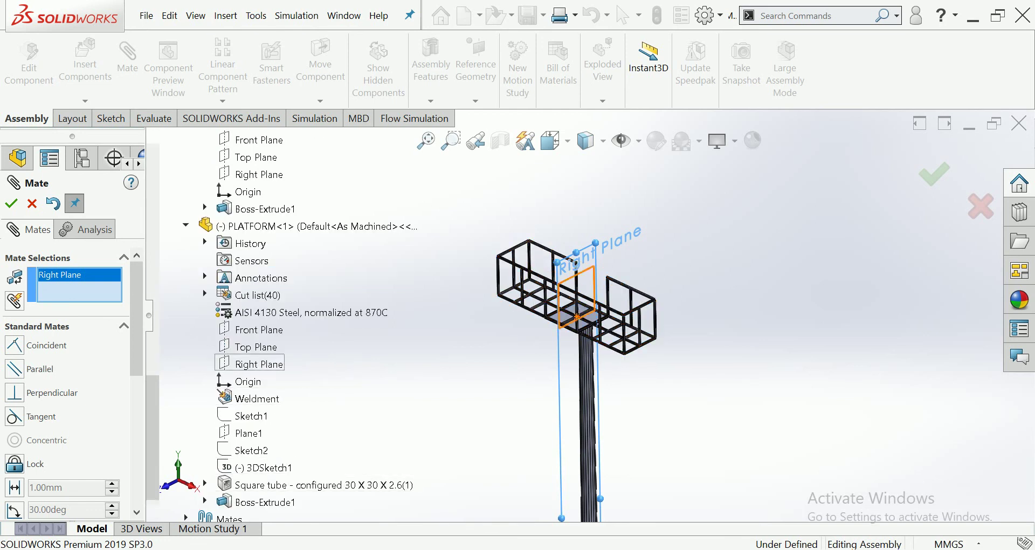
pyautogui.click(253, 364)
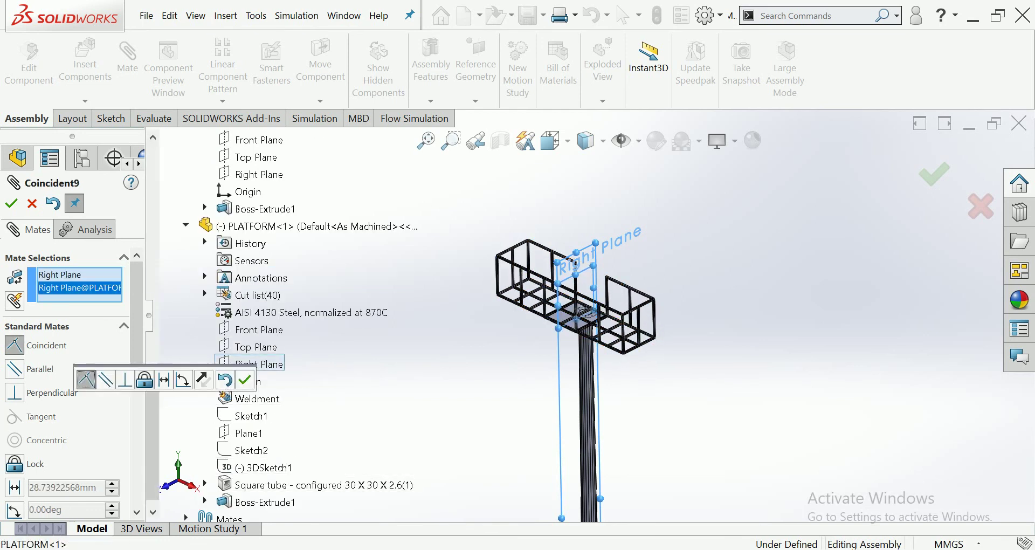
pyautogui.click(244, 379)
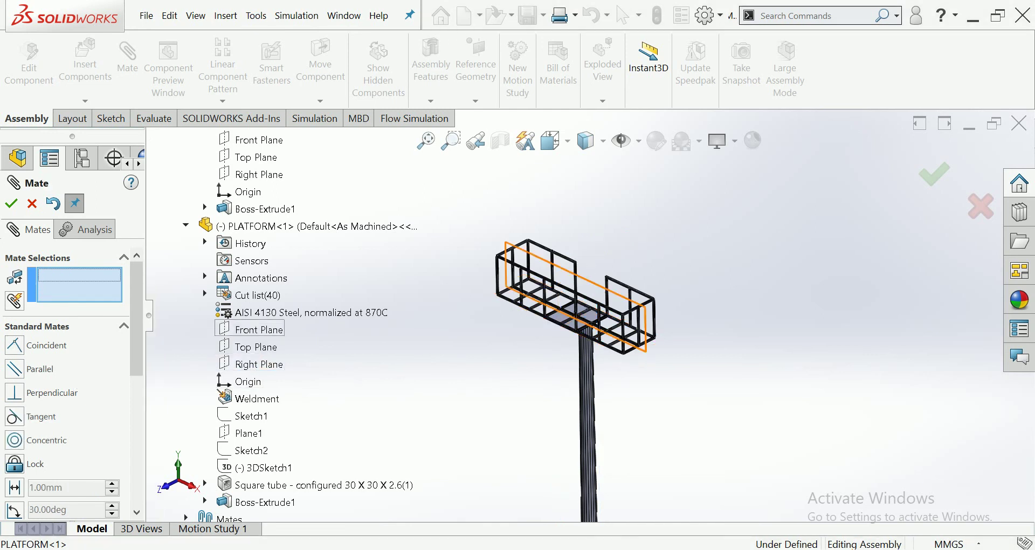
# - Make the PLATFORM's Front Plane coincident with the assembly Front Plane and close the Mate tool
pyautogui.click(256, 330)
pyautogui.scroll(5, 286, 324)
pyautogui.scroll(3, 286, 324)
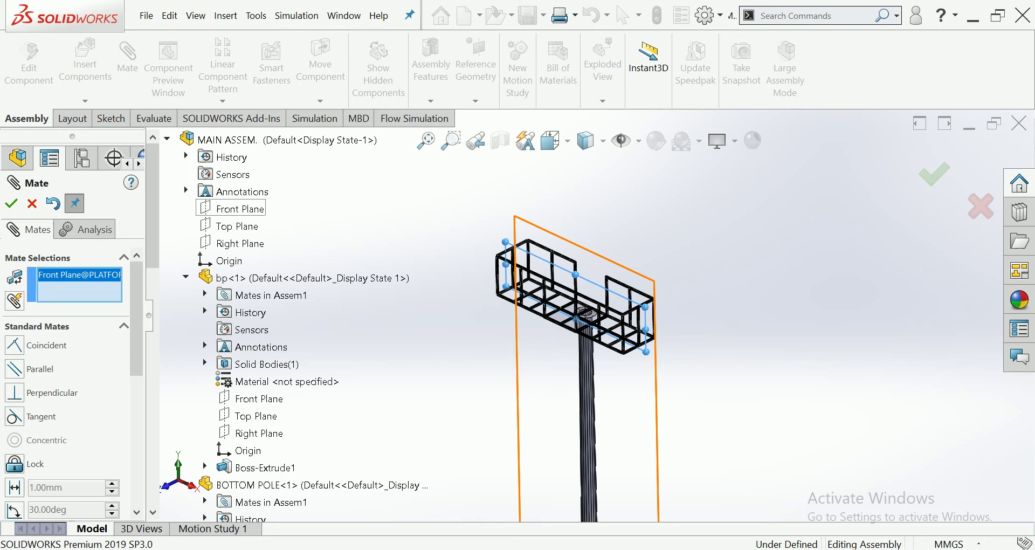
pyautogui.click(239, 209)
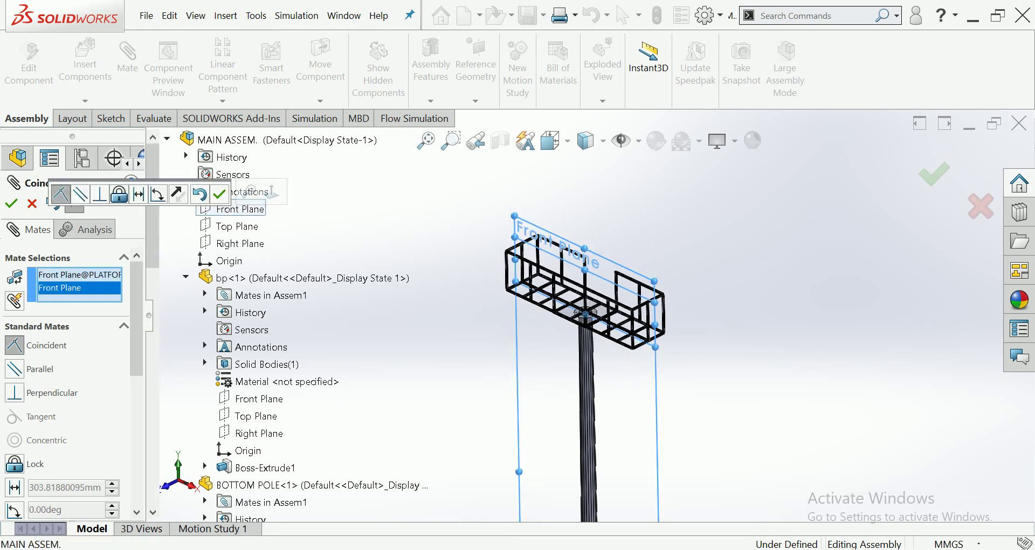
pyautogui.click(218, 194)
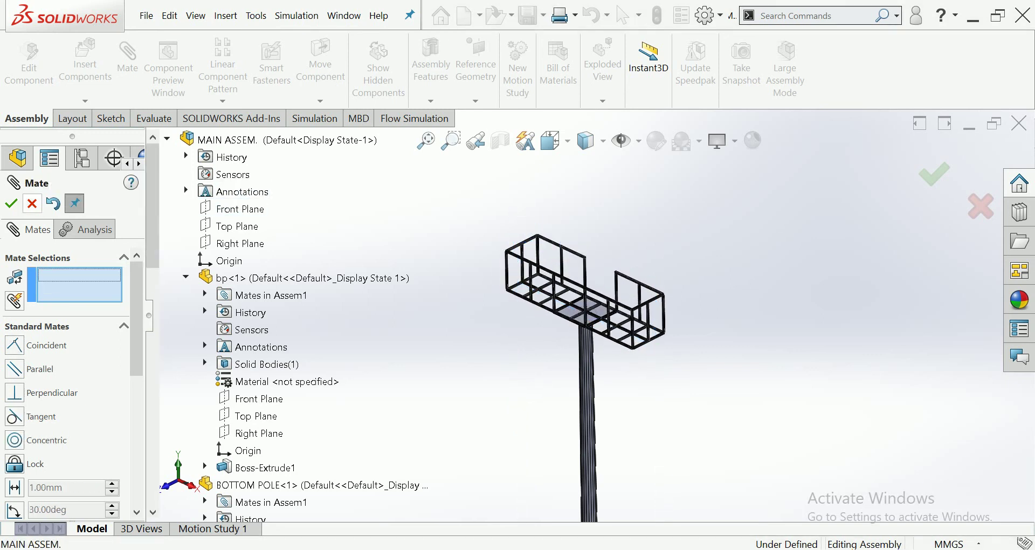
pyautogui.press('Escape')
pyautogui.scroll(-3, 577, 334)
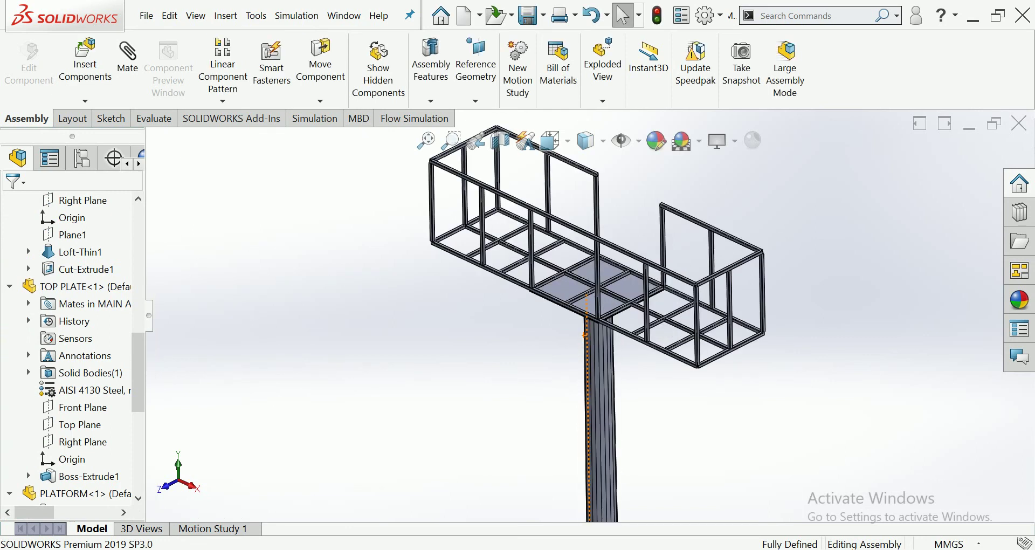
pyautogui.moveTo(585, 335); pyautogui.dragTo(549, 288)
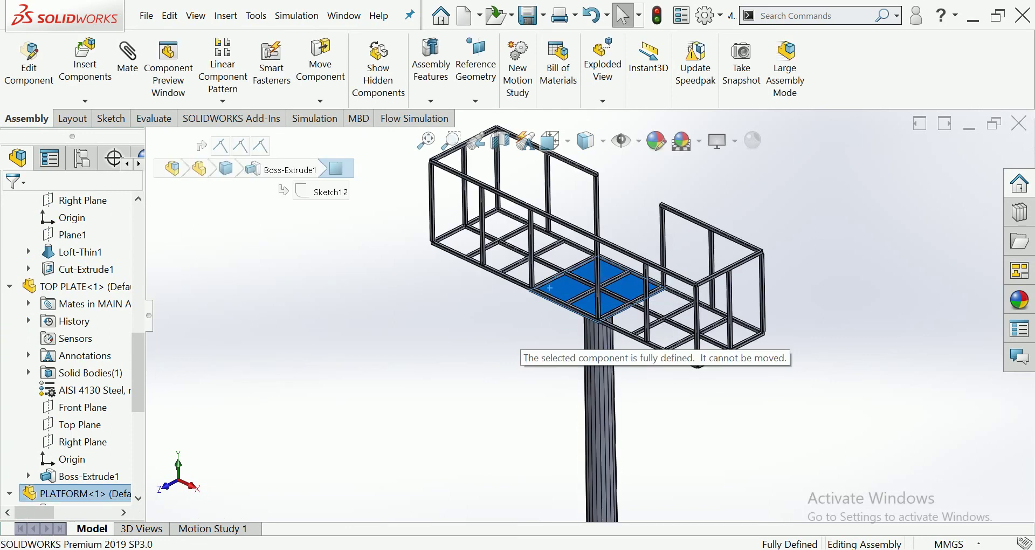
pyautogui.press('Escape')
pyautogui.scroll(4, 571, 312)
pyautogui.scroll(3, 583, 323)
pyautogui.scroll(2, 590, 334)
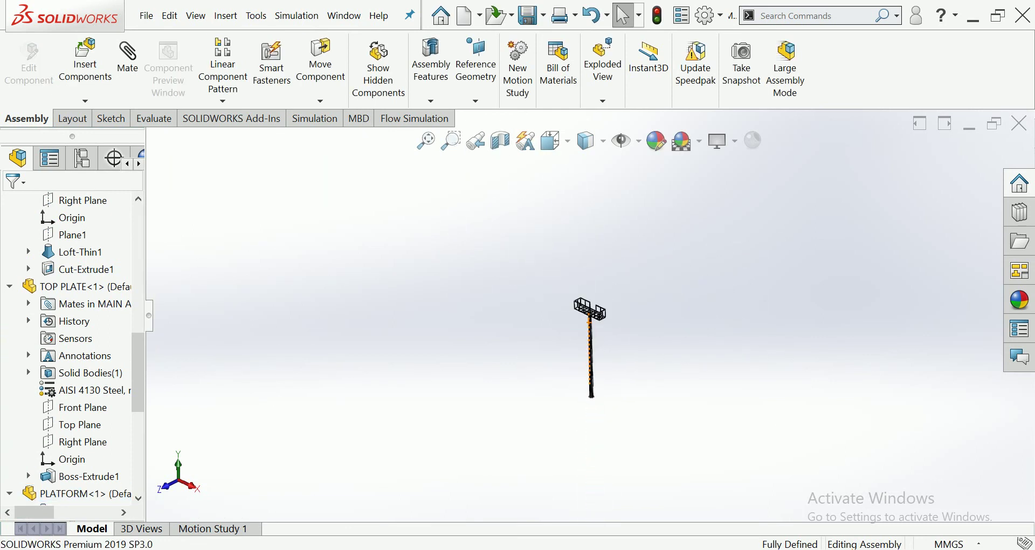
pyautogui.scroll(-2, 689, 369)
pyautogui.scroll(-2, 689, 368)
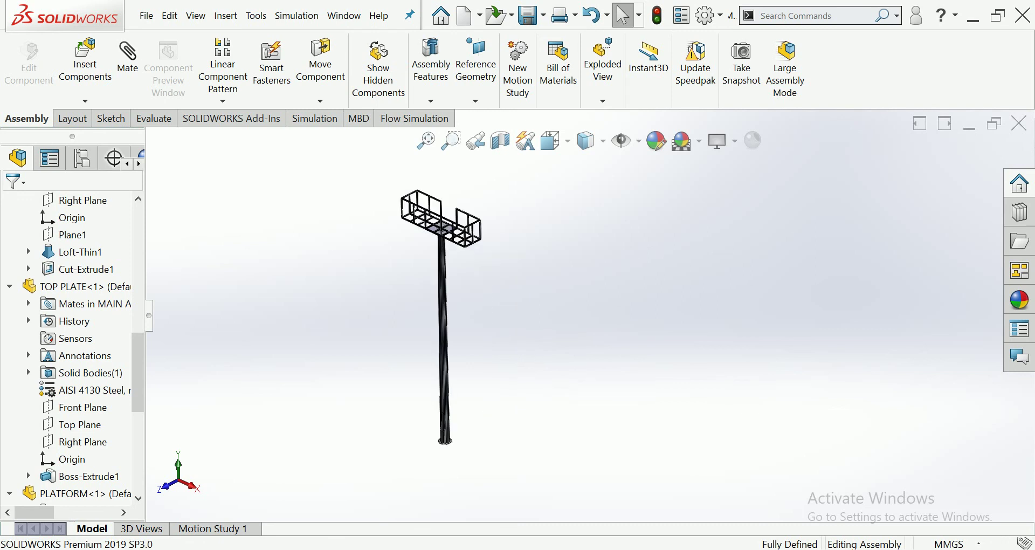
pyautogui.scroll(-1, 600, 230)
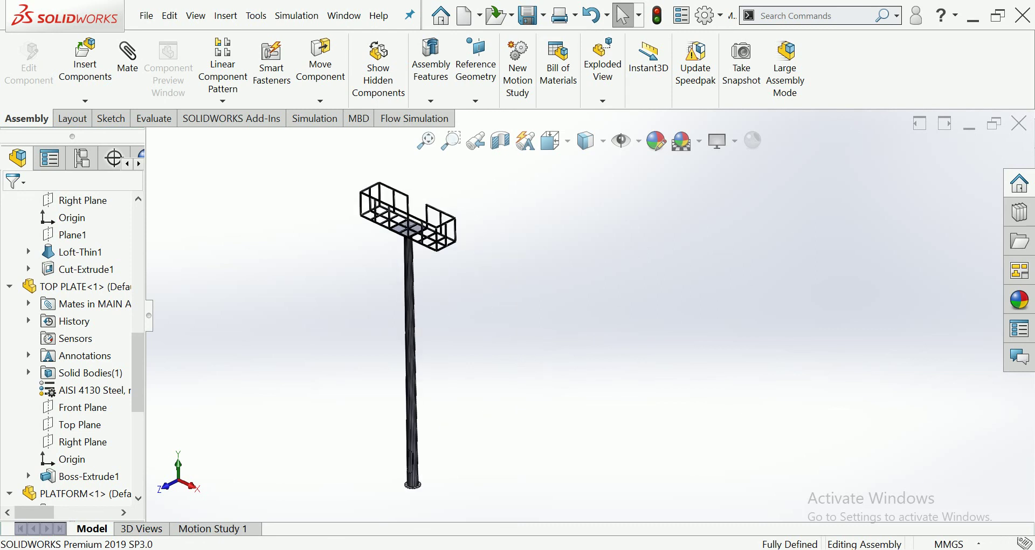